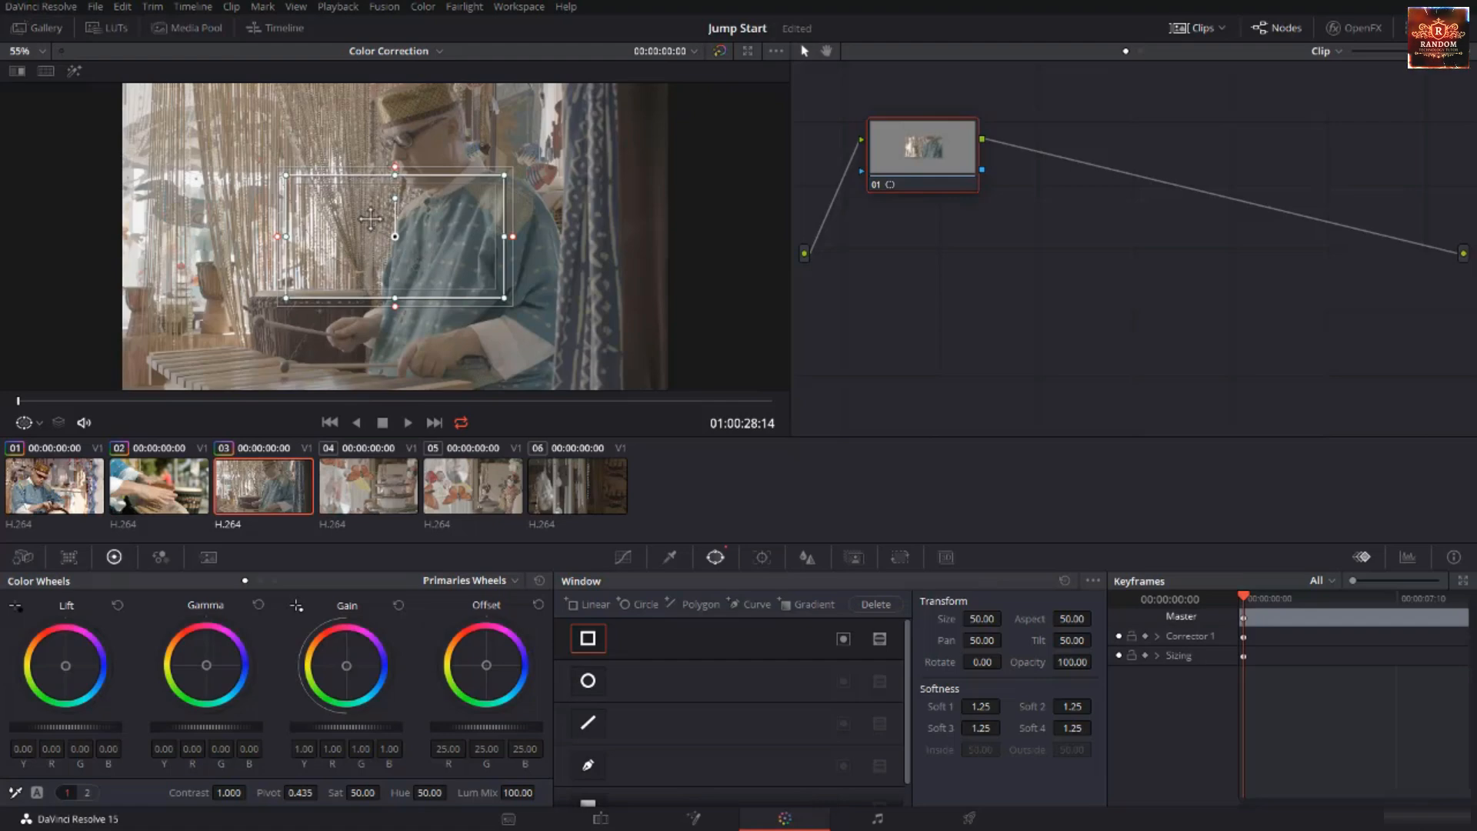
# Move the rectangular power window to Pan 49.86, Tilt 49.97 and reshape it into an irregular quadrilateral across the bead curtain and drummer
pyautogui.moveTo(398, 241)
pyautogui.mouseDown()
pyautogui.moveTo(381, 258)
pyautogui.moveTo(369, 170)
pyautogui.moveTo(394, 203)
pyautogui.moveTo(361, 231)
pyautogui.moveTo(390, 238)
pyautogui.mouseUp()
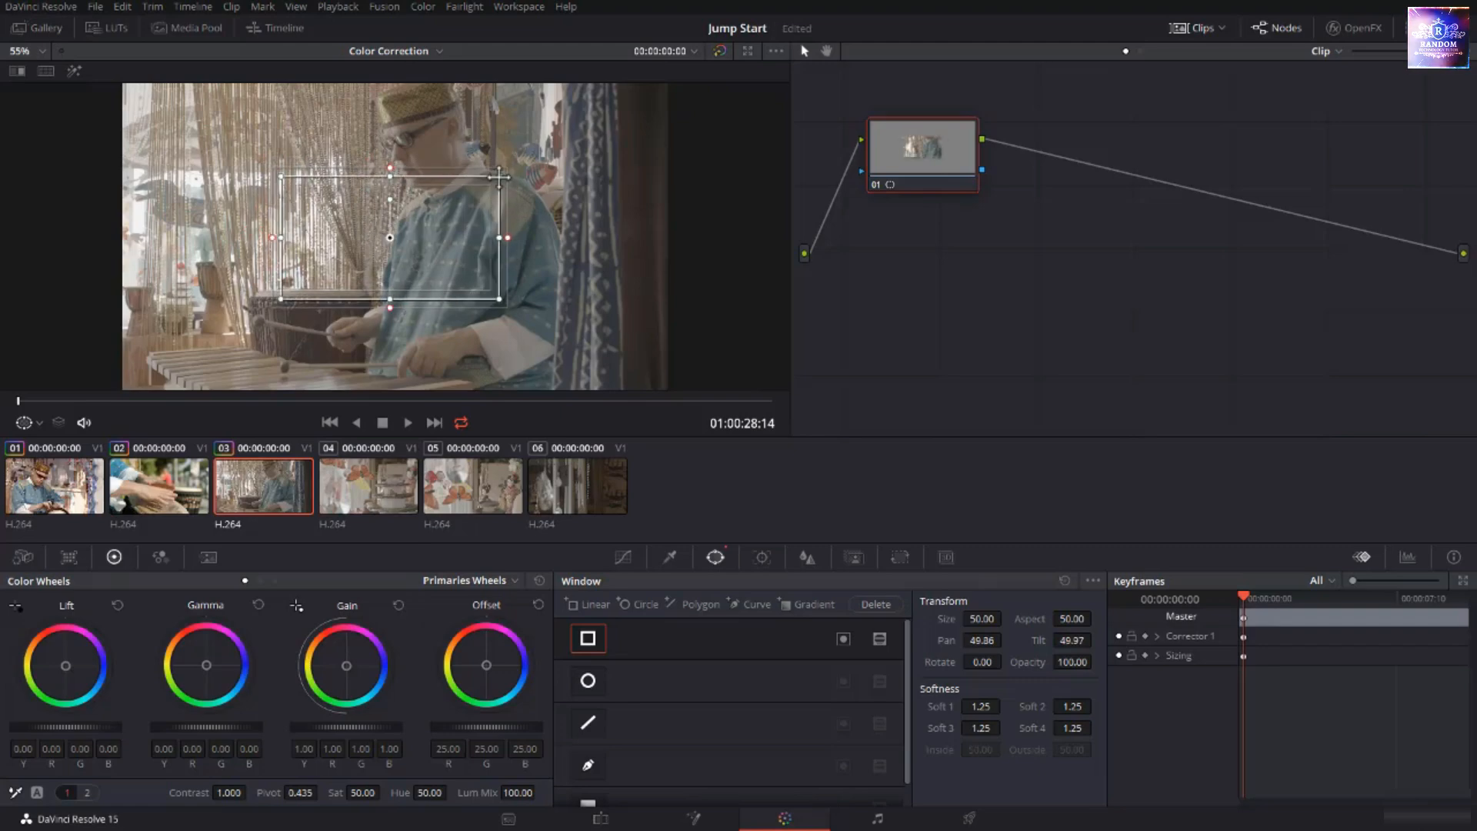
pyautogui.moveTo(500, 176)
pyautogui.mouseDown()
pyautogui.moveTo(552, 131)
pyautogui.moveTo(497, 198)
pyautogui.mouseUp()
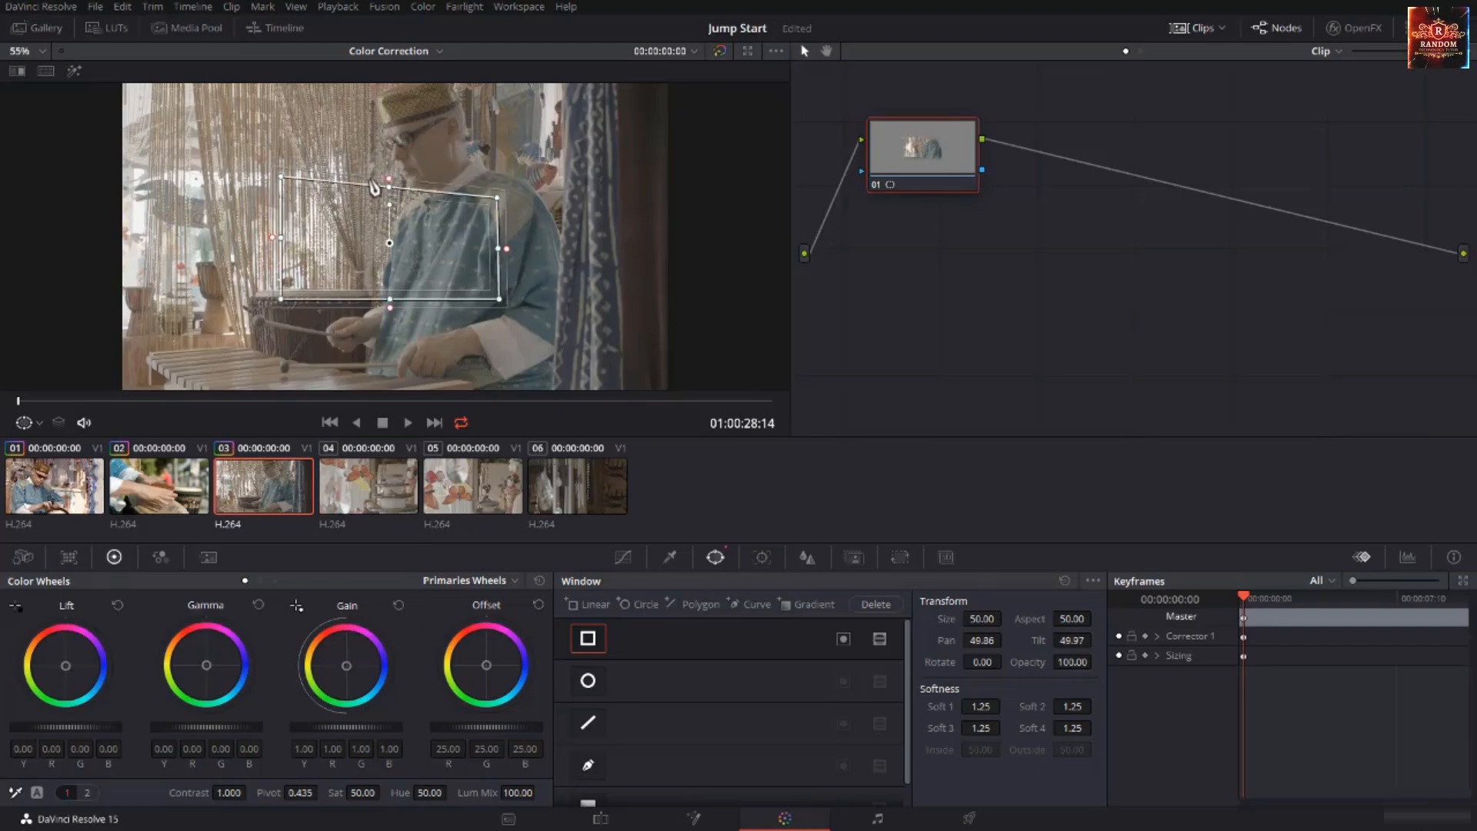
pyautogui.moveTo(391, 191)
pyautogui.mouseDown()
pyautogui.moveTo(389, 146)
pyautogui.moveTo(390, 201)
pyautogui.mouseUp()
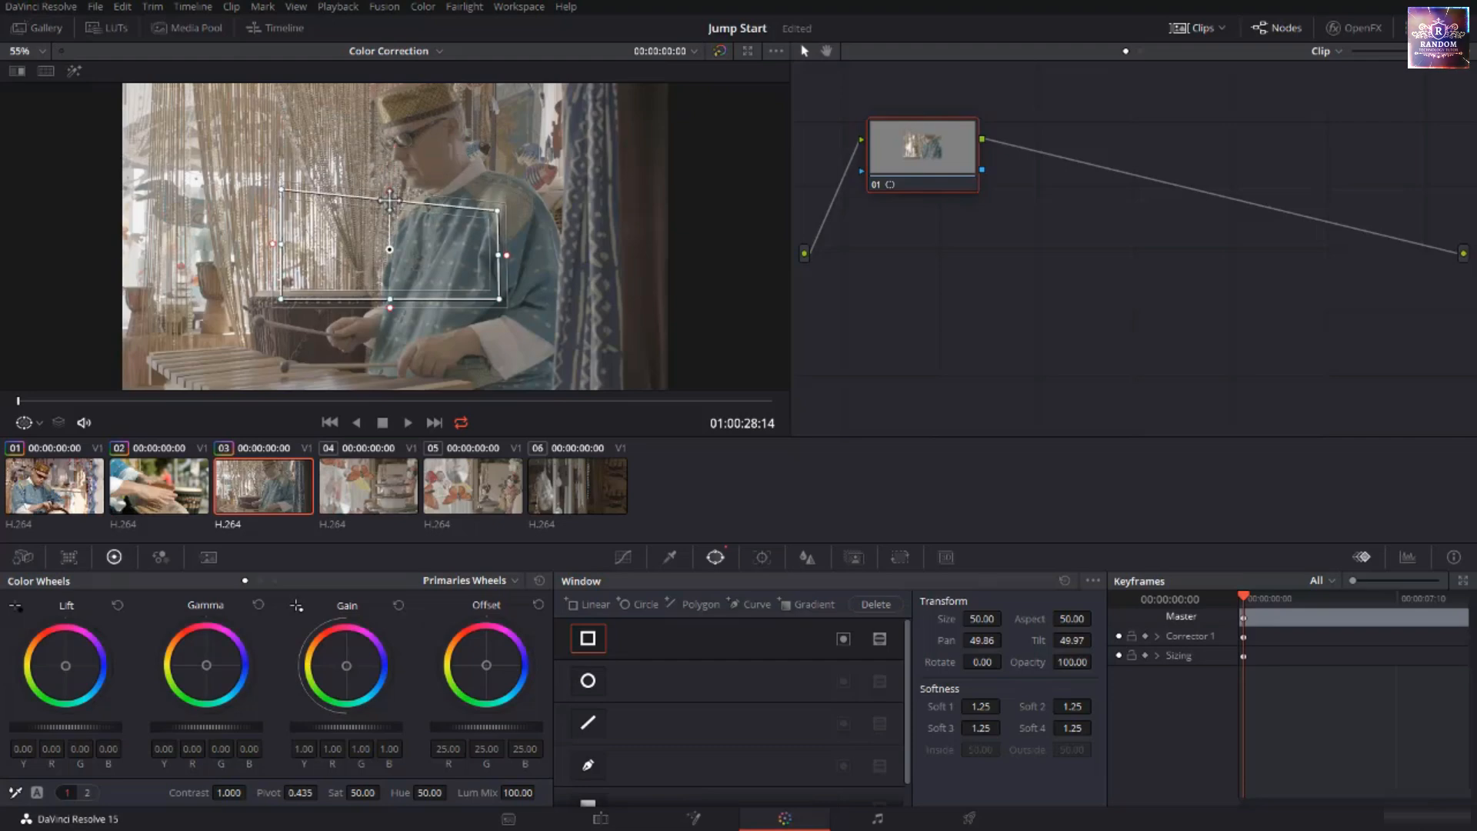
pyautogui.moveTo(283, 200); pyautogui.dragTo(248, 115)
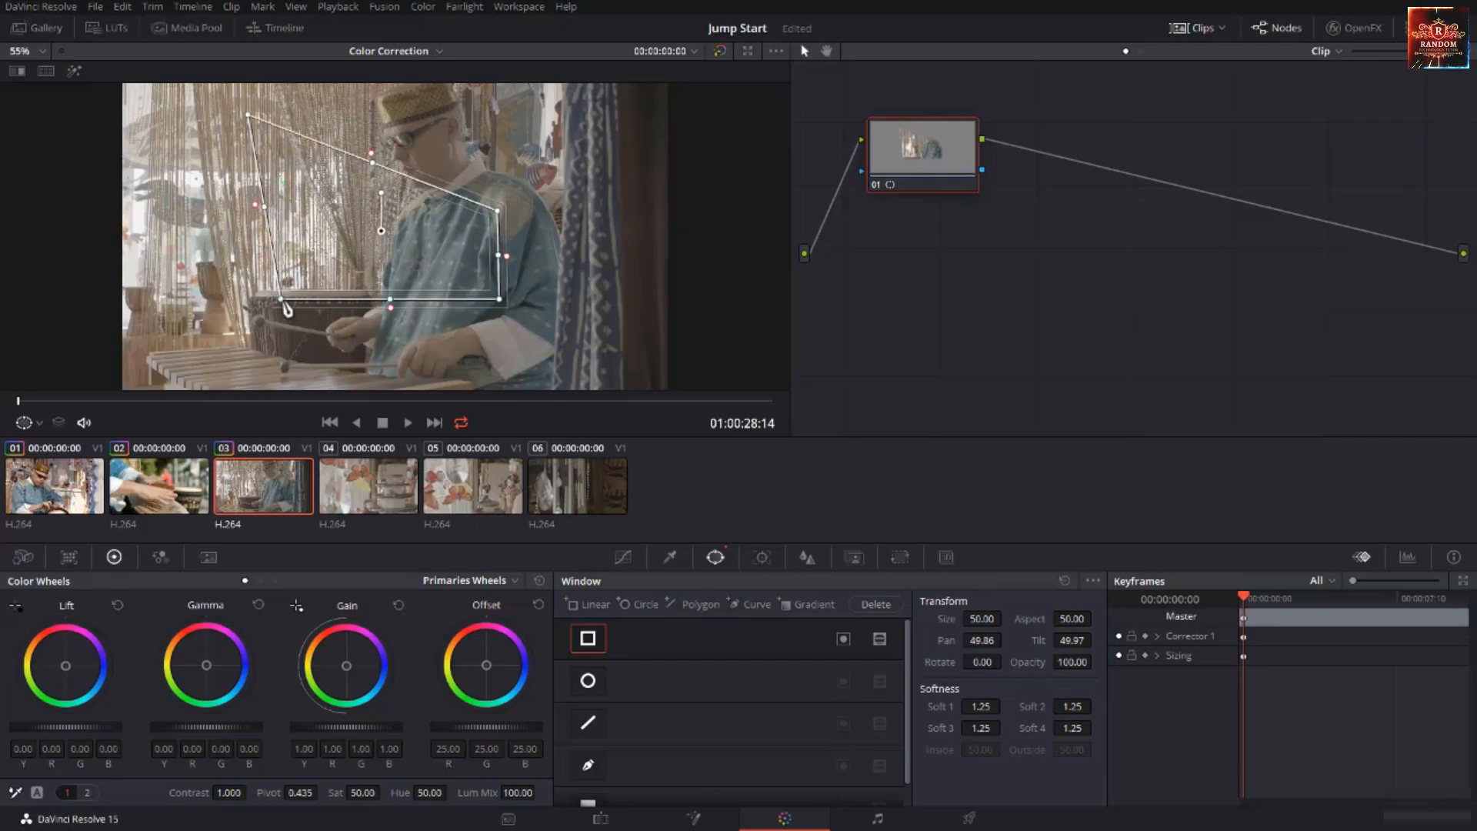
pyautogui.moveTo(277, 308); pyautogui.dragTo(235, 342)
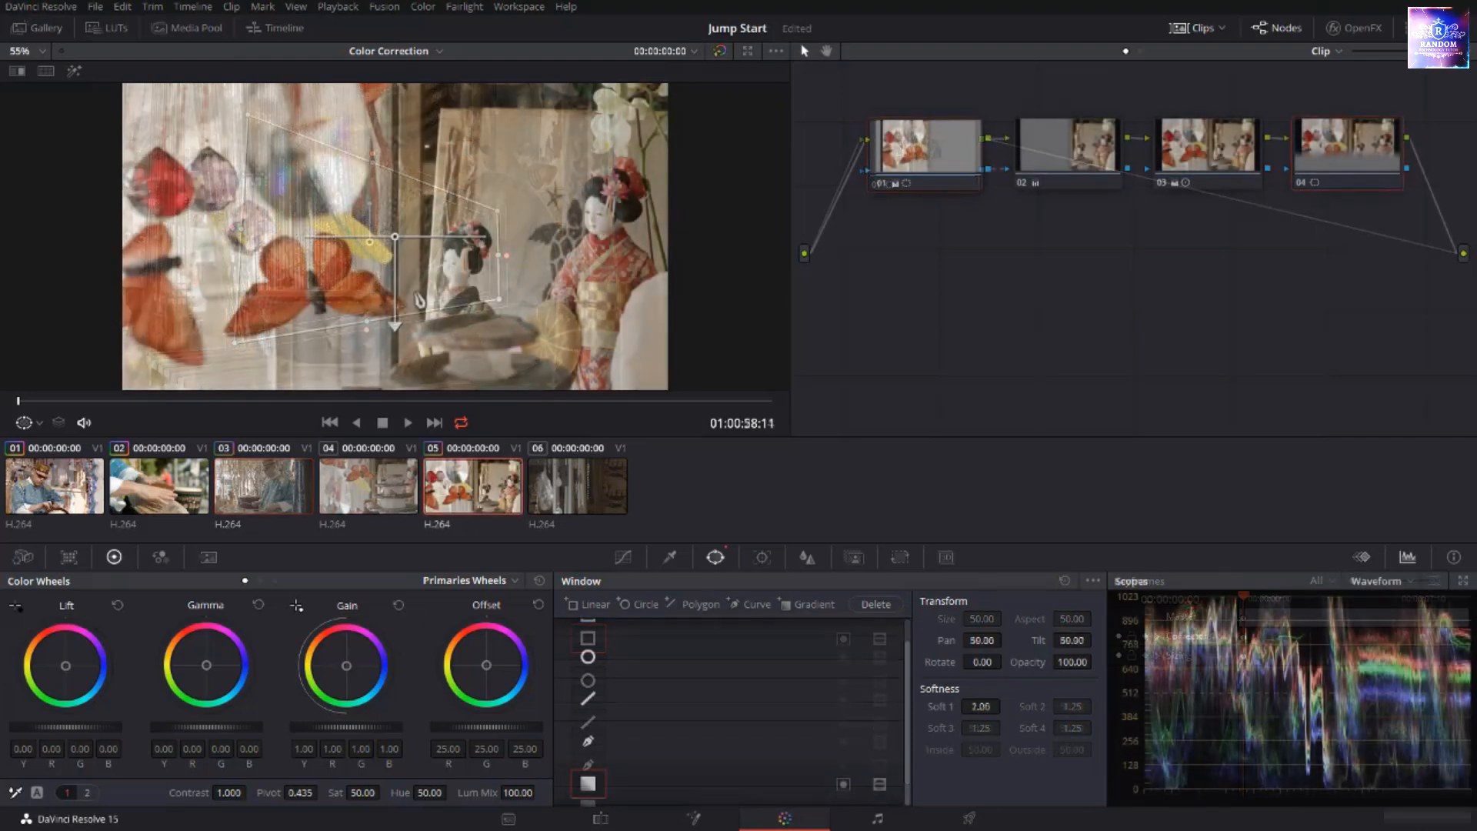
# Move the gradient window's centre toward the upper-left area of the butterfly and doll shot in clip 05
pyautogui.moveTo(395, 237); pyautogui.dragTo(215, 153)
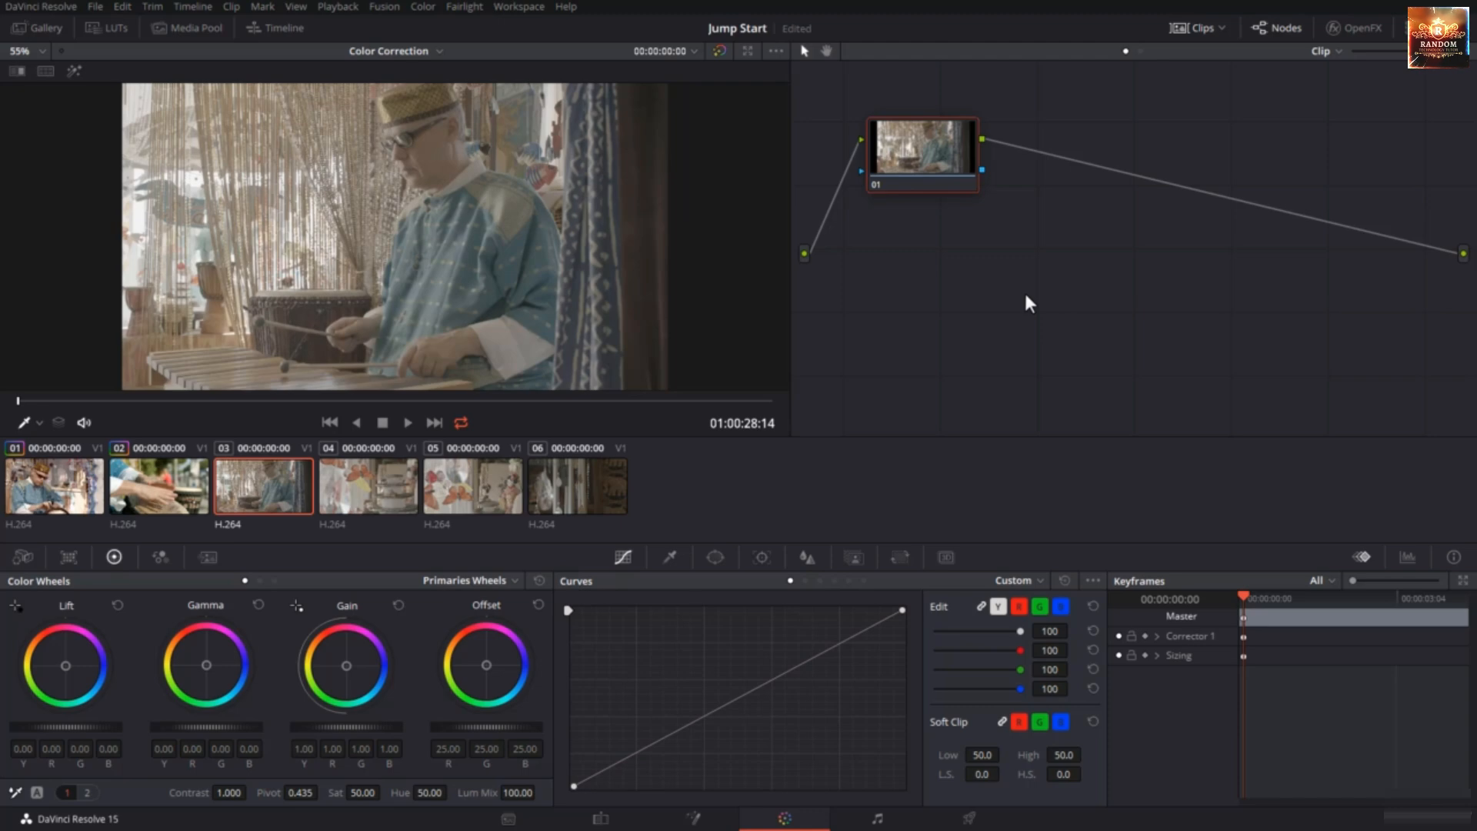
# Expand the Keyframes palette and restore it to its normal width
pyautogui.click(1461, 579)
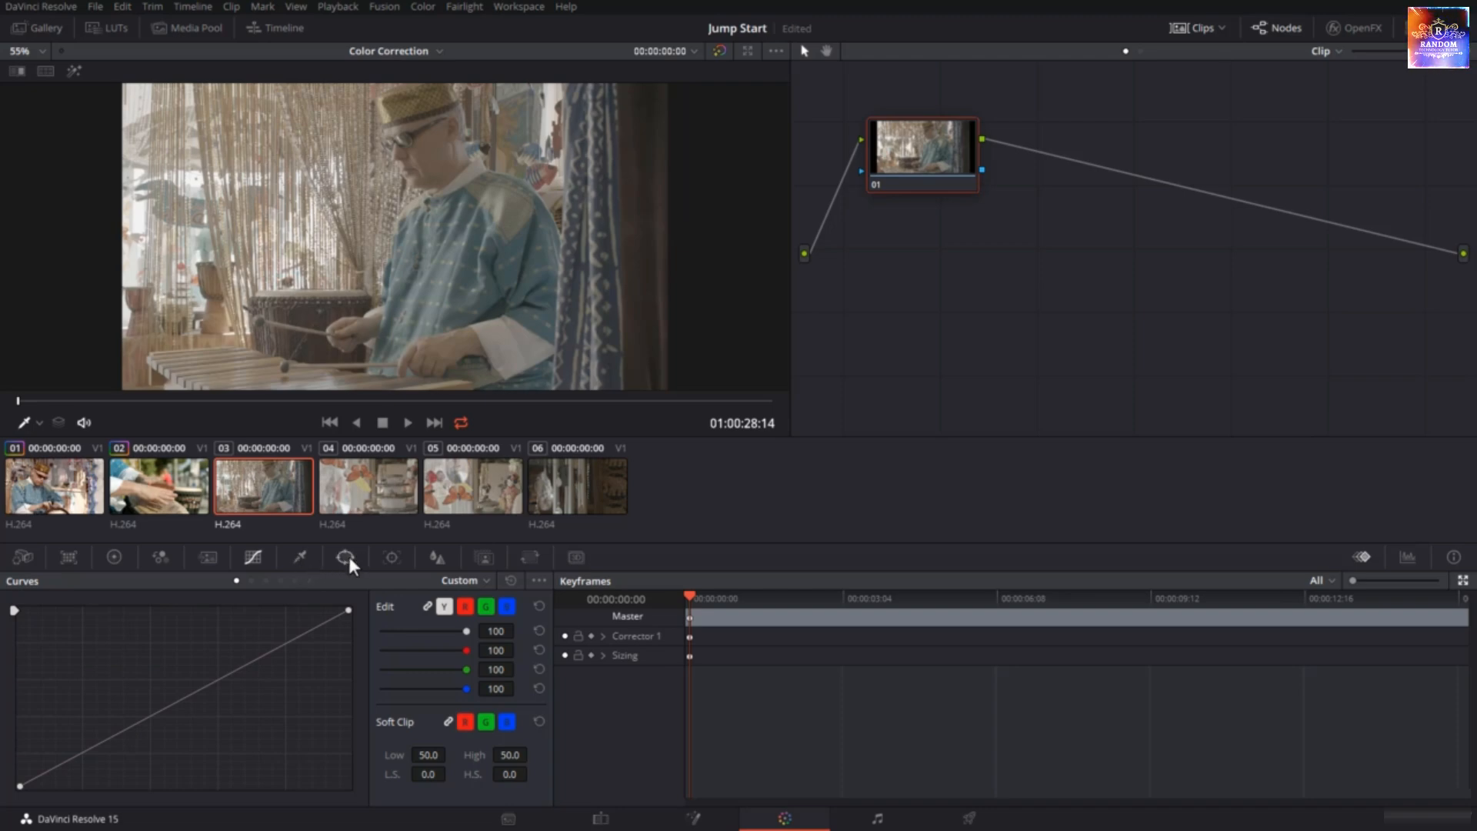
pyautogui.click(1462, 580)
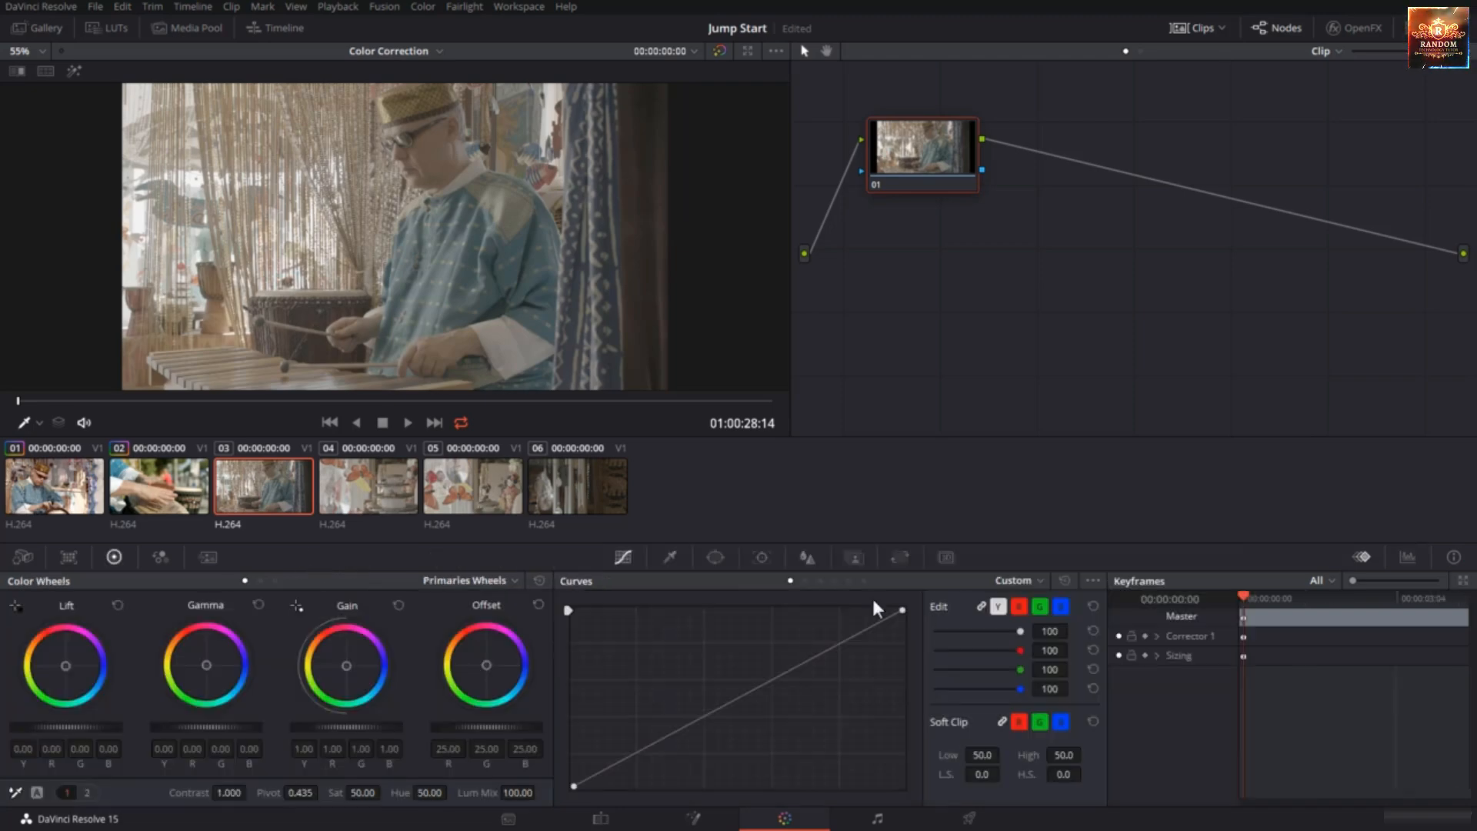
# Open the Window palette and look through its linear, circle, polygon, curve and gradient shapes and the softness settings
pyautogui.click(714, 555)
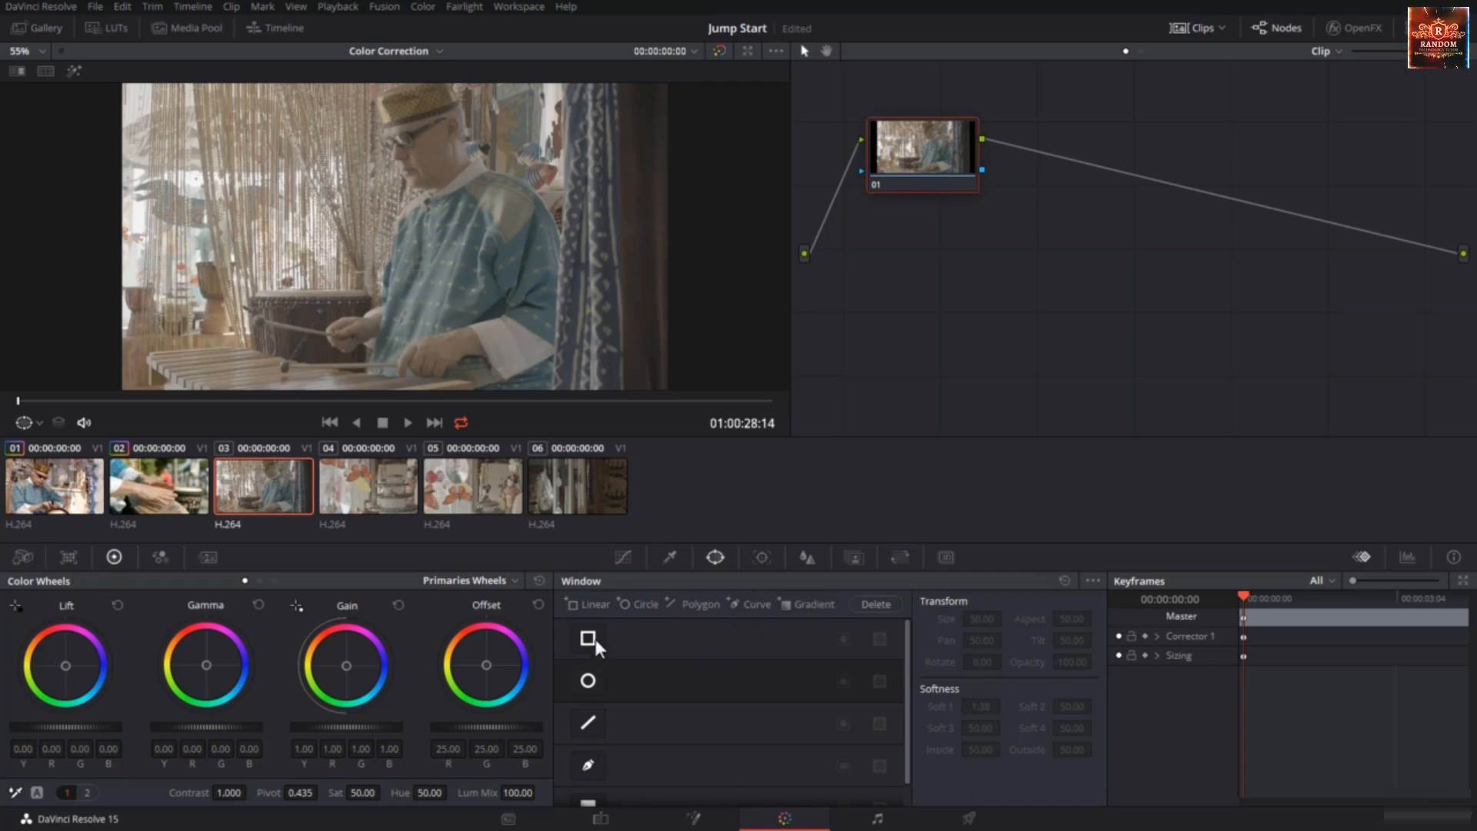
pyautogui.scroll(-1, 594, 639)
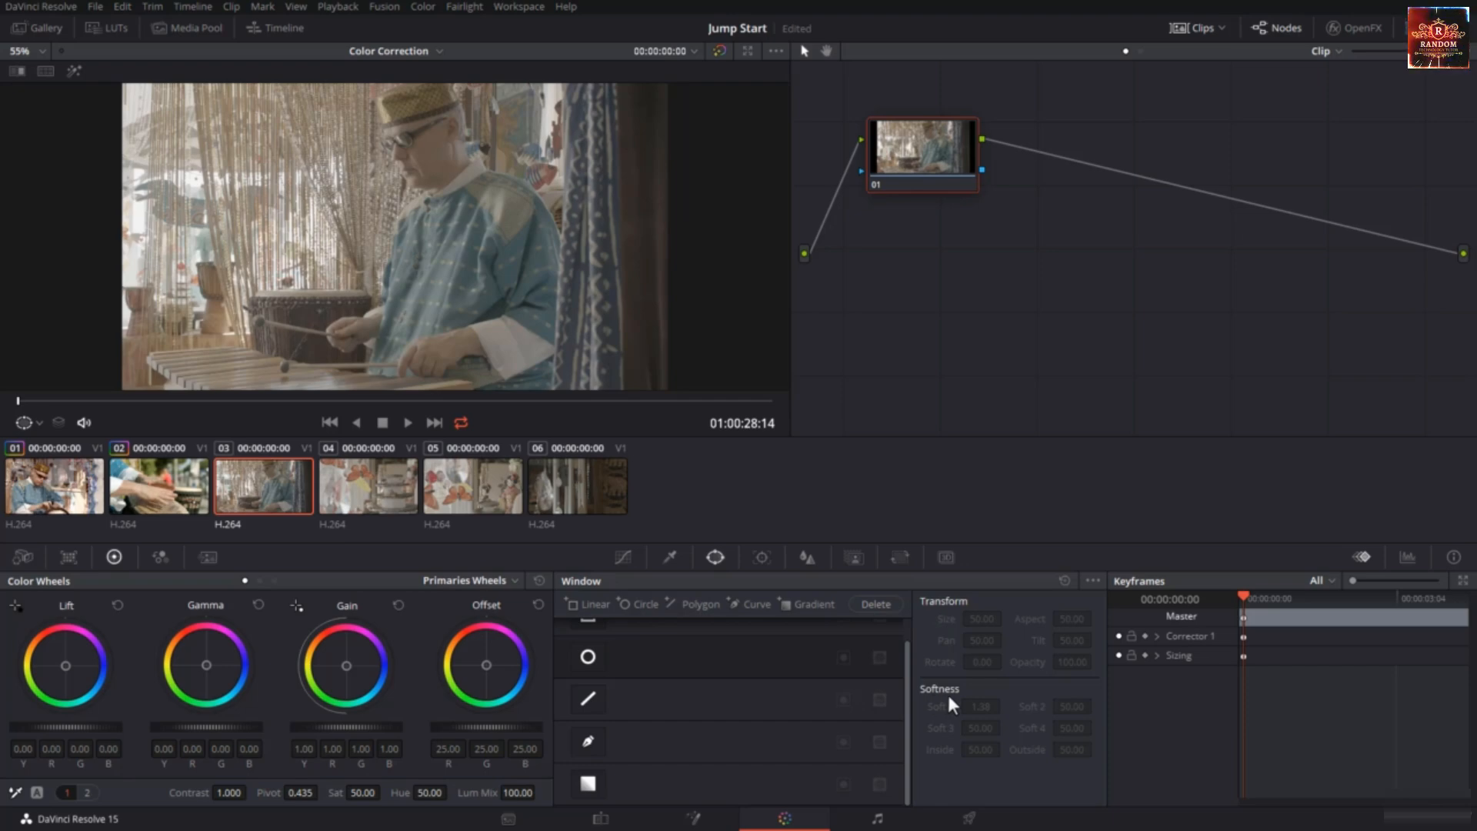
pyautogui.scroll(1, 626, 708)
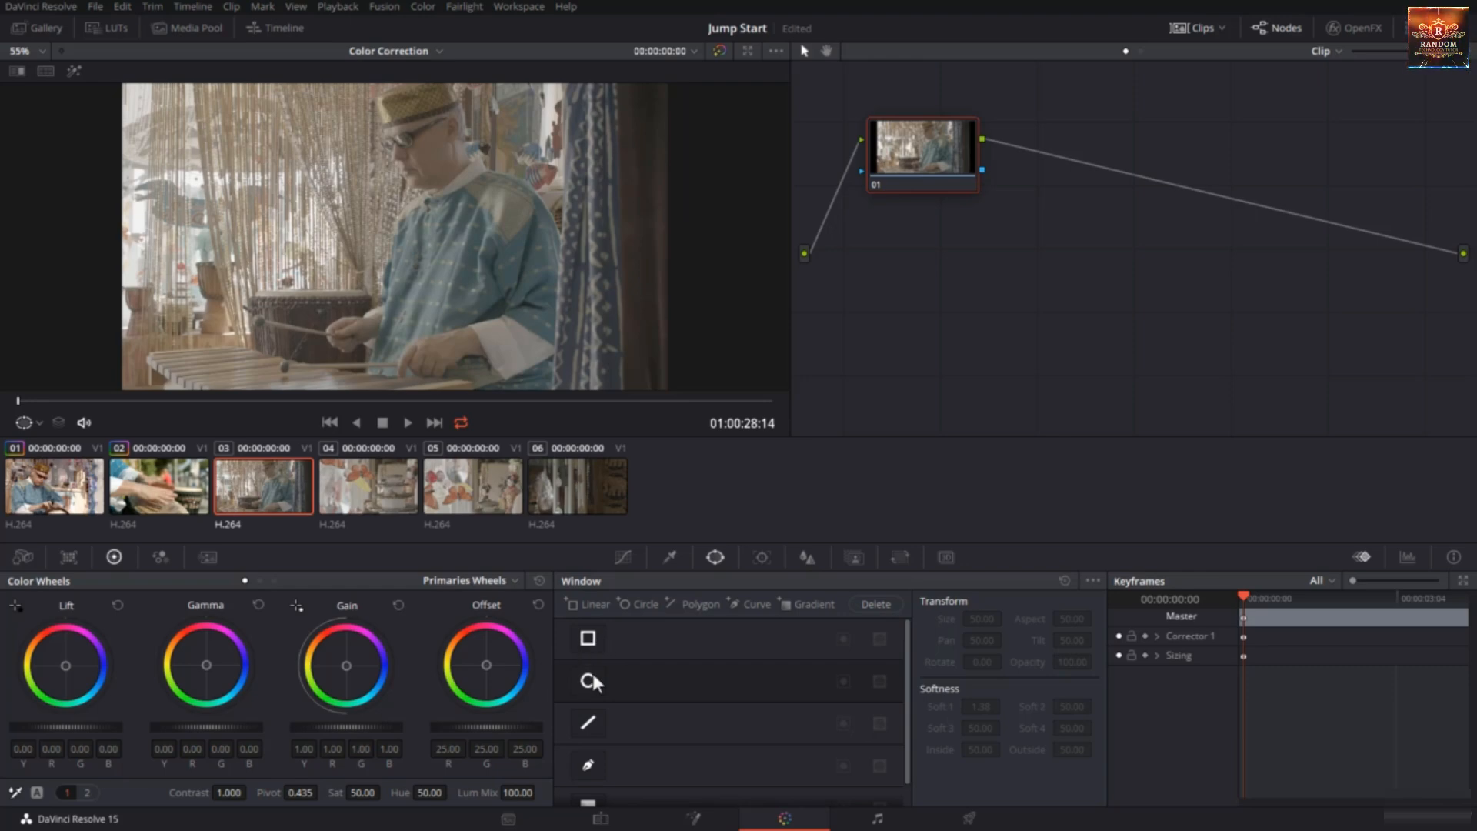
pyautogui.click(574, 730)
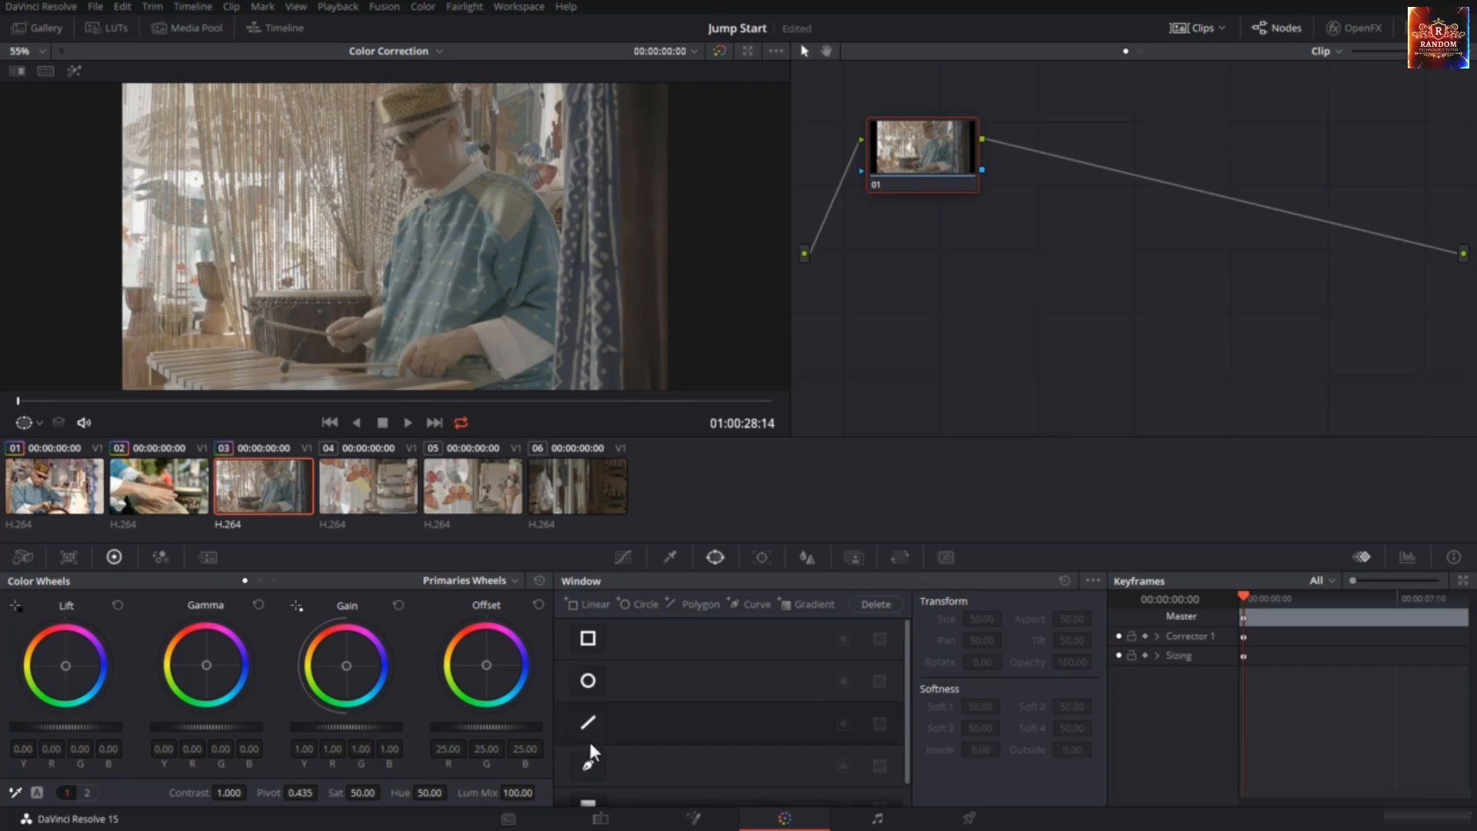
pyautogui.scroll(-1, 592, 750)
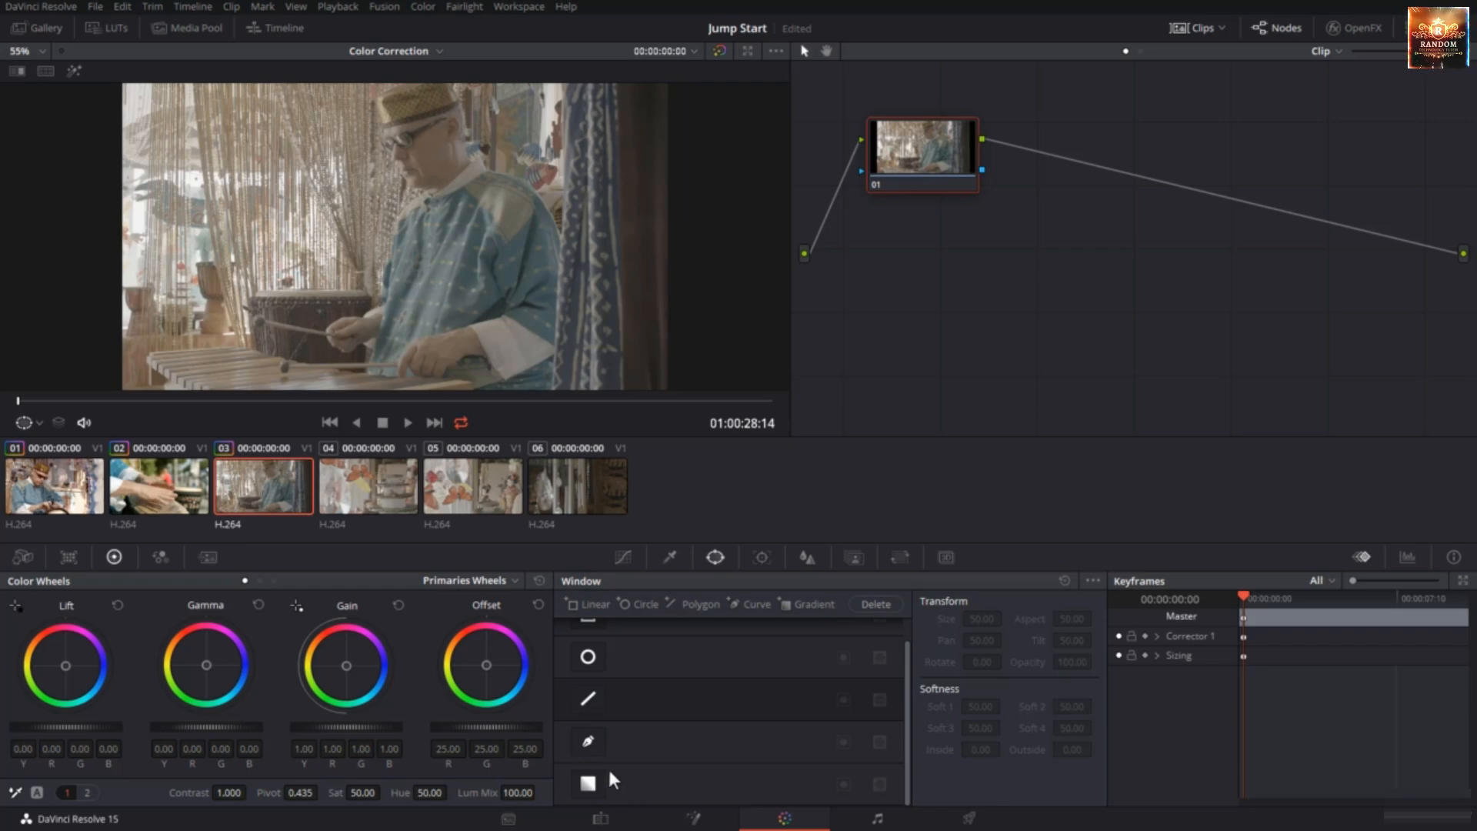
pyautogui.scroll(1, 608, 779)
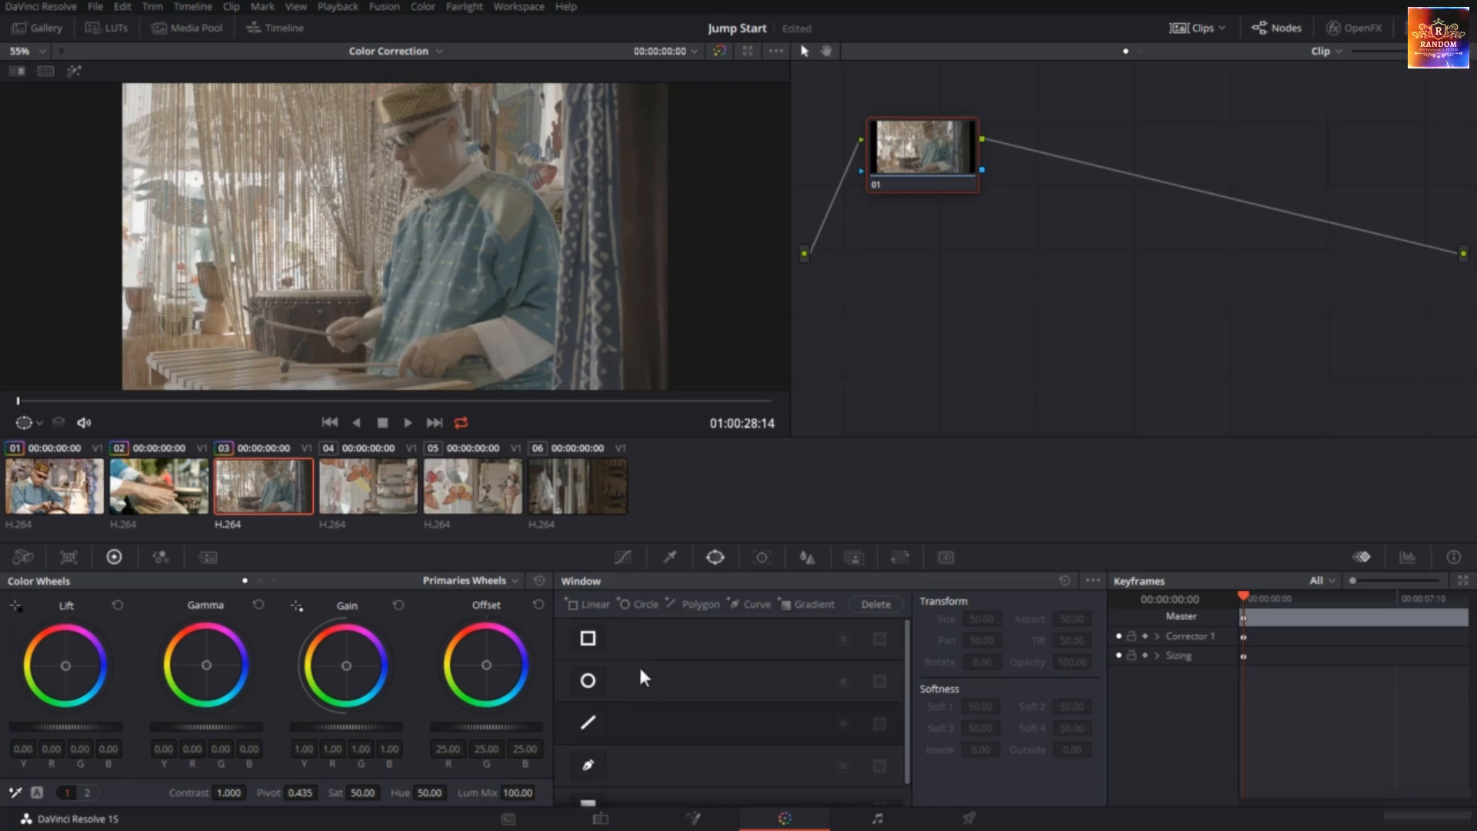
pyautogui.scroll(-1, 626, 662)
pyautogui.scroll(1, 612, 771)
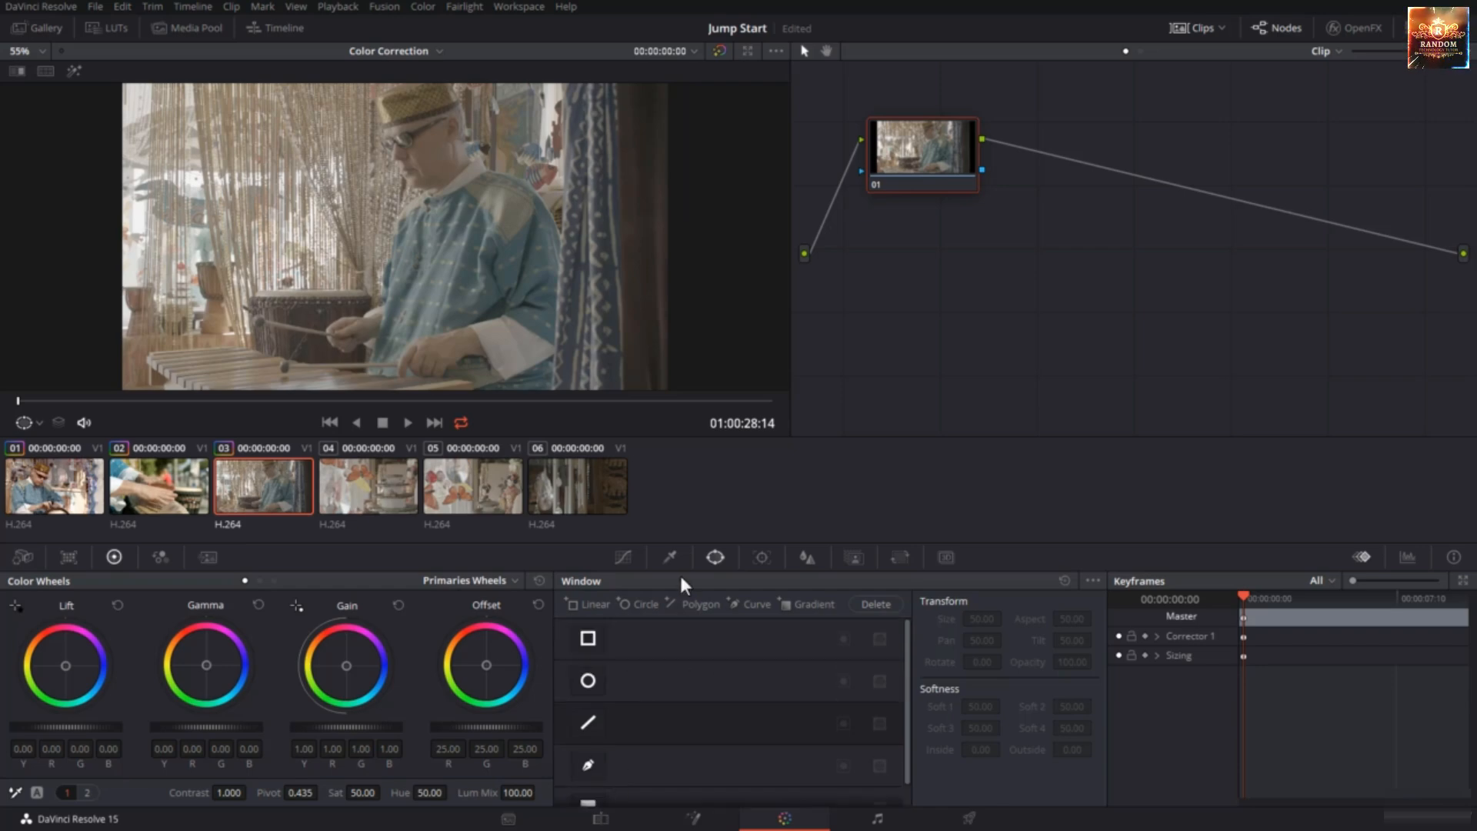
# Activate the linear window on clip 03's node and set the viewer overlay to Power Window
pyautogui.click(597, 640)
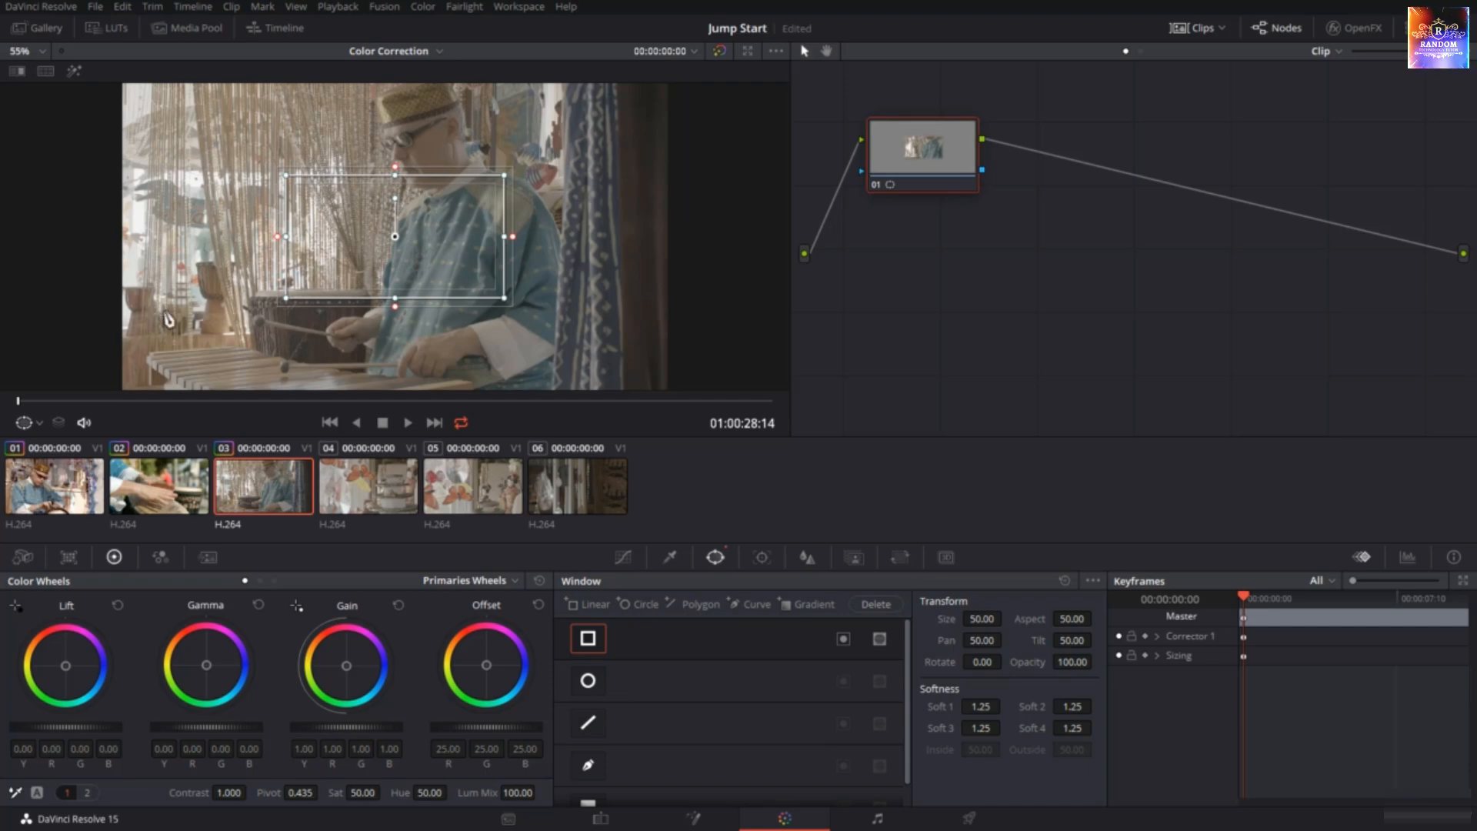
pyautogui.click(33, 420)
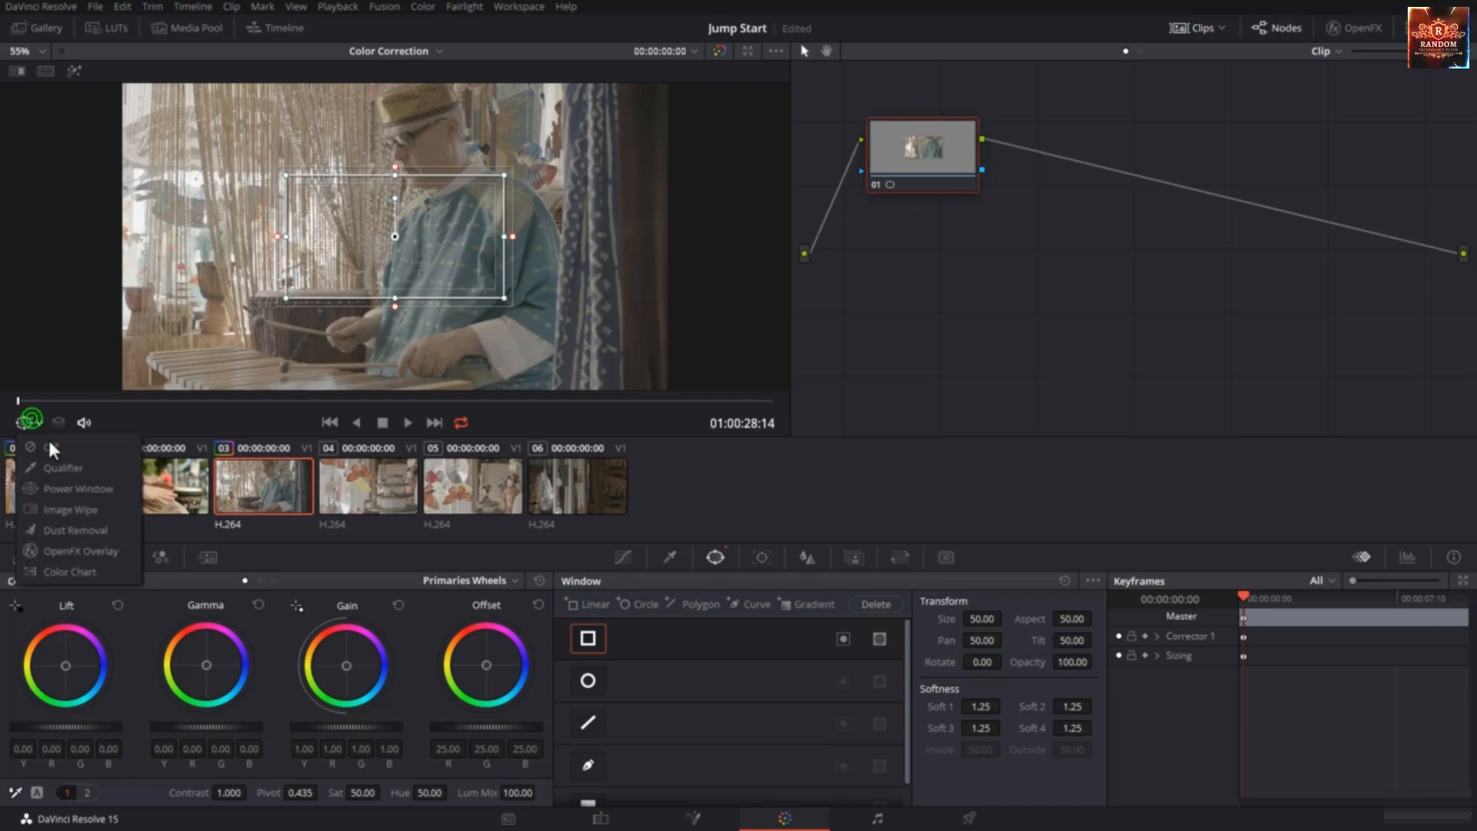
pyautogui.click(54, 488)
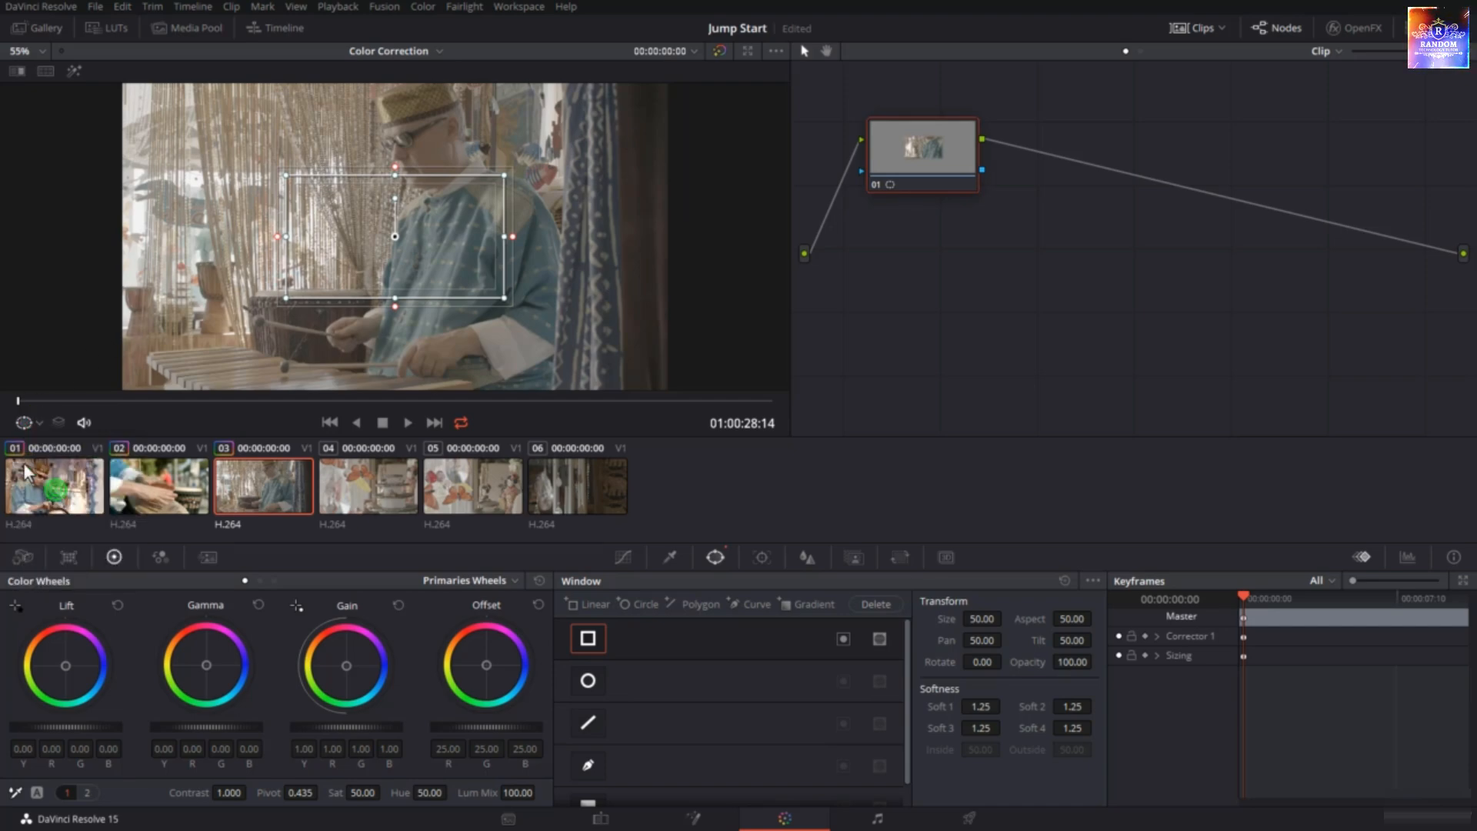
# Turn off the viewer's on-screen controls and restore the Power Window overlay
pyautogui.click(26, 420)
pyautogui.click(38, 450)
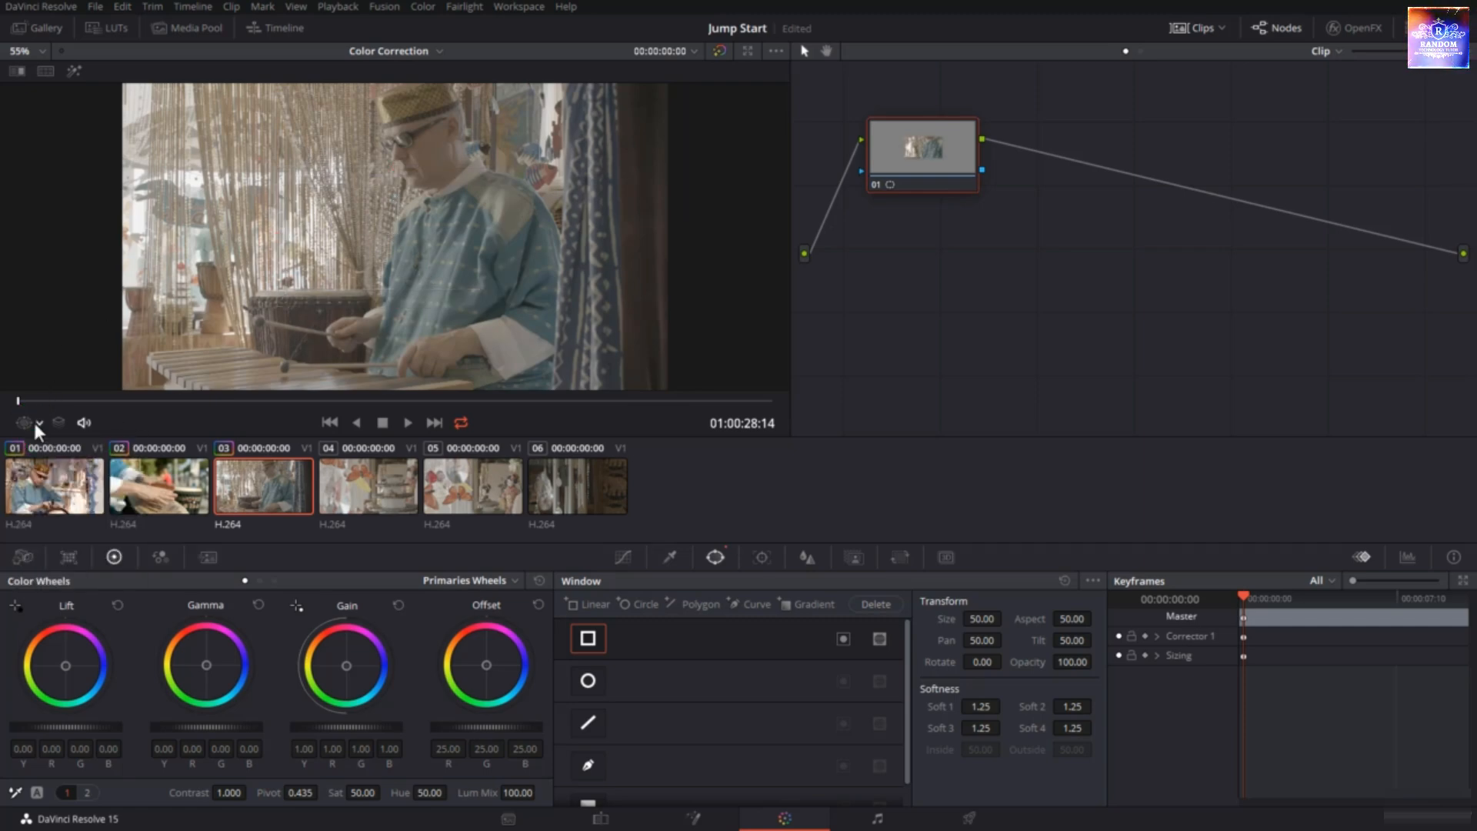
pyautogui.click(33, 422)
pyautogui.click(52, 488)
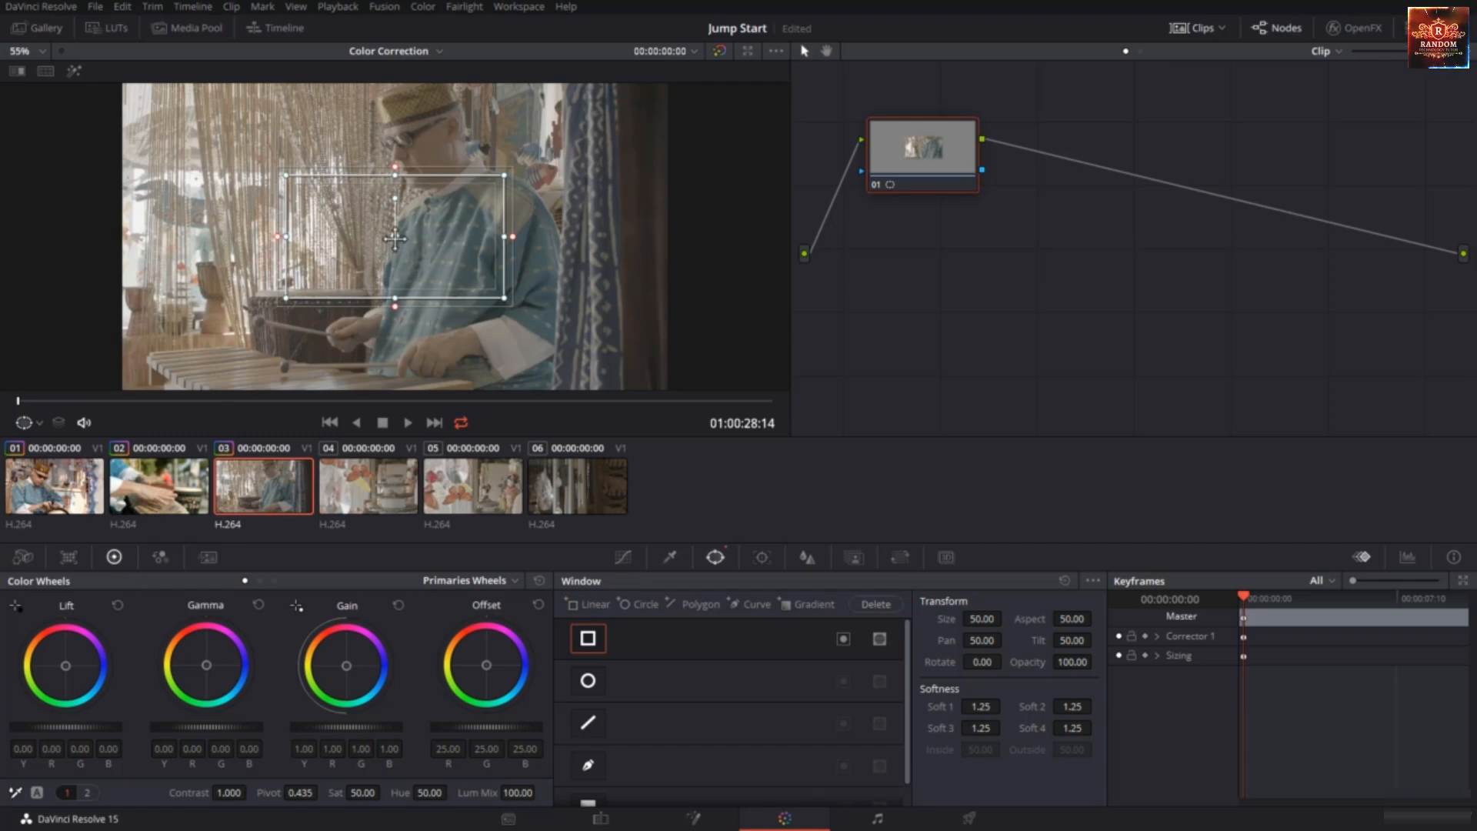
# Move the linear window to Pan 49.86, Tilt 49.97, lower its top edge and pull its left corners outward to follow the light's shape
pyautogui.moveTo(394, 239)
pyautogui.mouseDown()
pyautogui.moveTo(465, 207)
pyautogui.moveTo(104, 203)
pyautogui.moveTo(397, 160)
pyautogui.moveTo(300, 196)
pyautogui.moveTo(416, 230)
pyautogui.moveTo(390, 238)
pyautogui.mouseUp()
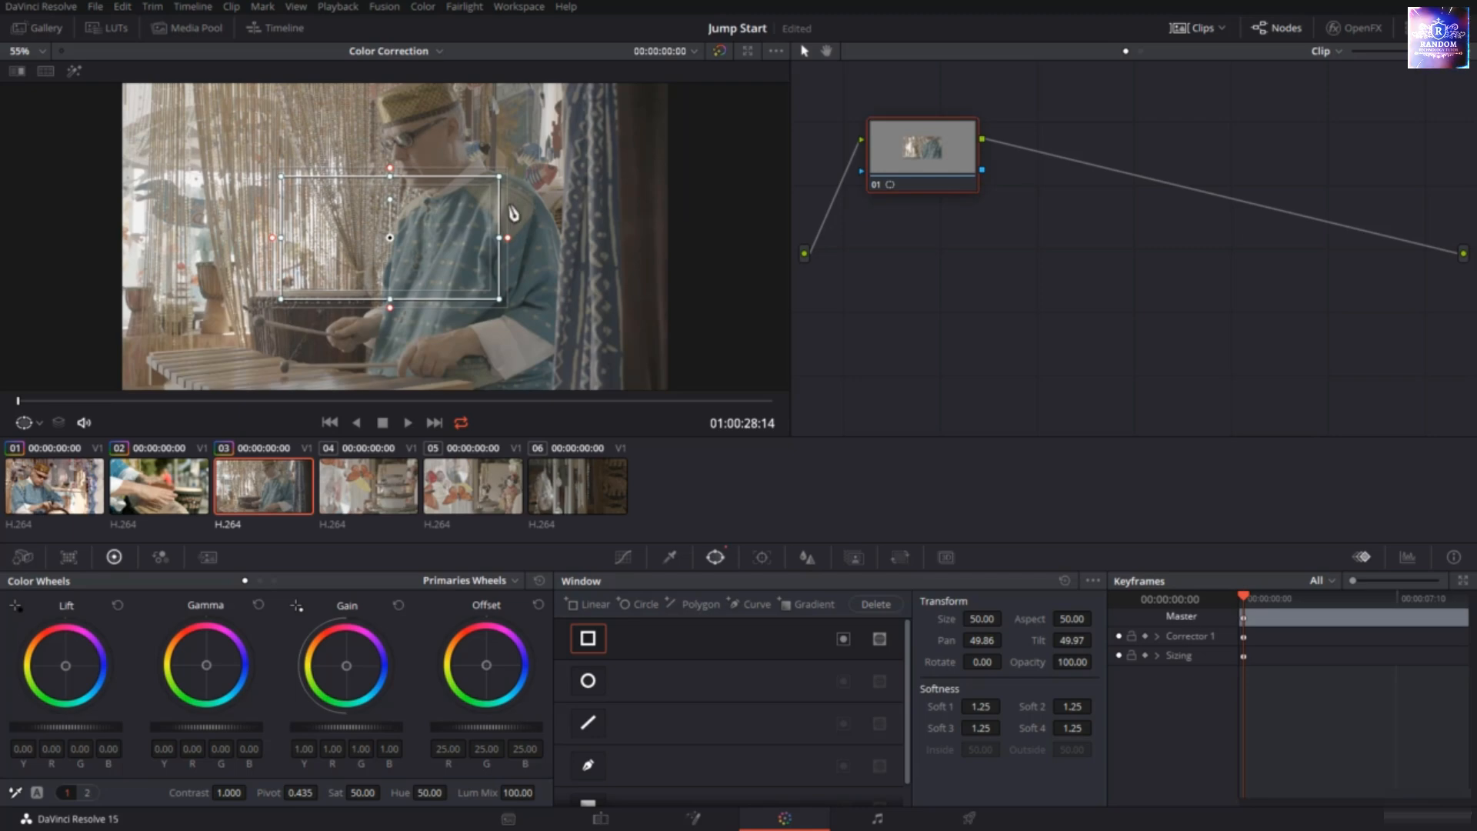
pyautogui.moveTo(499, 177)
pyautogui.mouseDown()
pyautogui.moveTo(538, 138)
pyautogui.moveTo(501, 209)
pyautogui.moveTo(497, 197)
pyautogui.mouseUp()
pyautogui.moveTo(389, 188); pyautogui.dragTo(390, 219)
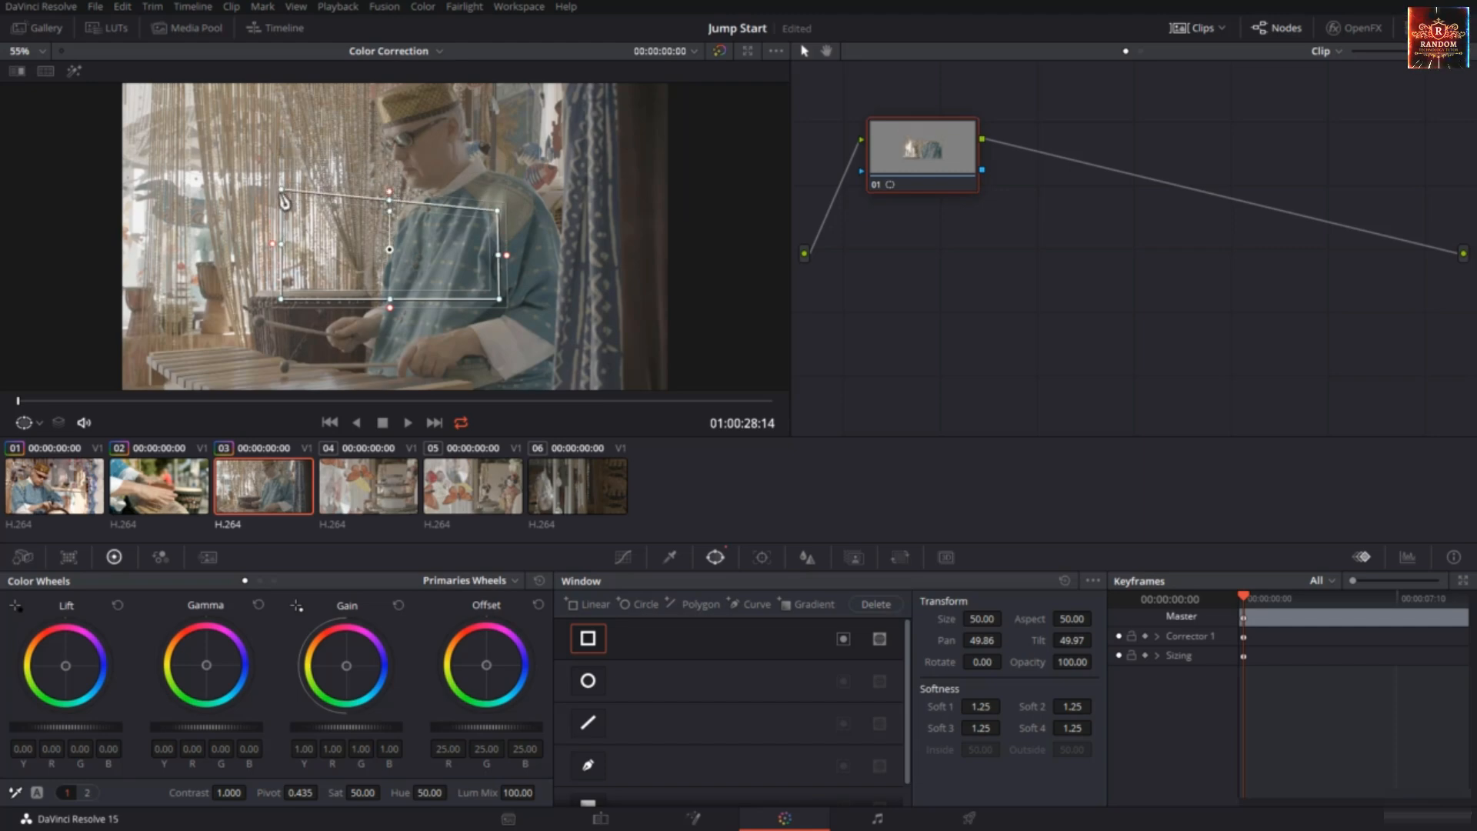
pyautogui.moveTo(280, 188); pyautogui.dragTo(248, 117)
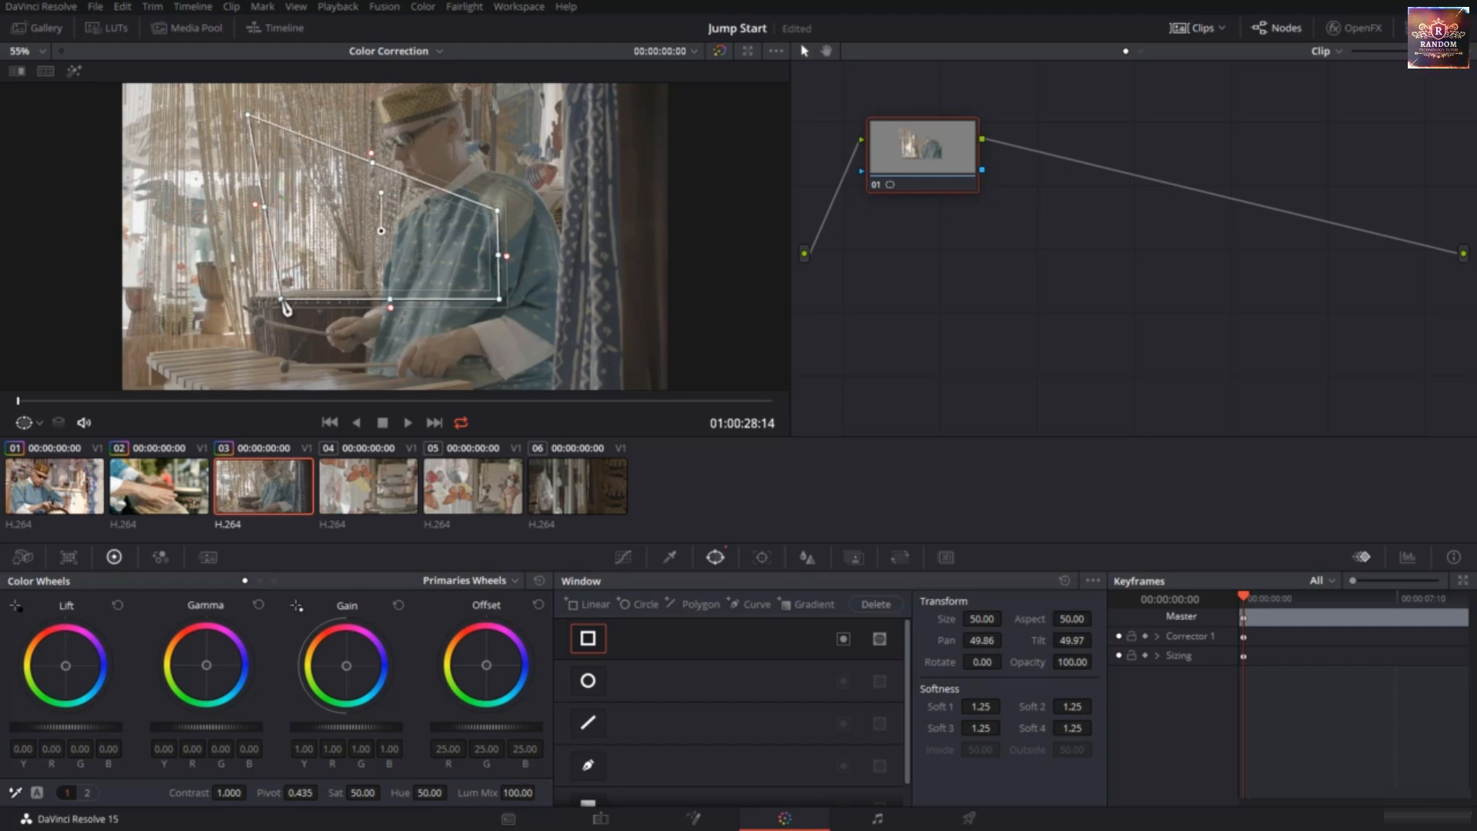
pyautogui.moveTo(280, 298); pyautogui.dragTo(235, 343)
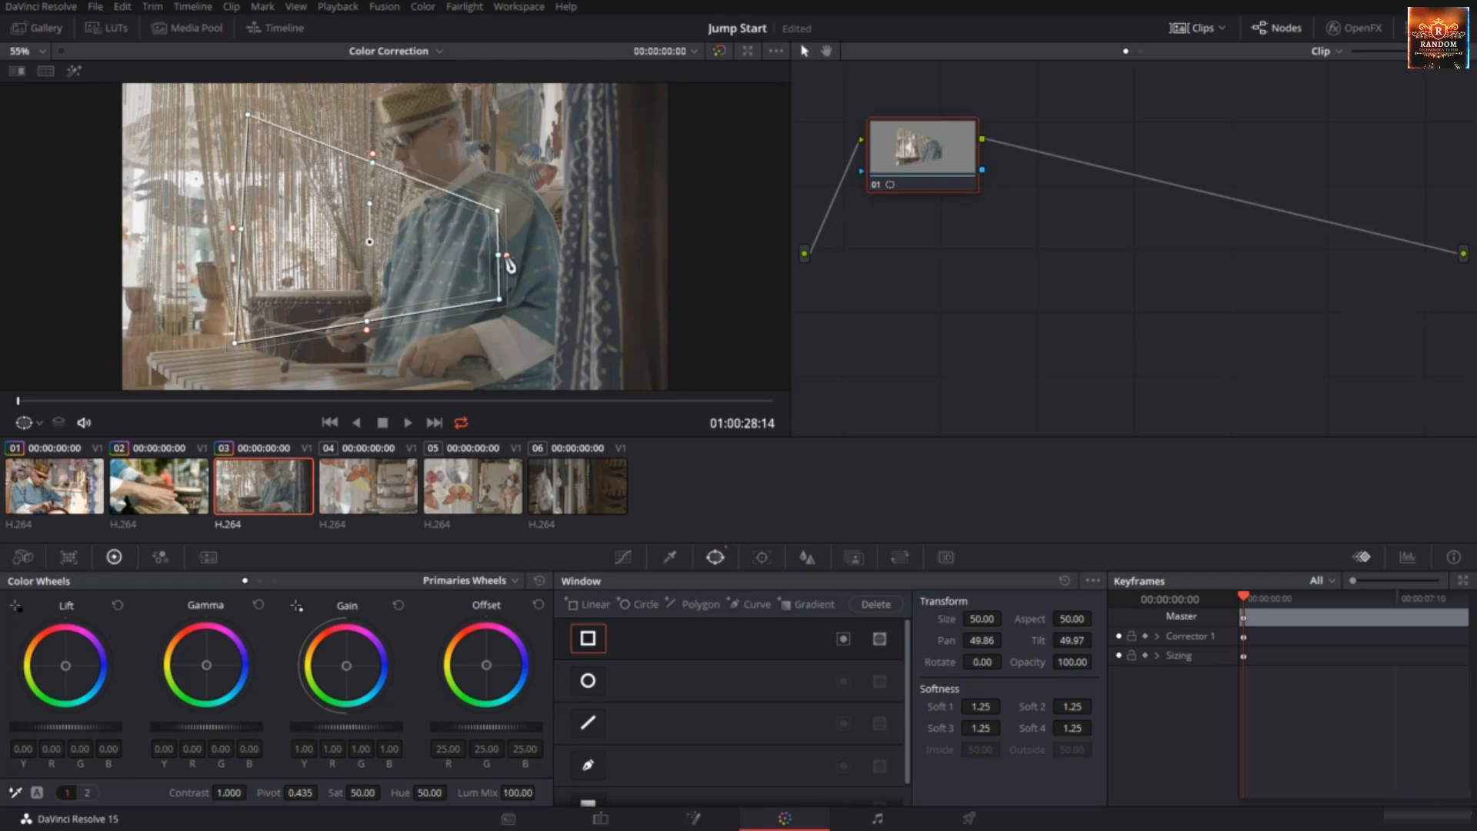
# Feather the window's edges to Soft 1 8.13, Soft 2 4.56, Soft 3 7.79 and Soft 4 5.26, and rotate it to -0.44
pyautogui.moveTo(508, 264); pyautogui.dragTo(552, 261)
pyautogui.moveTo(397, 167); pyautogui.dragTo(397, 118)
pyautogui.moveTo(387, 334); pyautogui.dragTo(388, 354)
pyautogui.moveTo(235, 225); pyautogui.dragTo(190, 221)
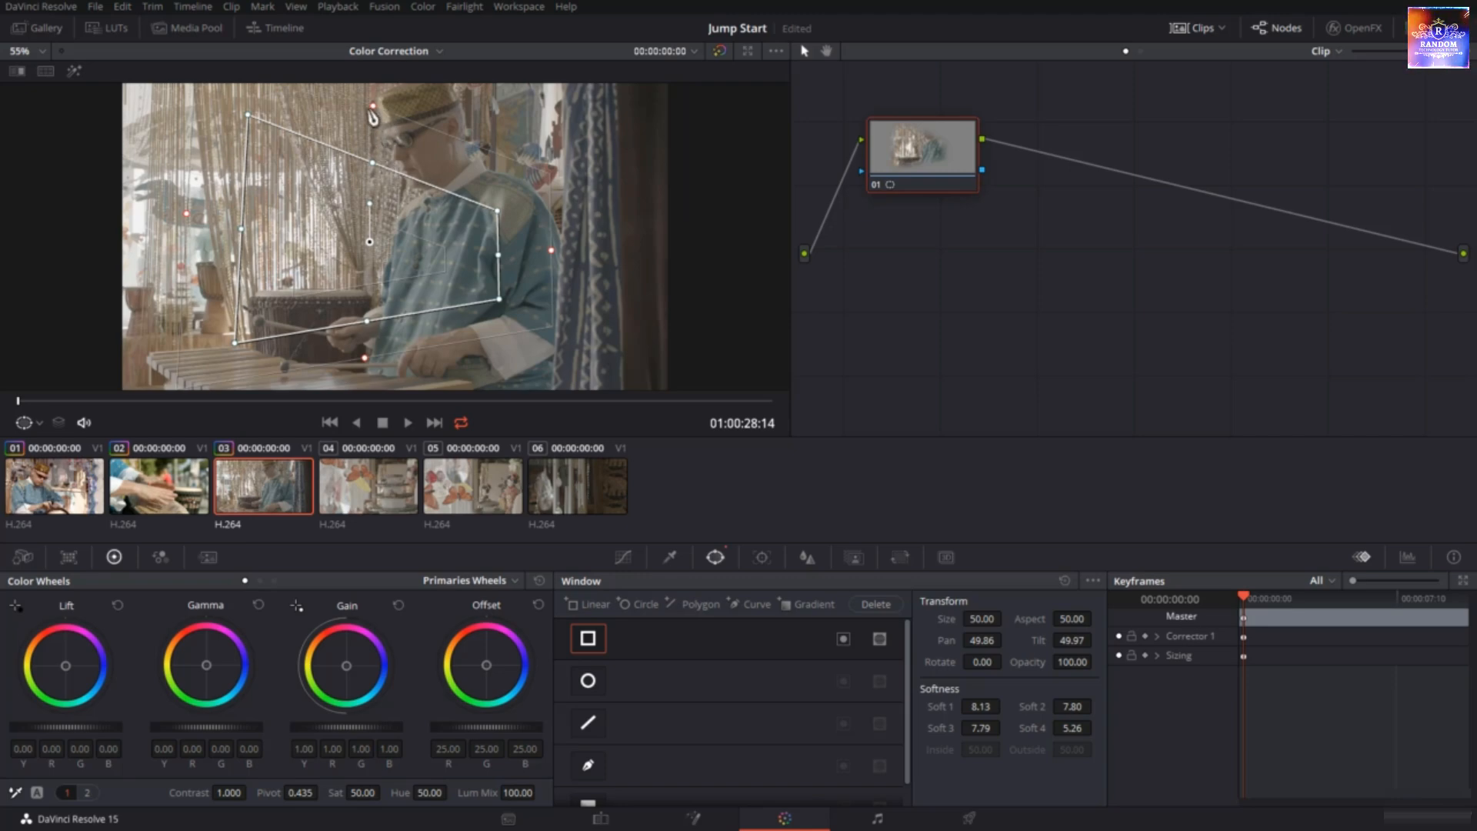
pyautogui.moveTo(372, 116); pyautogui.dragTo(373, 140)
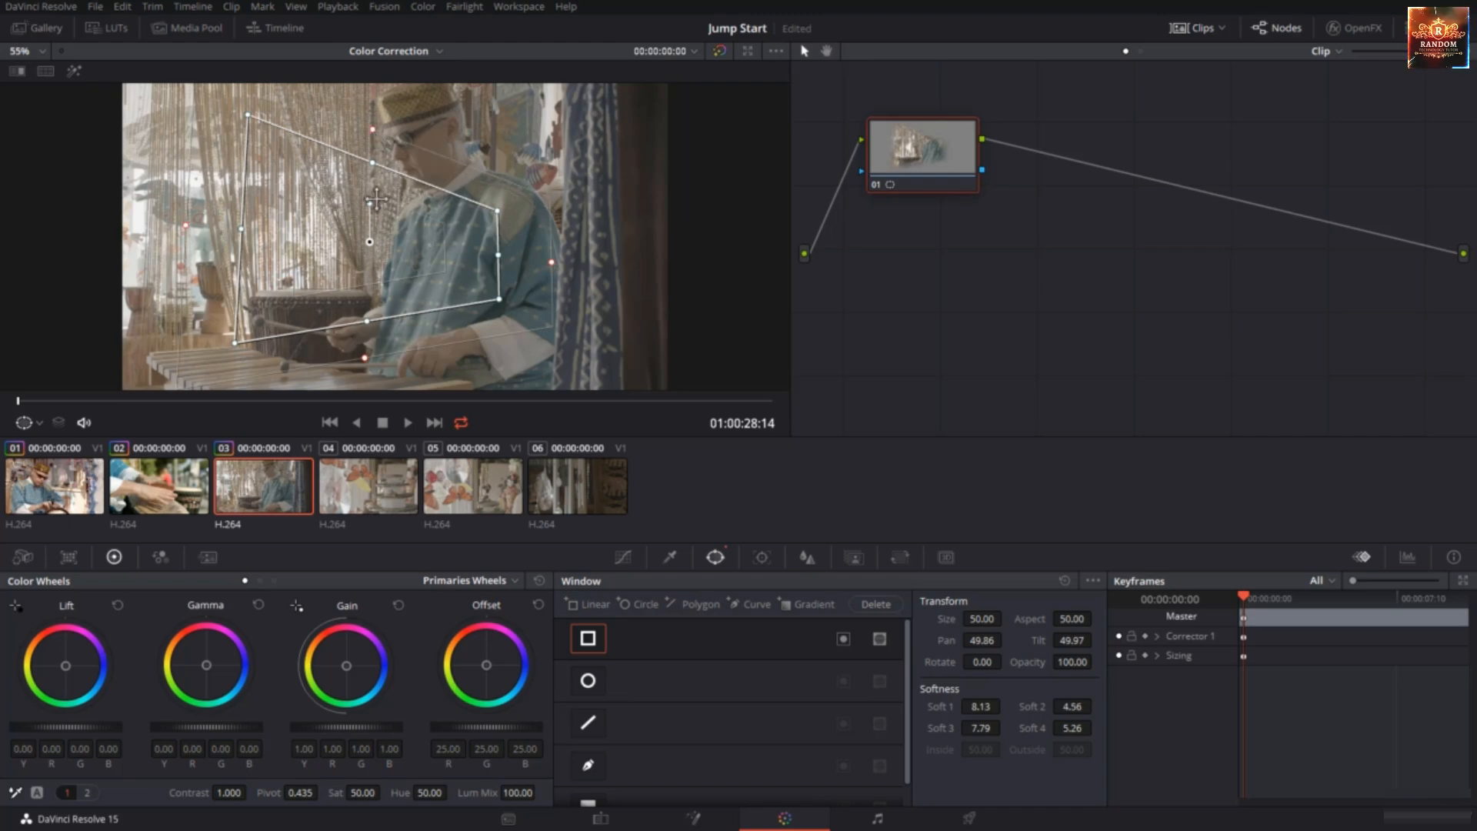
pyautogui.moveTo(369, 202); pyautogui.dragTo(337, 174)
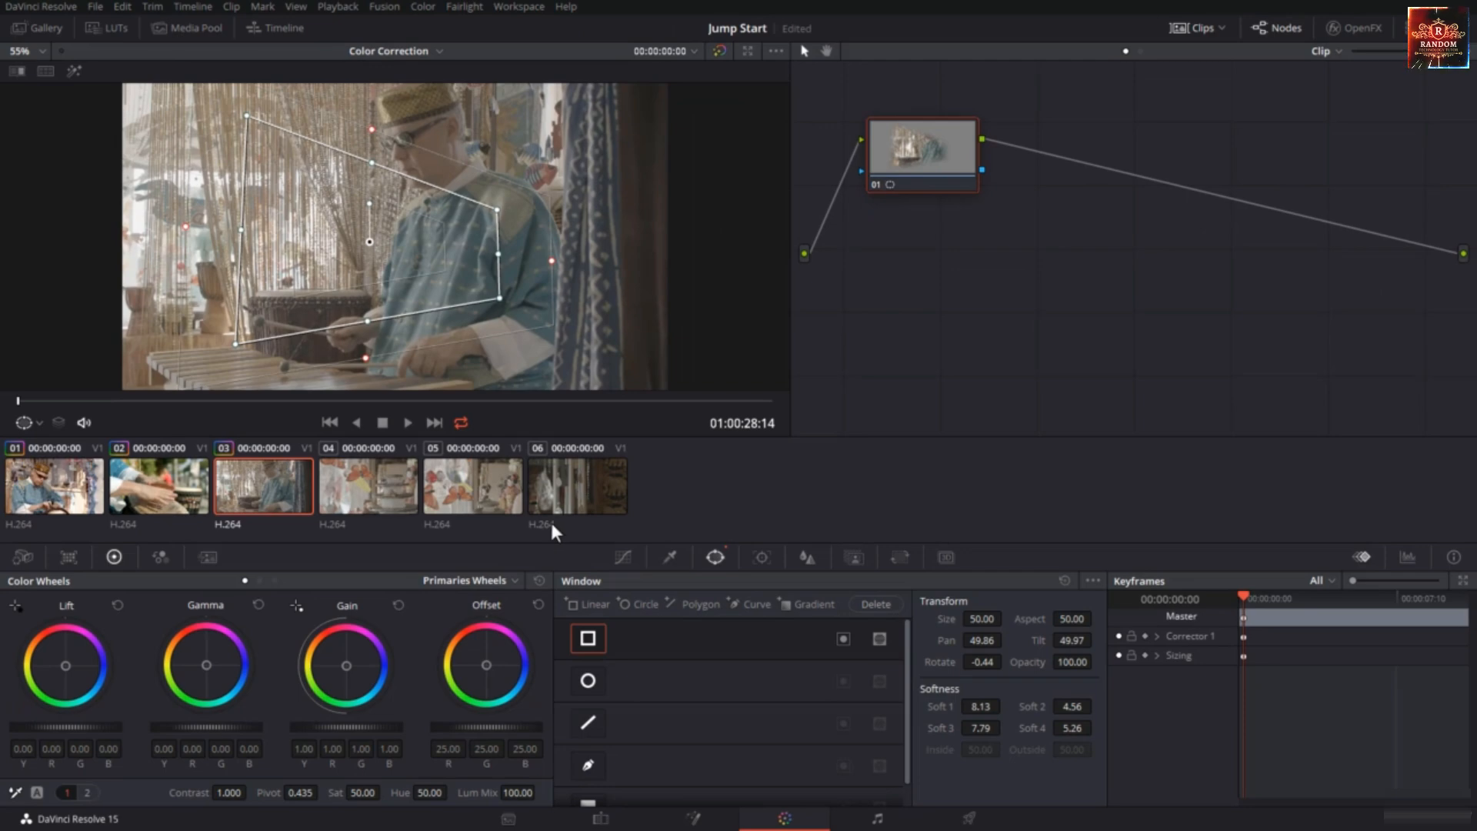
# Raise the master Gain to 1.59 and refine the window's softness to Soft 1 9.49, Soft 2 1.50, Soft 3 8.51 and Soft 4 5.40
pyautogui.moveTo(337, 728); pyautogui.dragTo(391, 727)
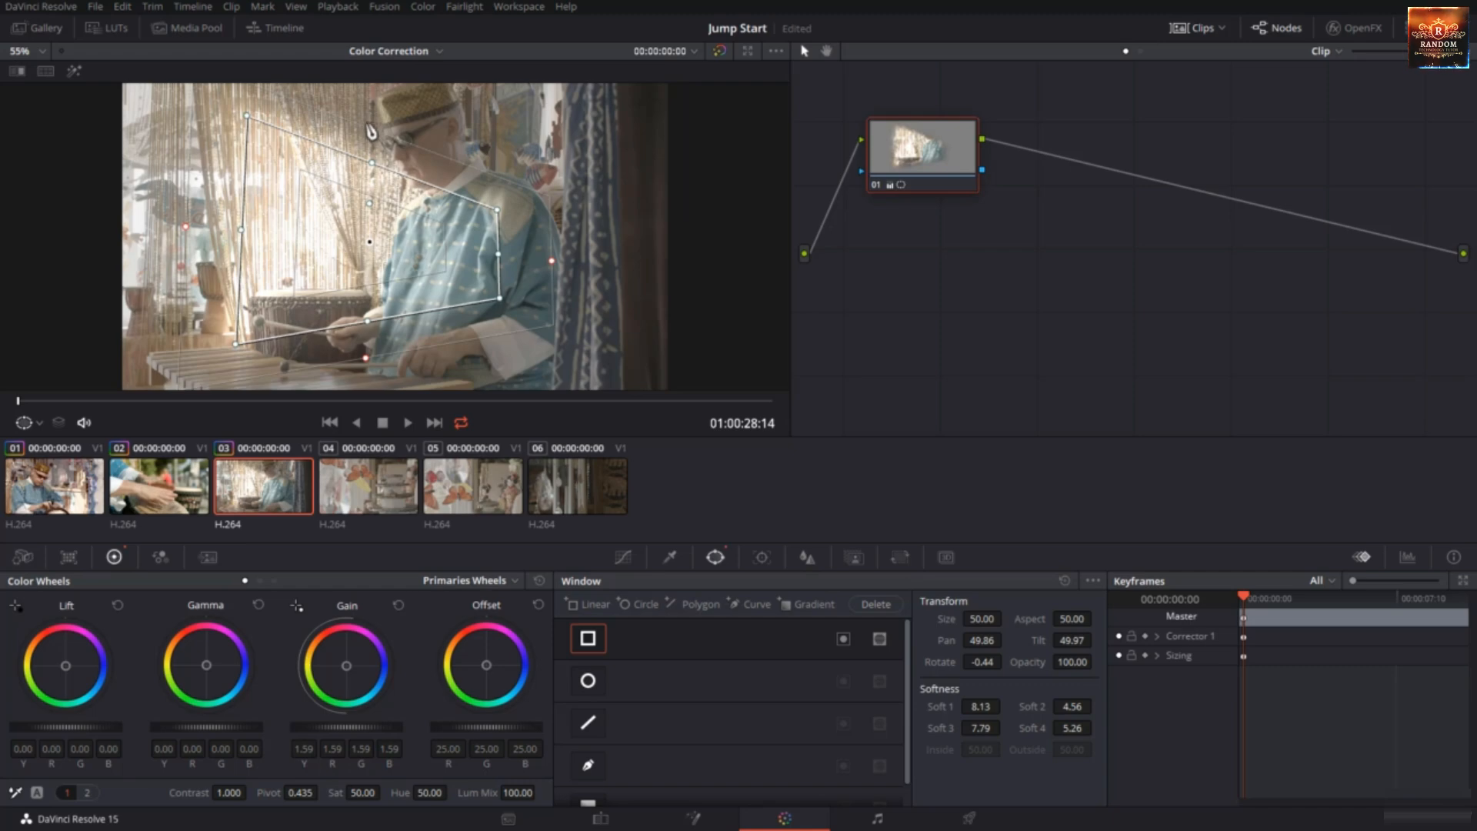
pyautogui.moveTo(373, 130); pyautogui.dragTo(383, 173)
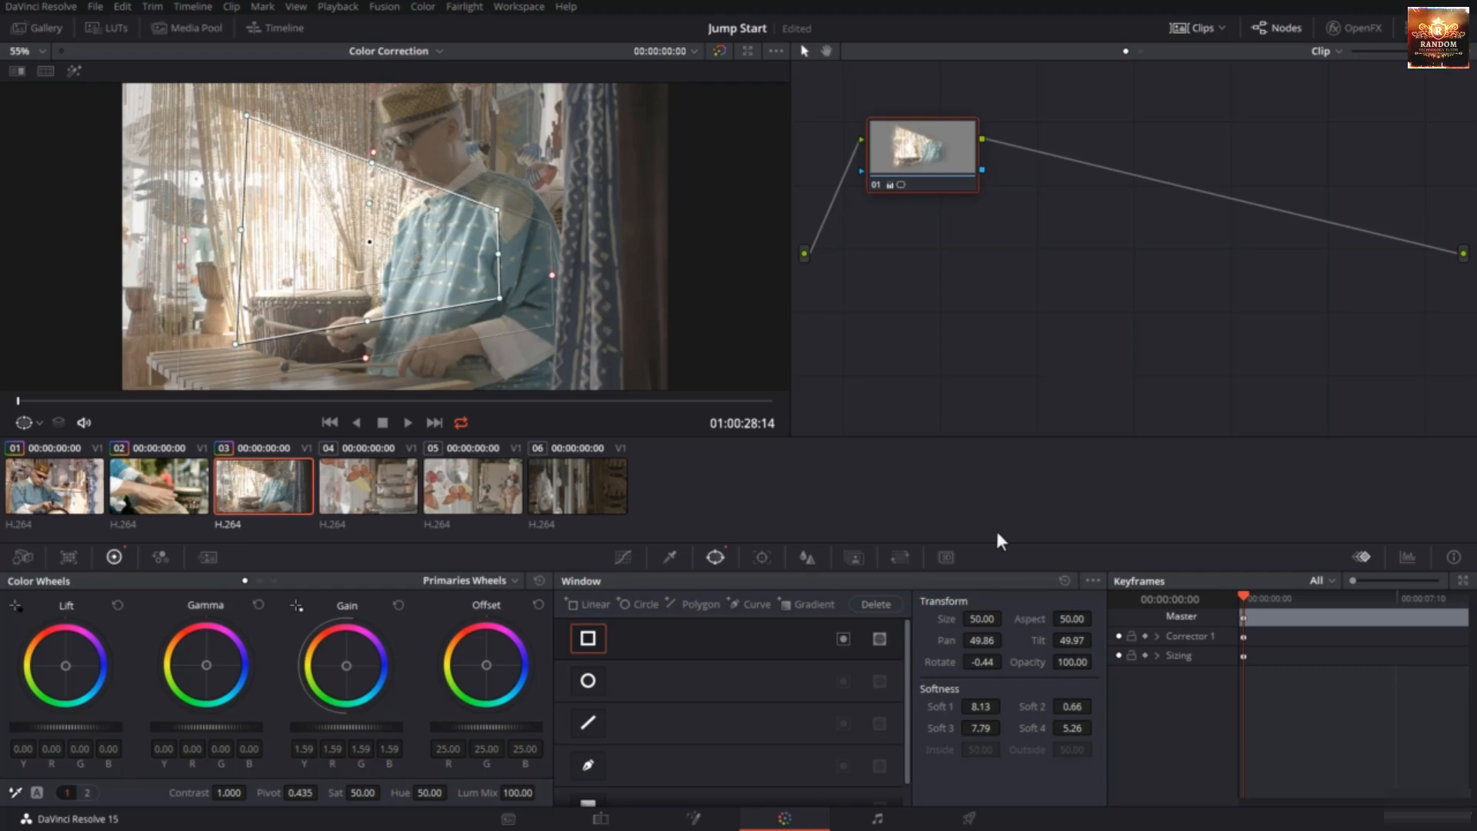
pyautogui.moveTo(980, 706); pyautogui.dragTo(1094, 707)
pyautogui.moveTo(980, 728); pyautogui.dragTo(1079, 733)
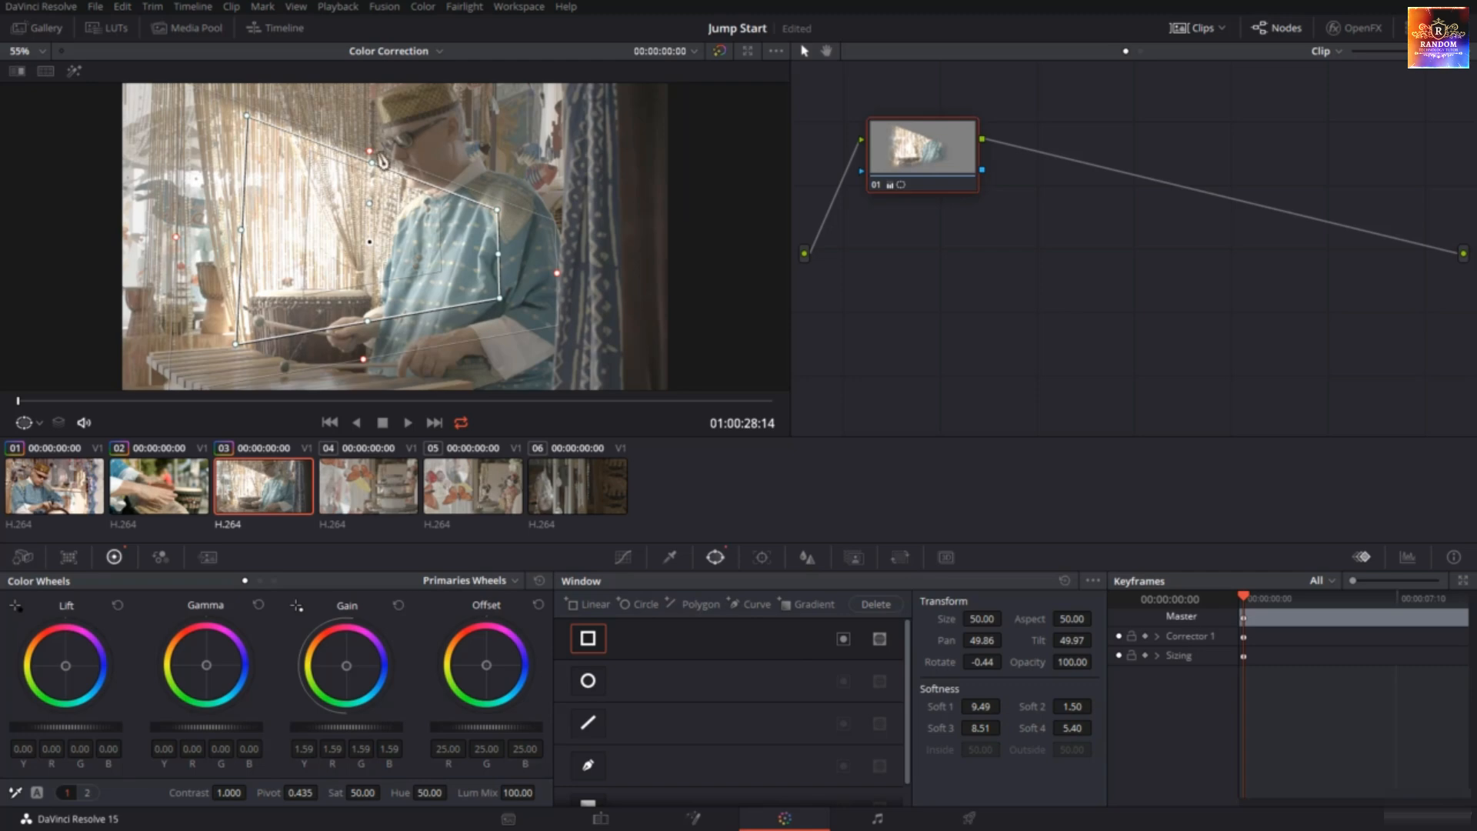
# Toggle the linear window off and on to compare the grade with and without the mask
pyautogui.click(589, 644)
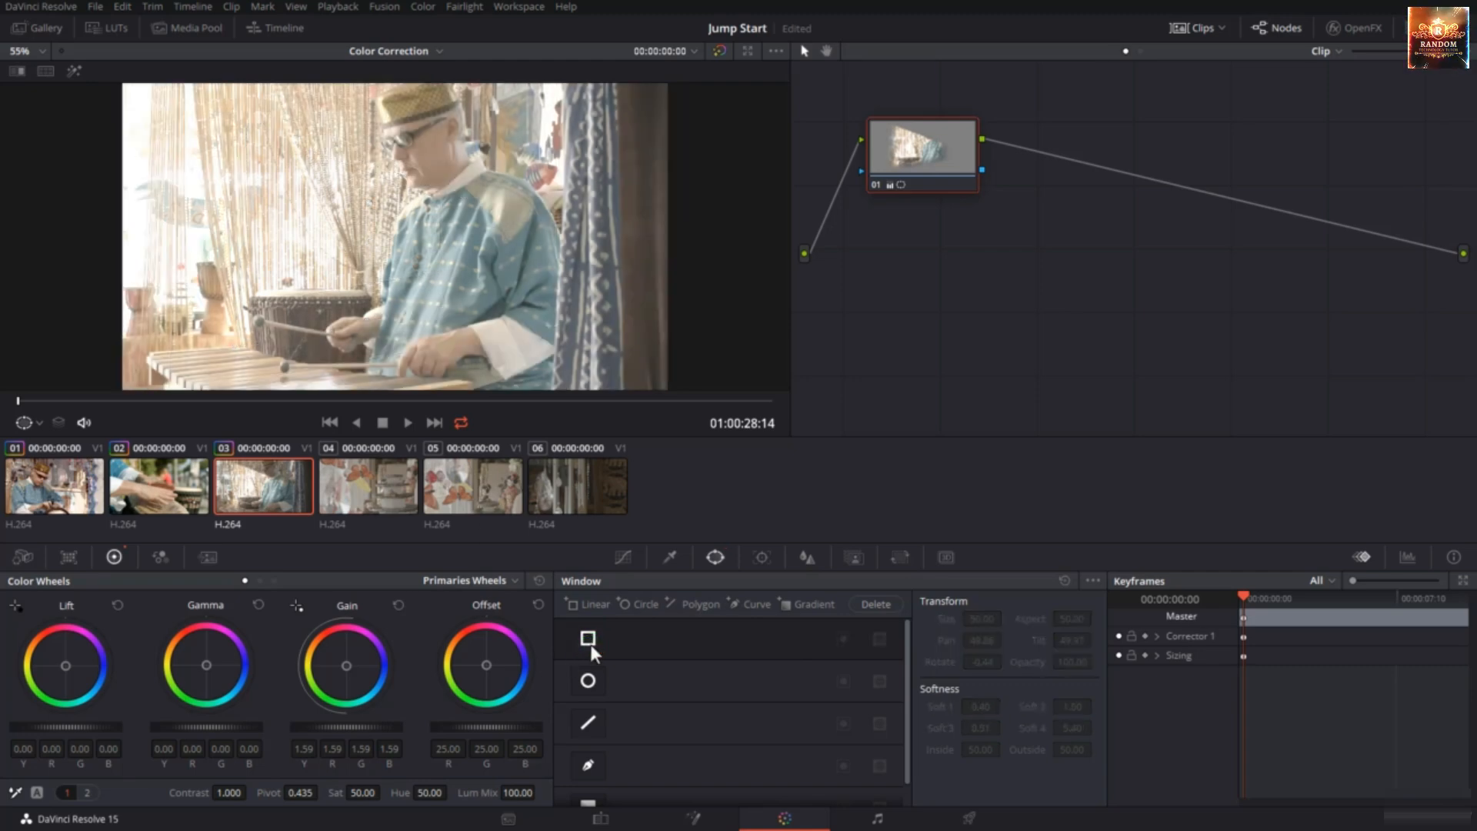
pyautogui.click(589, 644)
pyautogui.click(589, 644)
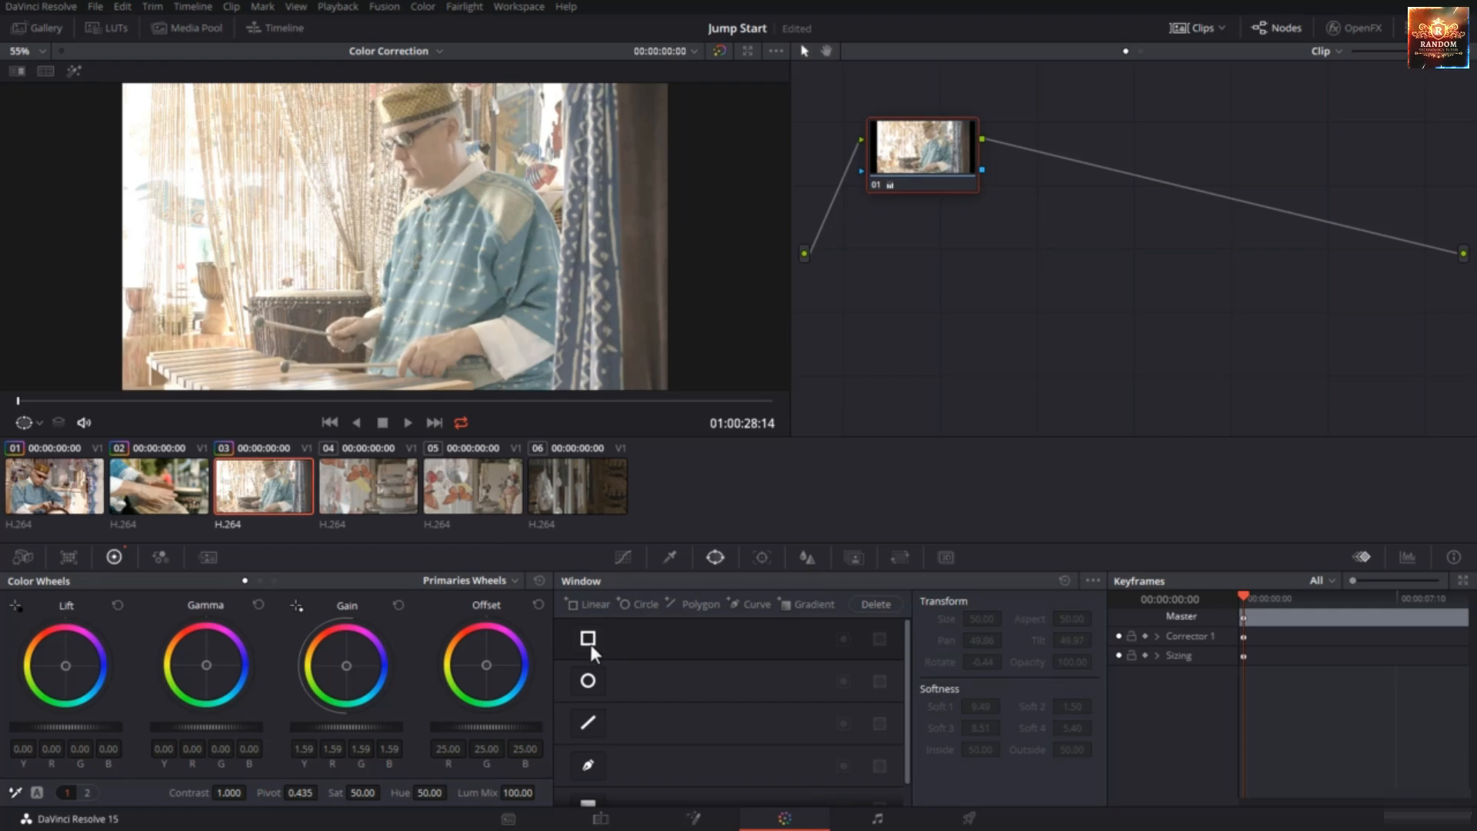
pyautogui.click(589, 644)
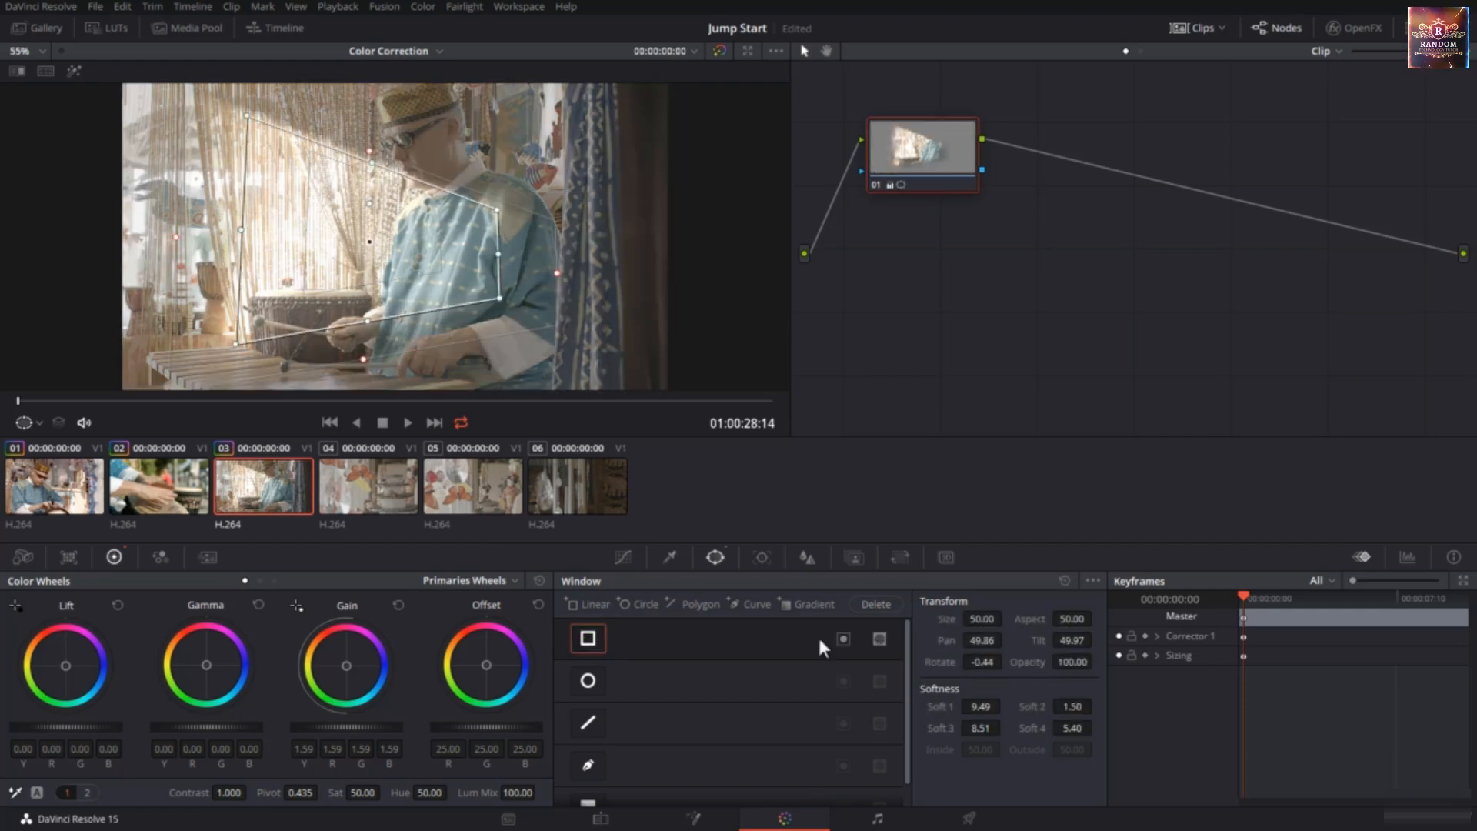
# Reset the Window palette and activate the circle window on the node
pyautogui.click(1064, 581)
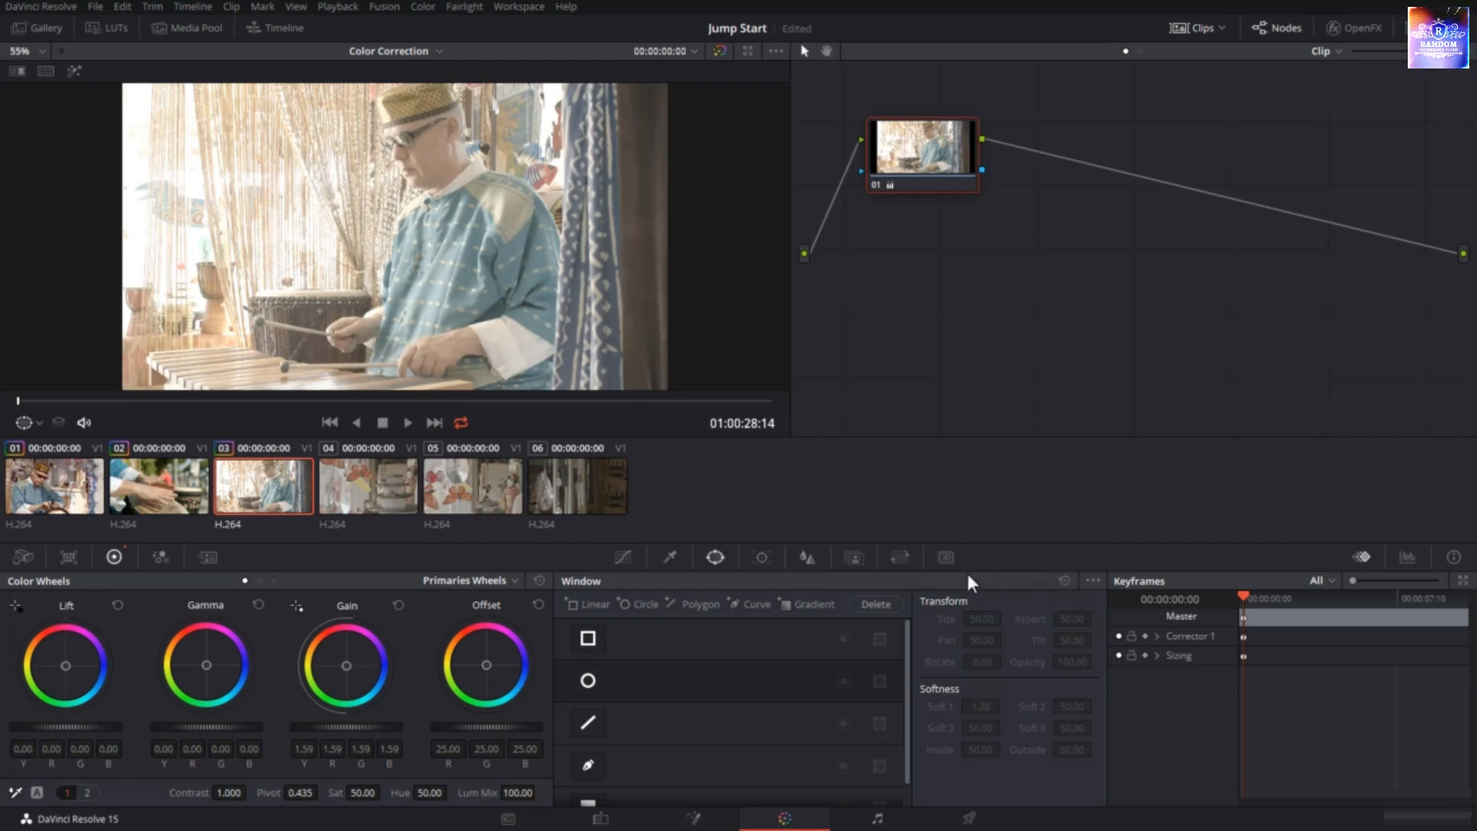
pyautogui.click(589, 681)
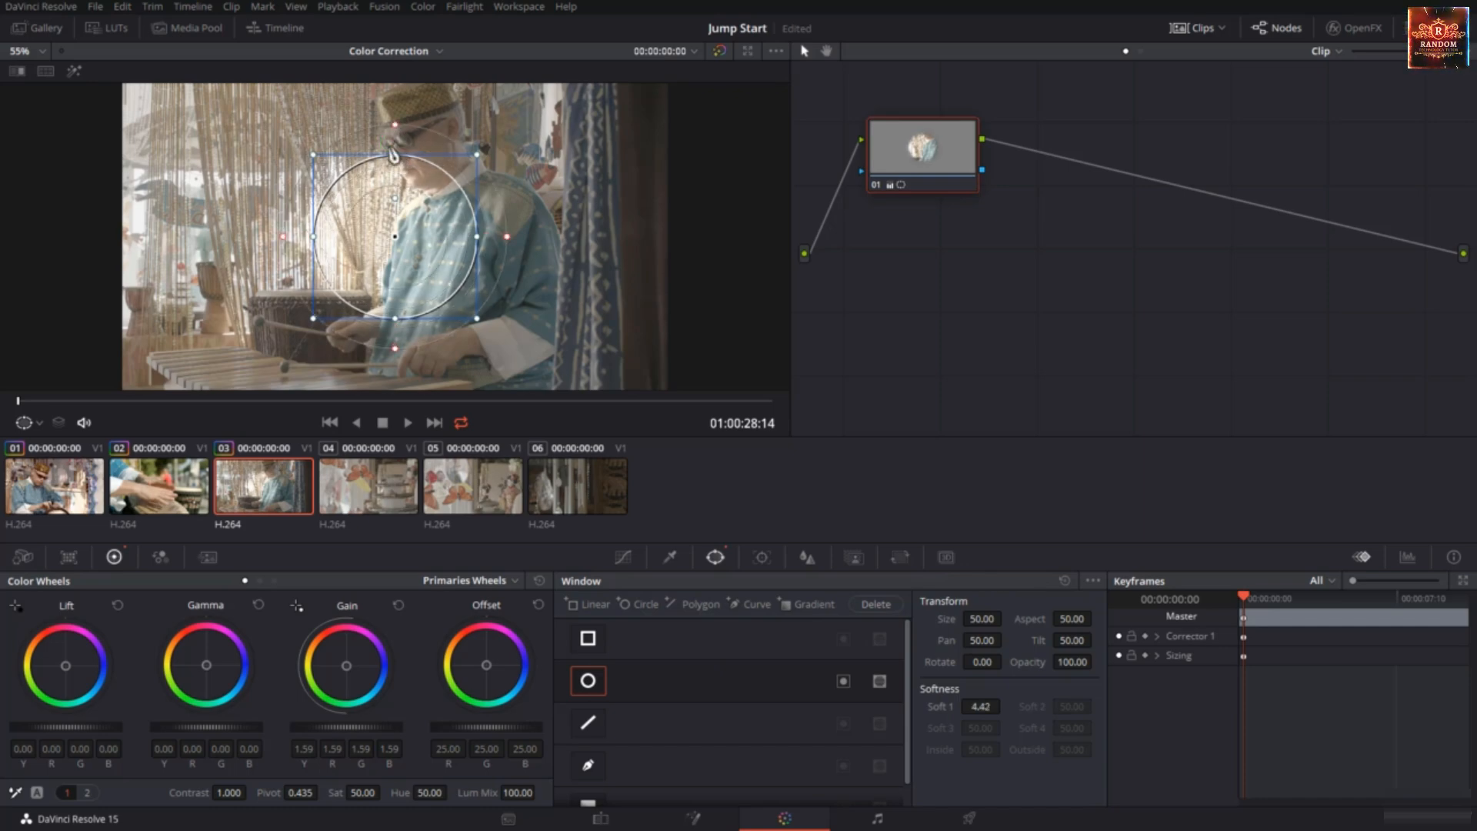
# Stretch the circle window over the man's head and torso and resize it to Size 53.91 and Aspect 44.32
pyautogui.moveTo(394, 155); pyautogui.dragTo(397, 120)
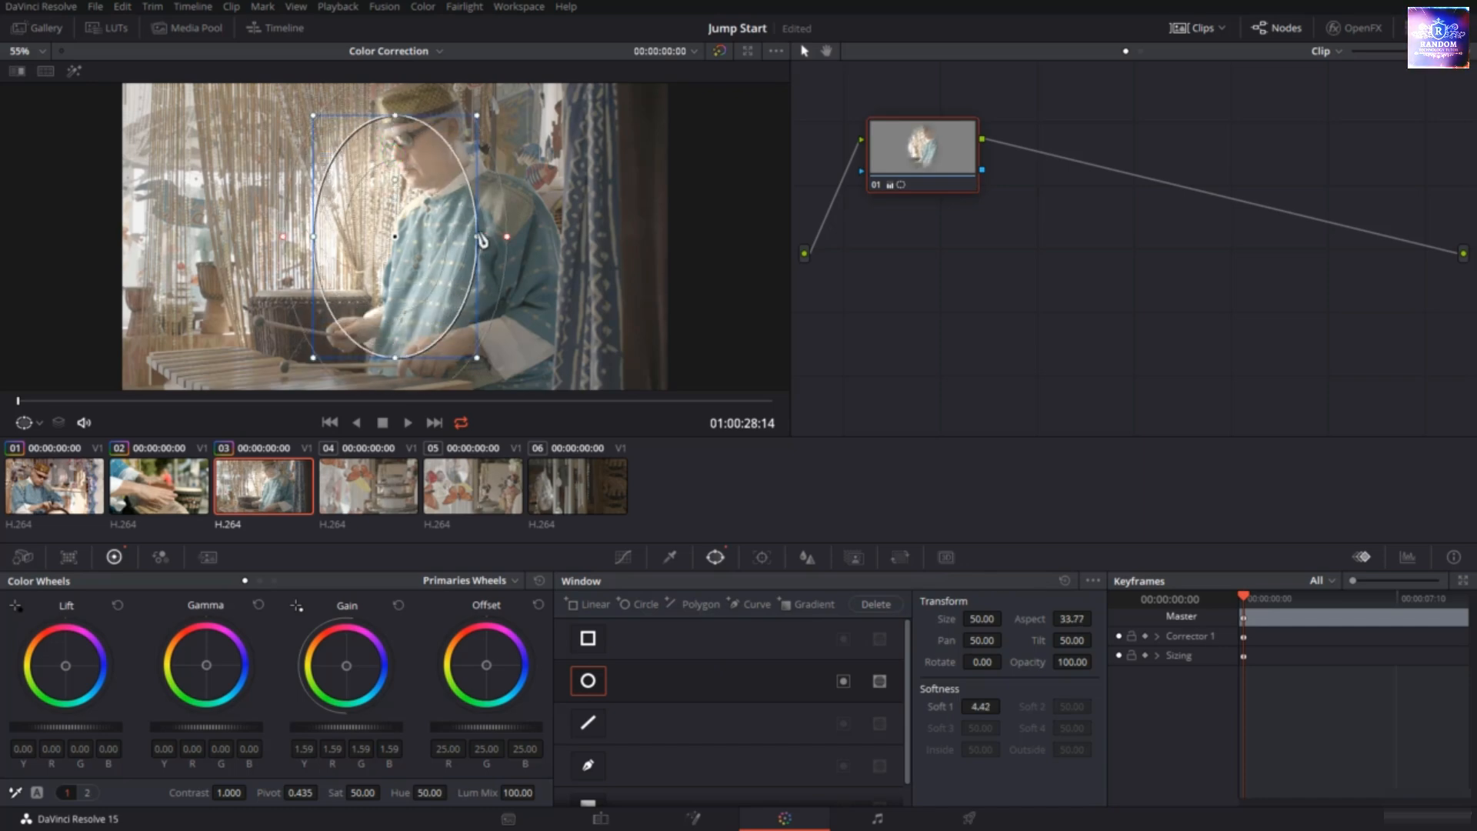
pyautogui.moveTo(477, 236); pyautogui.dragTo(515, 287)
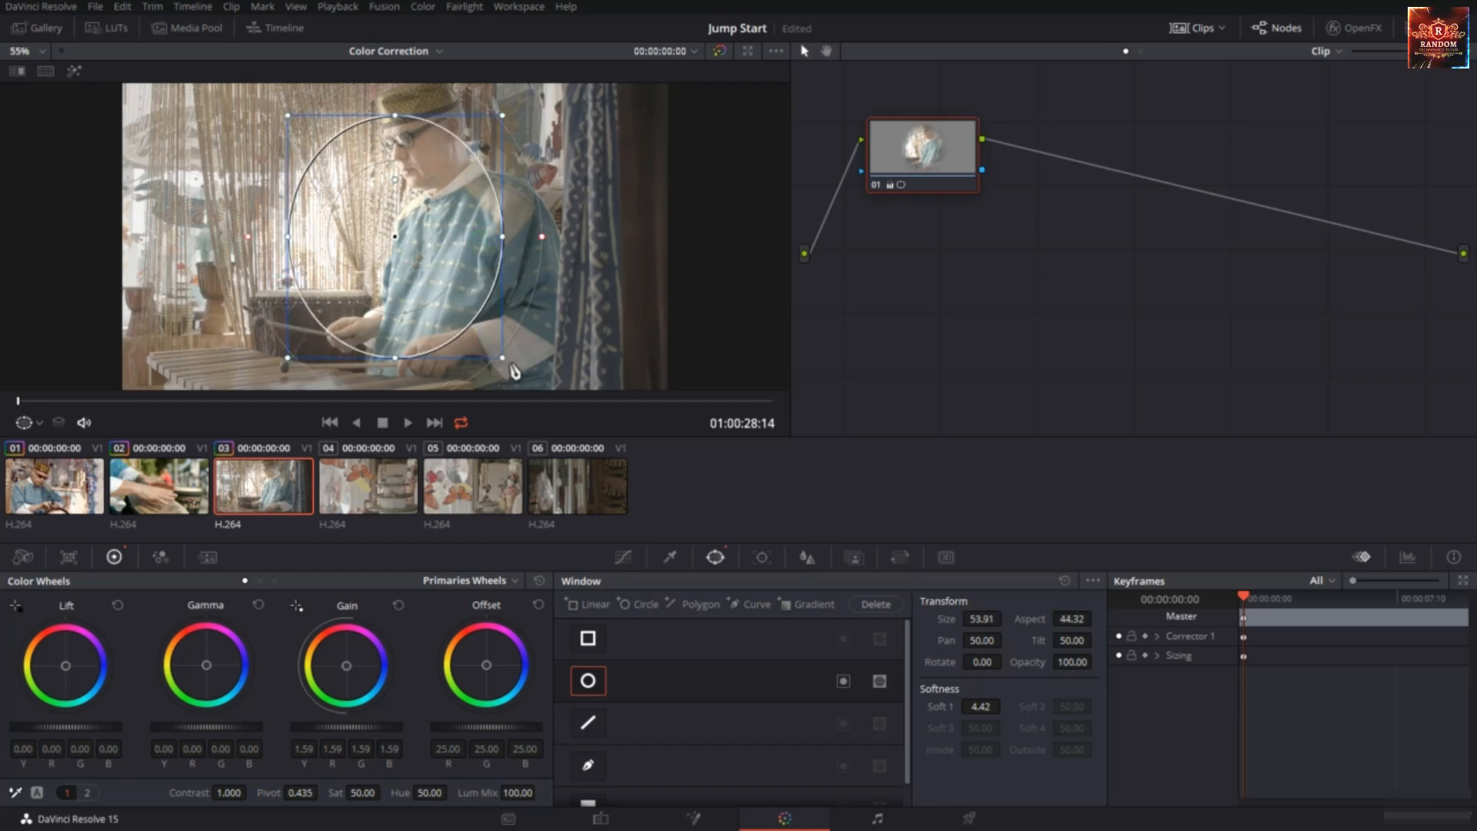
pyautogui.moveTo(501, 361)
pyautogui.mouseDown()
pyautogui.moveTo(519, 377)
pyautogui.moveTo(464, 317)
pyautogui.moveTo(496, 351)
pyautogui.mouseUp()
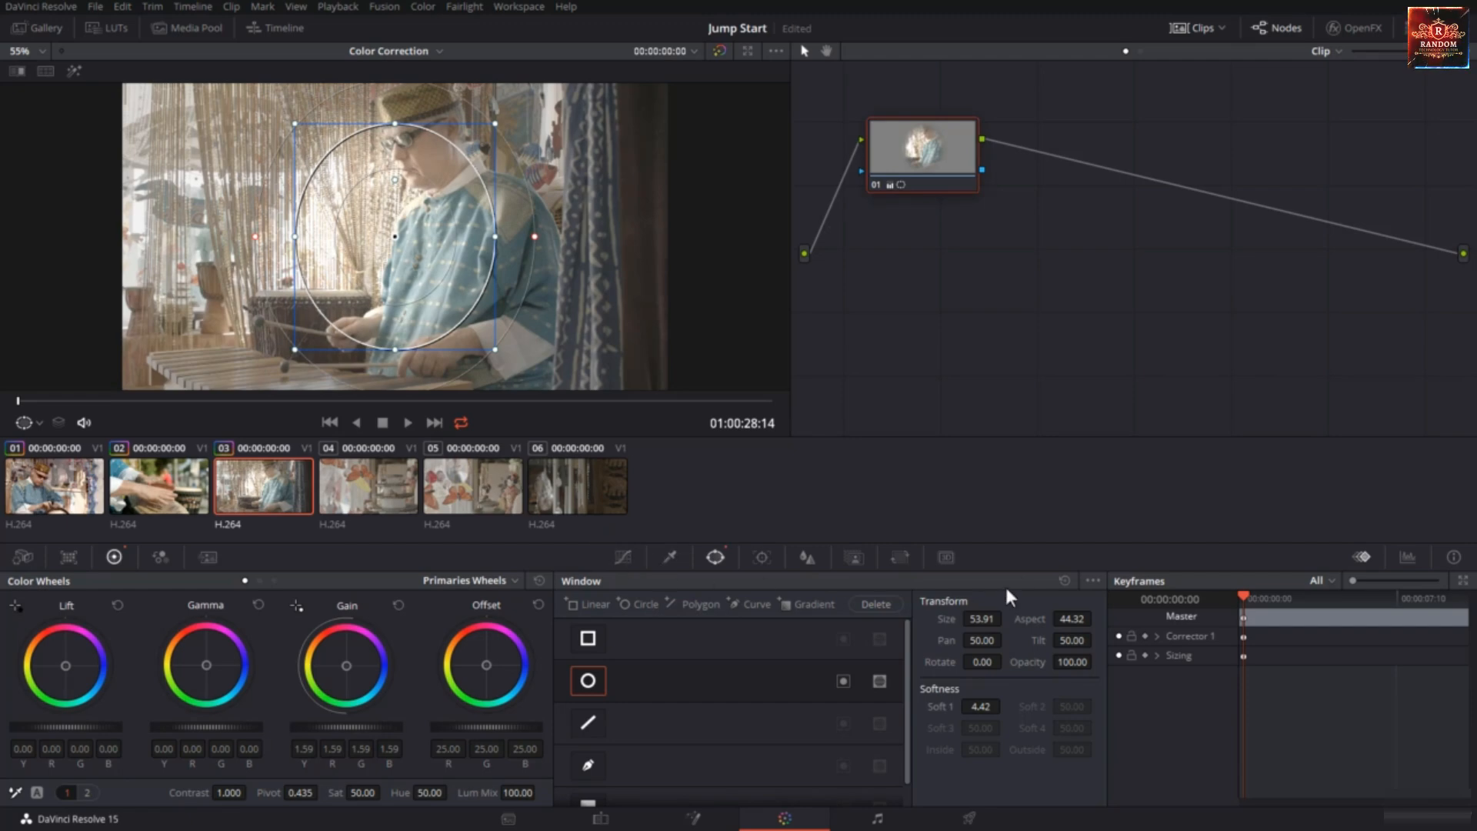
# Reset the Window palette, activate the polygon window and pull five new points outward to enclose the man and part of the bead curtain
pyautogui.click(1066, 581)
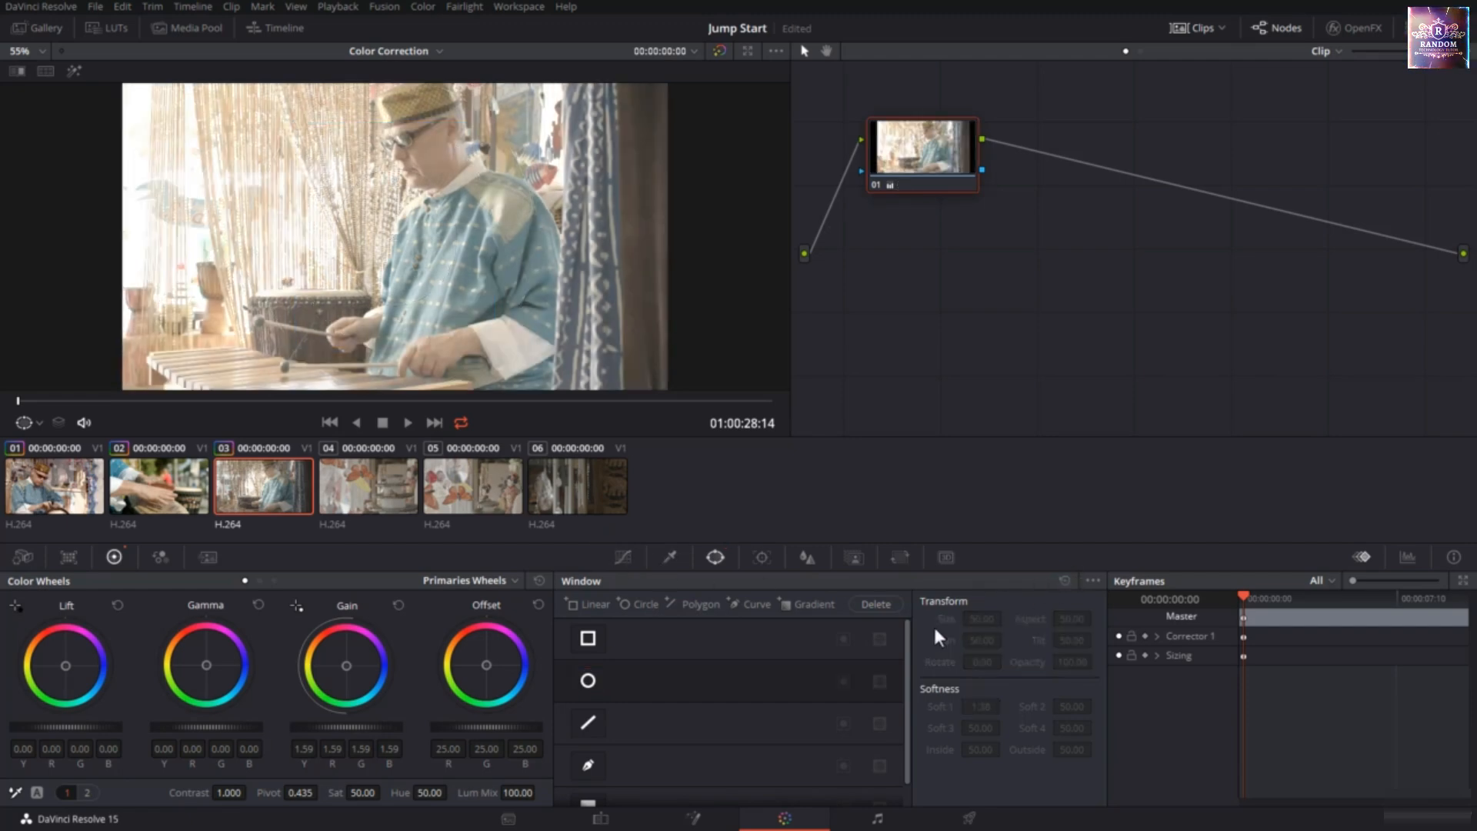
pyautogui.click(594, 723)
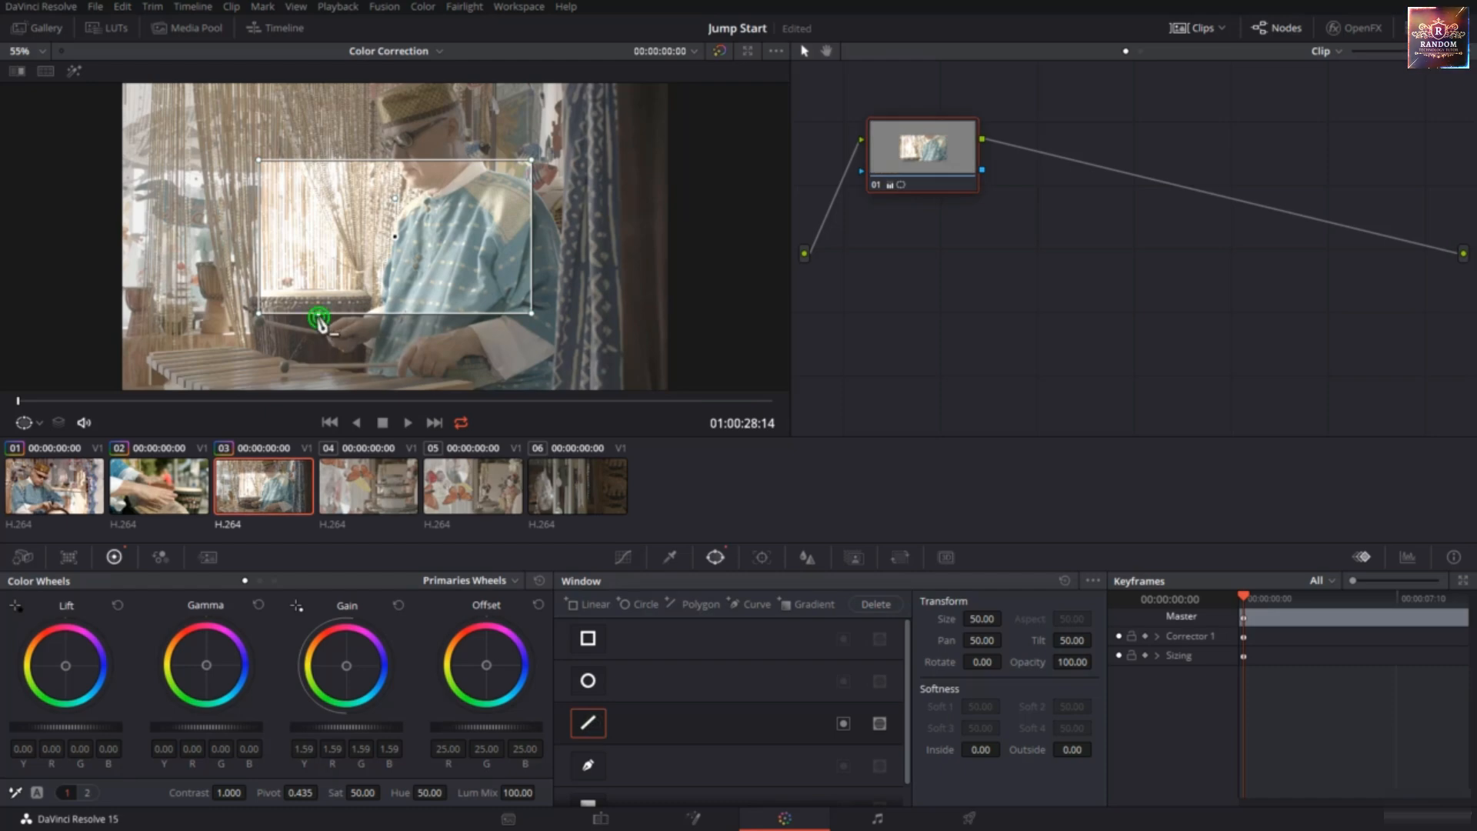
pyautogui.moveTo(319, 317); pyautogui.dragTo(326, 351)
pyautogui.moveTo(454, 330); pyautogui.dragTo(472, 358)
pyautogui.moveTo(531, 248); pyautogui.dragTo(590, 228)
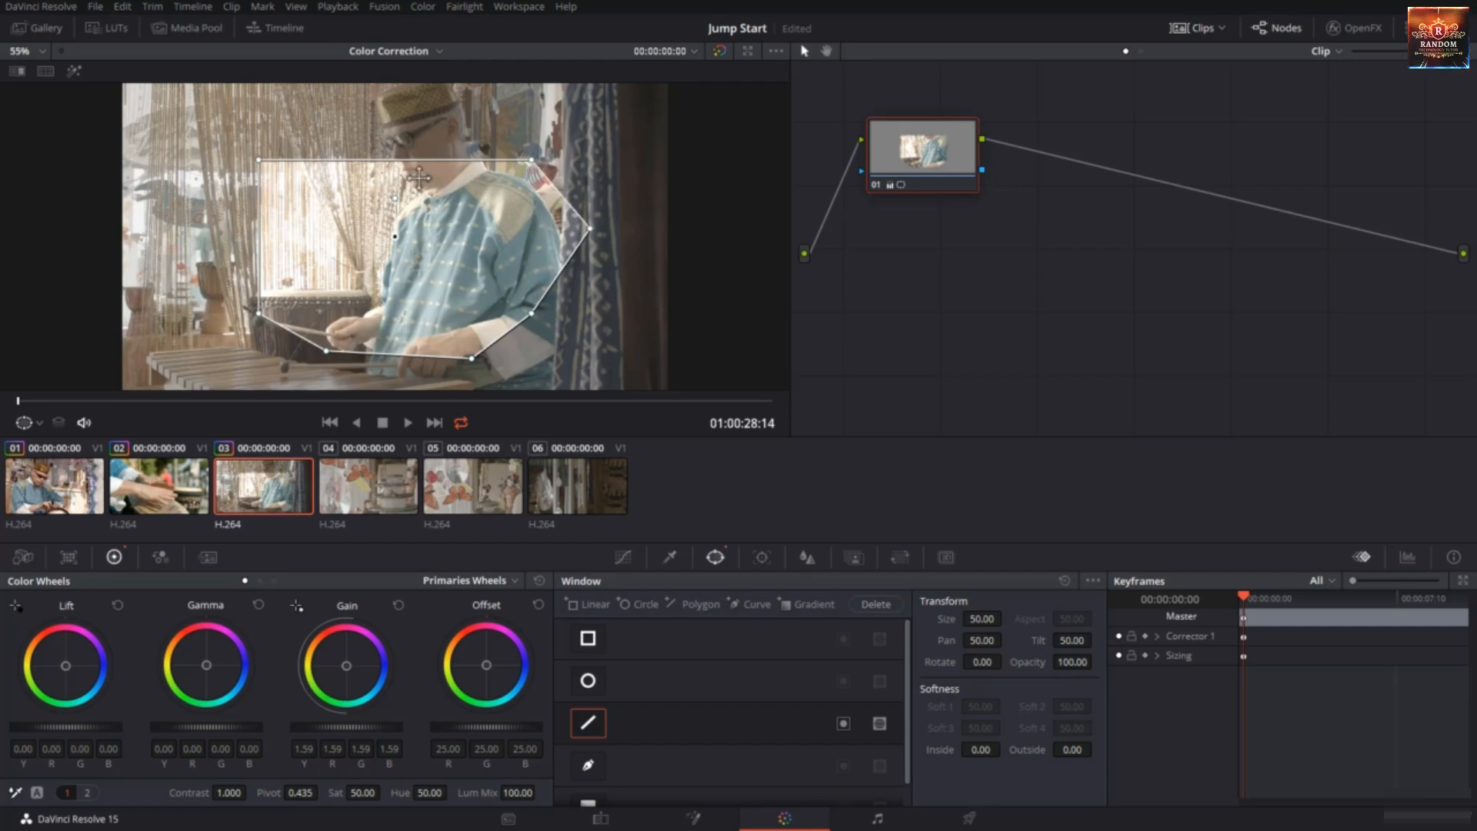
pyautogui.moveTo(396, 159); pyautogui.dragTo(397, 107)
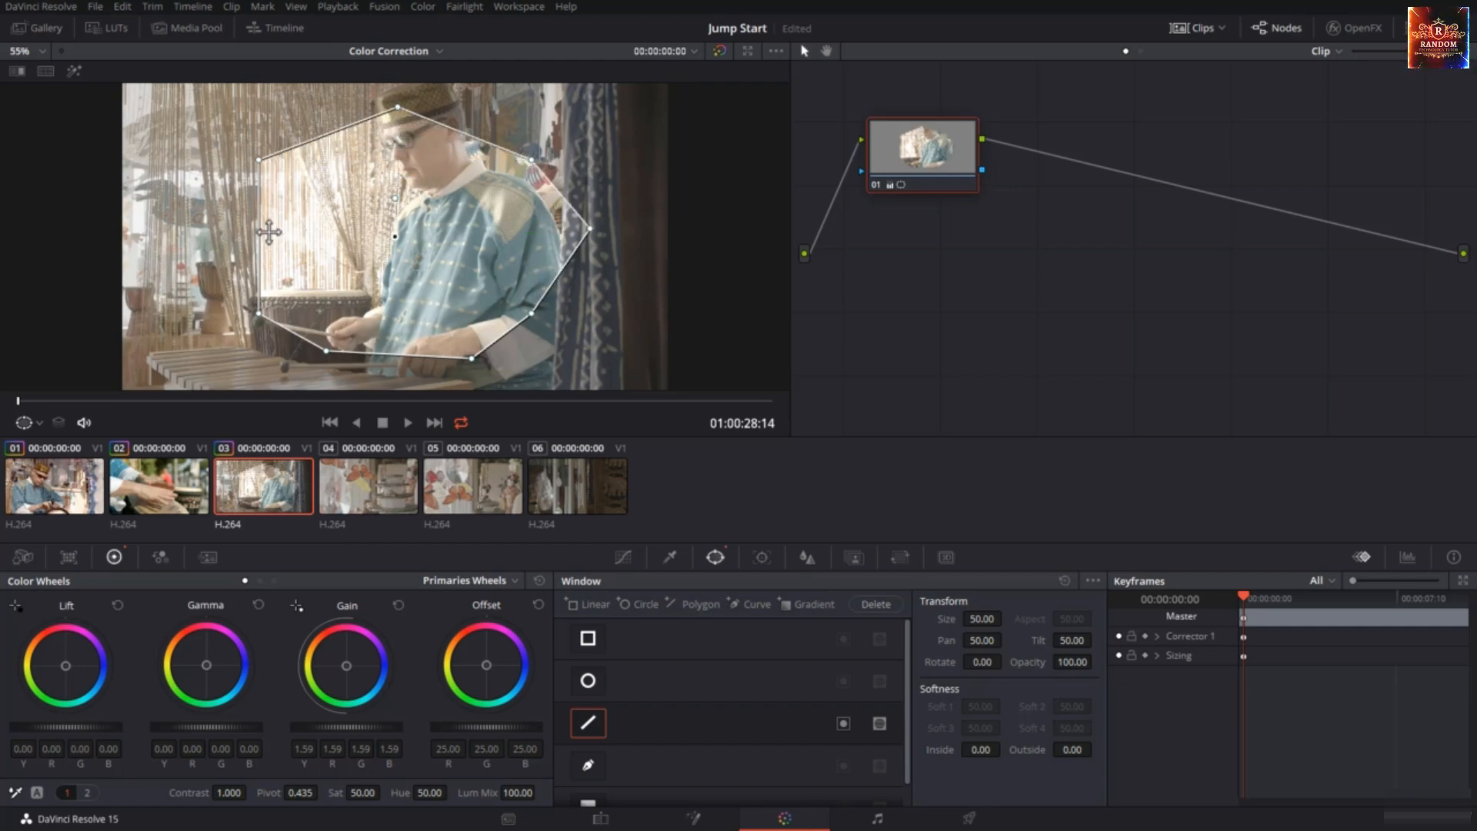
pyautogui.moveTo(259, 234); pyautogui.dragTo(184, 235)
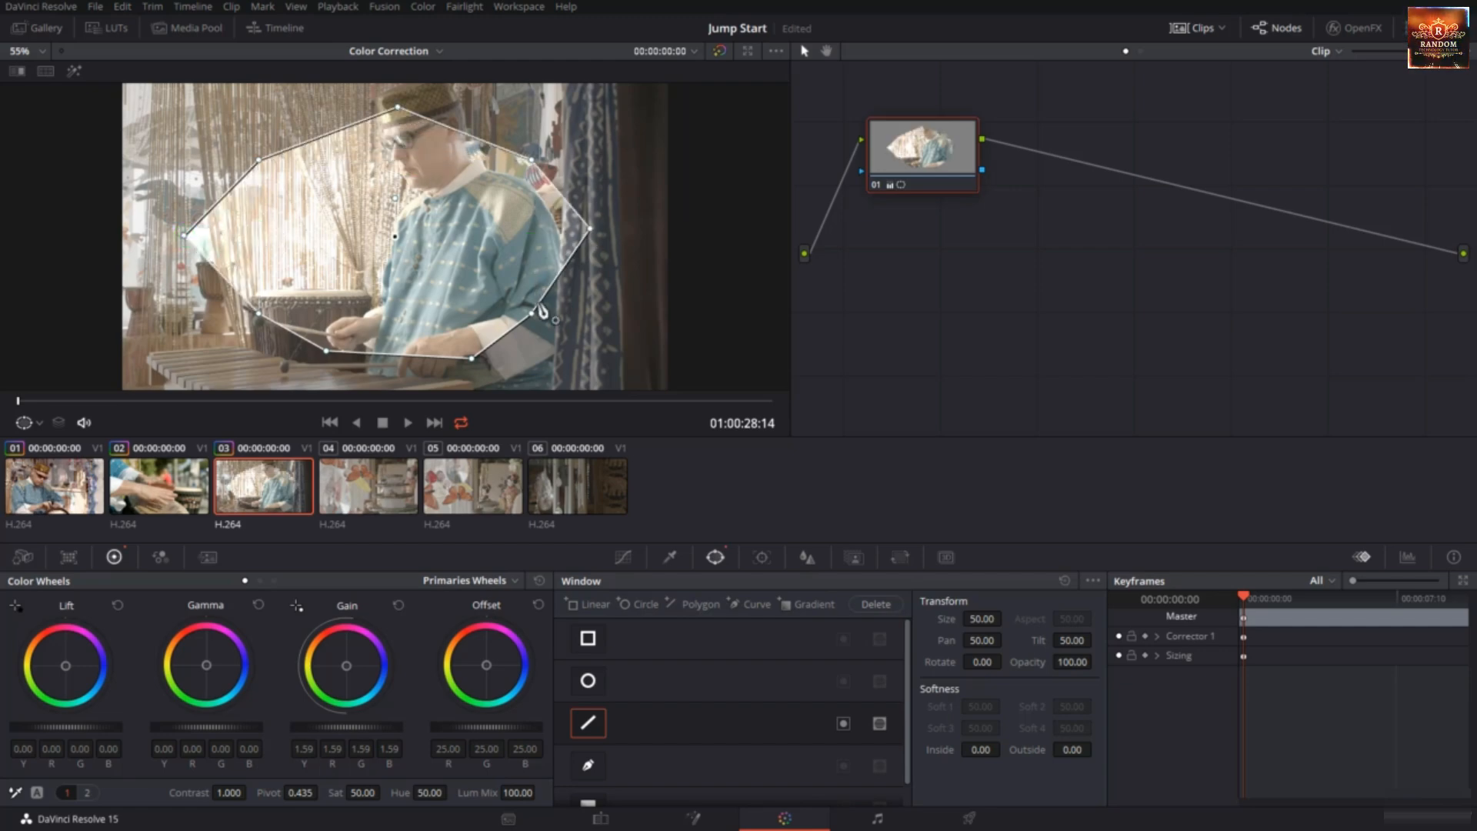
# Reset the Window palette and draw a closed curve window over the bead curtain beside the man
pyautogui.click(1064, 578)
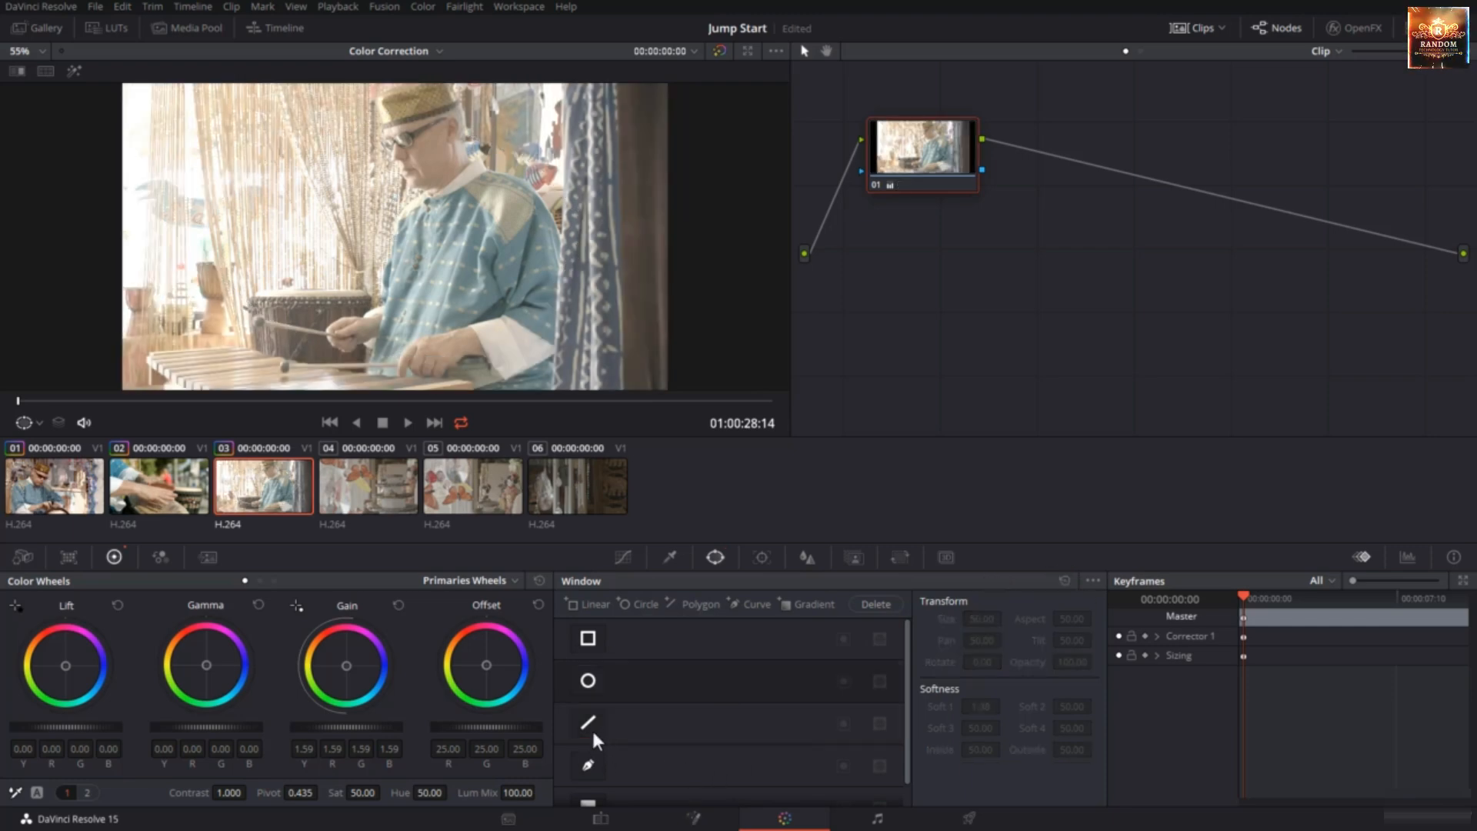
pyautogui.click(589, 765)
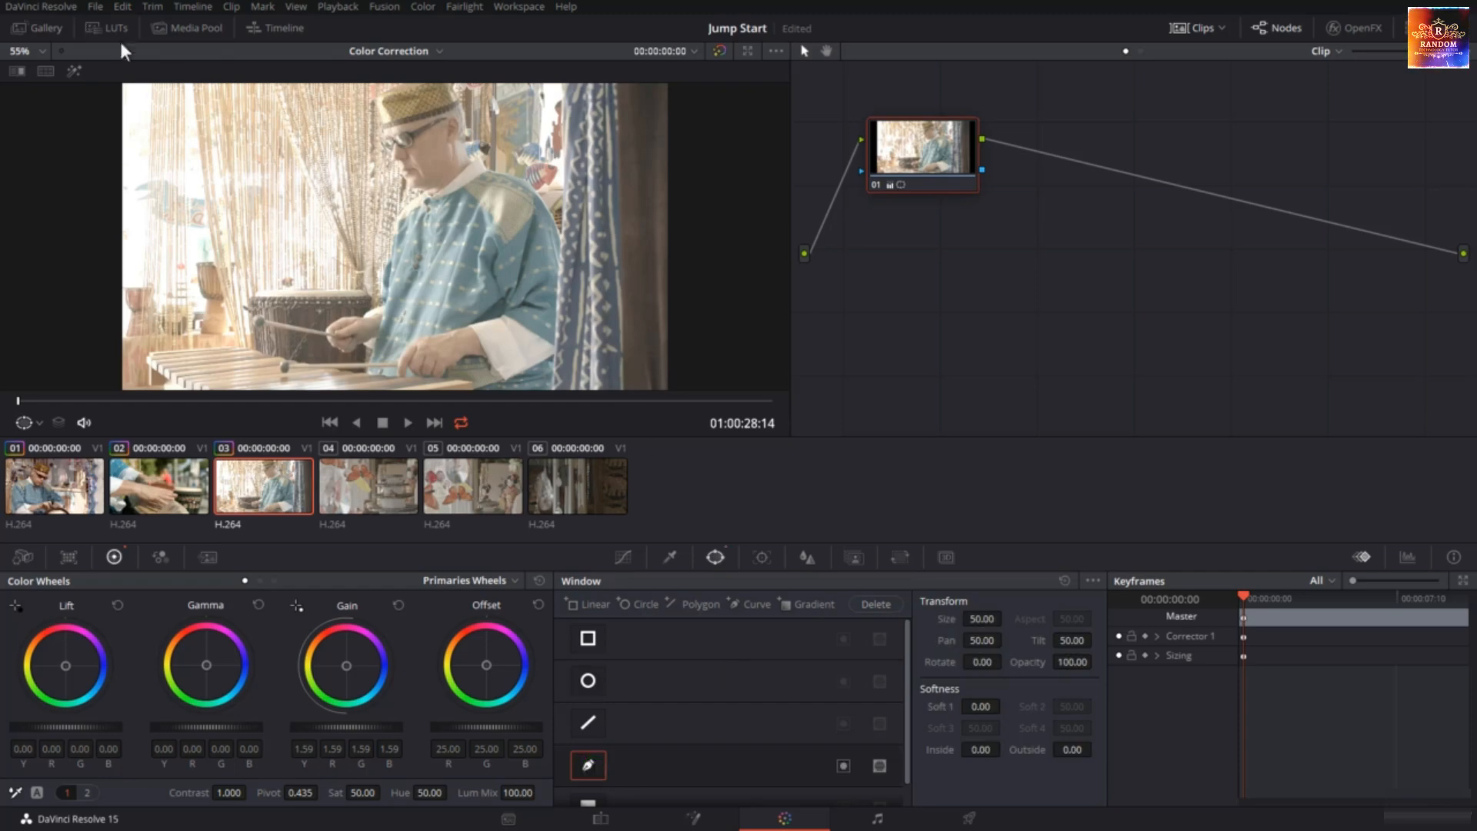
pyautogui.click(206, 156)
pyautogui.click(315, 133)
pyautogui.click(370, 202)
pyautogui.click(394, 282)
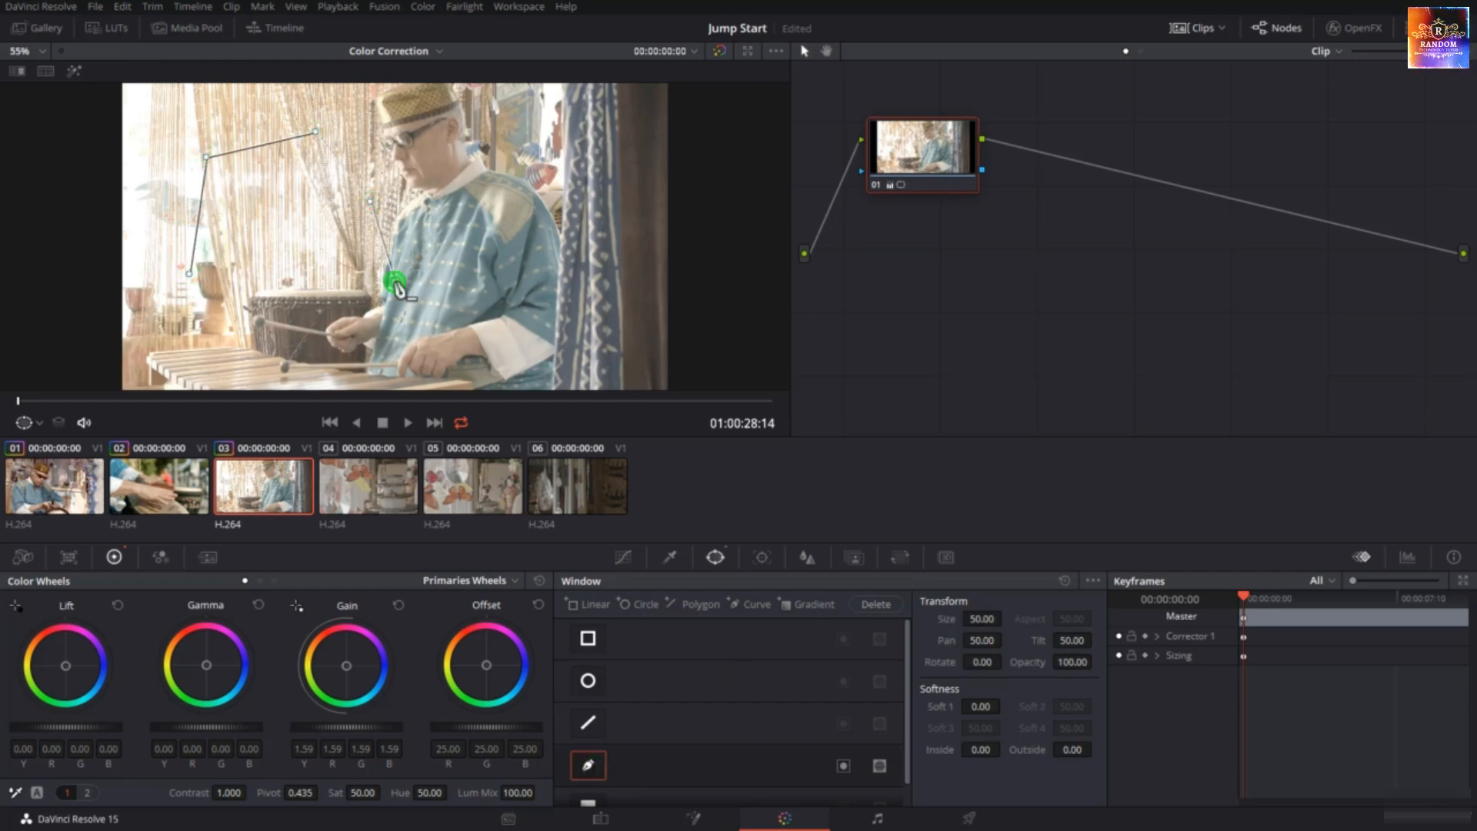
pyautogui.click(317, 306)
pyautogui.click(241, 306)
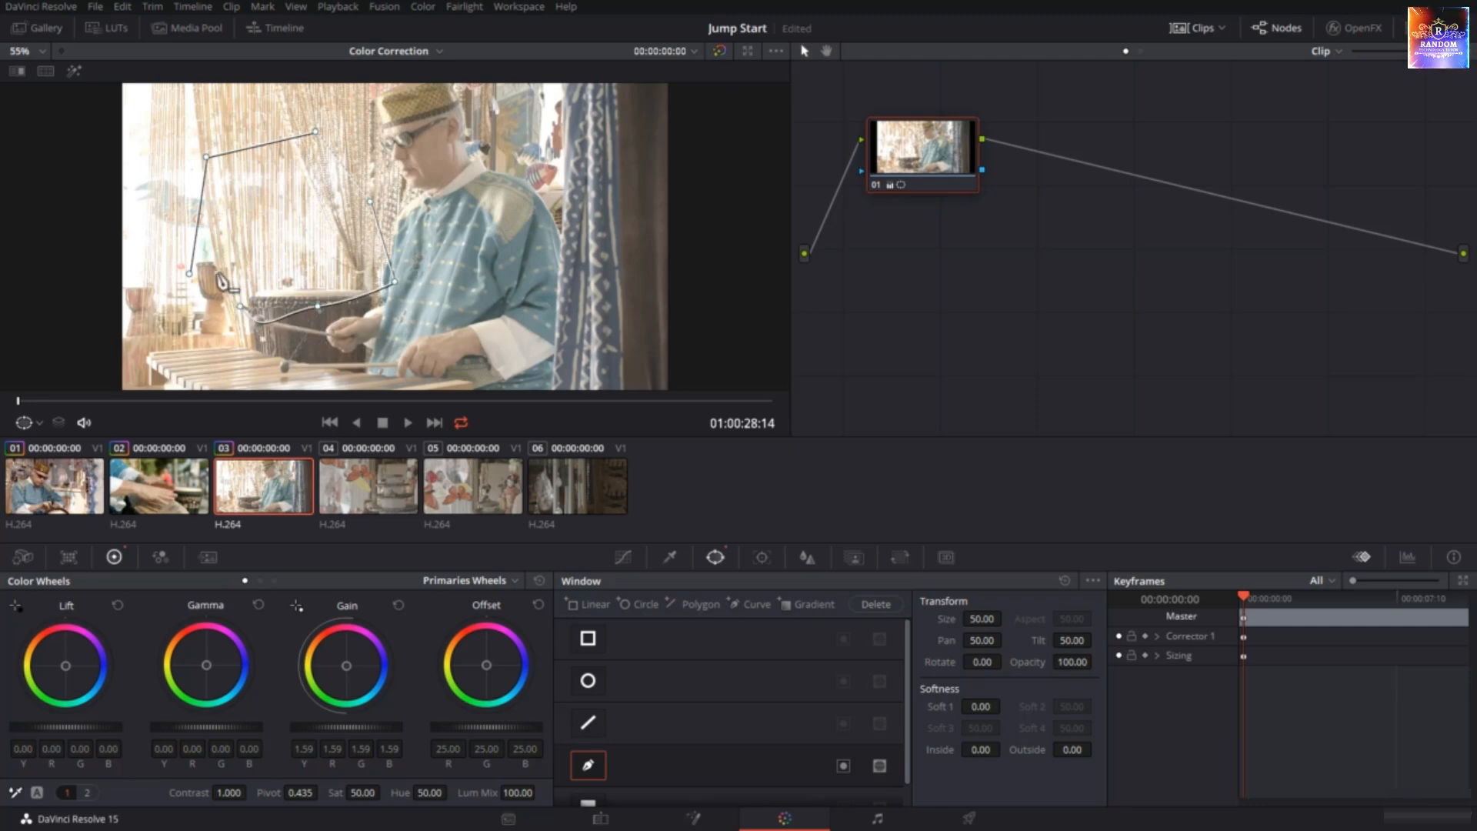
pyautogui.click(257, 225)
pyautogui.click(212, 263)
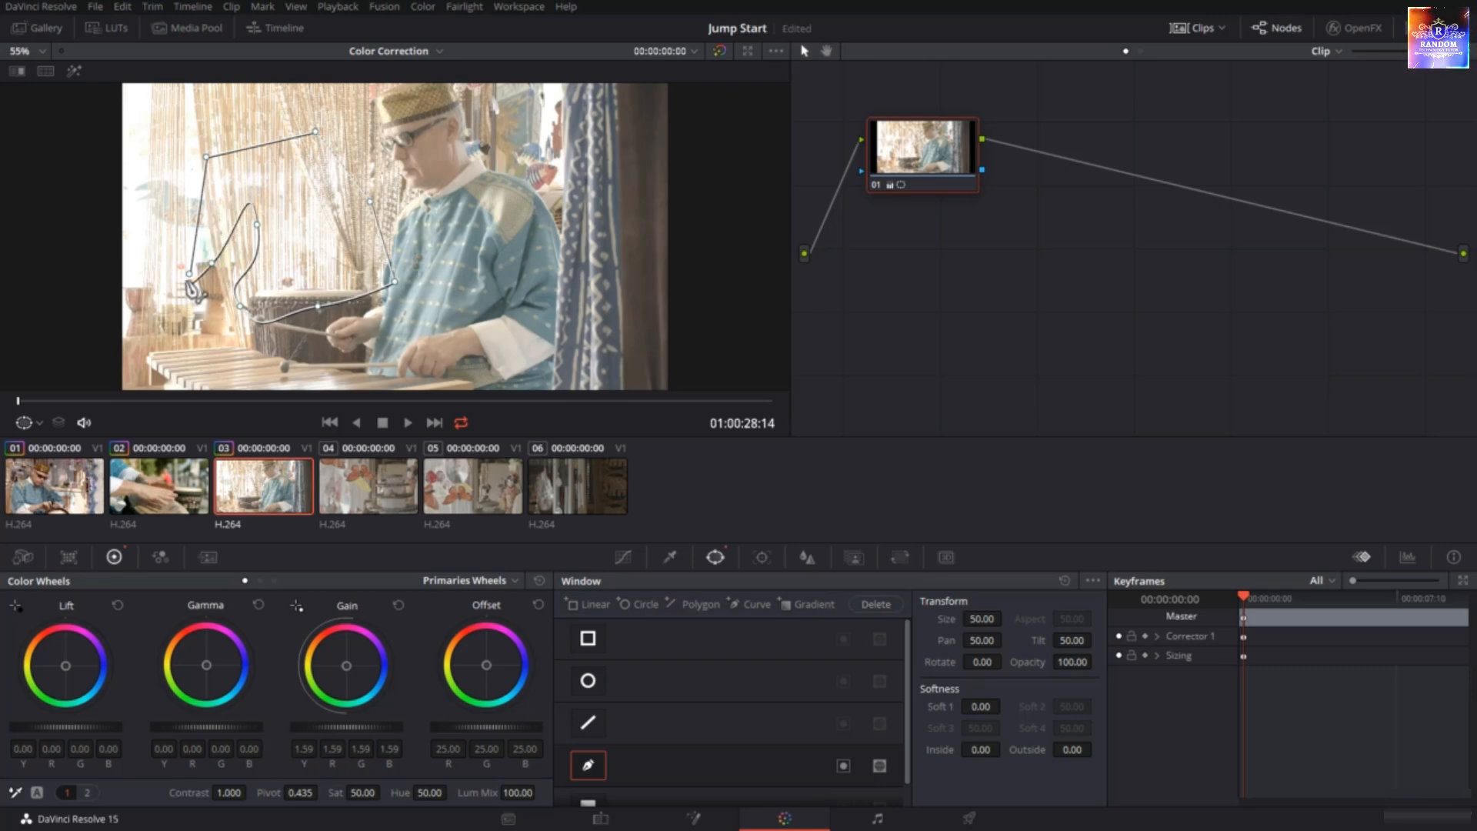
pyautogui.click(197, 285)
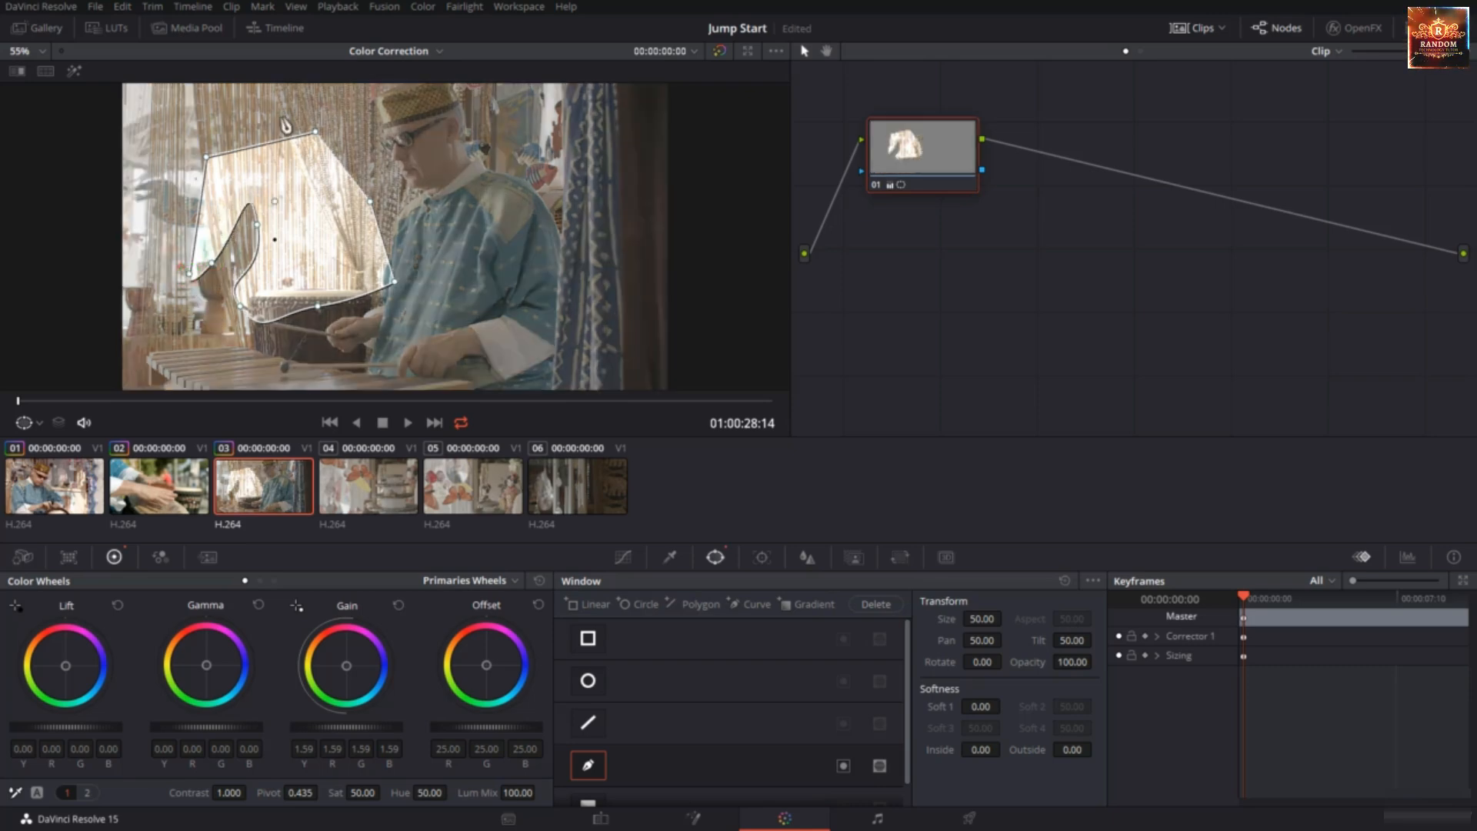
# Reshape the curve window by moving, removing and adding points so it covers the curtain down to the xylophone's left end
pyautogui.moveTo(262, 229); pyautogui.dragTo(159, 351)
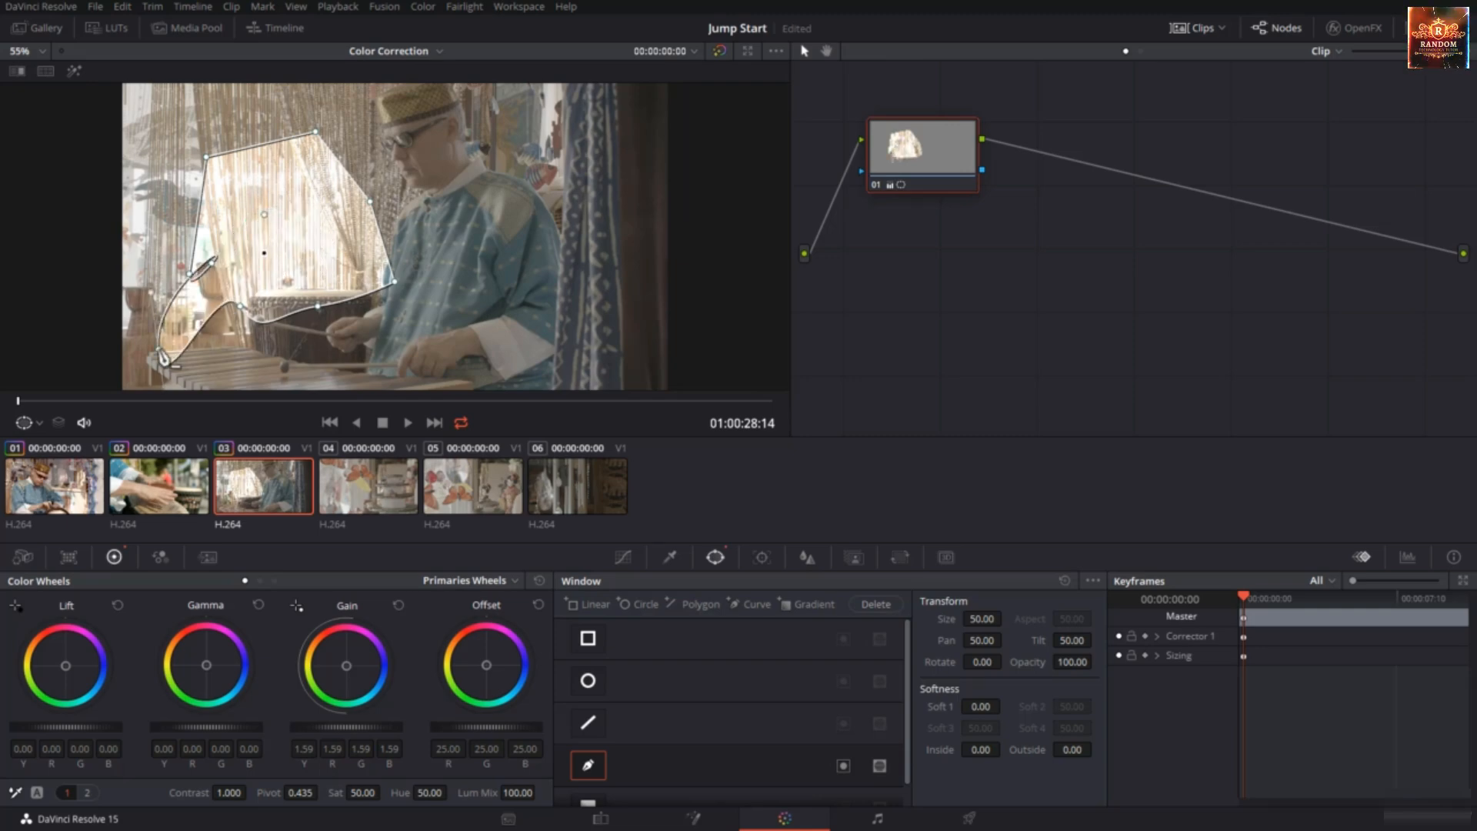
pyautogui.moveTo(210, 261); pyautogui.dragTo(135, 261)
pyautogui.middleClick(196, 276)
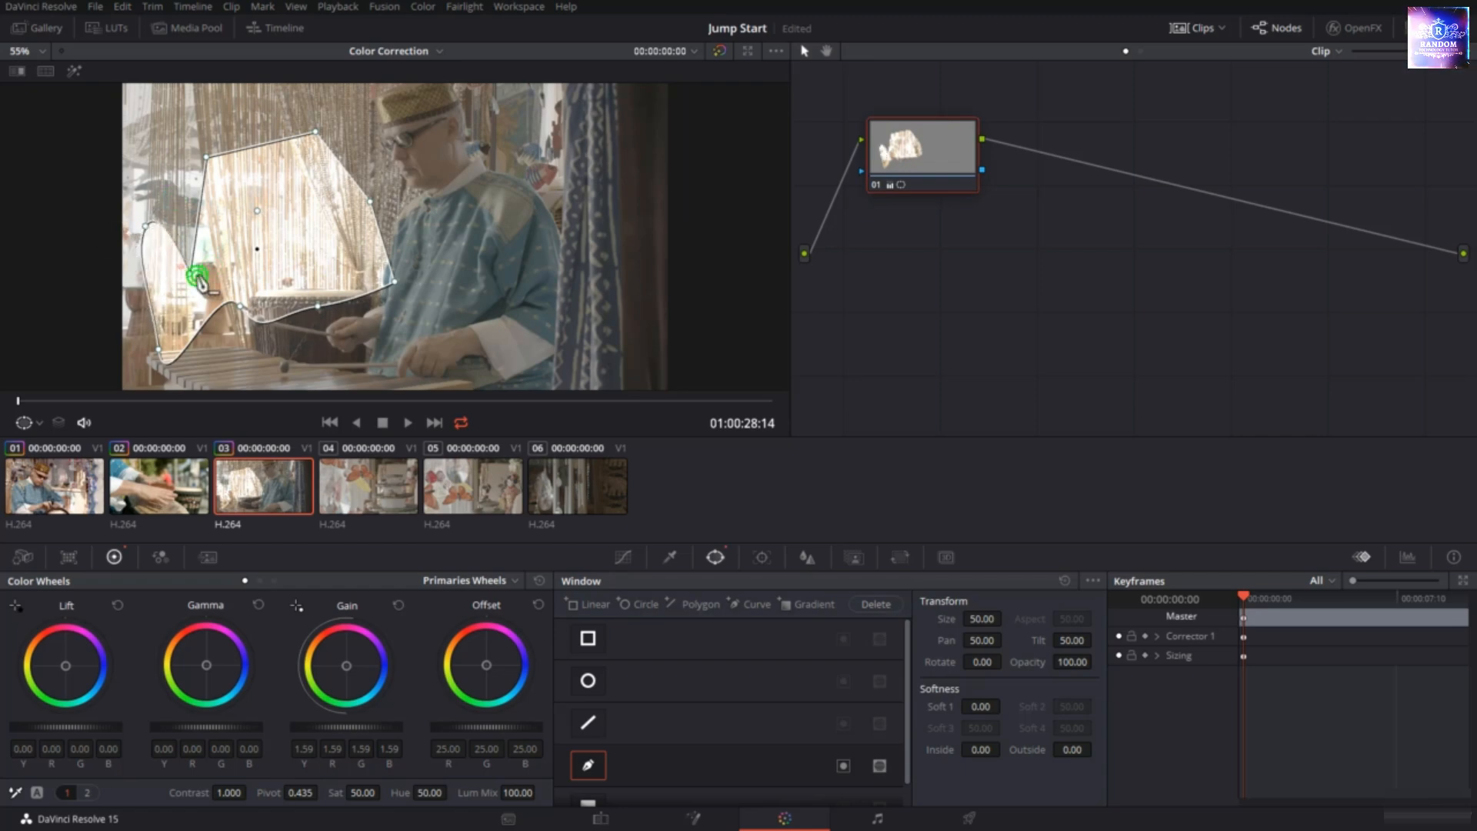
pyautogui.middleClick(189, 274)
pyautogui.moveTo(189, 274); pyautogui.dragTo(187, 187)
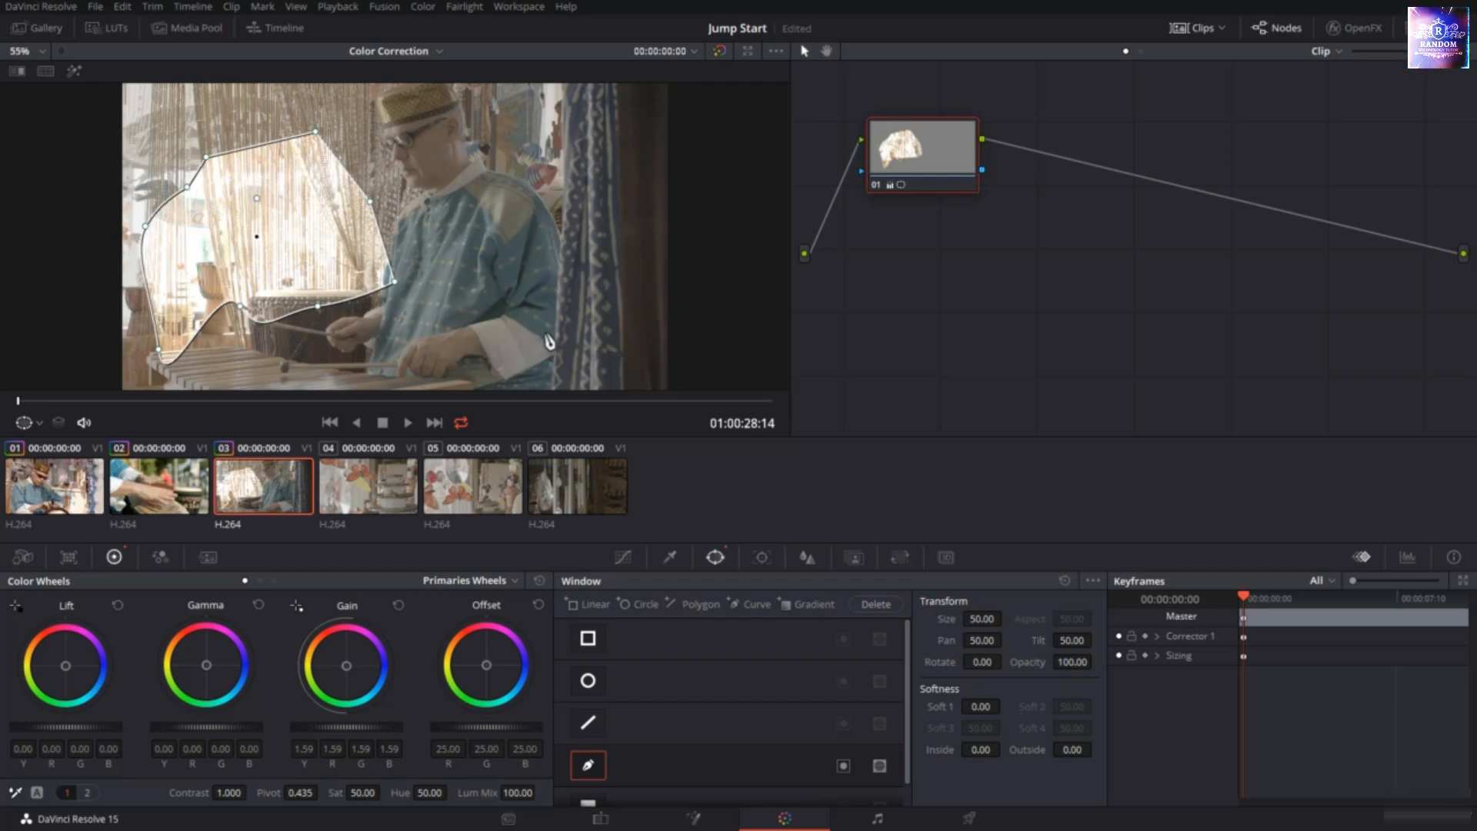
# Soften the curve window to Soft 1 31.40, Inside 16.88 and Outside 6.34, widen its feathering beside the man, and raise the master Gain to 2.02
pyautogui.moveTo(982, 703); pyautogui.dragTo(1096, 747)
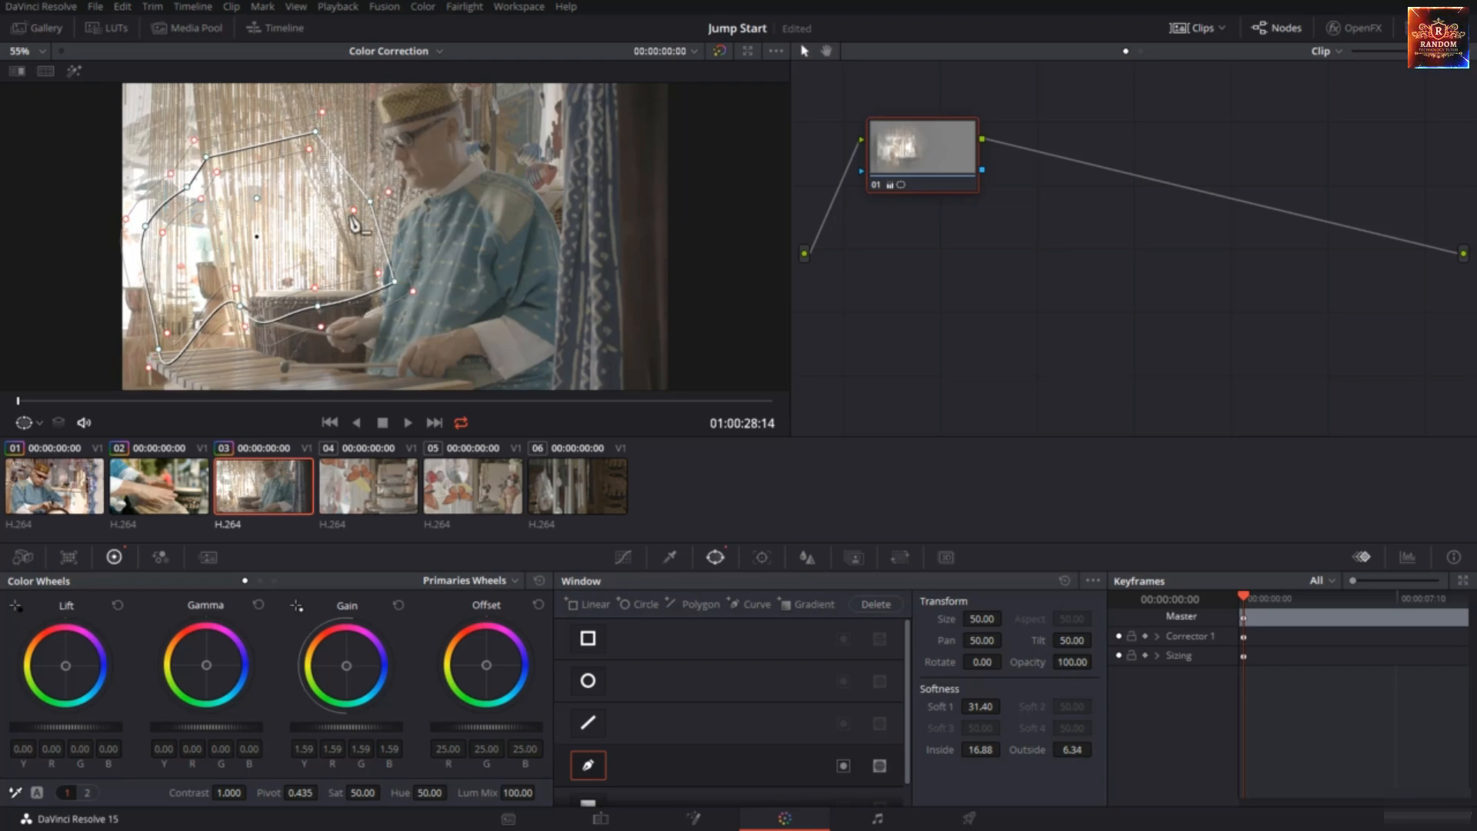
pyautogui.moveTo(349, 213); pyautogui.dragTo(286, 241)
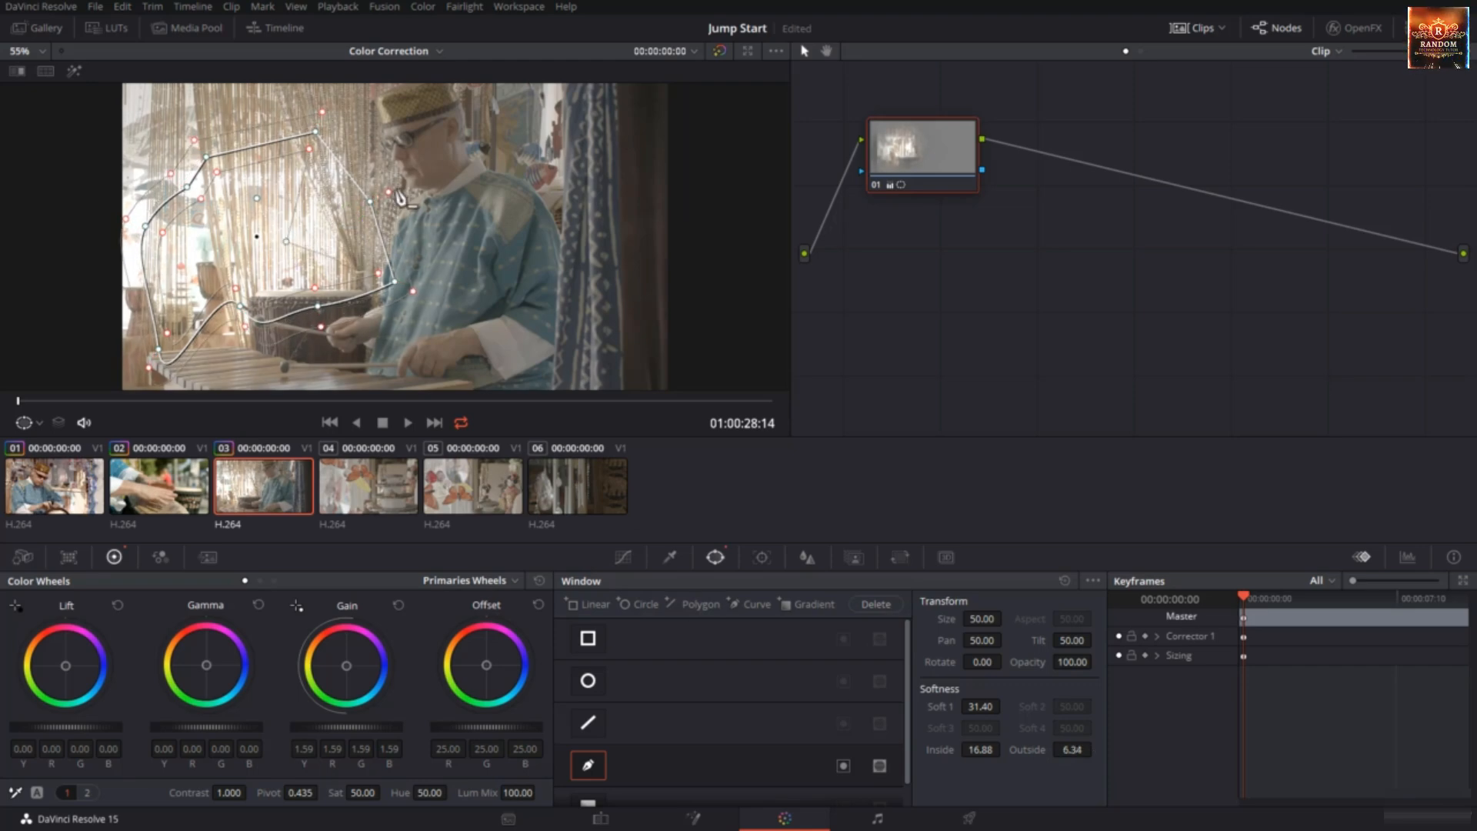
pyautogui.moveTo(392, 202); pyautogui.dragTo(454, 178)
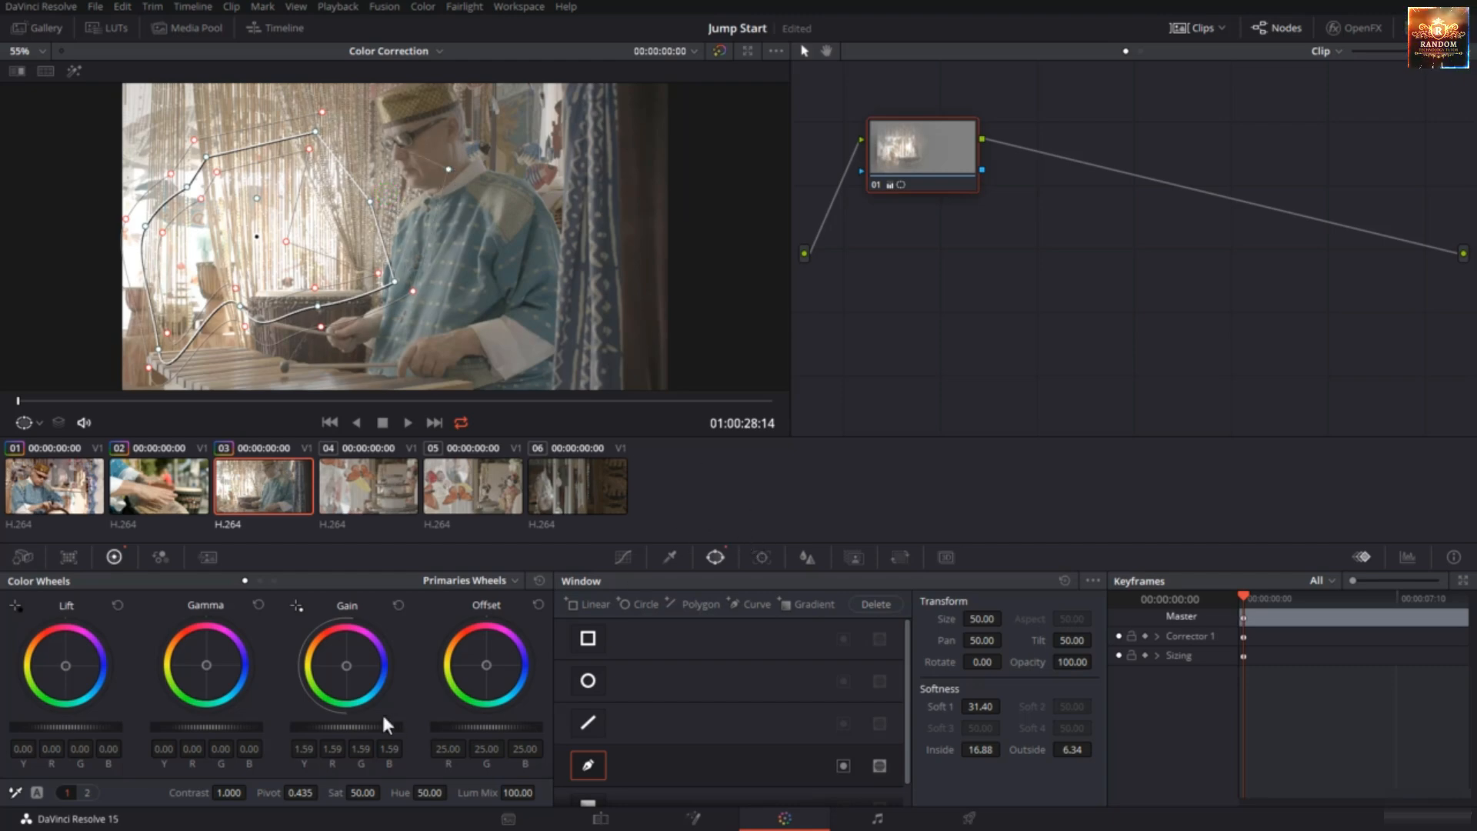
pyautogui.moveTo(333, 721); pyautogui.dragTo(384, 721)
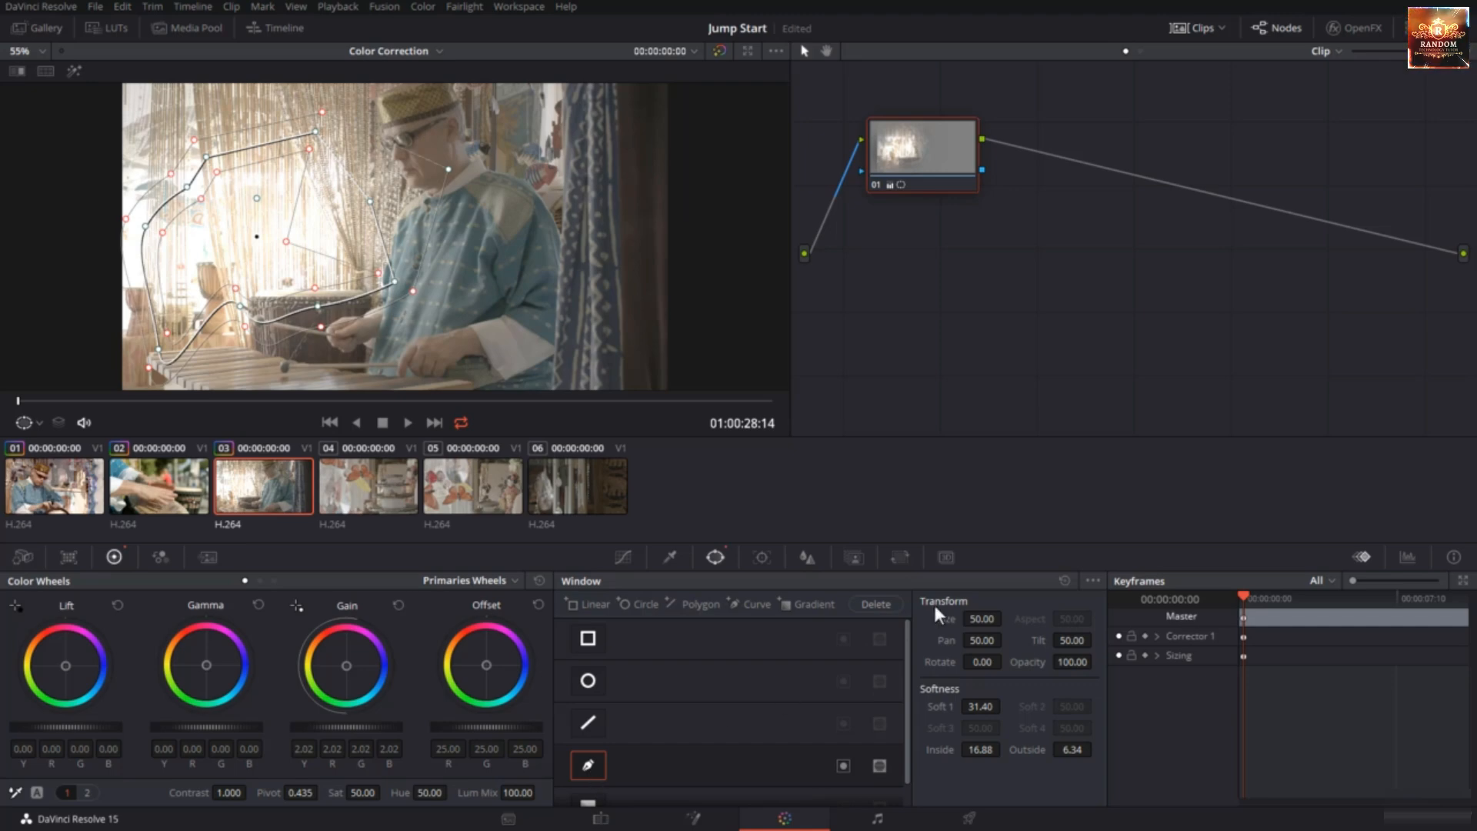
# Reset the Window palette and angle a gradient window from the curtain toward the man at Pan 45.50, Tilt 51.35, Rotate -70.71 and Soft 1 7.27
pyautogui.click(1064, 580)
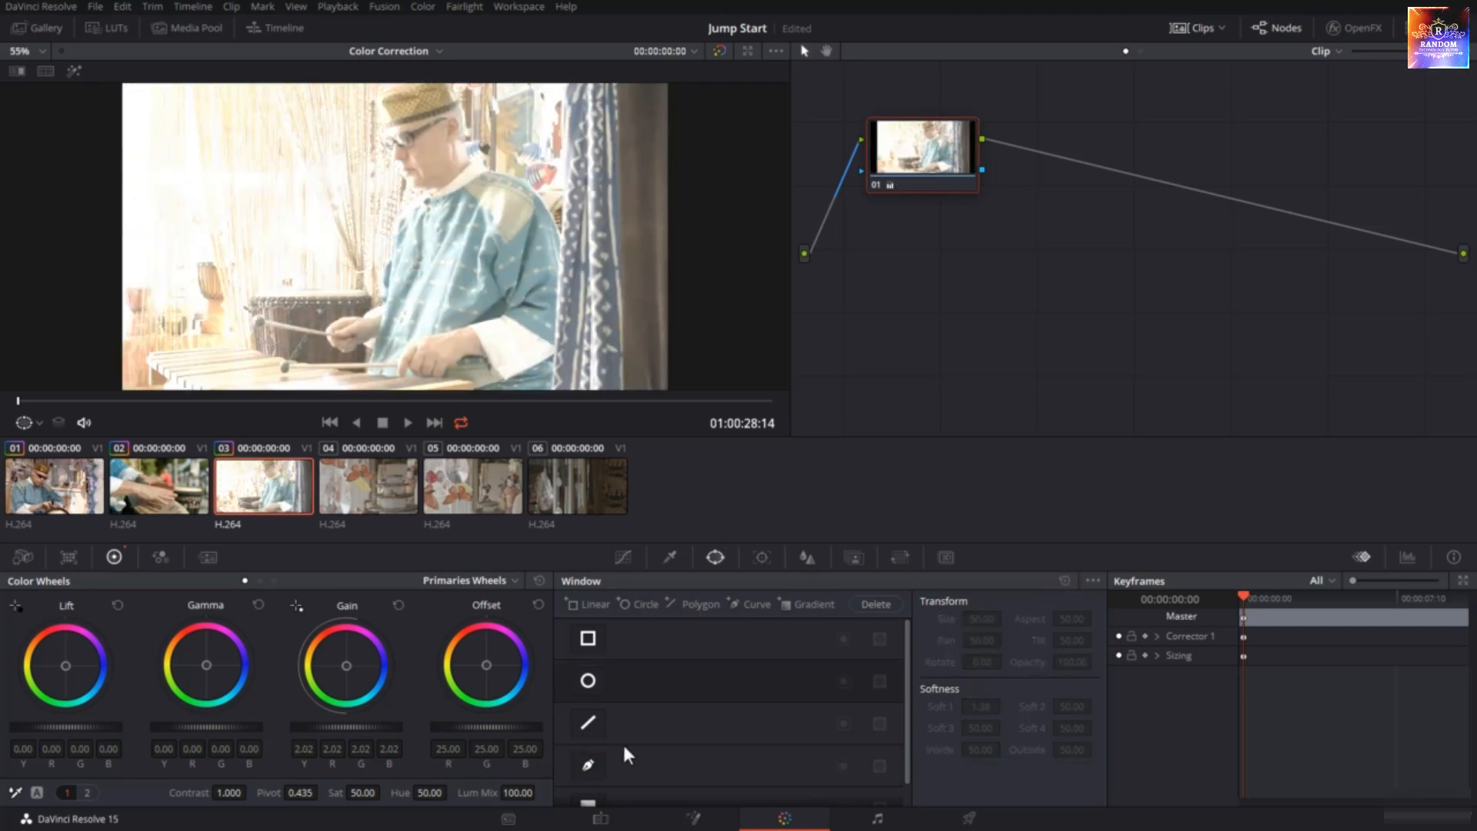
pyautogui.scroll(-1, 620, 744)
pyautogui.click(591, 786)
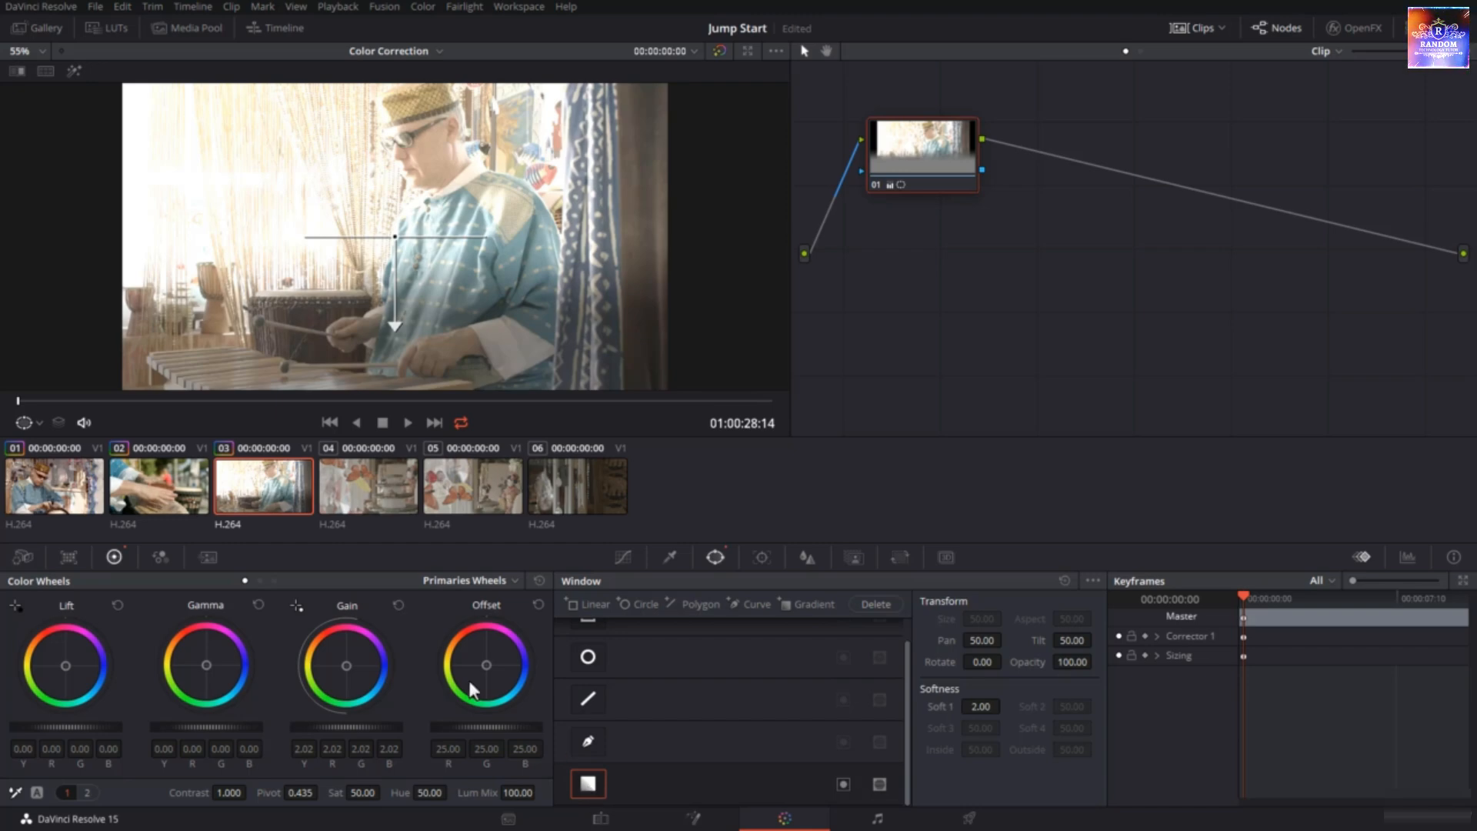
pyautogui.moveTo(394, 326); pyautogui.dragTo(486, 291)
pyautogui.moveTo(395, 241); pyautogui.dragTo(242, 198)
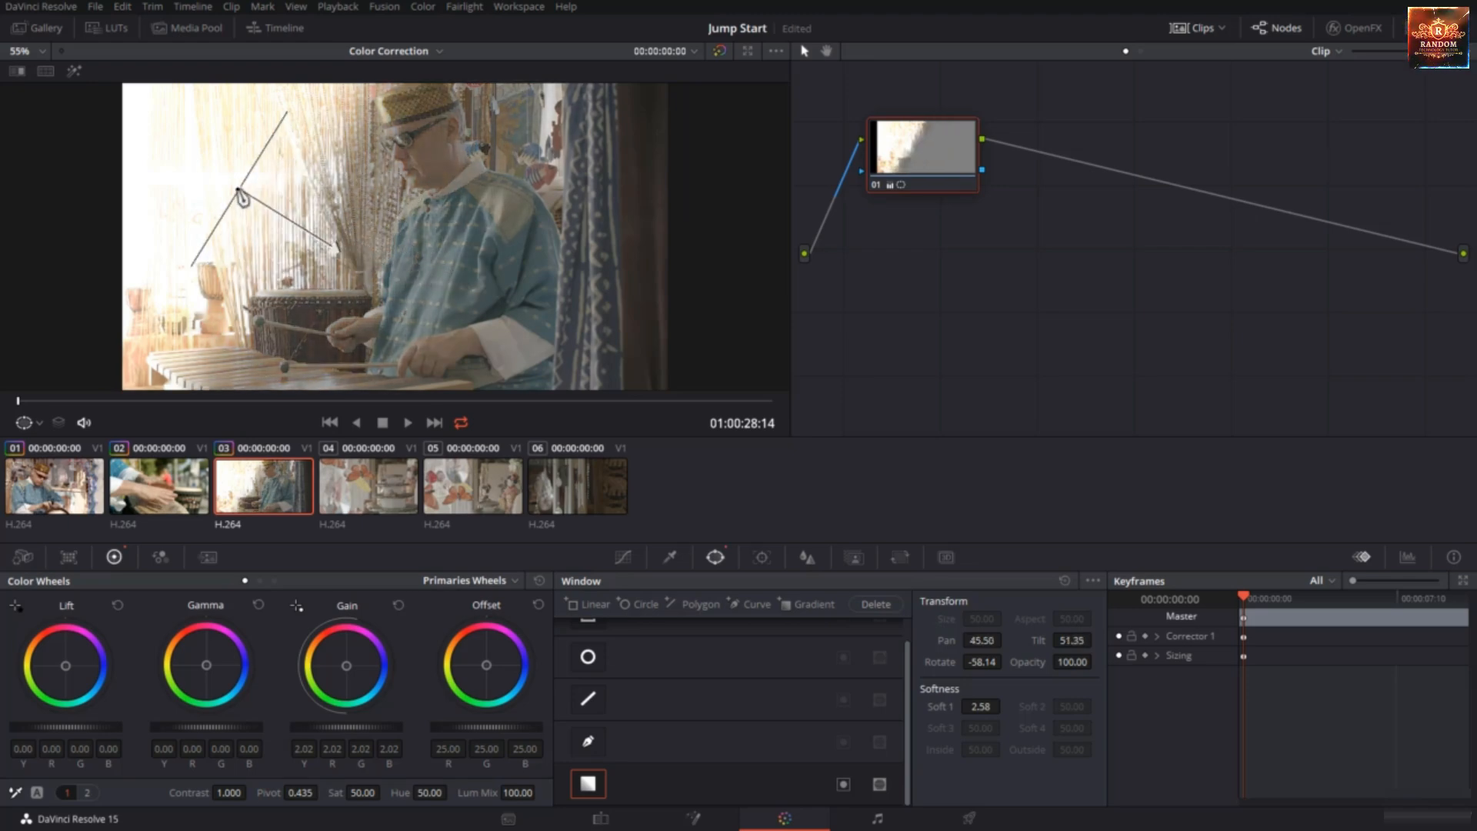
pyautogui.moveTo(333, 250); pyautogui.dragTo(496, 327)
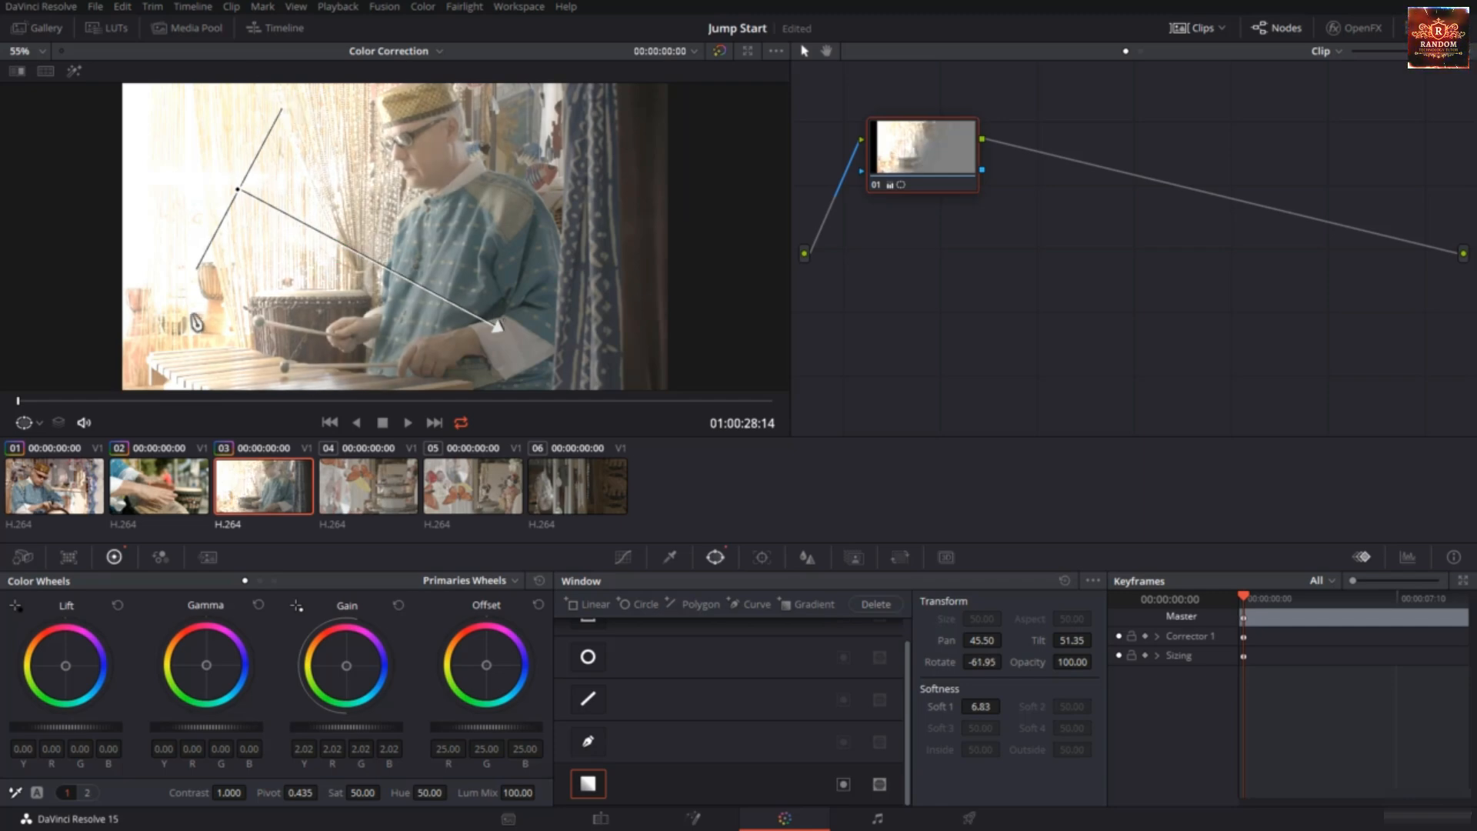
pyautogui.moveTo(498, 330); pyautogui.dragTo(531, 293)
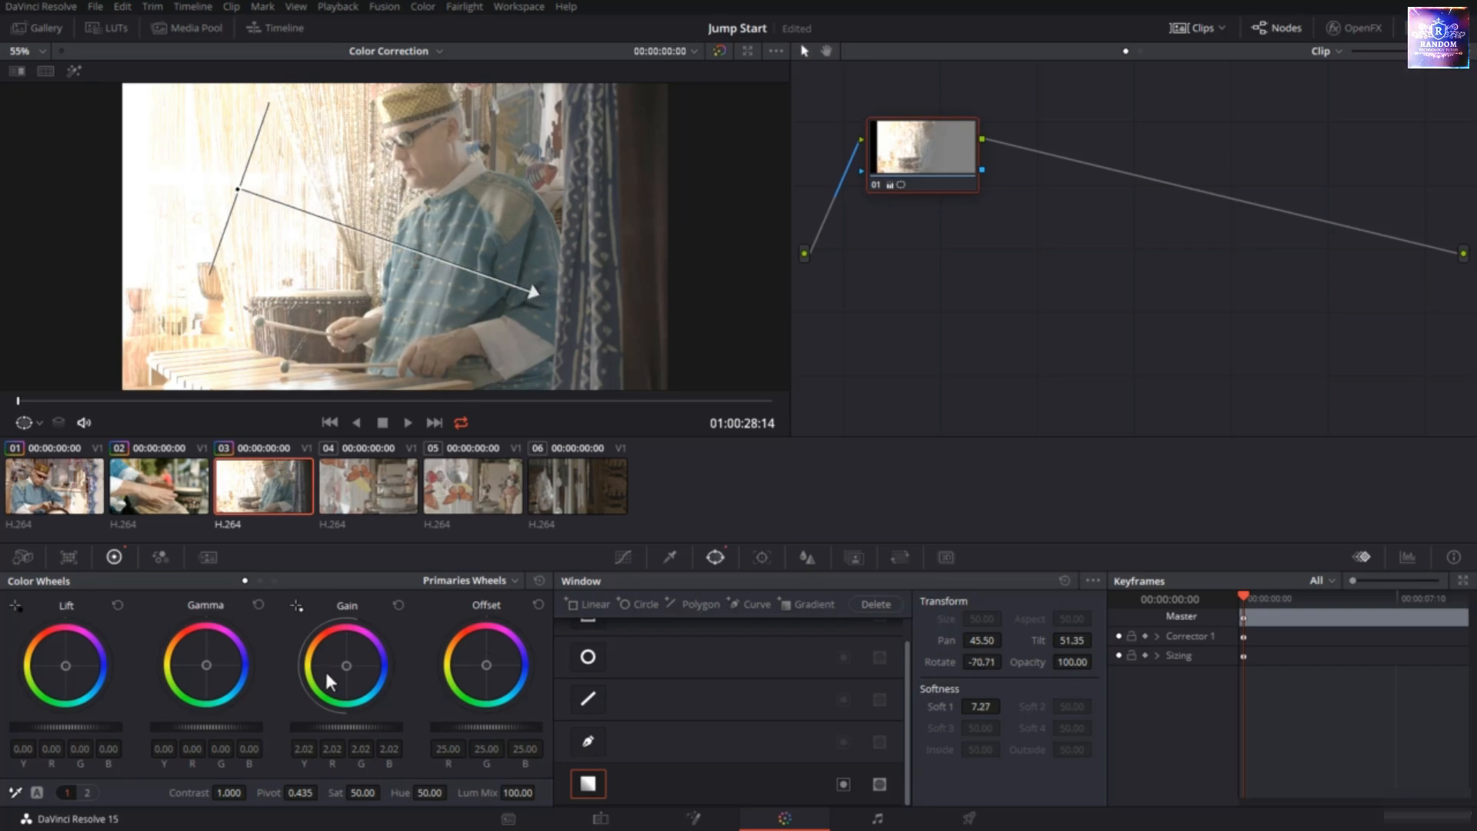
# Tint the Gain orange to R 3.24, G 1.74, B 1.16 and shorten the gradient window to Rotate -55.51 and Soft 1 2.52
pyautogui.moveTo(348, 665); pyautogui.dragTo(331, 637)
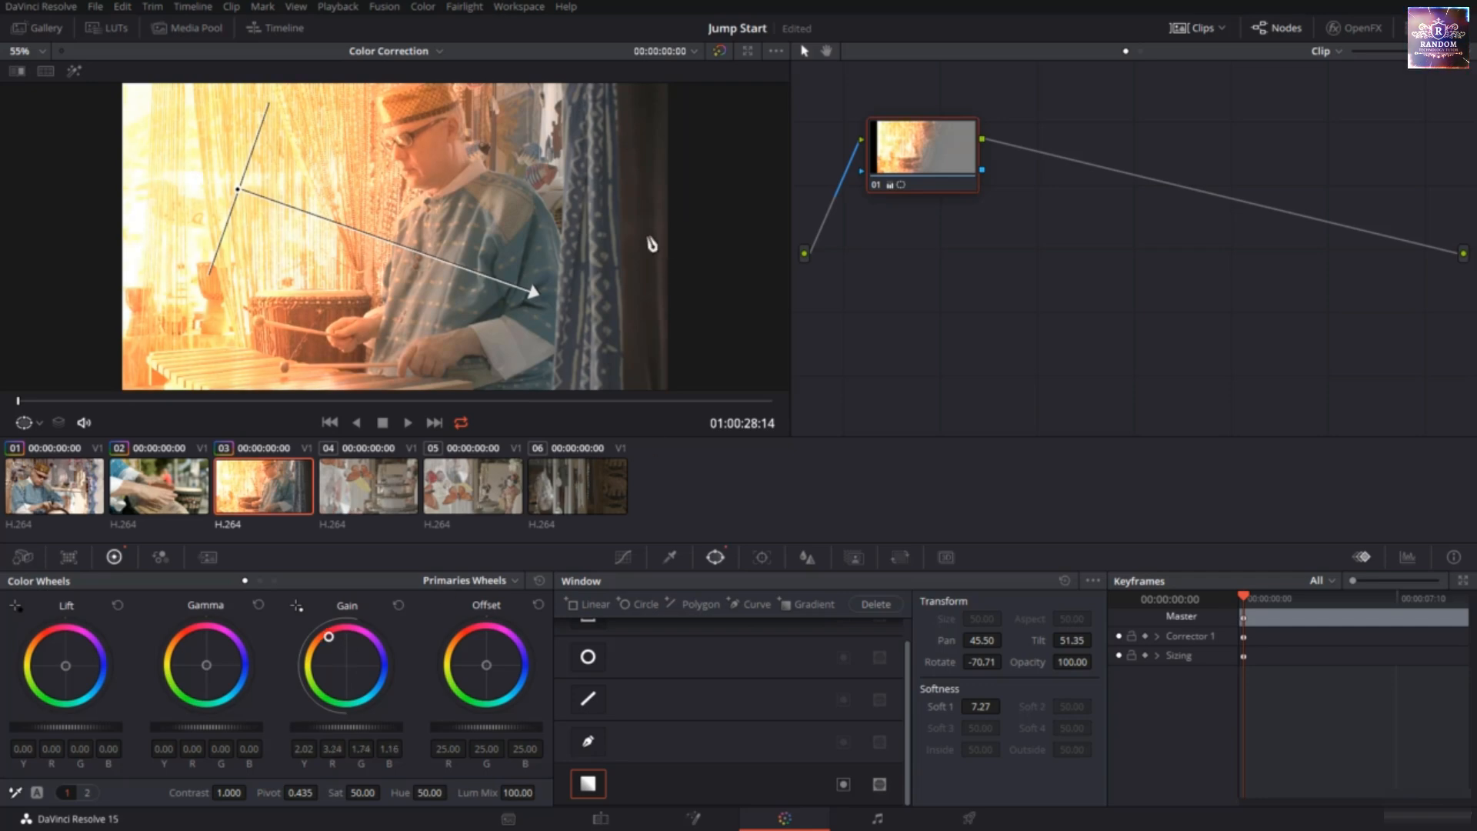
pyautogui.moveTo(530, 291); pyautogui.dragTo(329, 248)
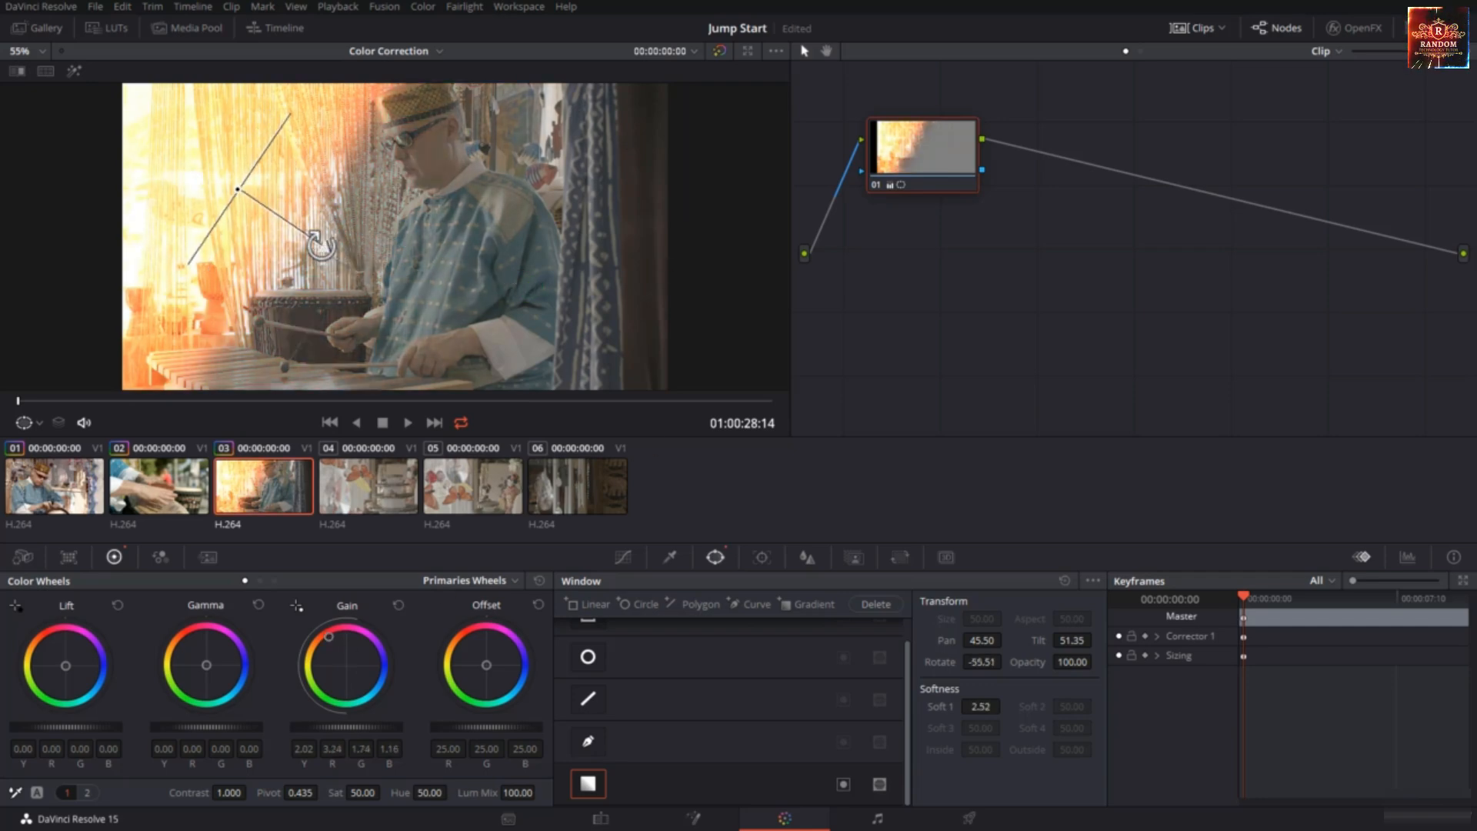
# Reset the Window palette and all color wheels, and raise the master Gain to 1.60
pyautogui.click(1063, 580)
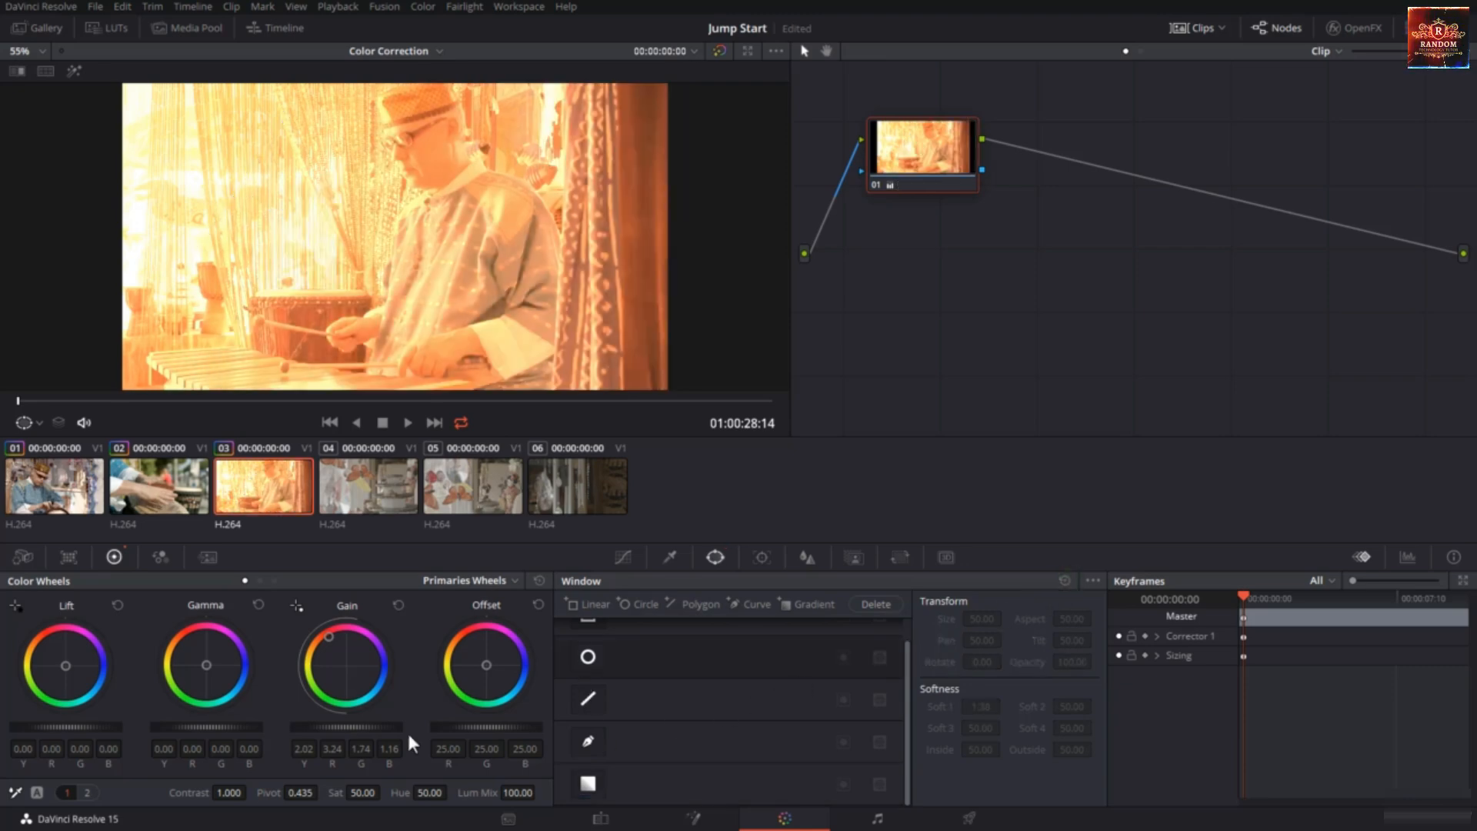
pyautogui.click(538, 580)
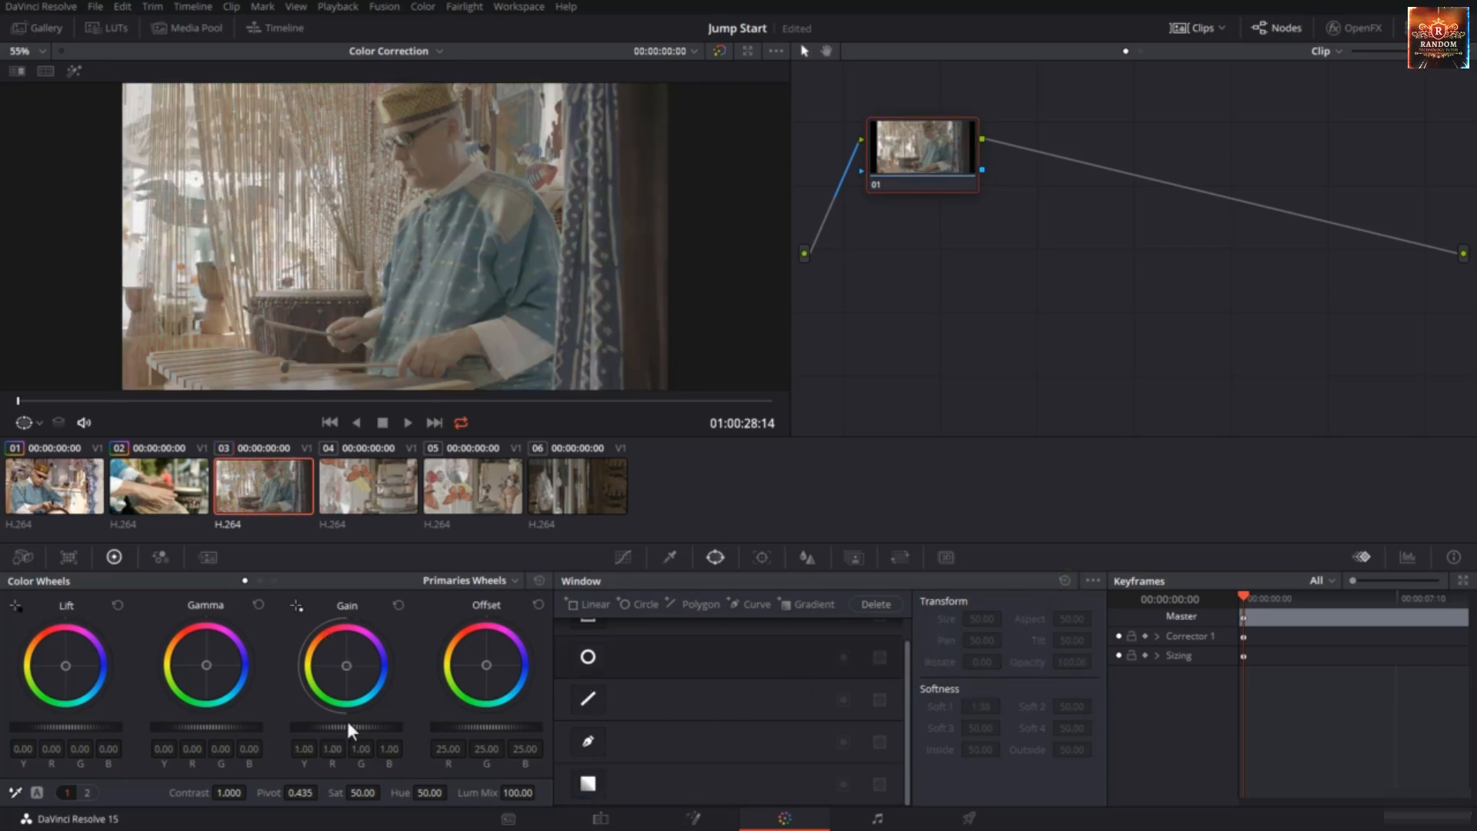
pyautogui.moveTo(343, 722); pyautogui.dragTo(536, 723)
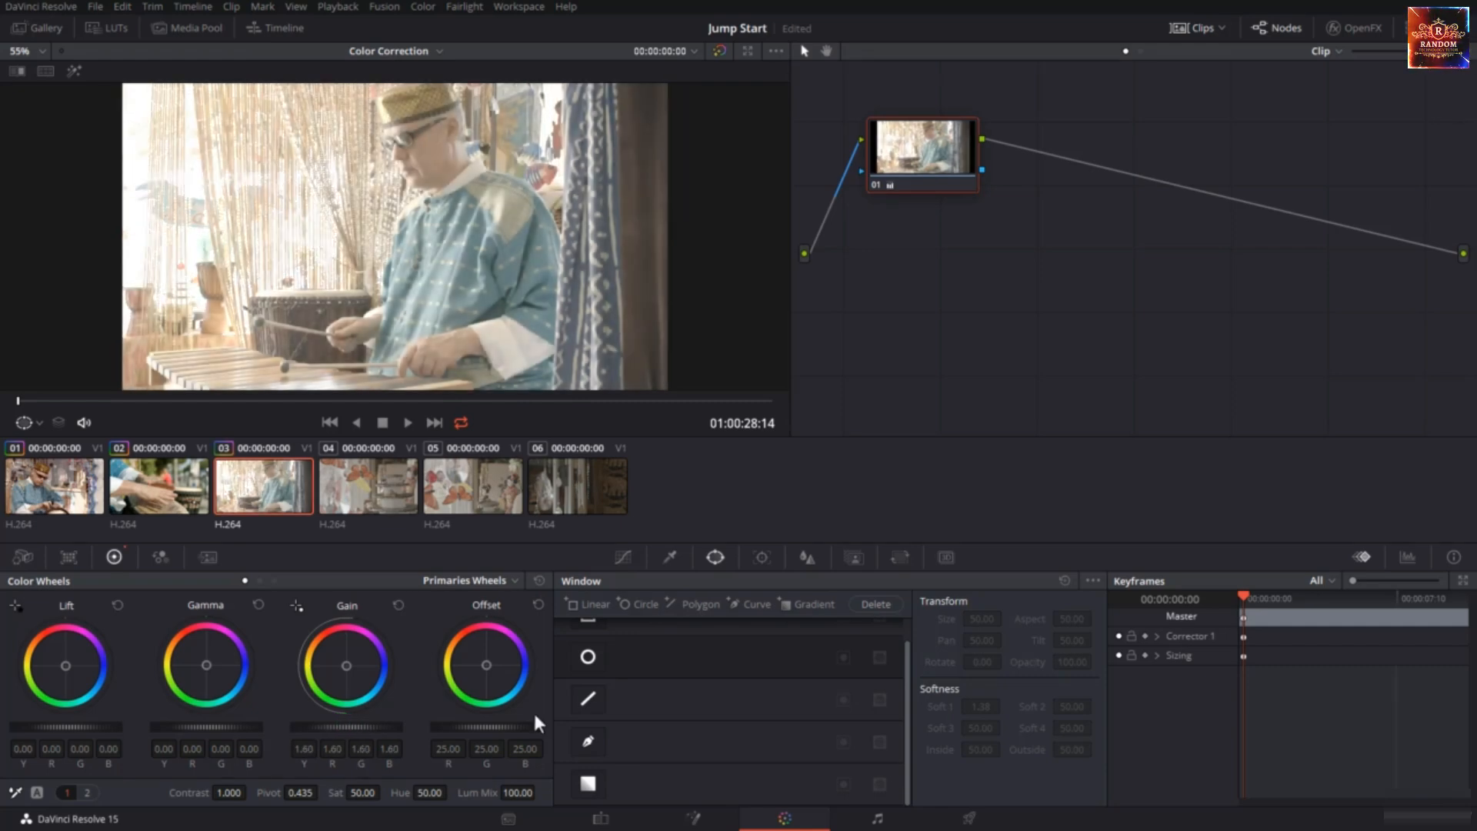
# Fit a circle window tightly around the man's head at Pan 50.66 and Tilt 52.73, and lower the master Gain to 1.33
pyautogui.click(587, 656)
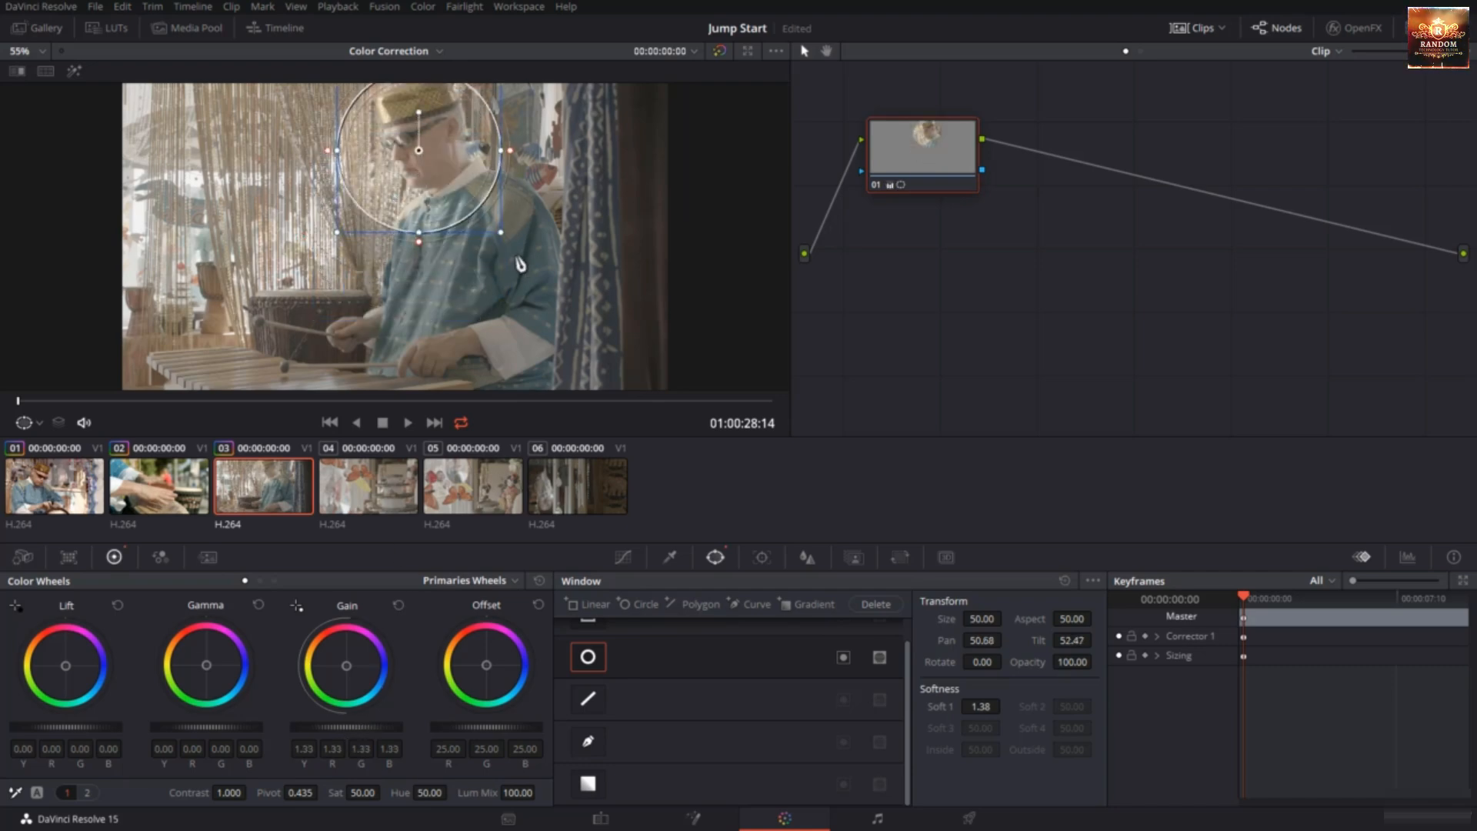
pyautogui.moveTo(500, 233); pyautogui.dragTo(443, 161)
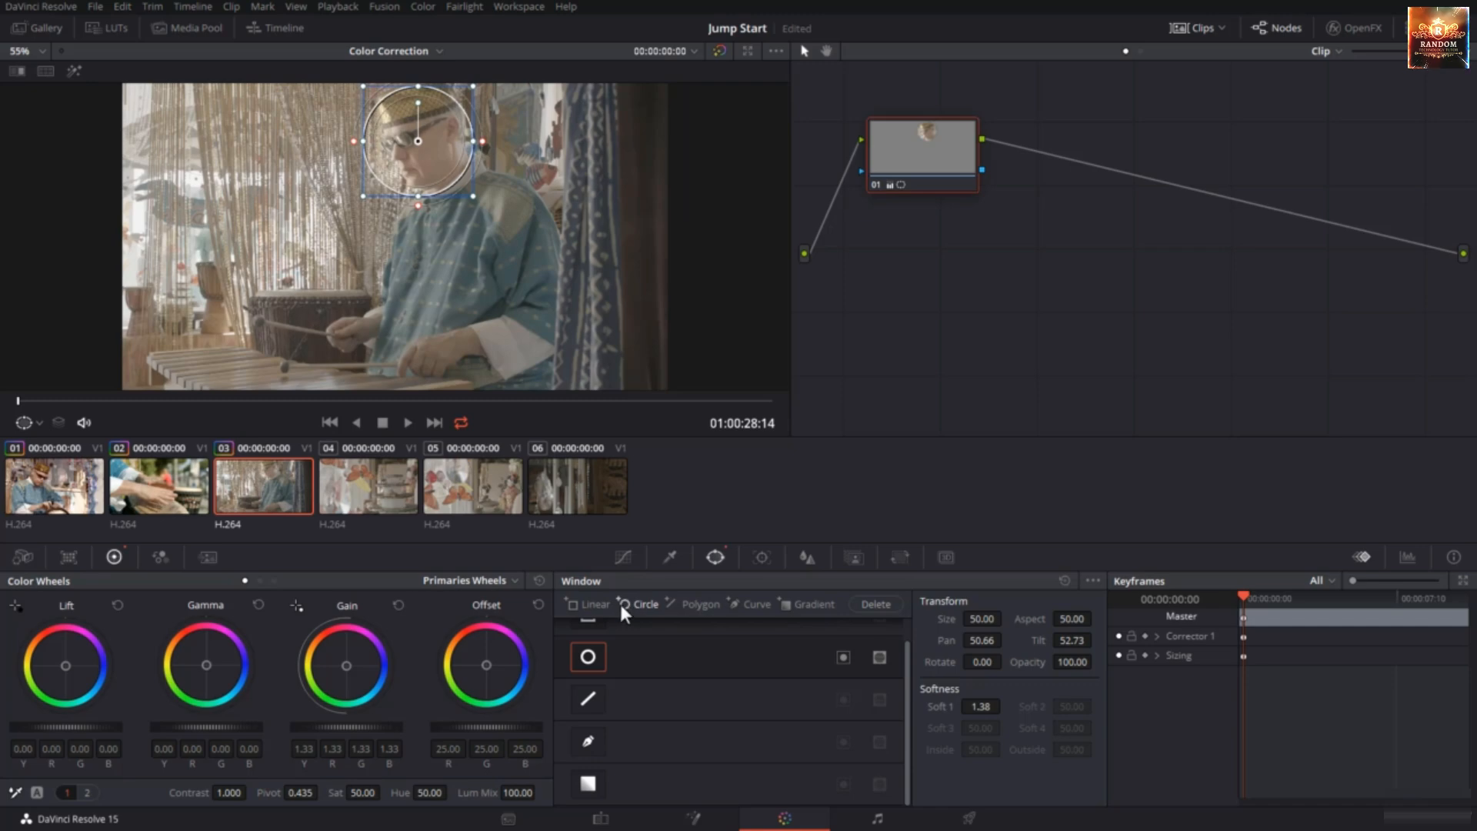
# Add a second circle window to the node
pyautogui.click(605, 656)
pyautogui.click(586, 661)
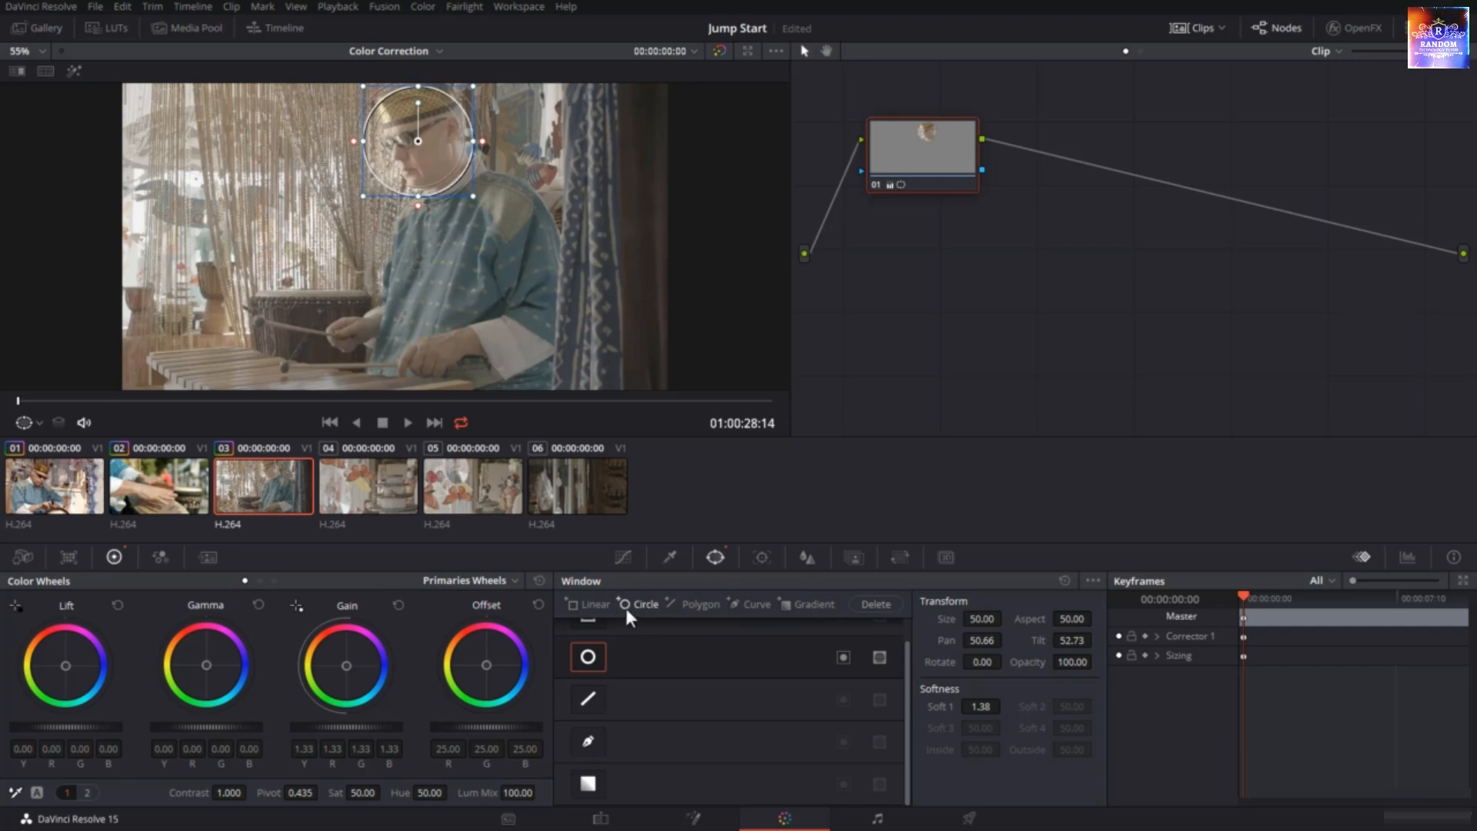
pyautogui.click(654, 603)
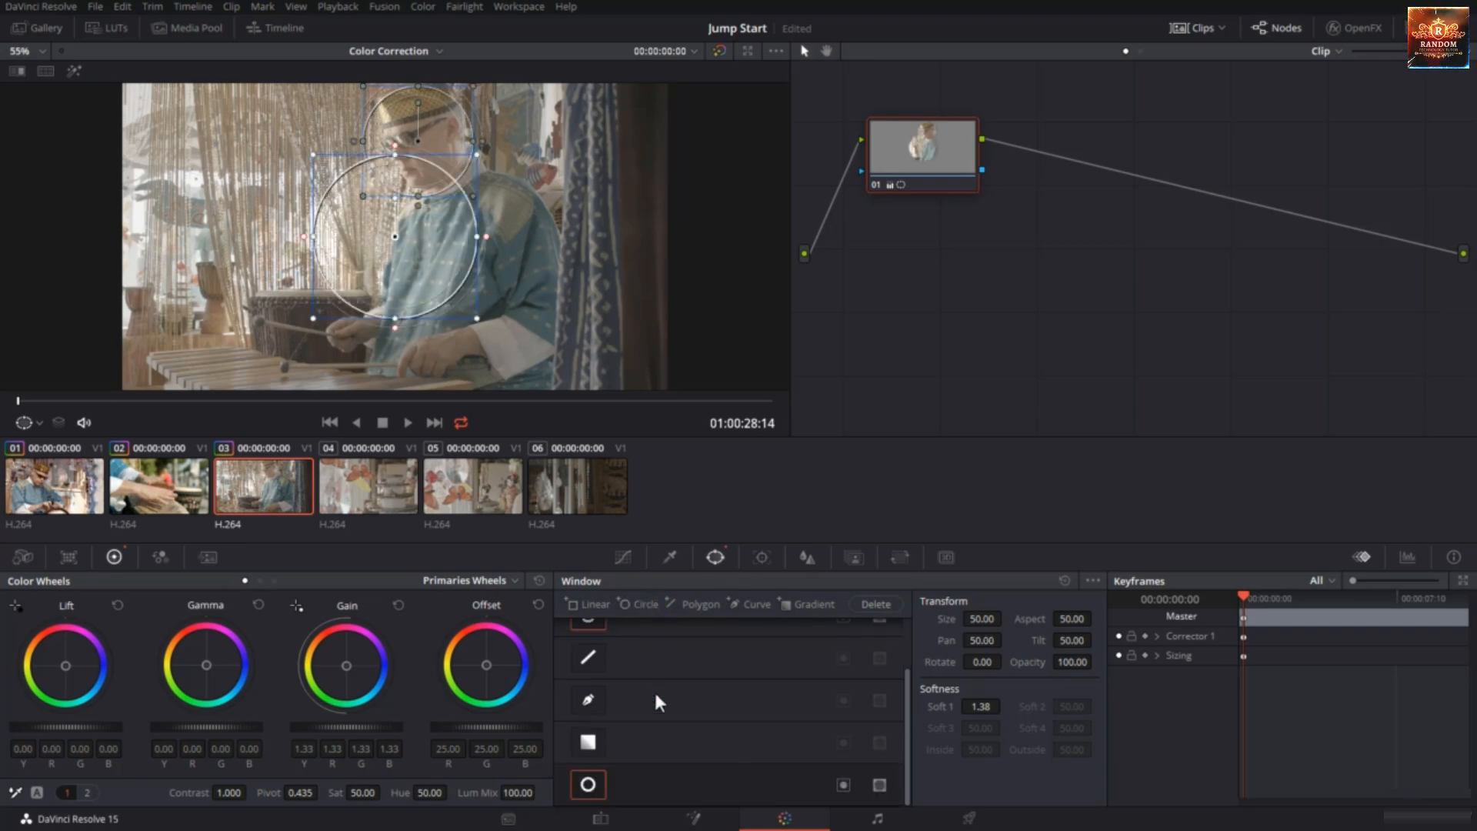
# Shrink the second circle window and place it over the man's hand beside the drum at Pan 48.63 and Tilt 47.16
pyautogui.scroll(1, 666, 759)
pyautogui.scroll(-1, 666, 759)
pyautogui.moveTo(477, 156); pyautogui.dragTo(373, 335)
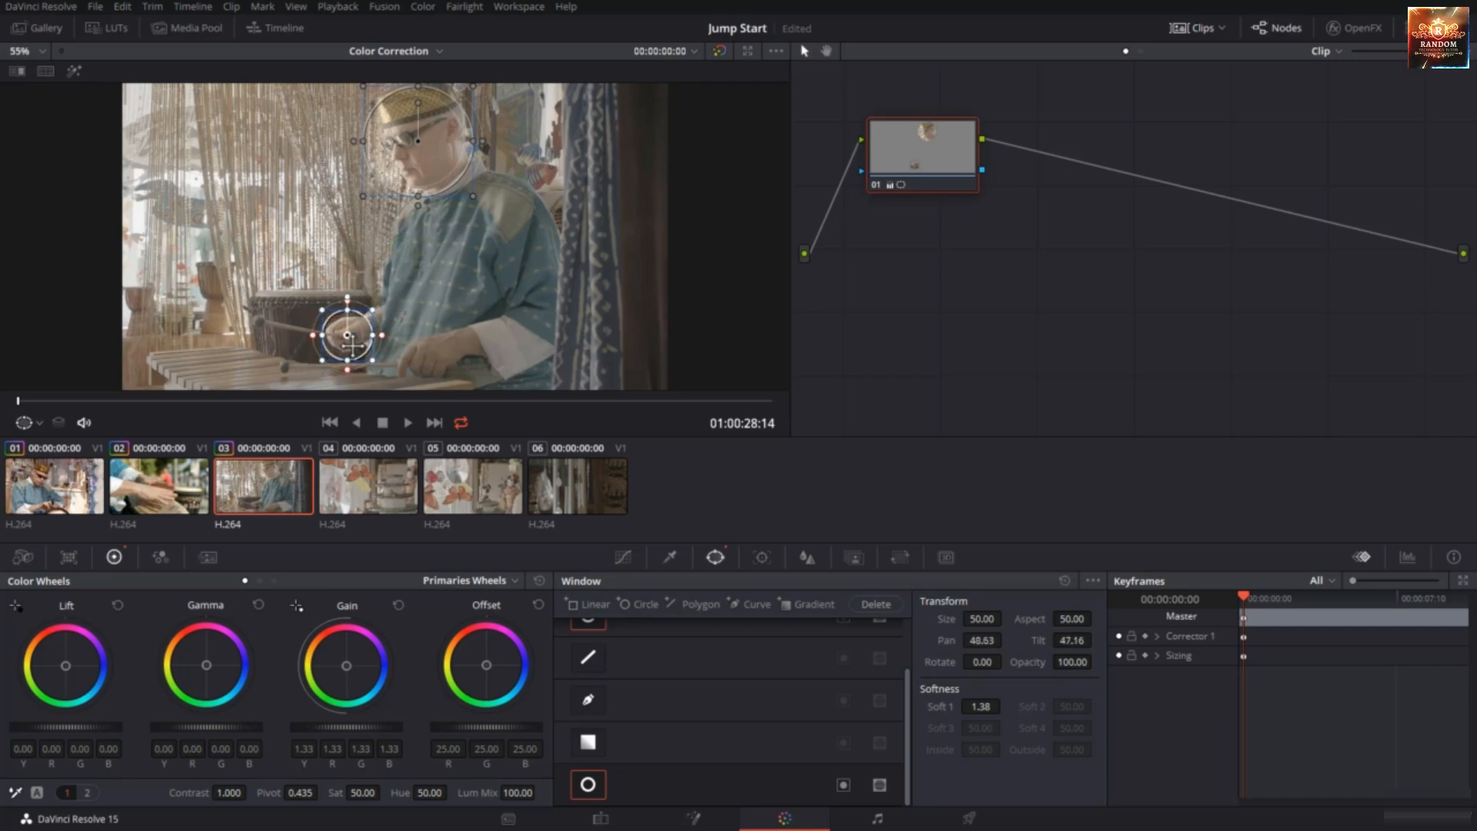
# Add a third circle window, shrink it and place it over the man's other hand at Pan 50.91 and Tilt 46.49
pyautogui.click(631, 606)
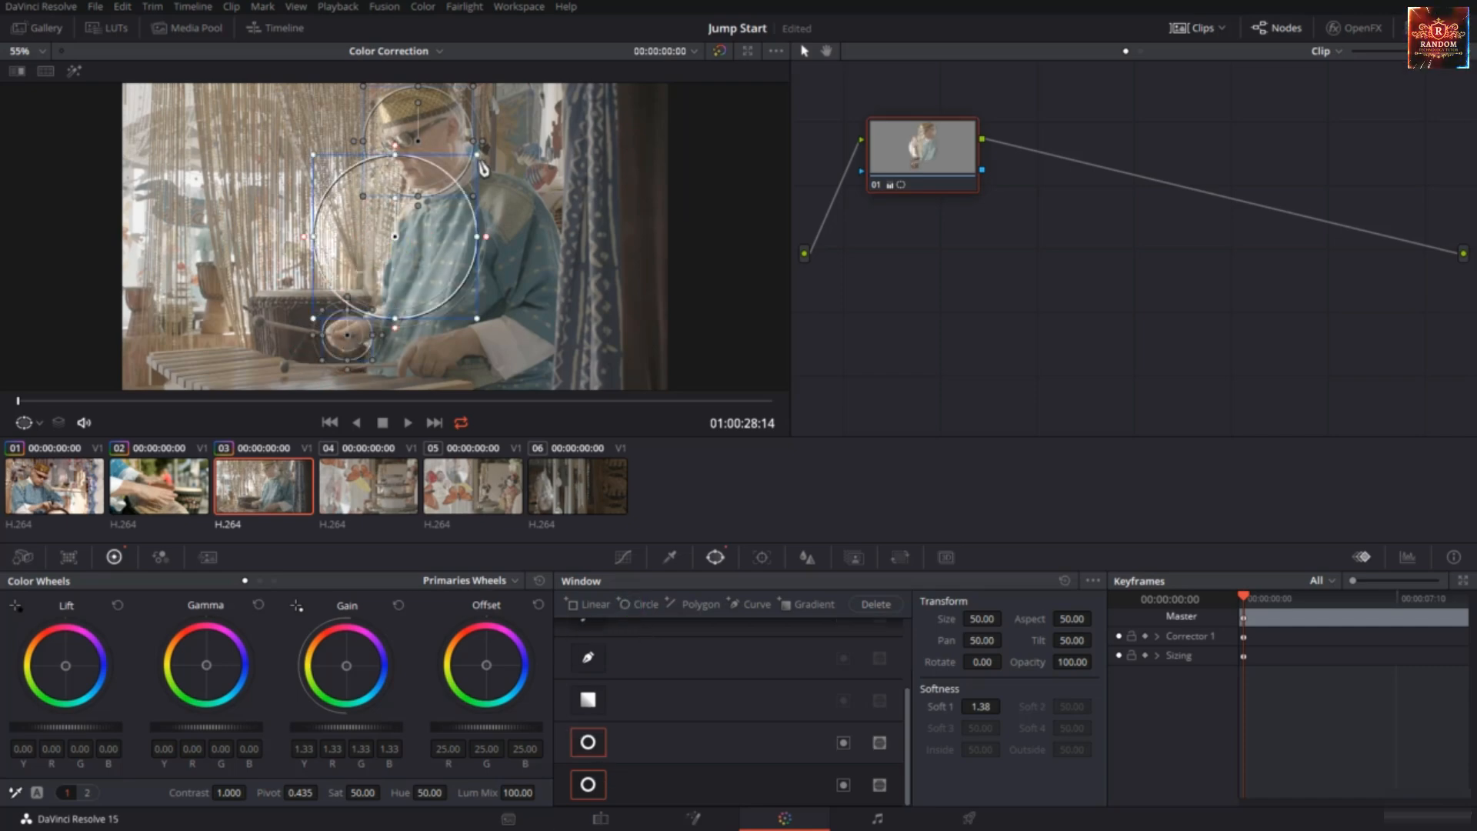
pyautogui.moveTo(478, 154); pyautogui.dragTo(428, 203)
pyautogui.moveTo(408, 252); pyautogui.dragTo(427, 360)
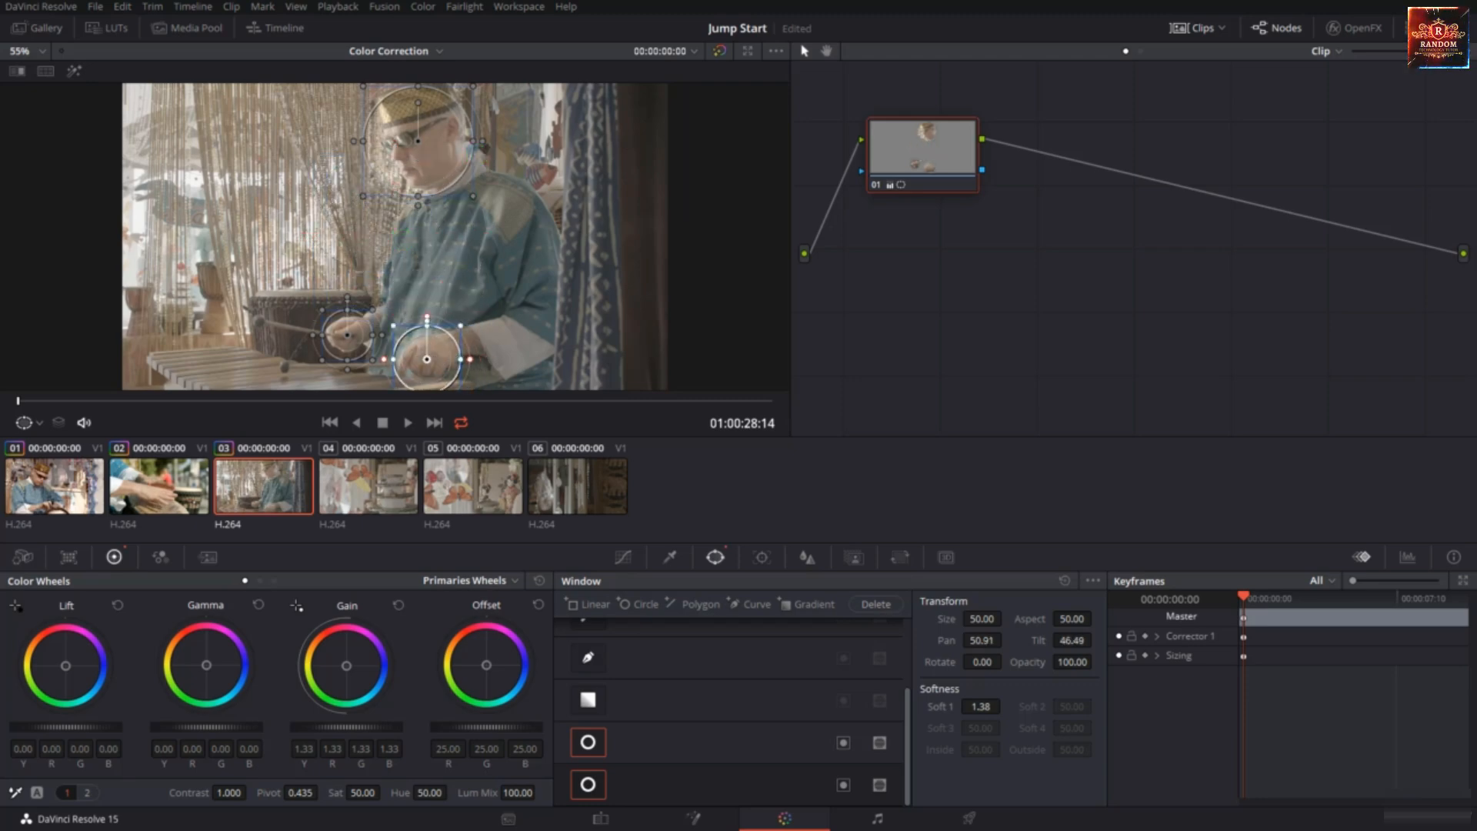
# Turn off the window overlay in the viewer and raise the master Gain to 1.77
pyautogui.click(23, 423)
pyautogui.click(48, 445)
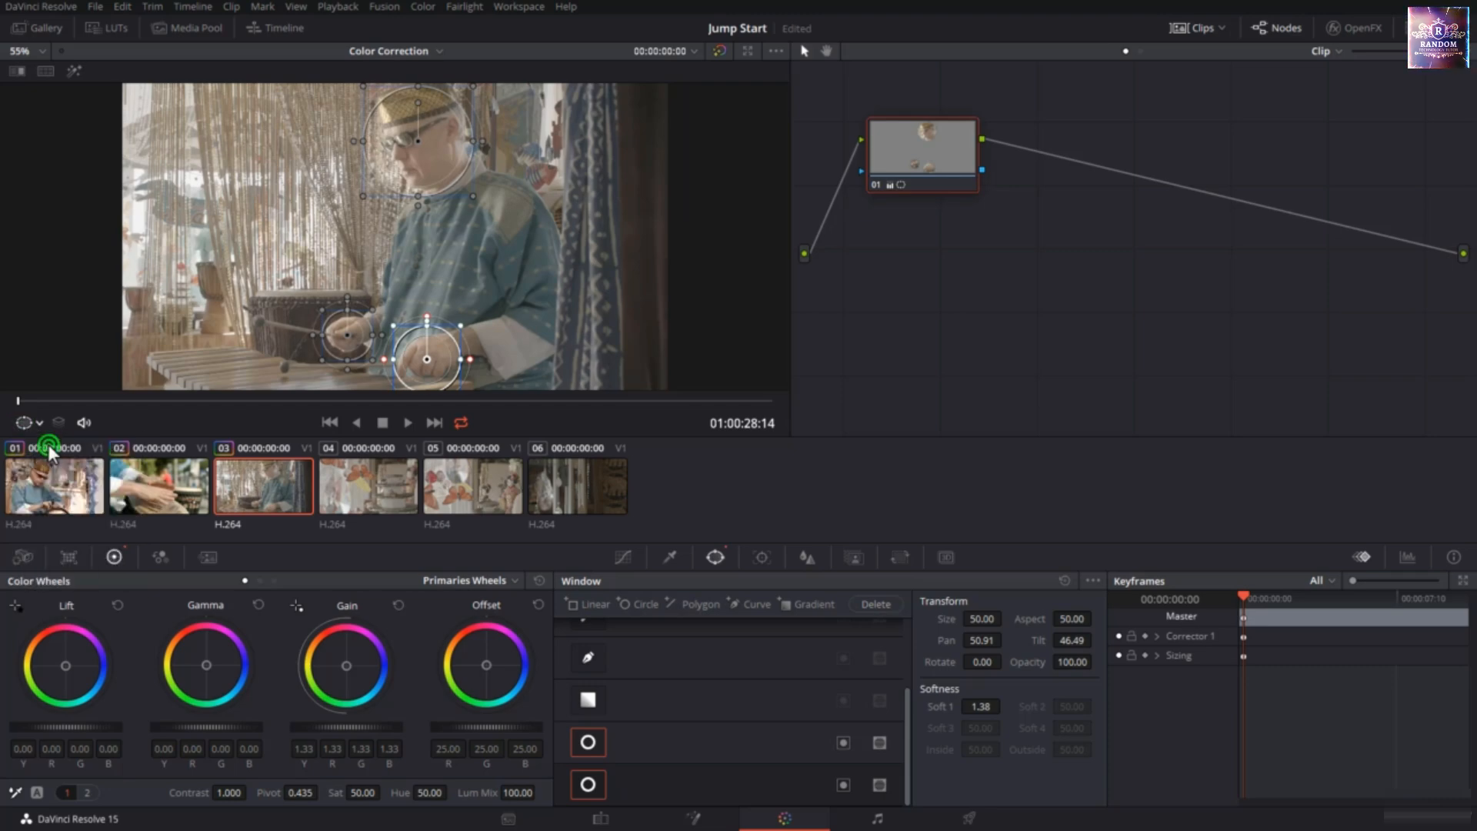
pyautogui.moveTo(330, 726); pyautogui.dragTo(396, 726)
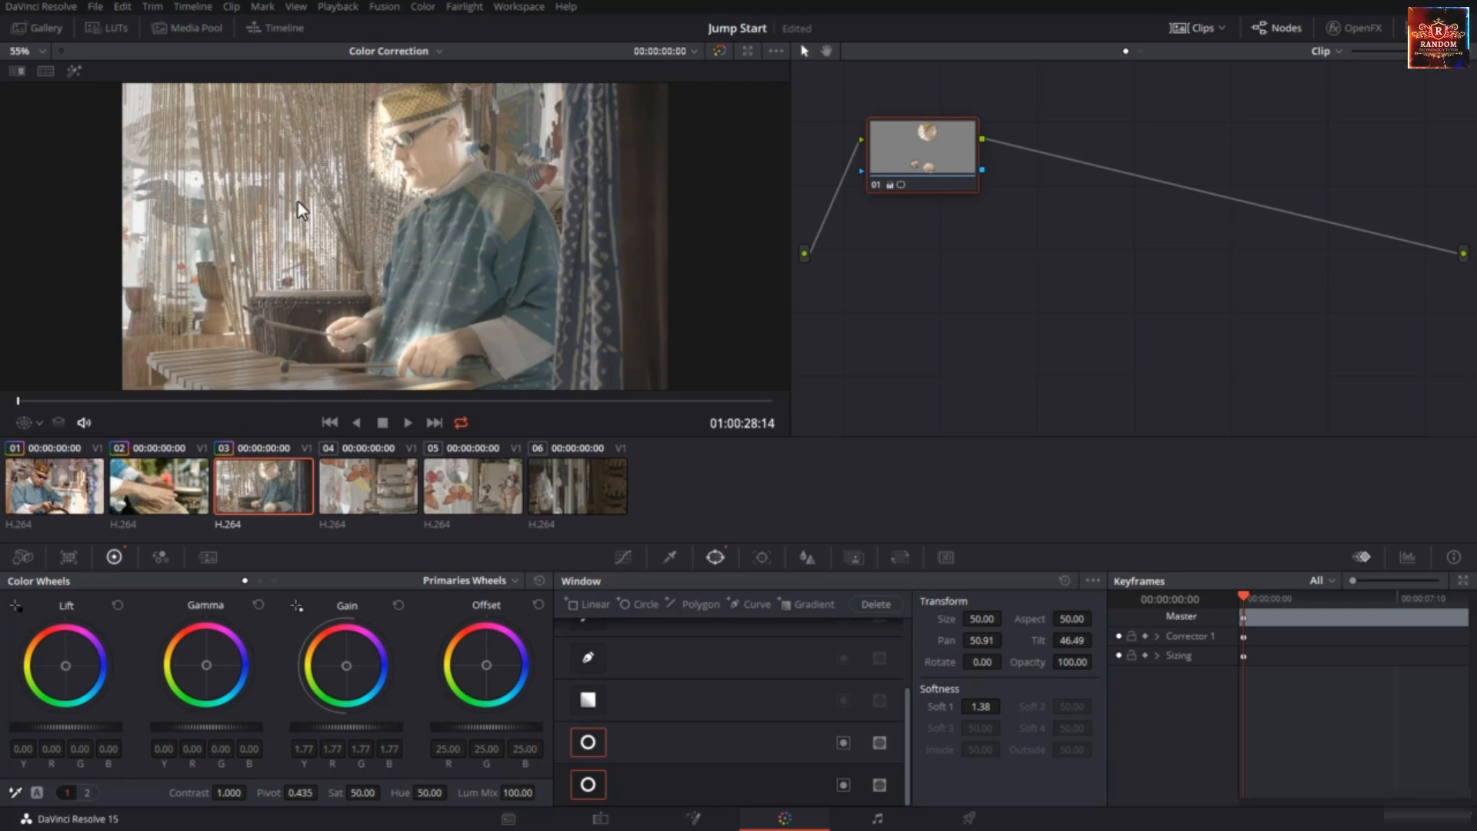
# Reset the Window palette, and add an extra circle window and delete it again
pyautogui.click(1066, 580)
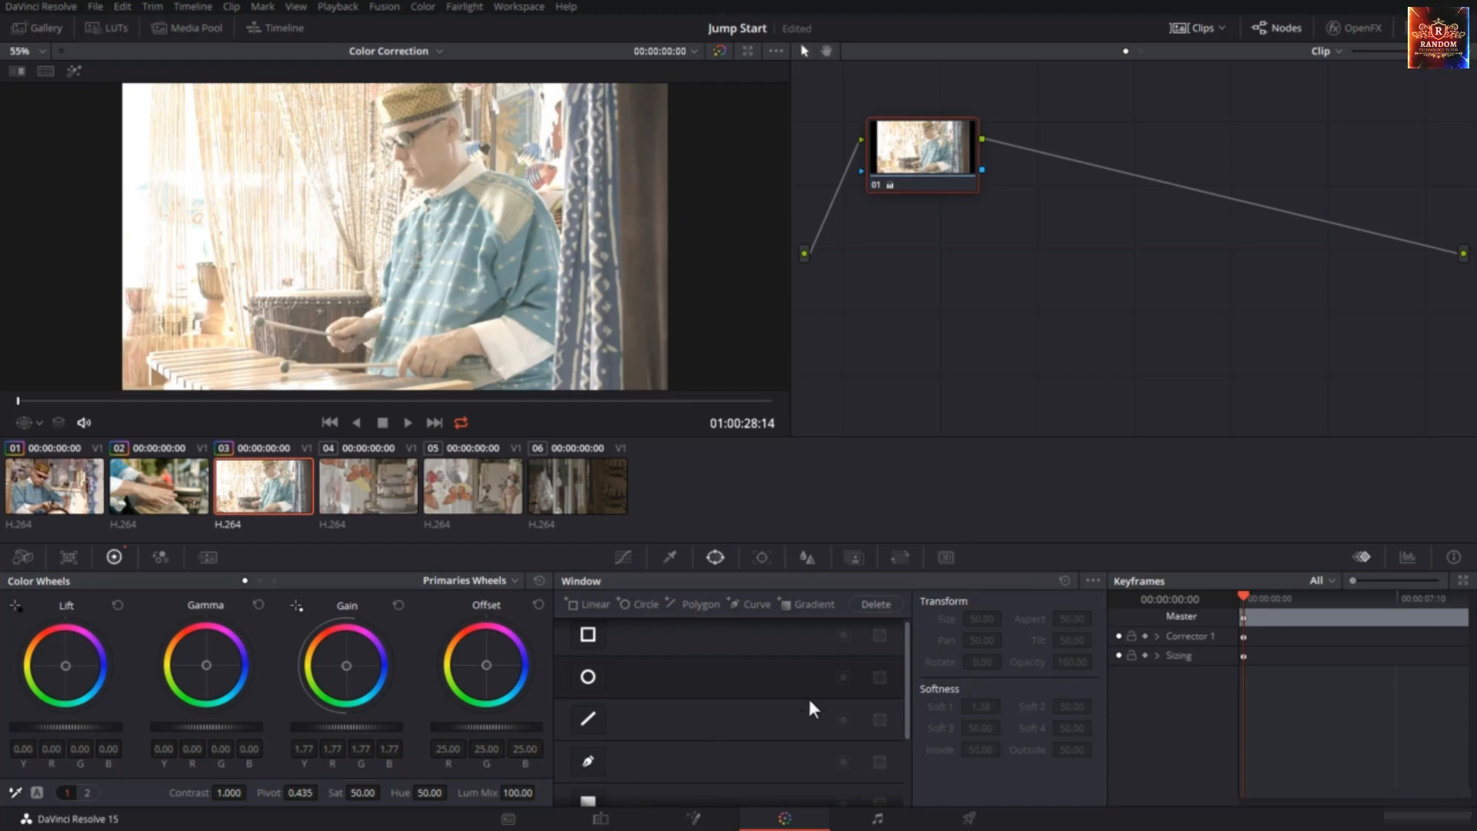
pyautogui.click(639, 604)
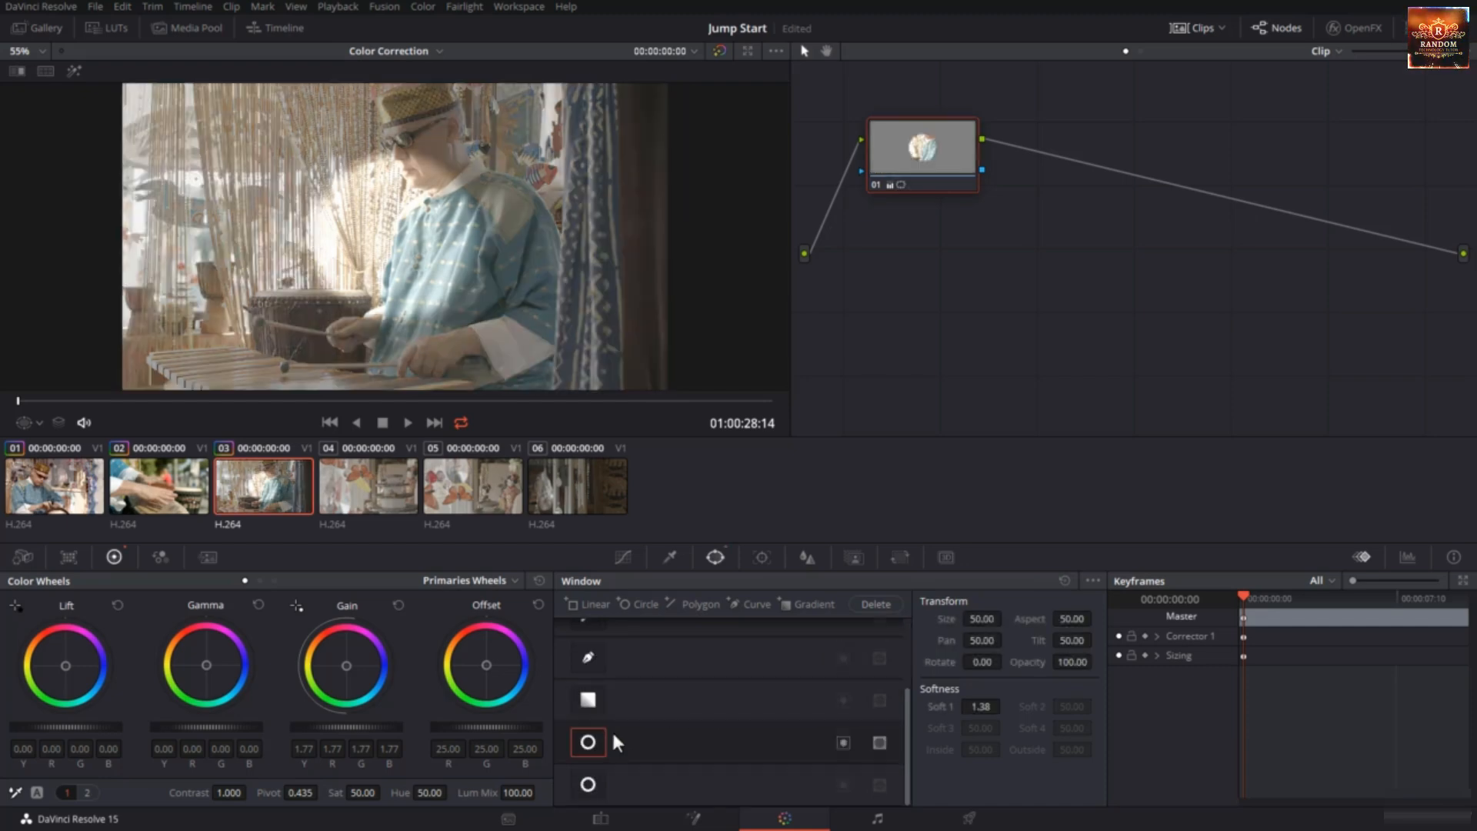
pyautogui.click(884, 603)
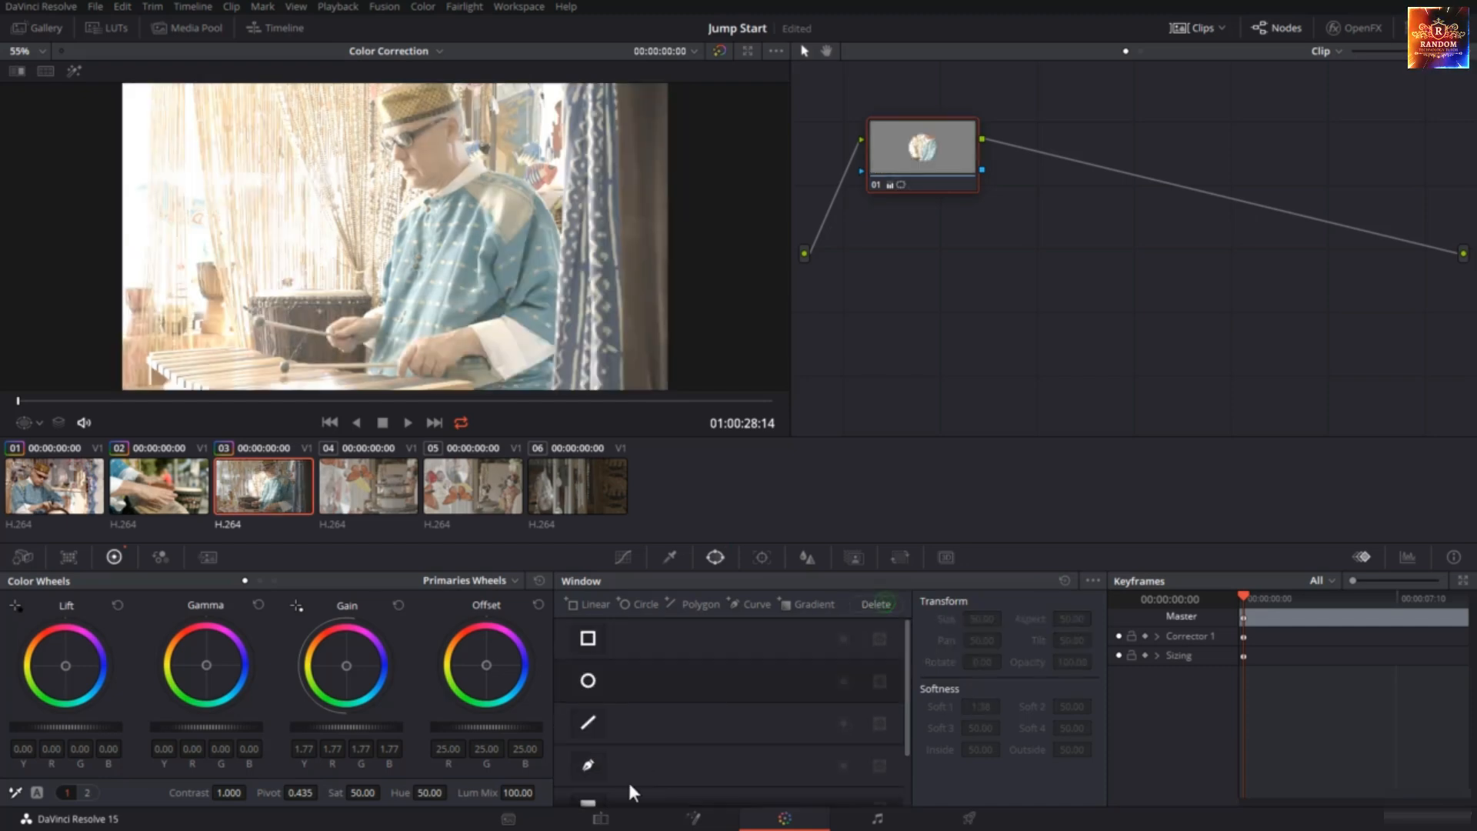
# Try to delete the default circle window
pyautogui.click(883, 604)
pyautogui.click(586, 681)
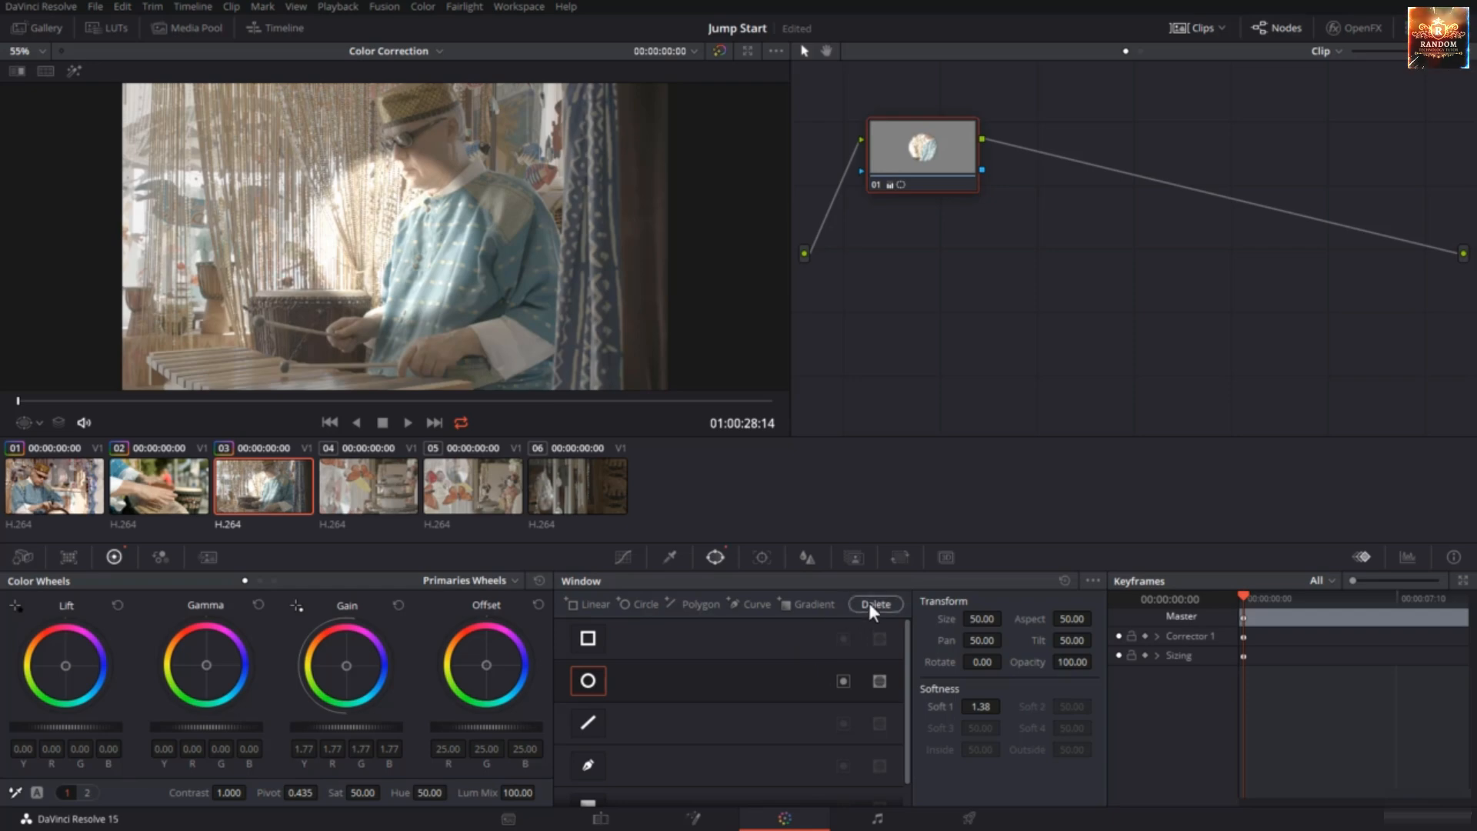
pyautogui.click(869, 603)
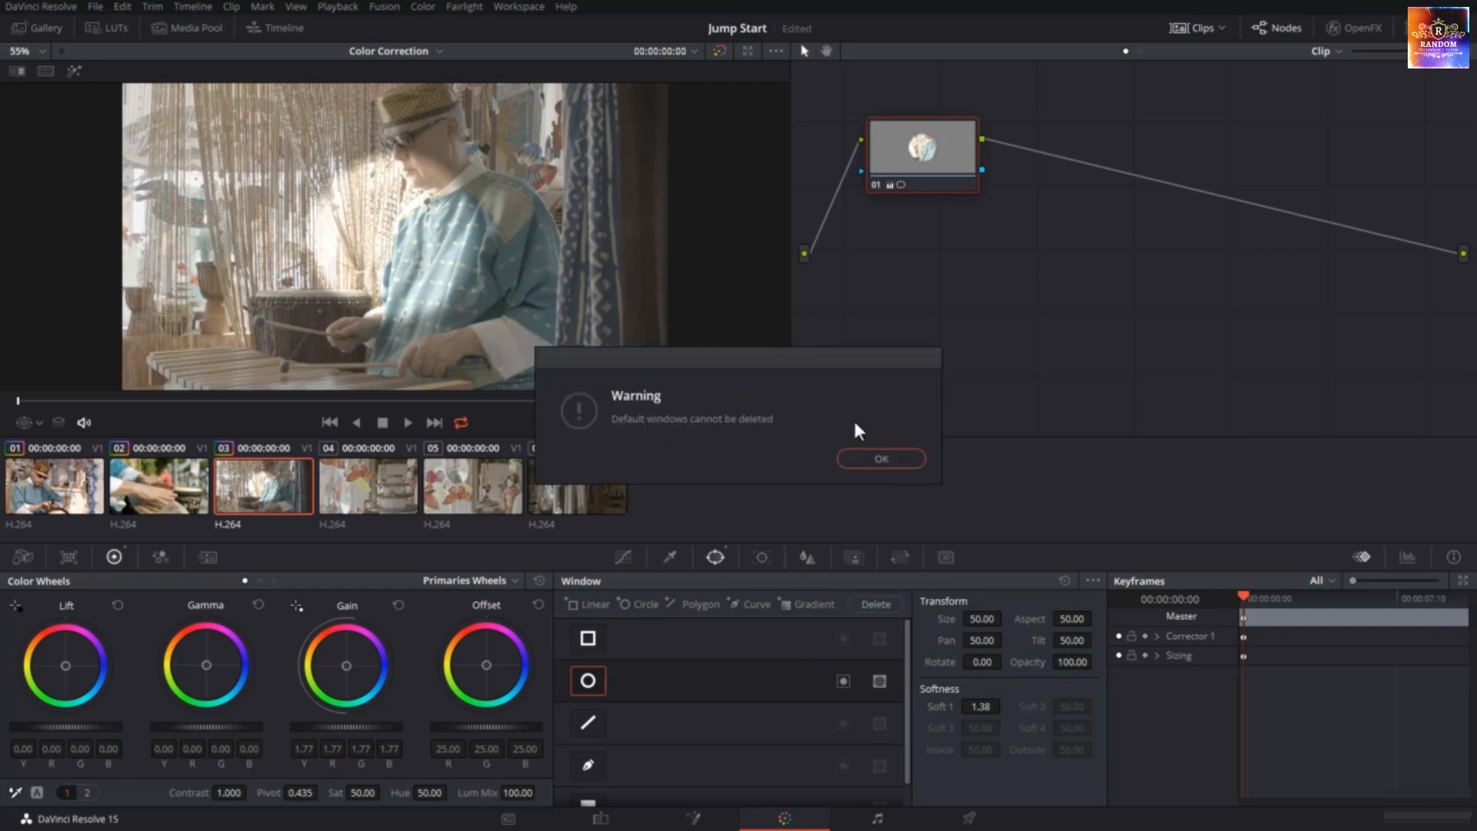
pyautogui.click(874, 458)
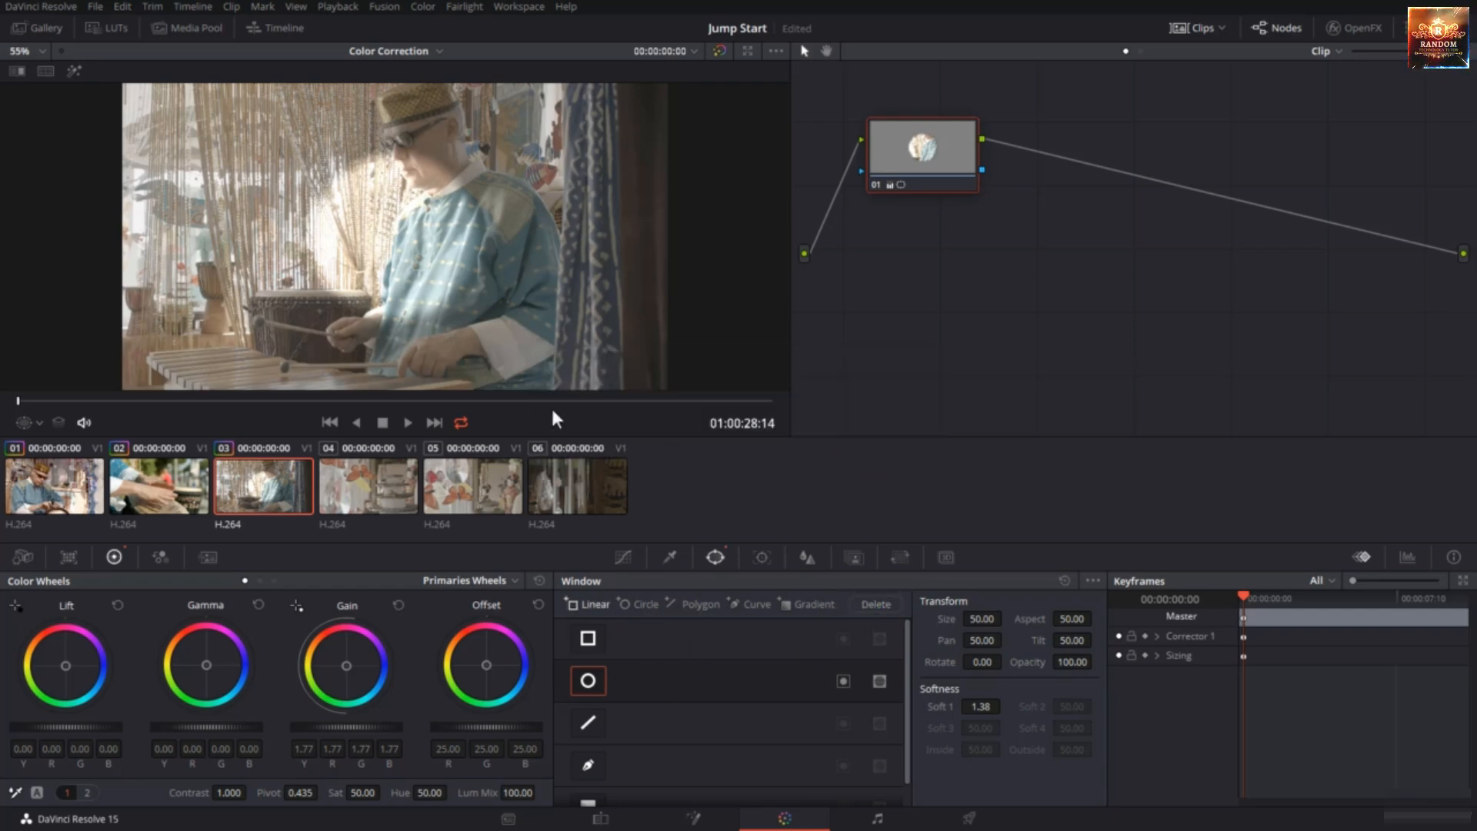
# Enable the default circle window over the man's head at Pan 50.79 and Tilt 52.29, and raise the master Gamma to 0.10
pyautogui.click(1063, 581)
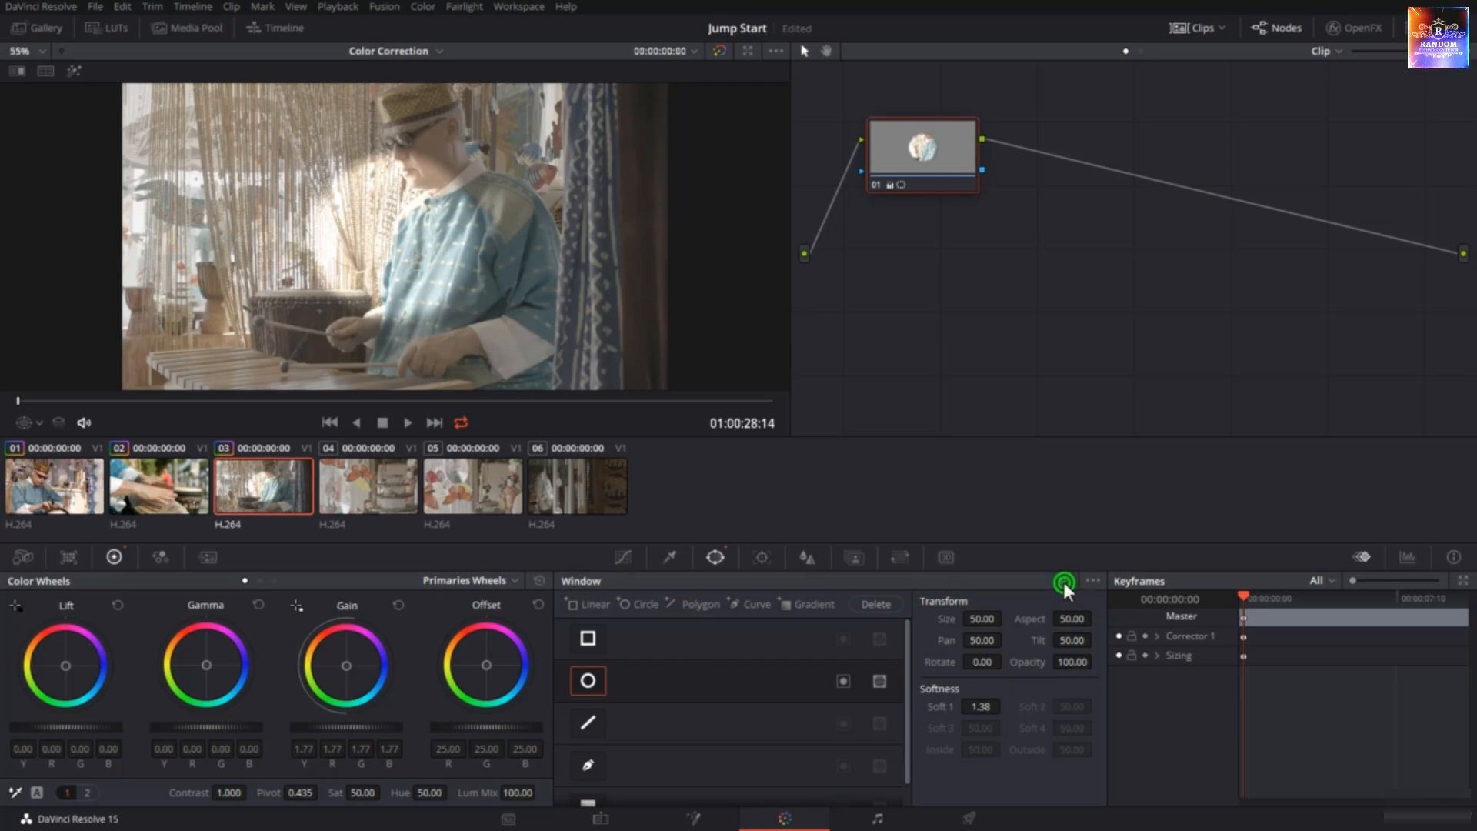
pyautogui.click(591, 680)
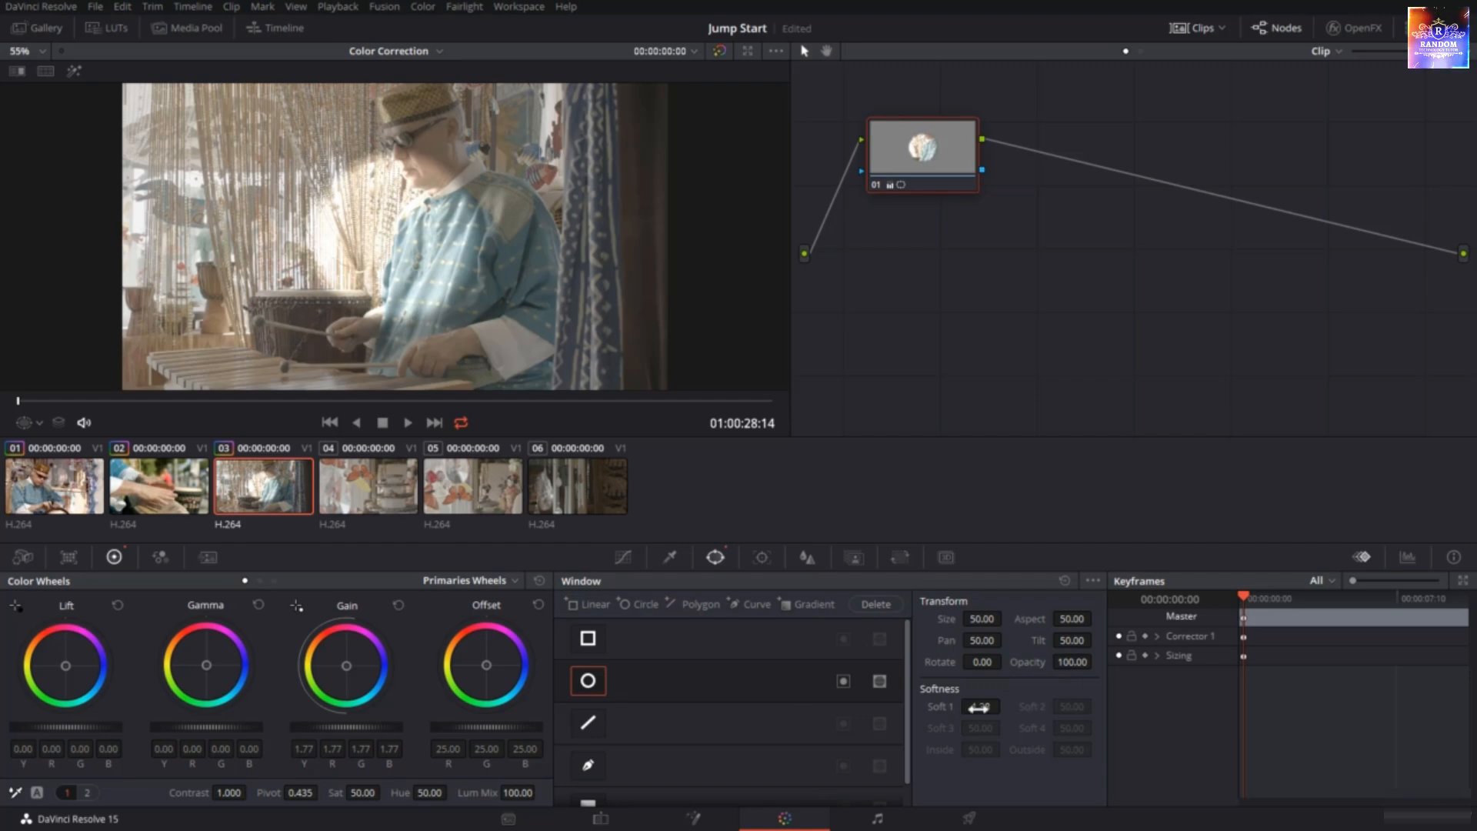
pyautogui.click(28, 427)
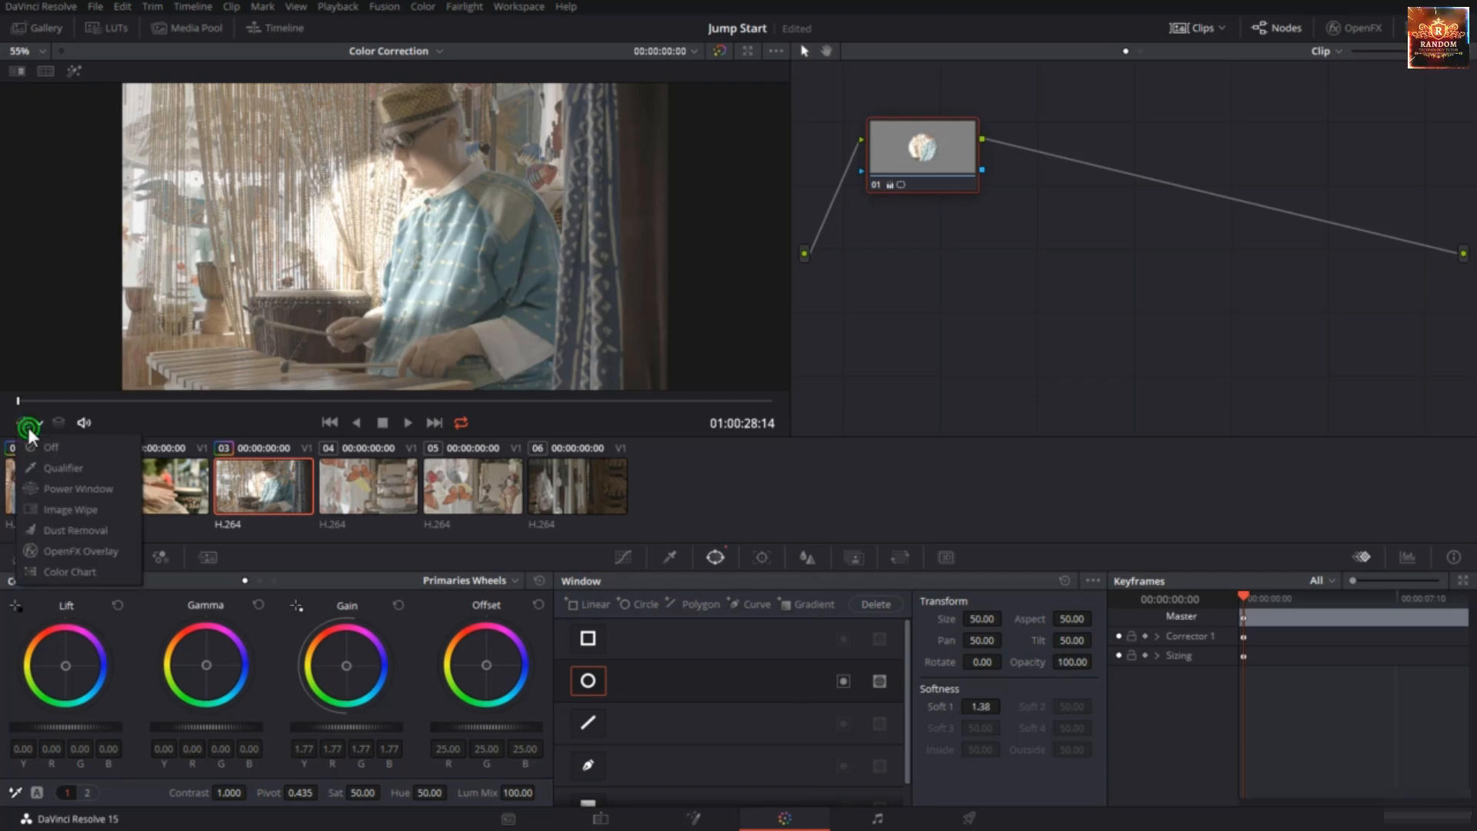
pyautogui.click(63, 487)
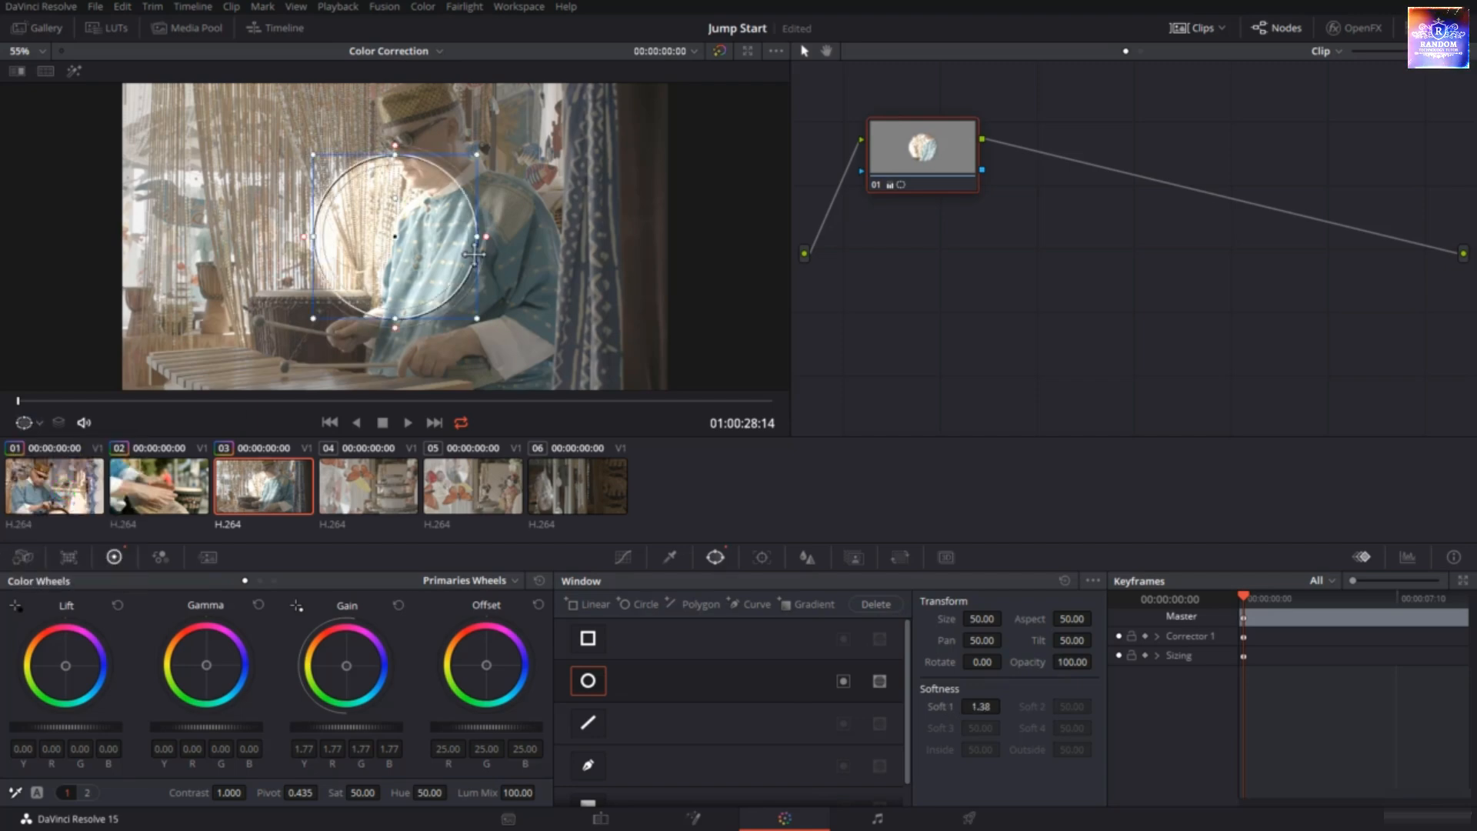
pyautogui.moveTo(447, 264); pyautogui.dragTo(476, 184)
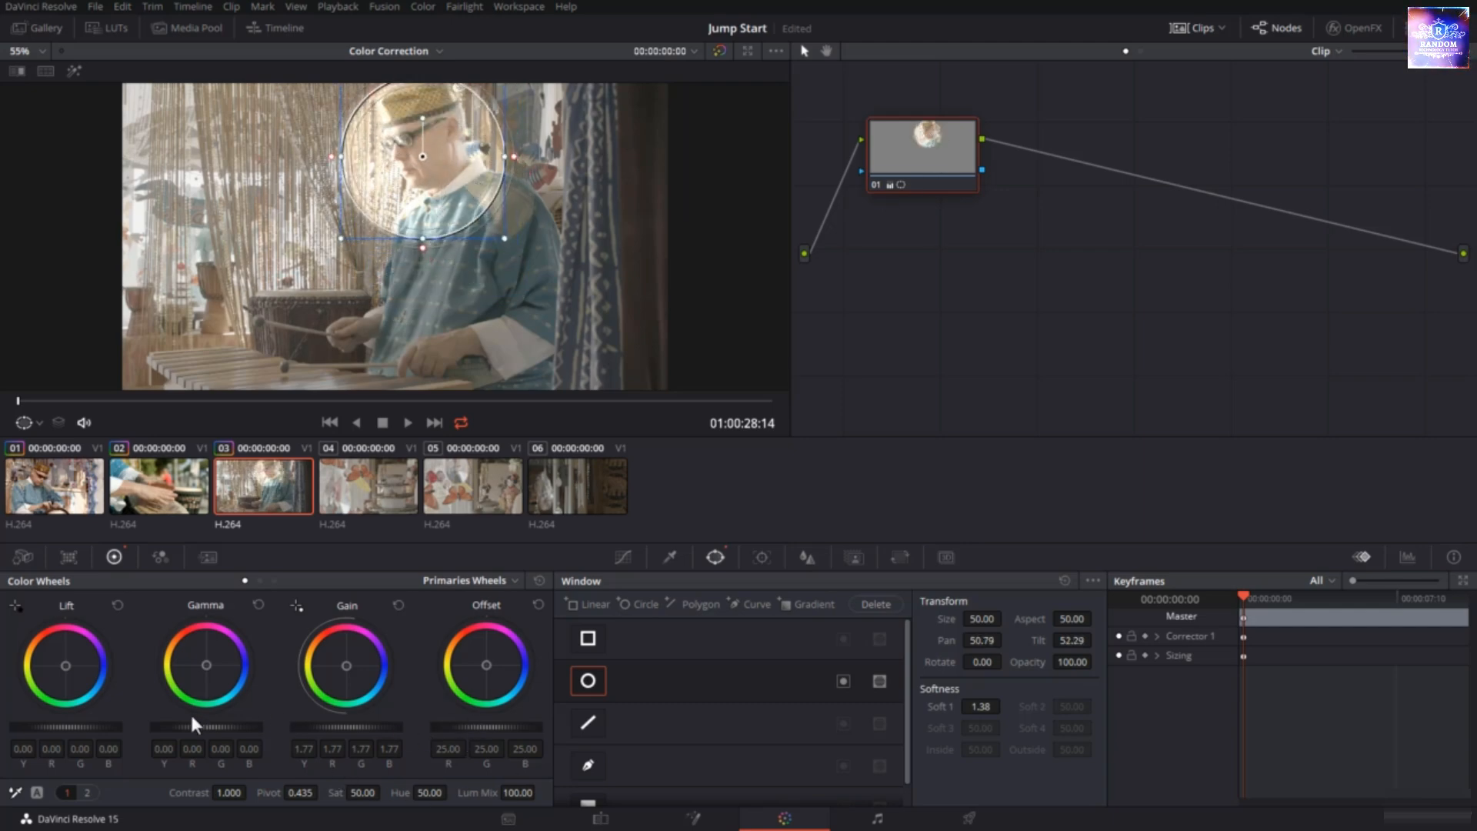
pyautogui.moveTo(206, 727); pyautogui.dragTo(225, 727)
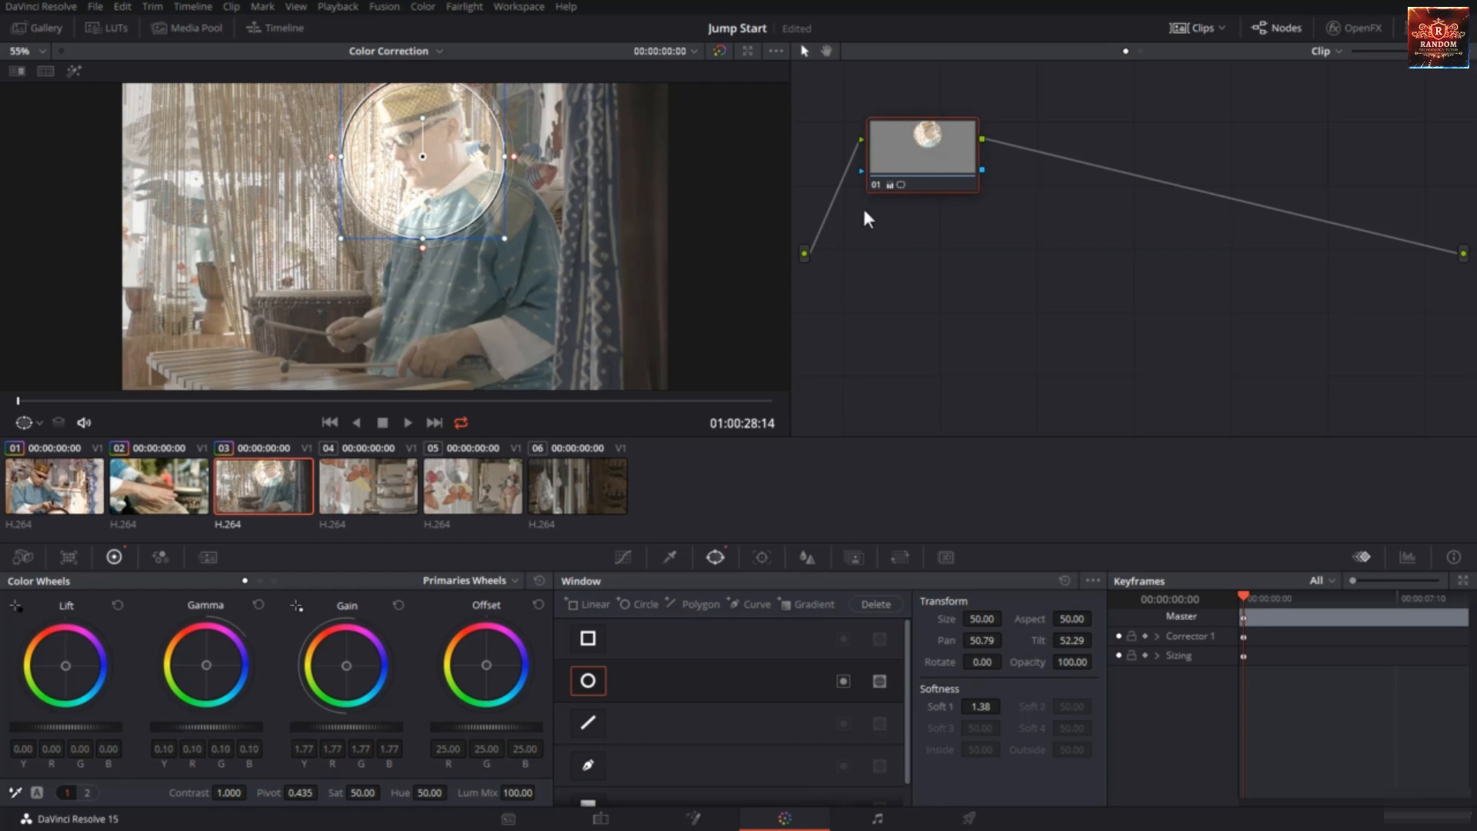
# Add an outside node after the circle window's node 01
pyautogui.rightClick(910, 153)
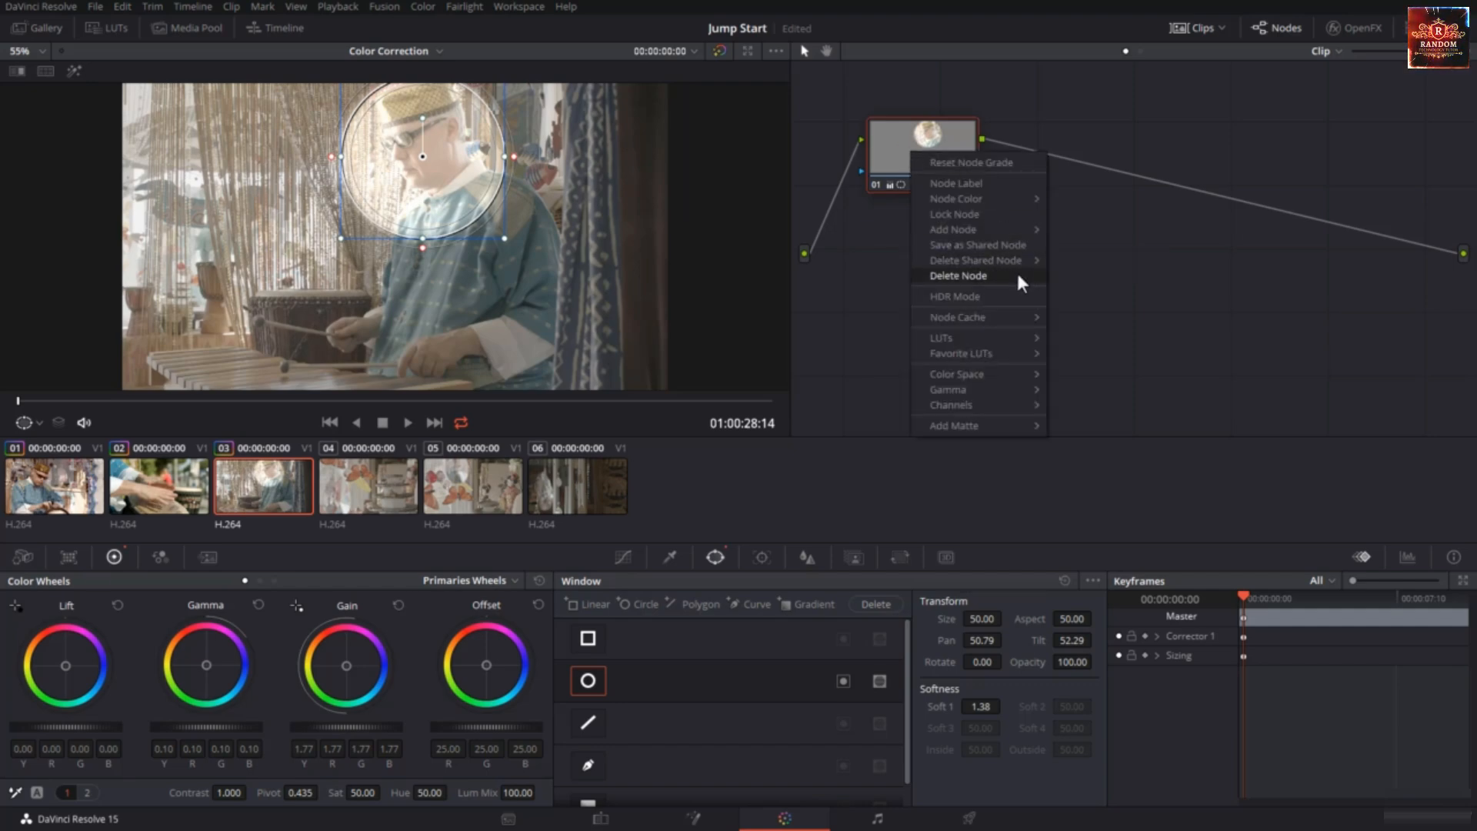
pyautogui.moveTo(1017, 225)
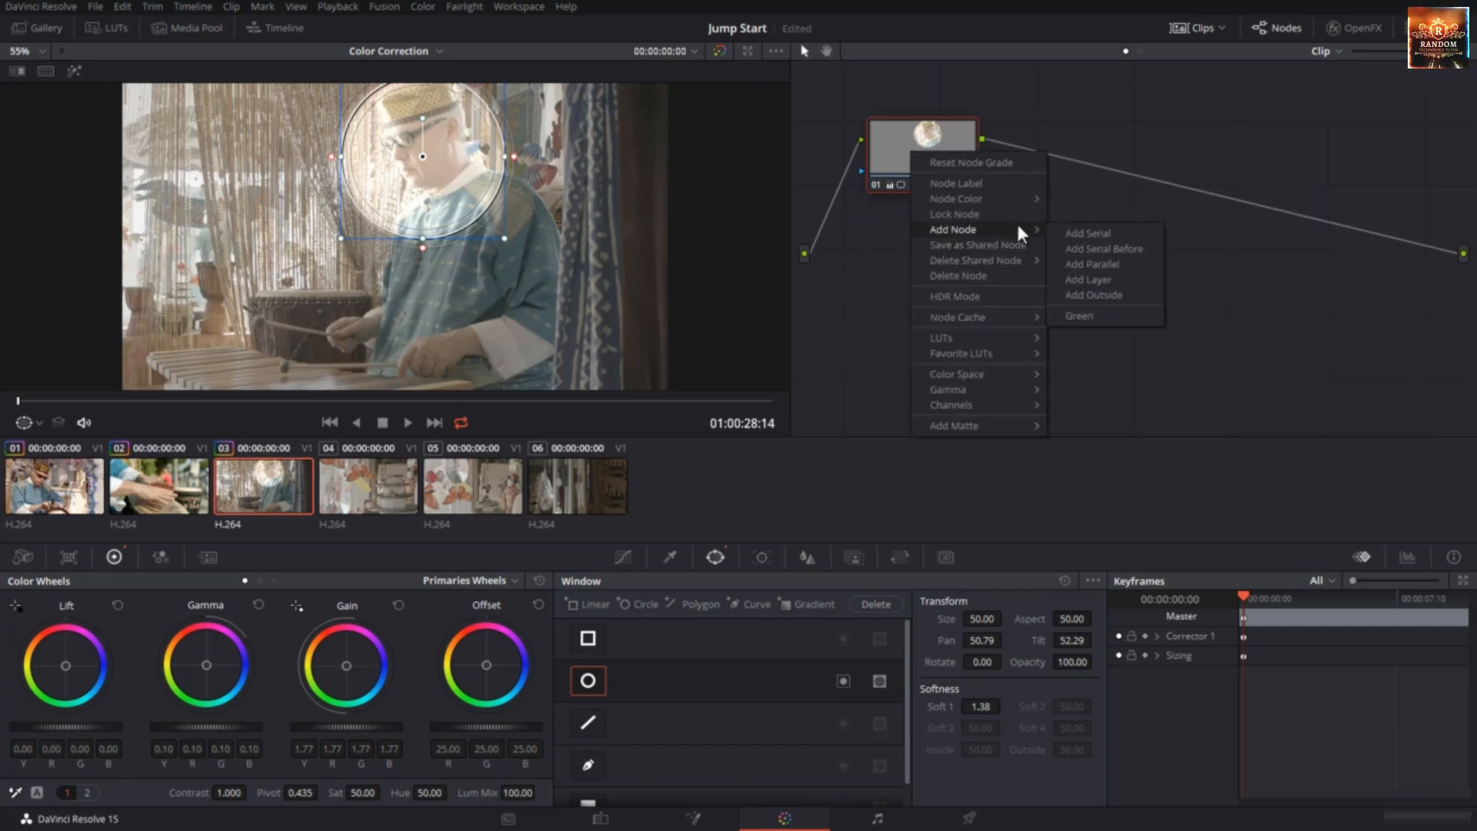
pyautogui.click(1100, 297)
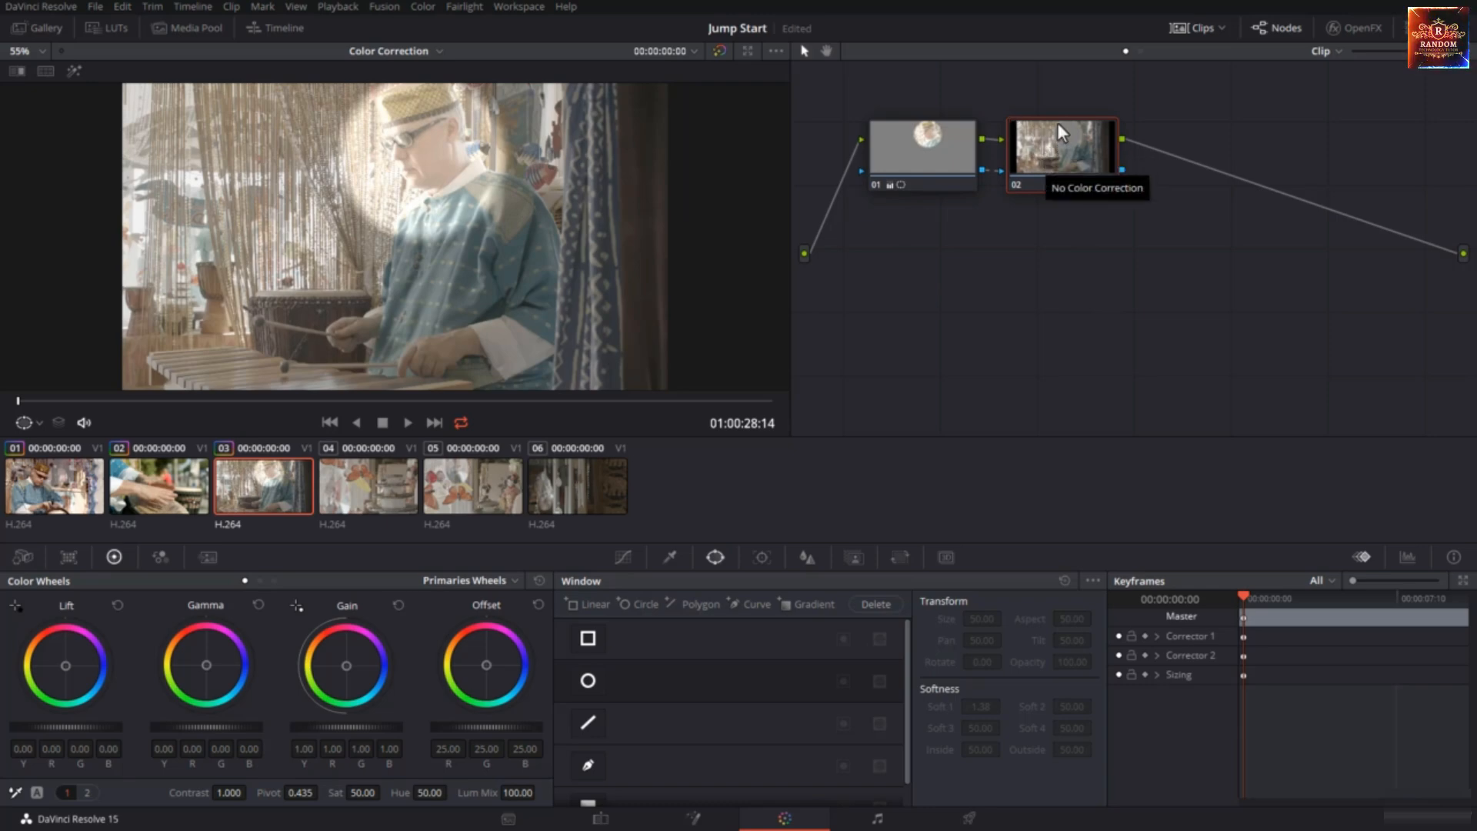
# Darken the area outside the circle by lowering the master Lift of node 02 to -0.26
pyautogui.click(933, 152)
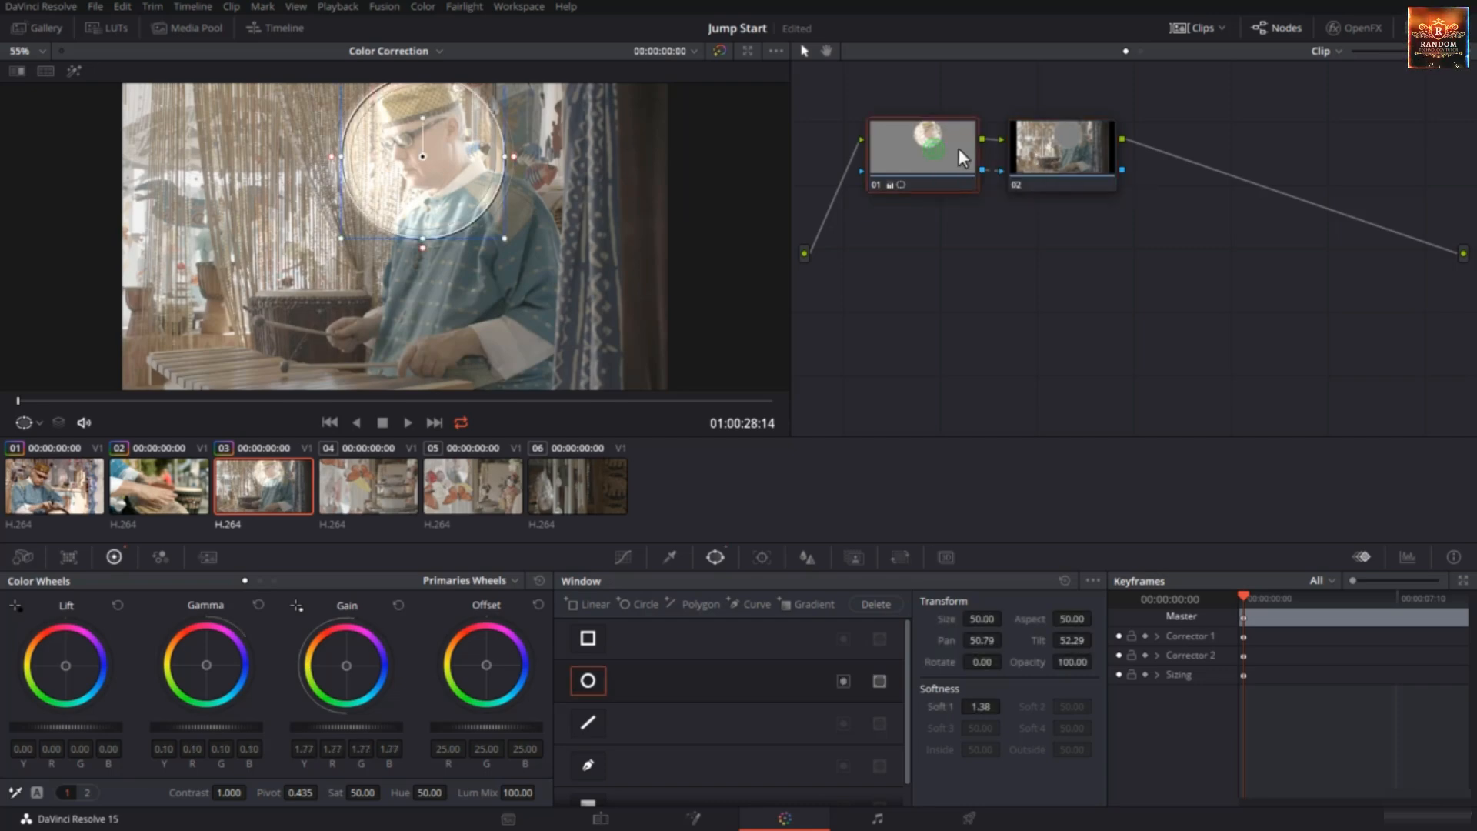
pyautogui.click(1038, 154)
pyautogui.moveTo(95, 723); pyautogui.dragTo(69, 723)
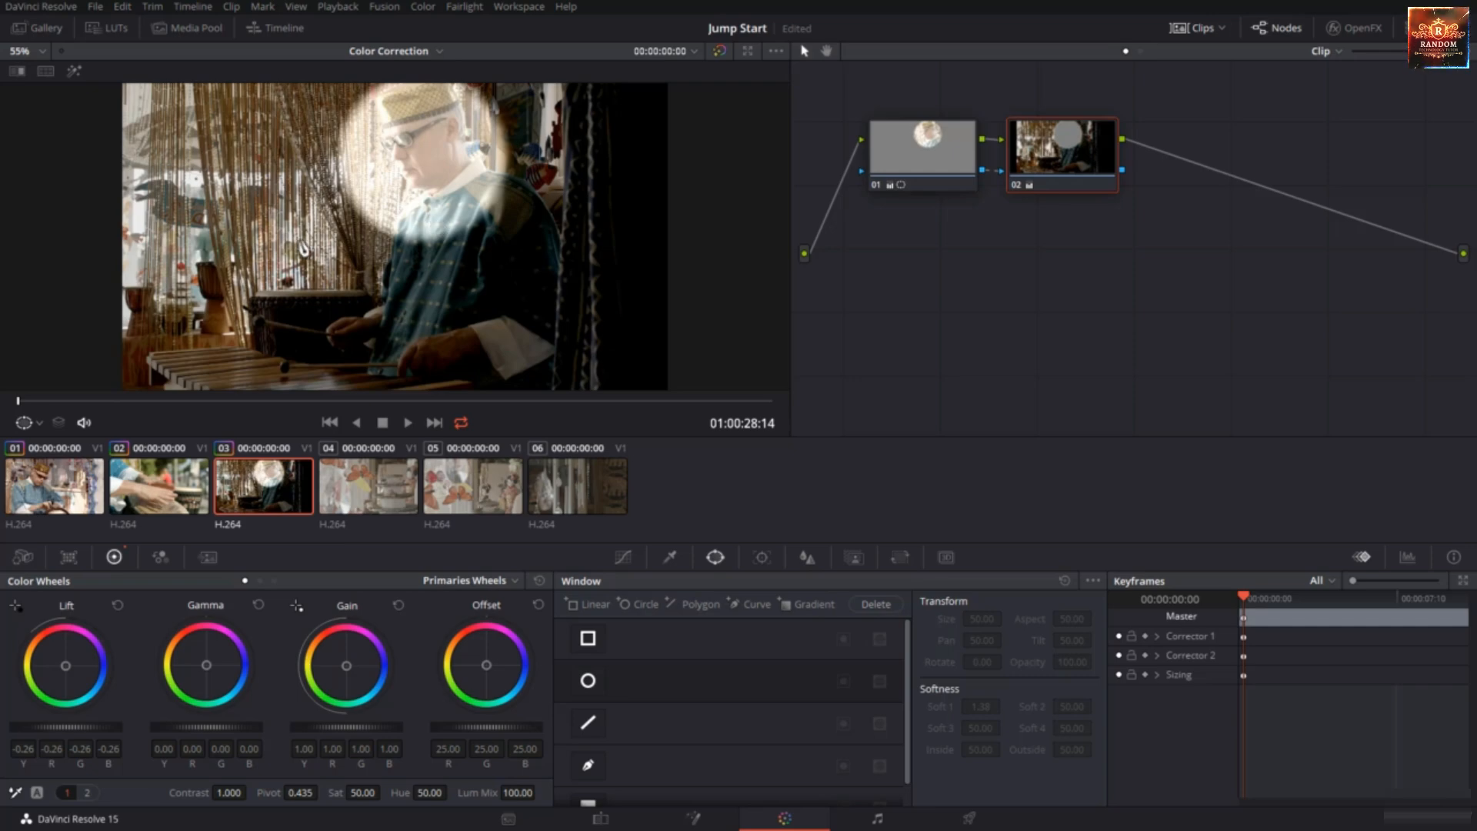
# Reset all grades and nodes of clip 03
pyautogui.rightClick(992, 263)
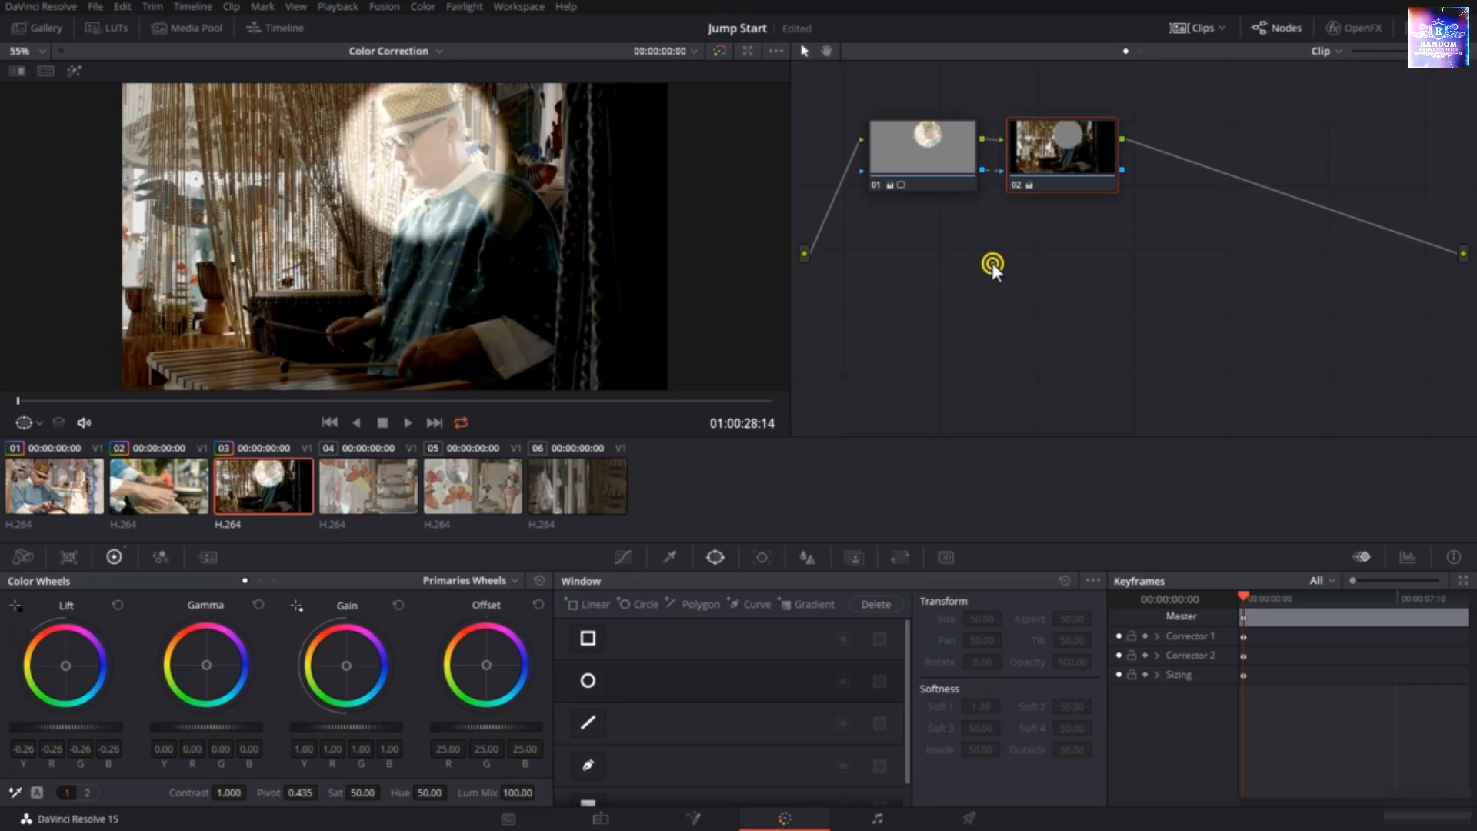
pyautogui.click(1010, 275)
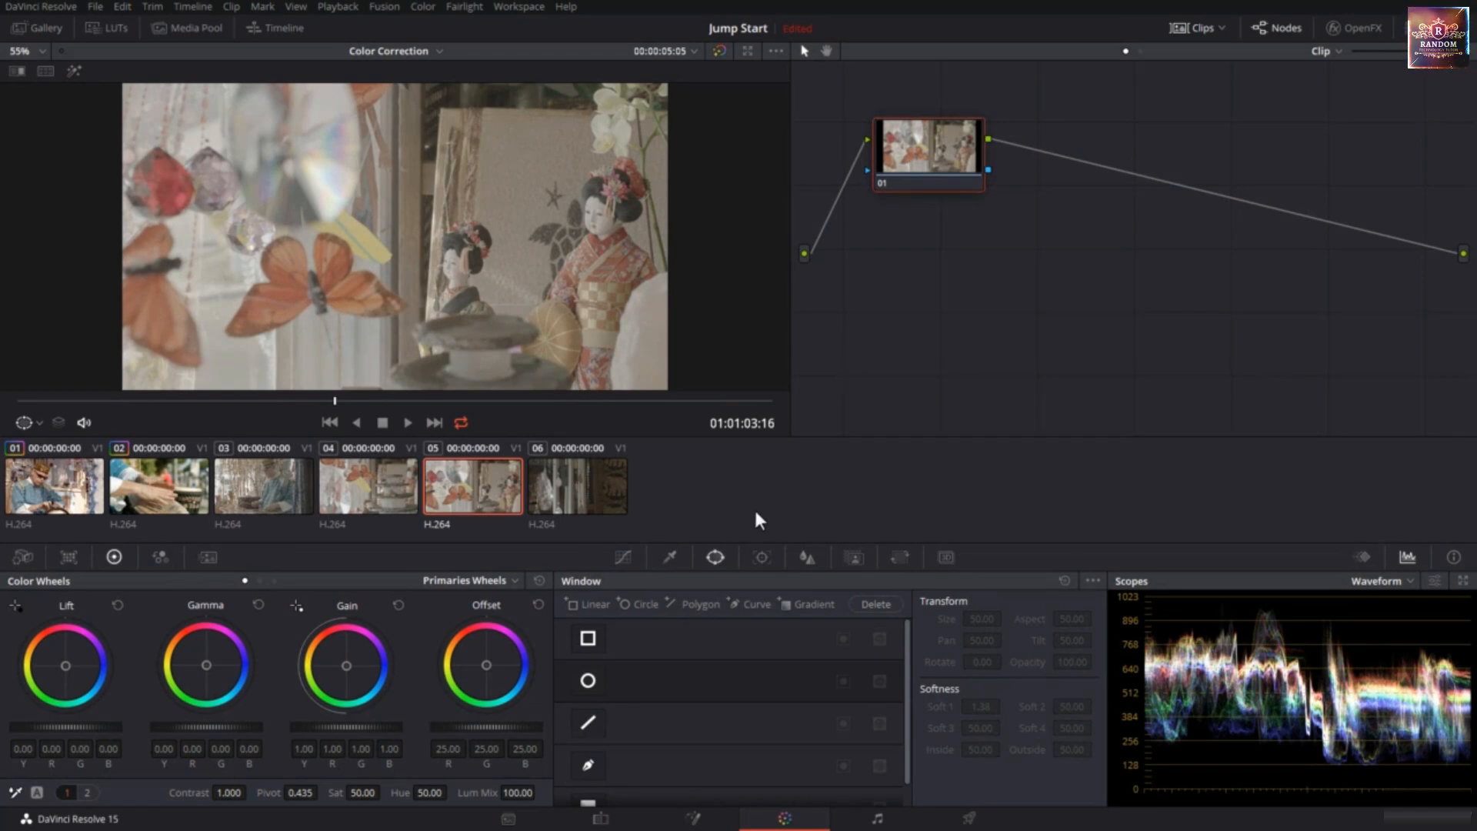
# Open the scopes in a floating window below the viewer image and switch the display to Waveform
pyautogui.click(1462, 580)
pyautogui.moveTo(1133, 280); pyautogui.dragTo(429, 394)
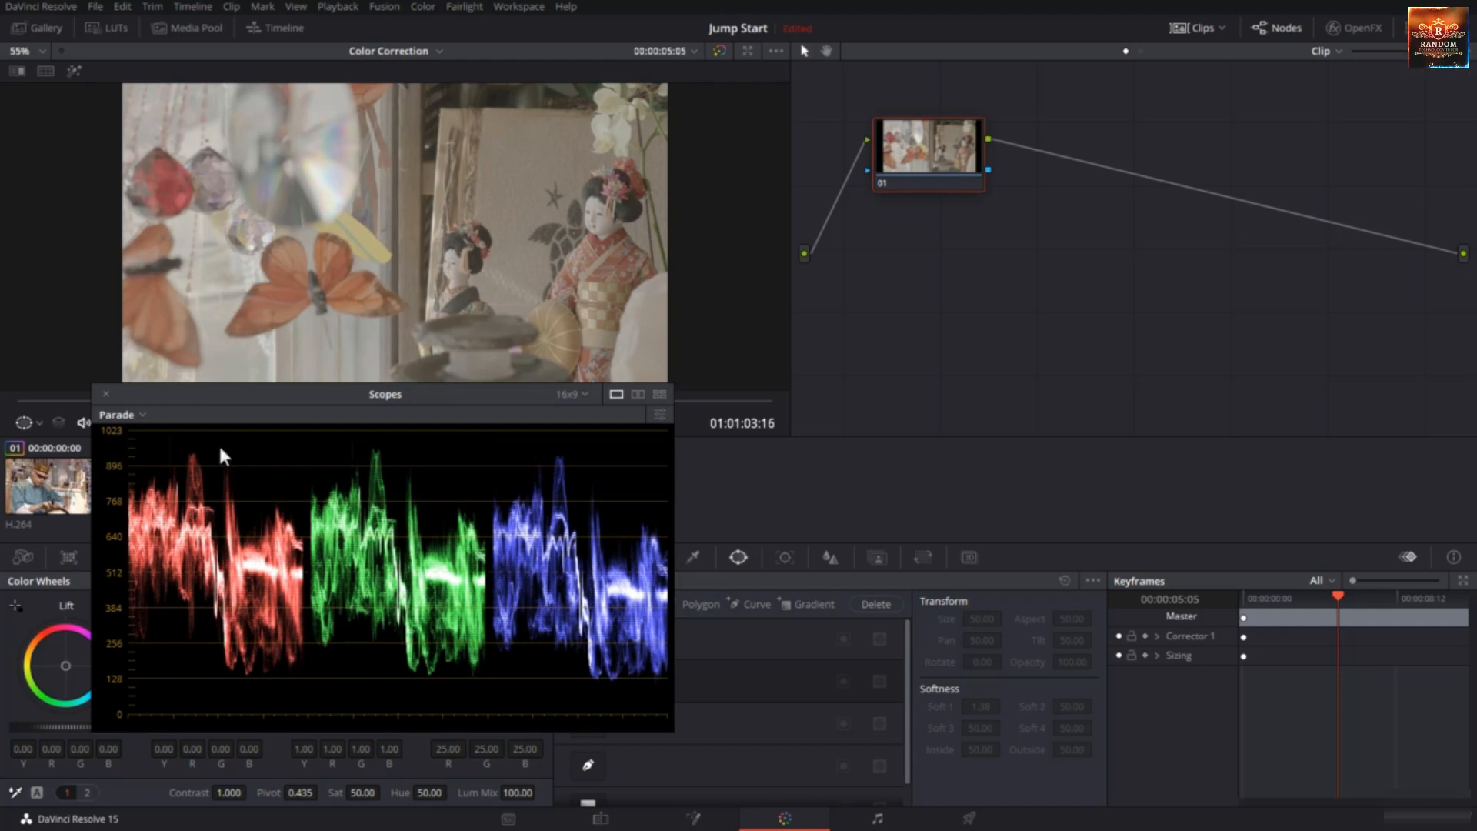
pyautogui.click(108, 420)
pyautogui.click(160, 454)
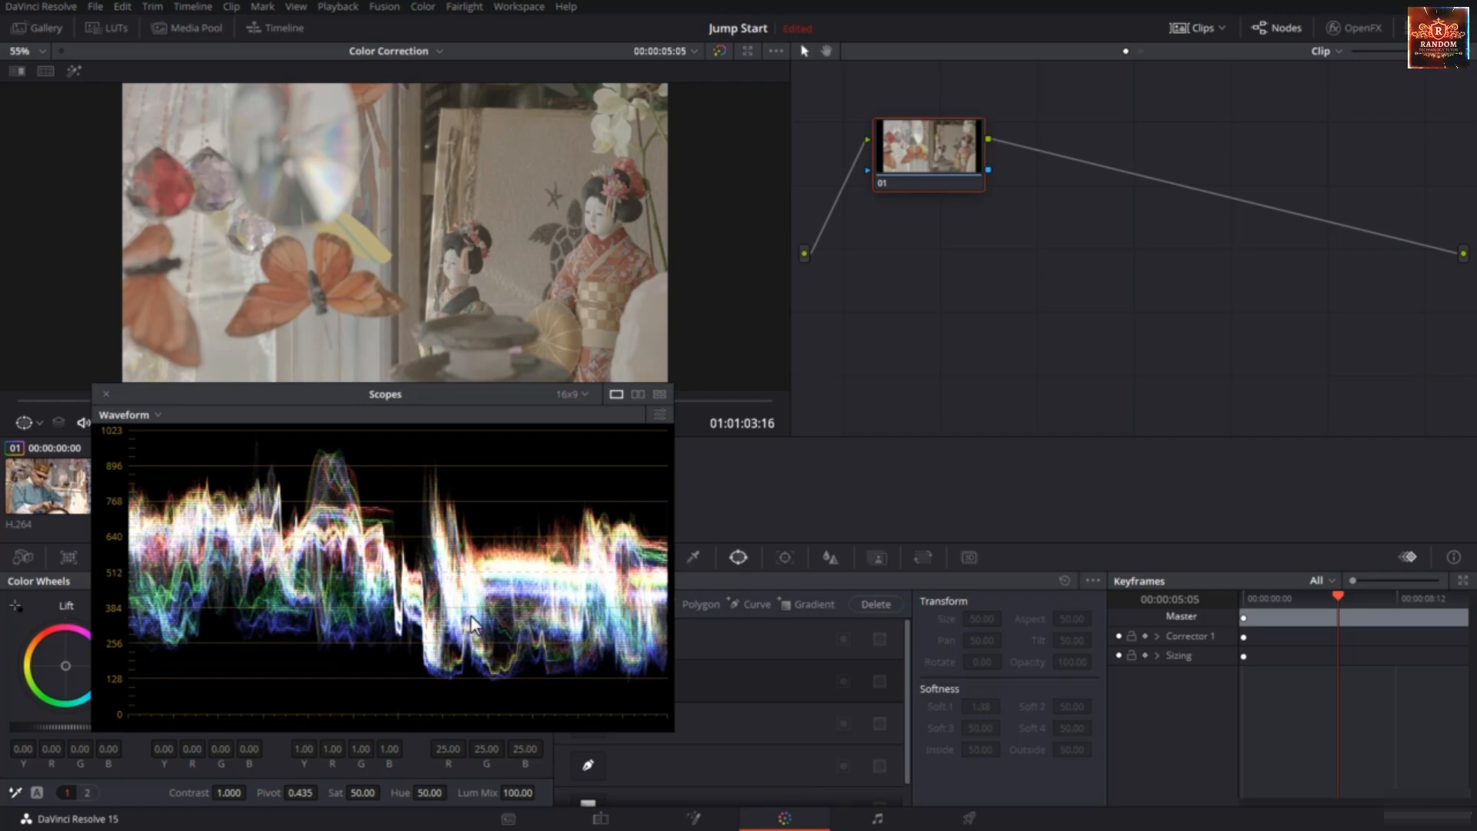
# Compare the waveforms of clips 03, 04 and 05 with their images, keeping the scopes window below the viewer
pyautogui.moveTo(426, 396); pyautogui.dragTo(728, 403)
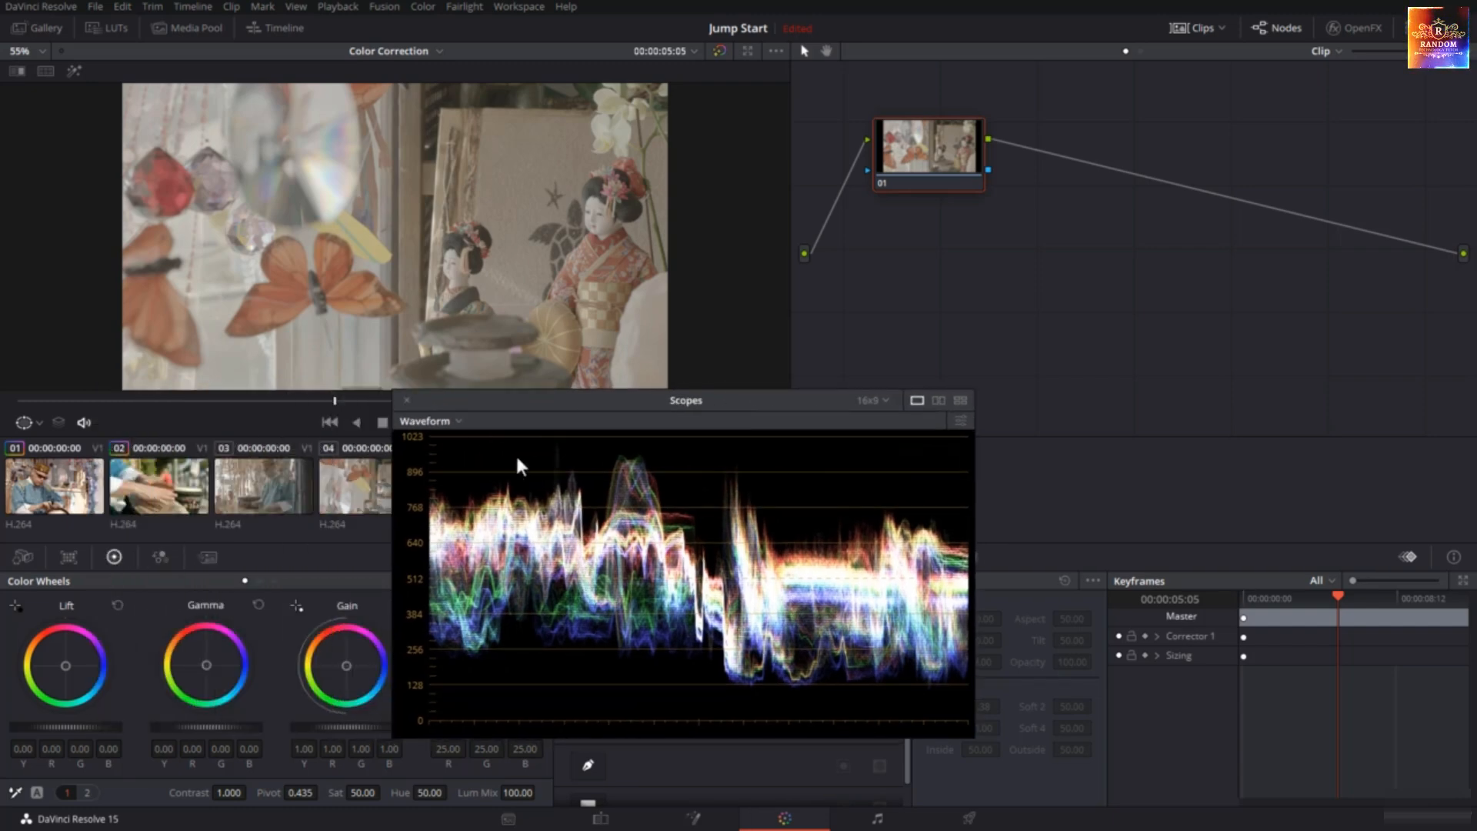
pyautogui.click(272, 489)
pyautogui.moveTo(657, 403); pyautogui.dragTo(362, 420)
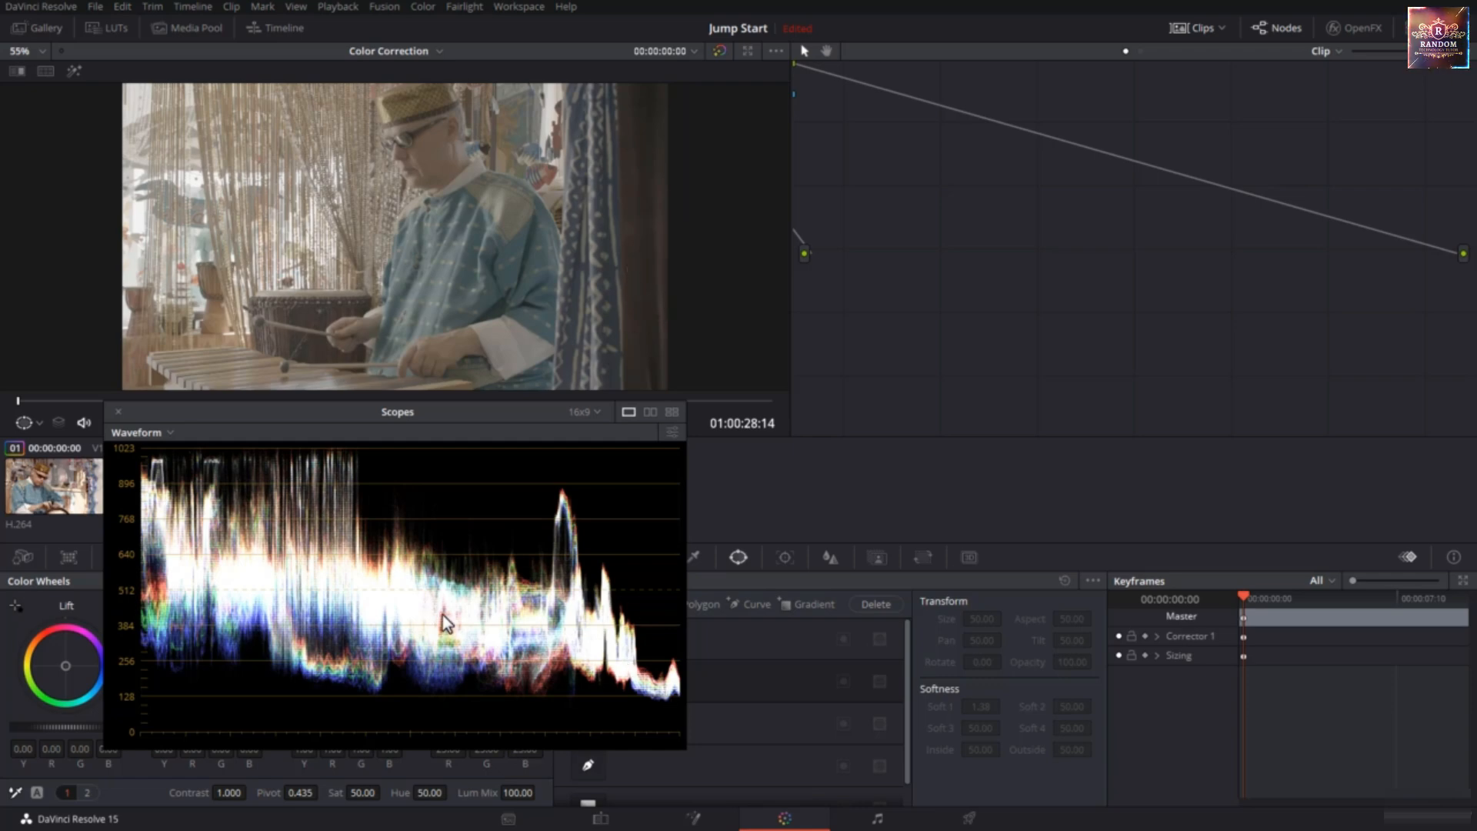
pyautogui.moveTo(358, 415); pyautogui.dragTo(669, 436)
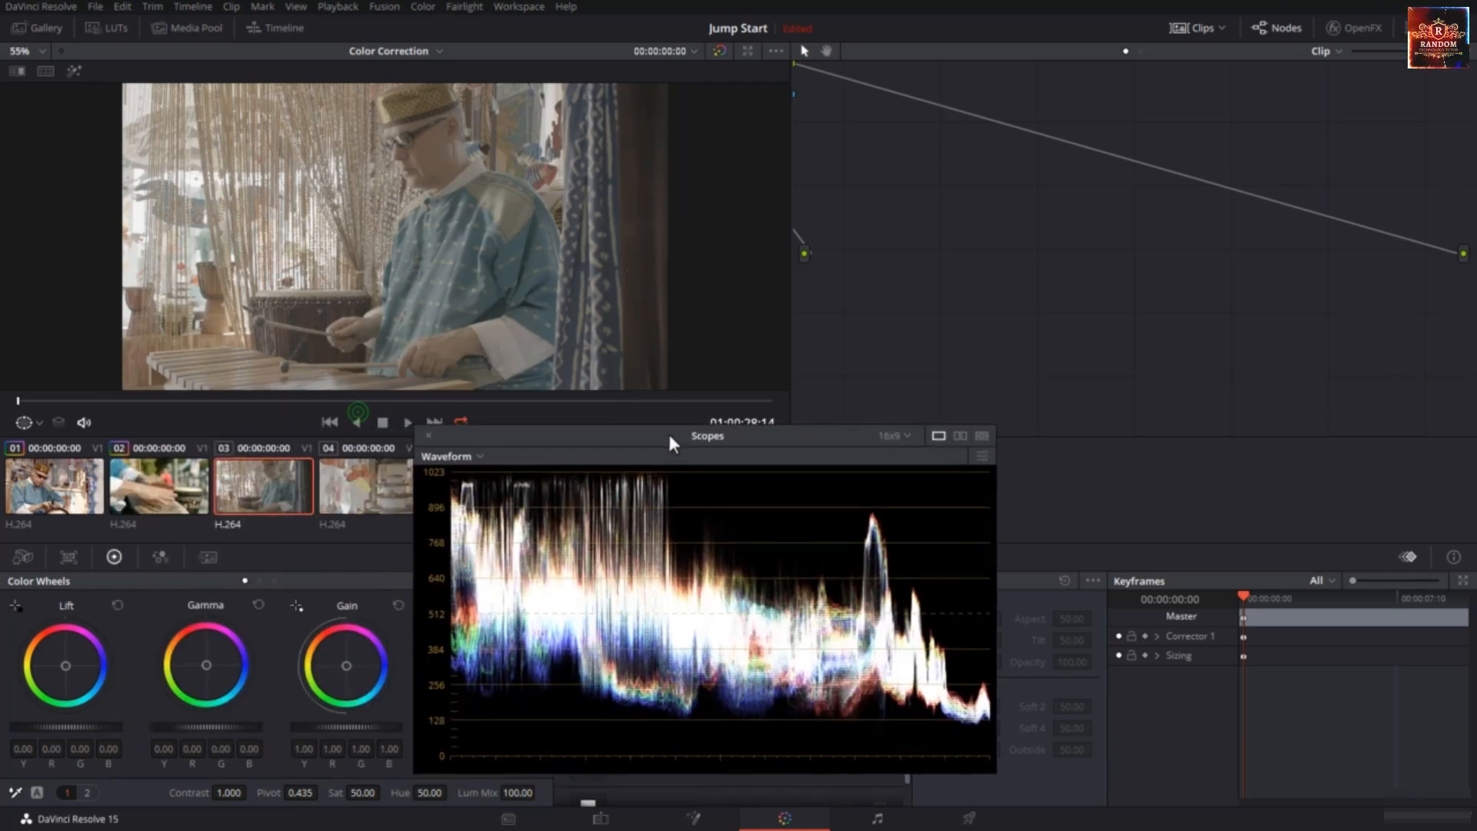
pyautogui.click(393, 484)
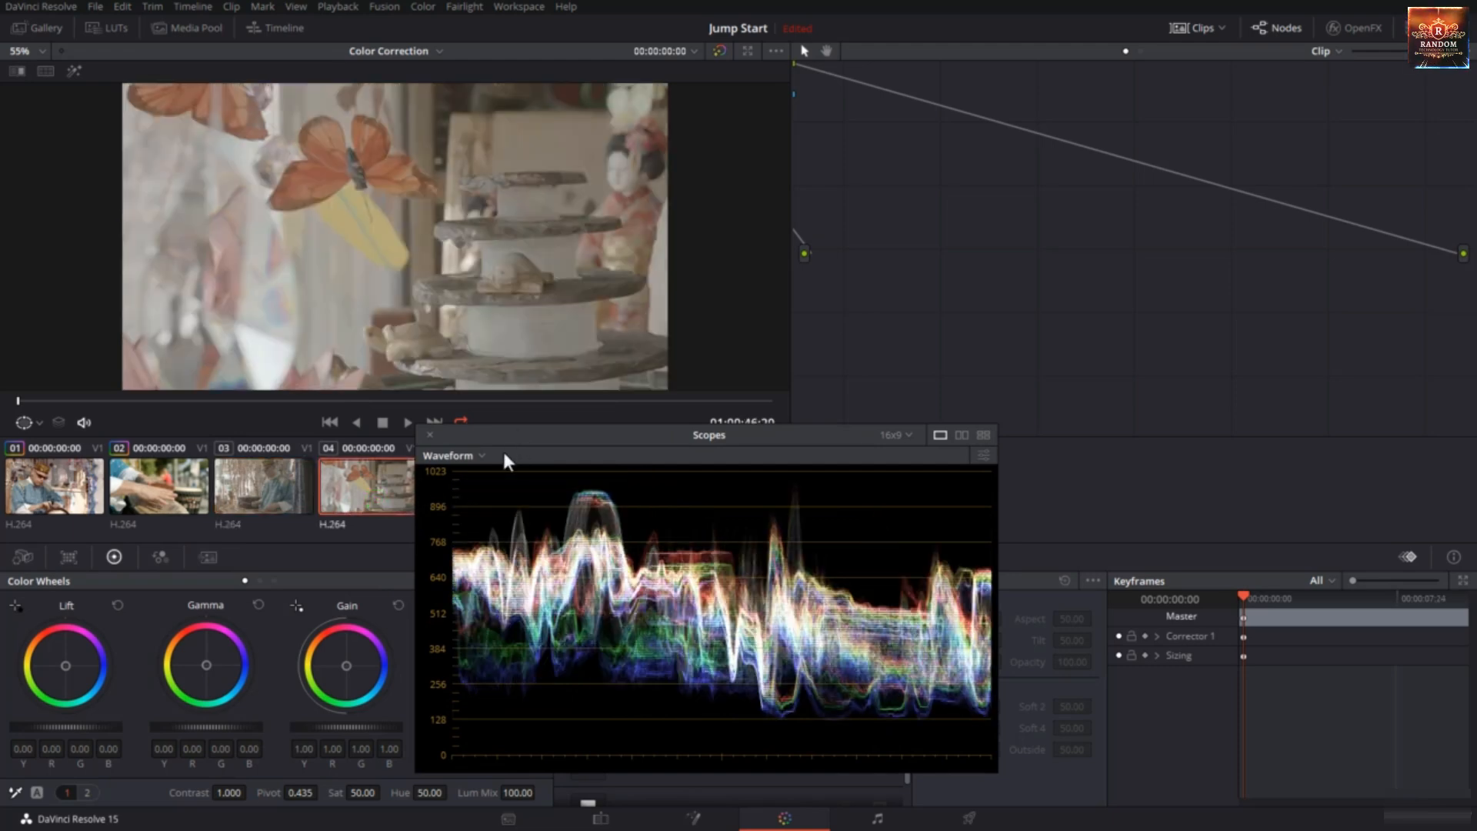
pyautogui.moveTo(513, 436); pyautogui.dragTo(203, 413)
pyautogui.click(445, 474)
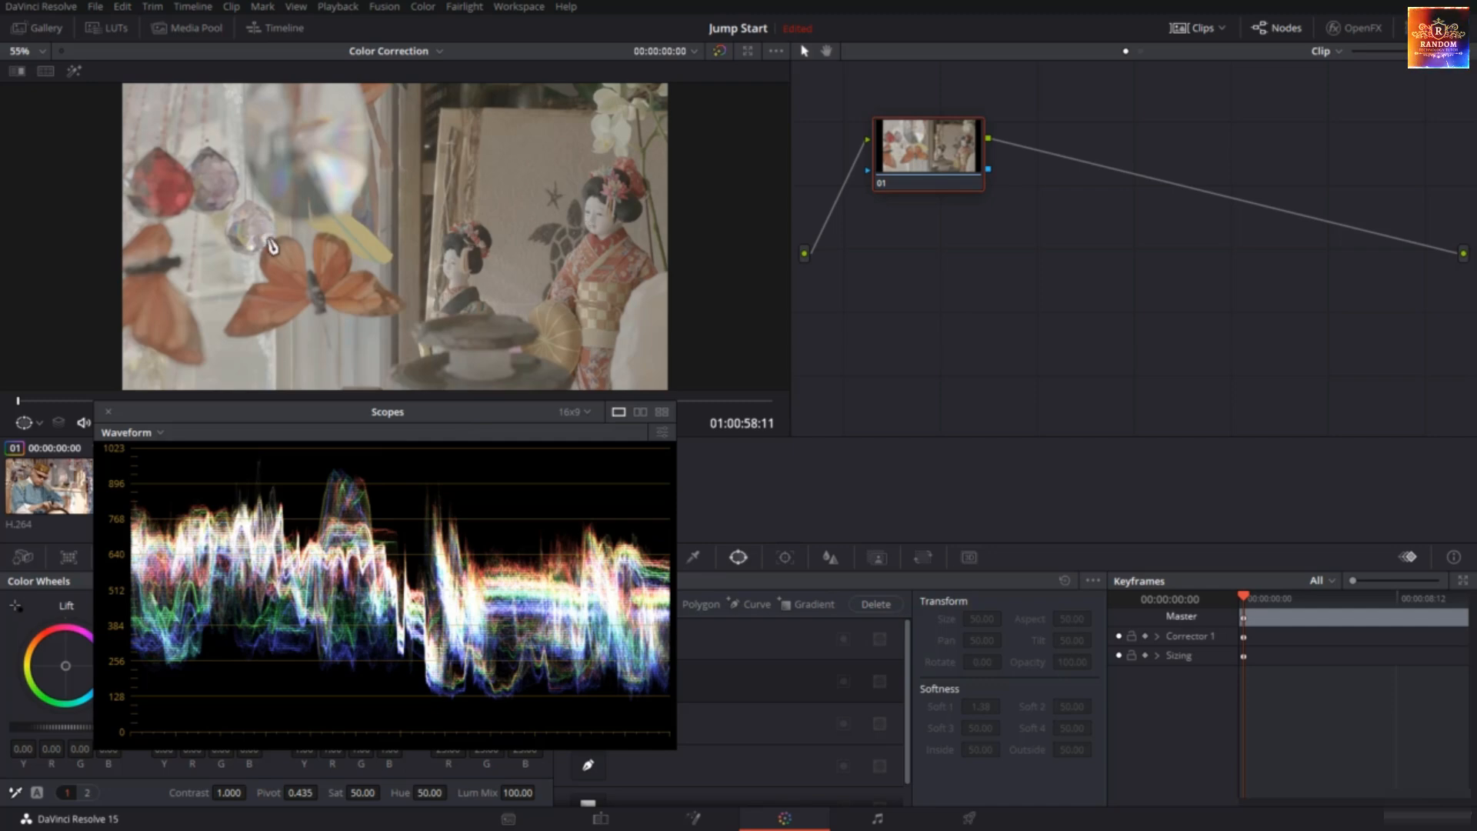
# Place the scopes window over the node graph and pick the white point of clip 05 from the large doll's white face
pyautogui.moveTo(280, 410); pyautogui.dragTo(1018, 287)
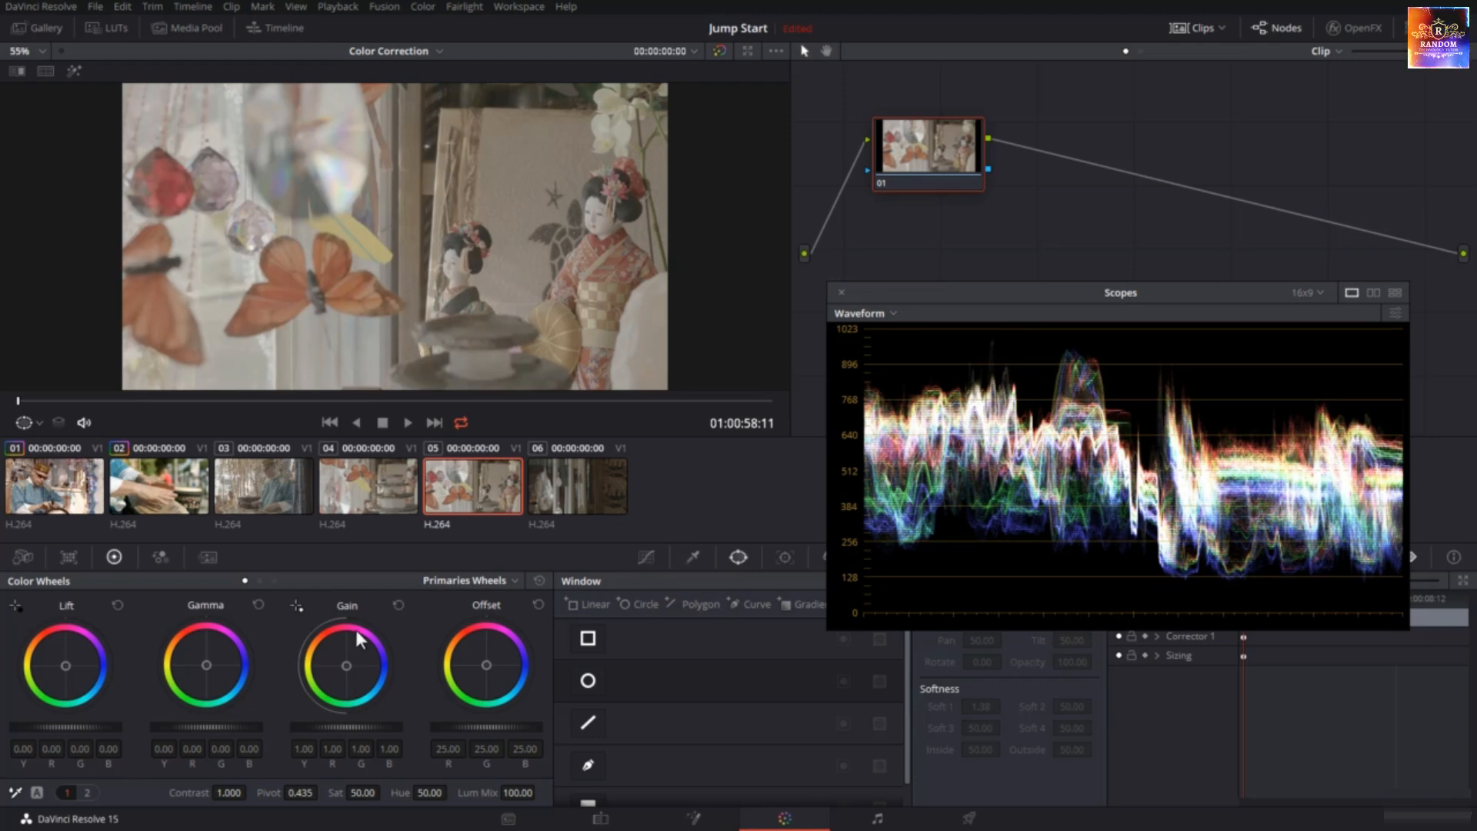
pyautogui.click(297, 605)
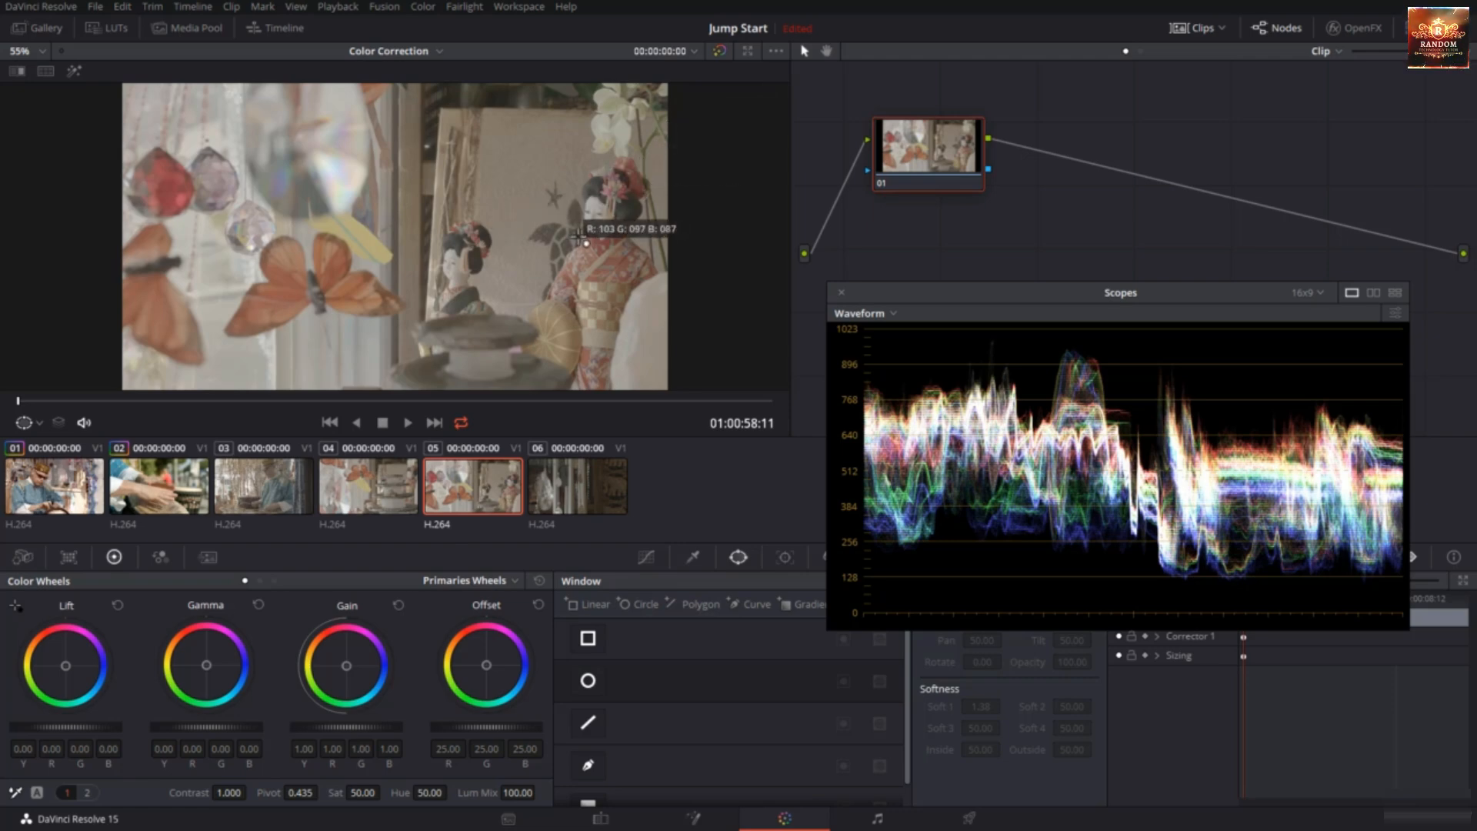
pyautogui.click(595, 207)
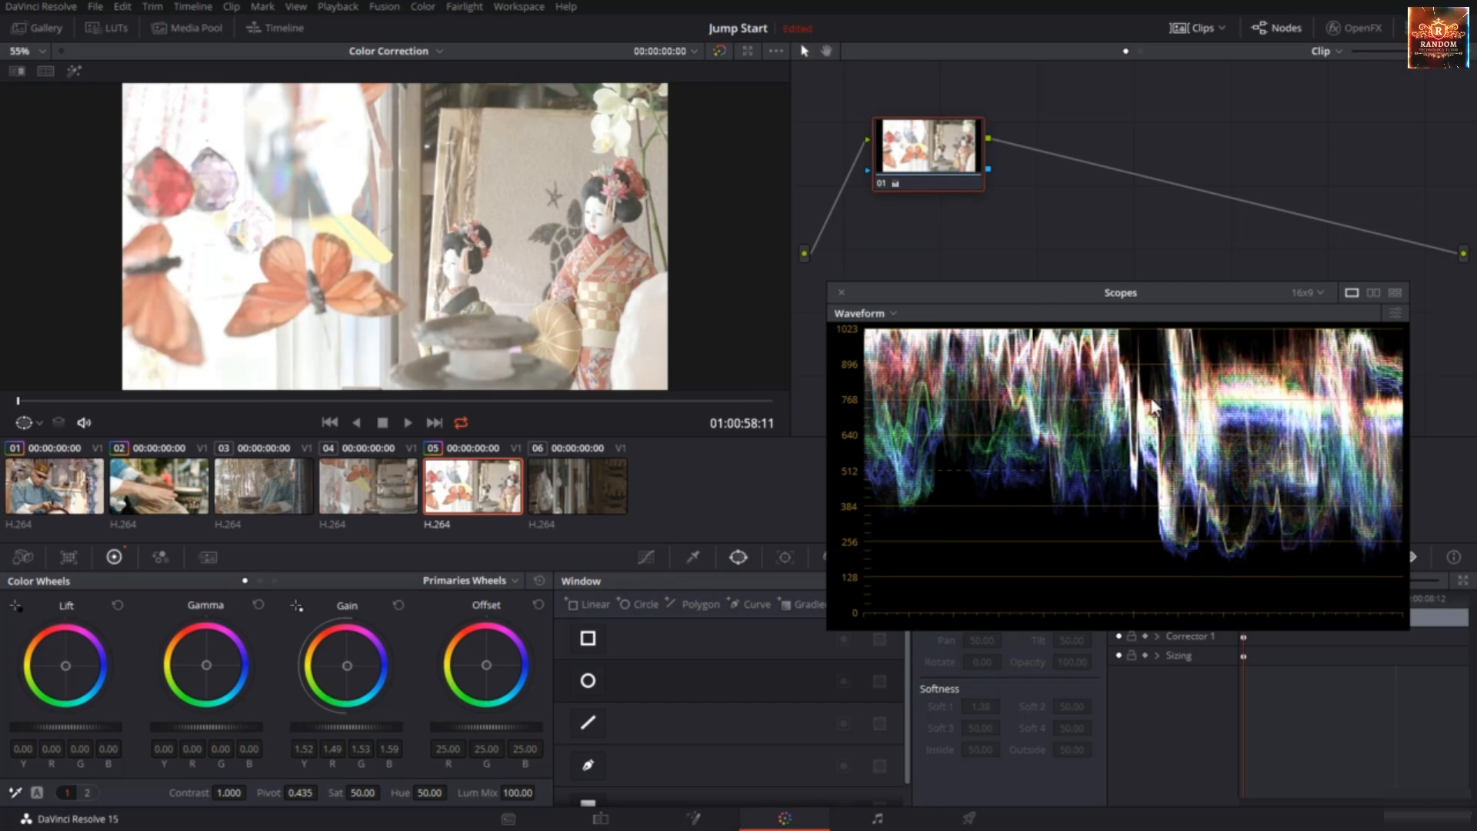
# Pick the black point of clip 05 from the large doll's black hair, and reset all the primary color wheels
pyautogui.click(16, 605)
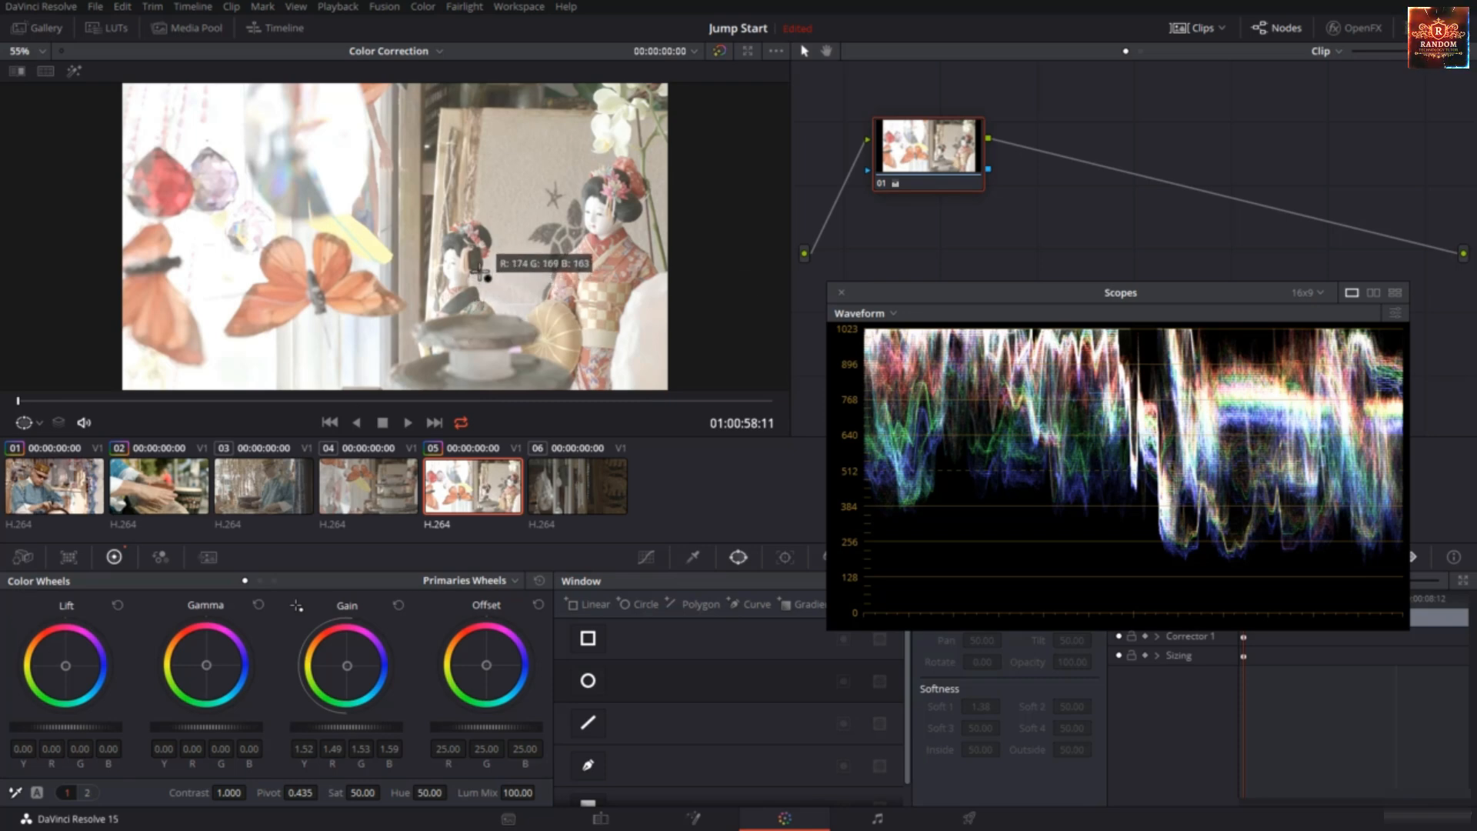
pyautogui.click(630, 219)
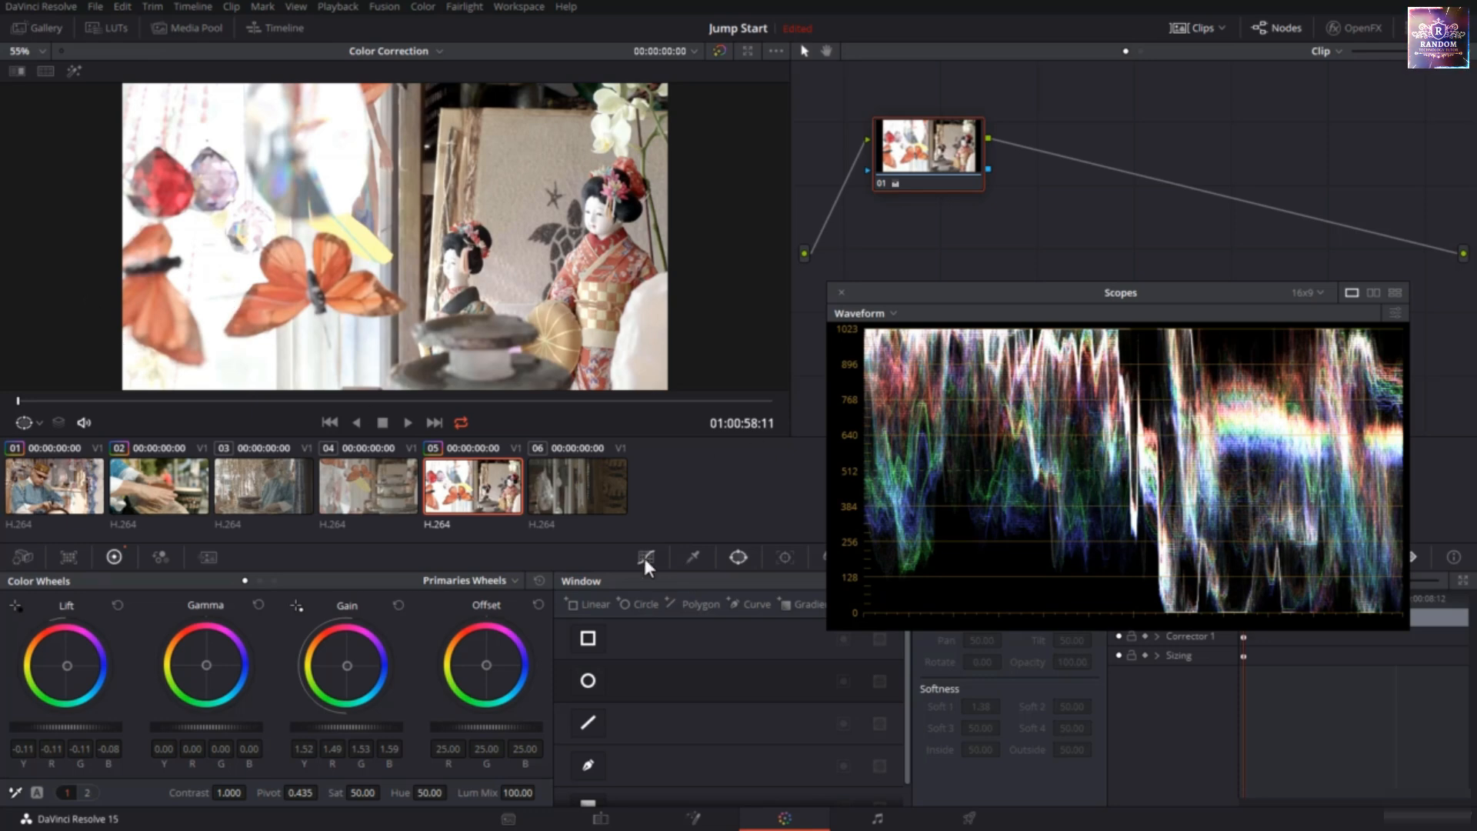
pyautogui.click(535, 581)
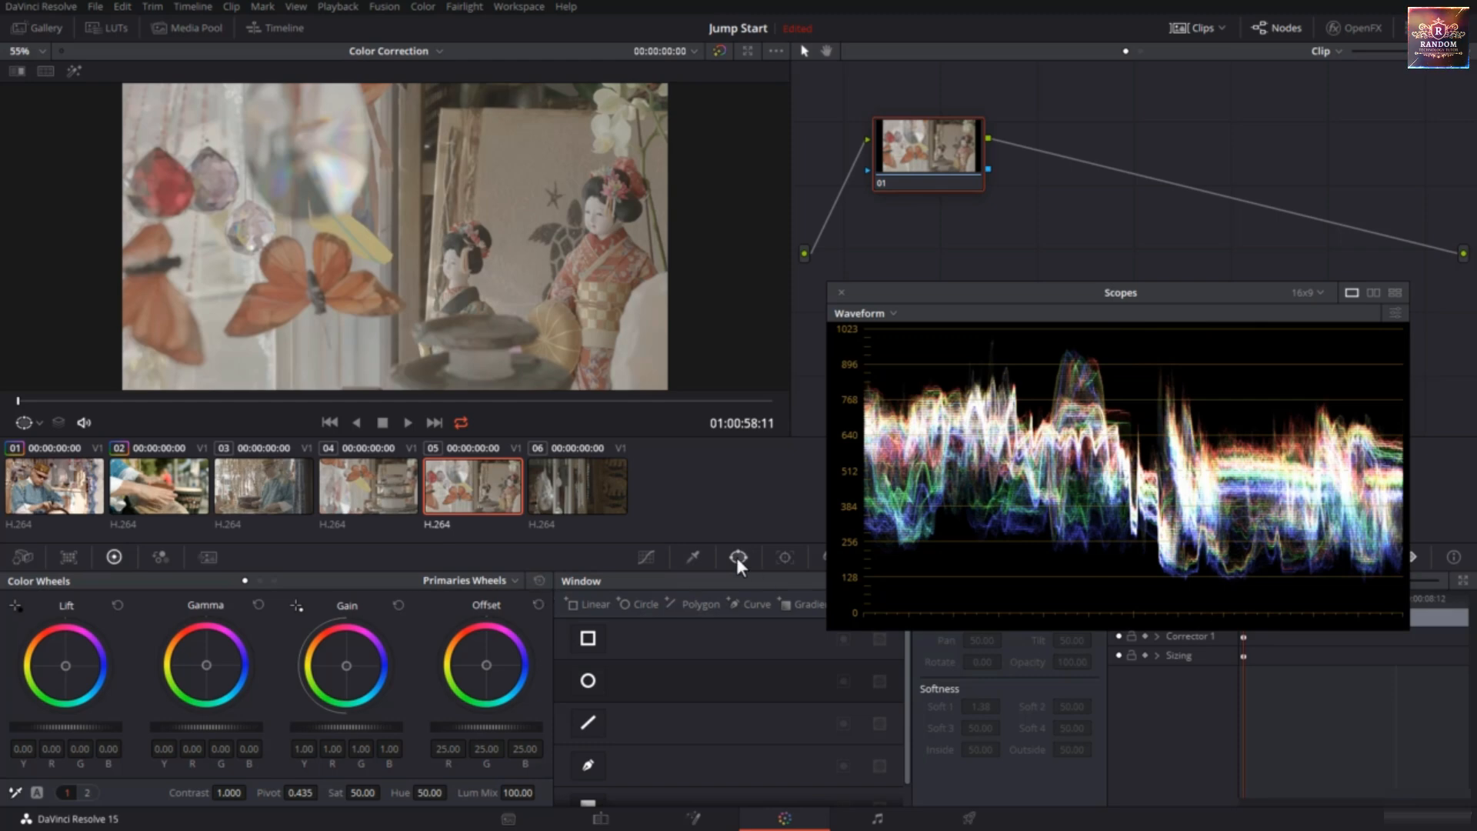
# Place a linear window over the crystals and butterflies on node 01, at pan 45.09 and tilt 52.73, widened toward the dolls with Soft 3 at 3.95
pyautogui.click(593, 640)
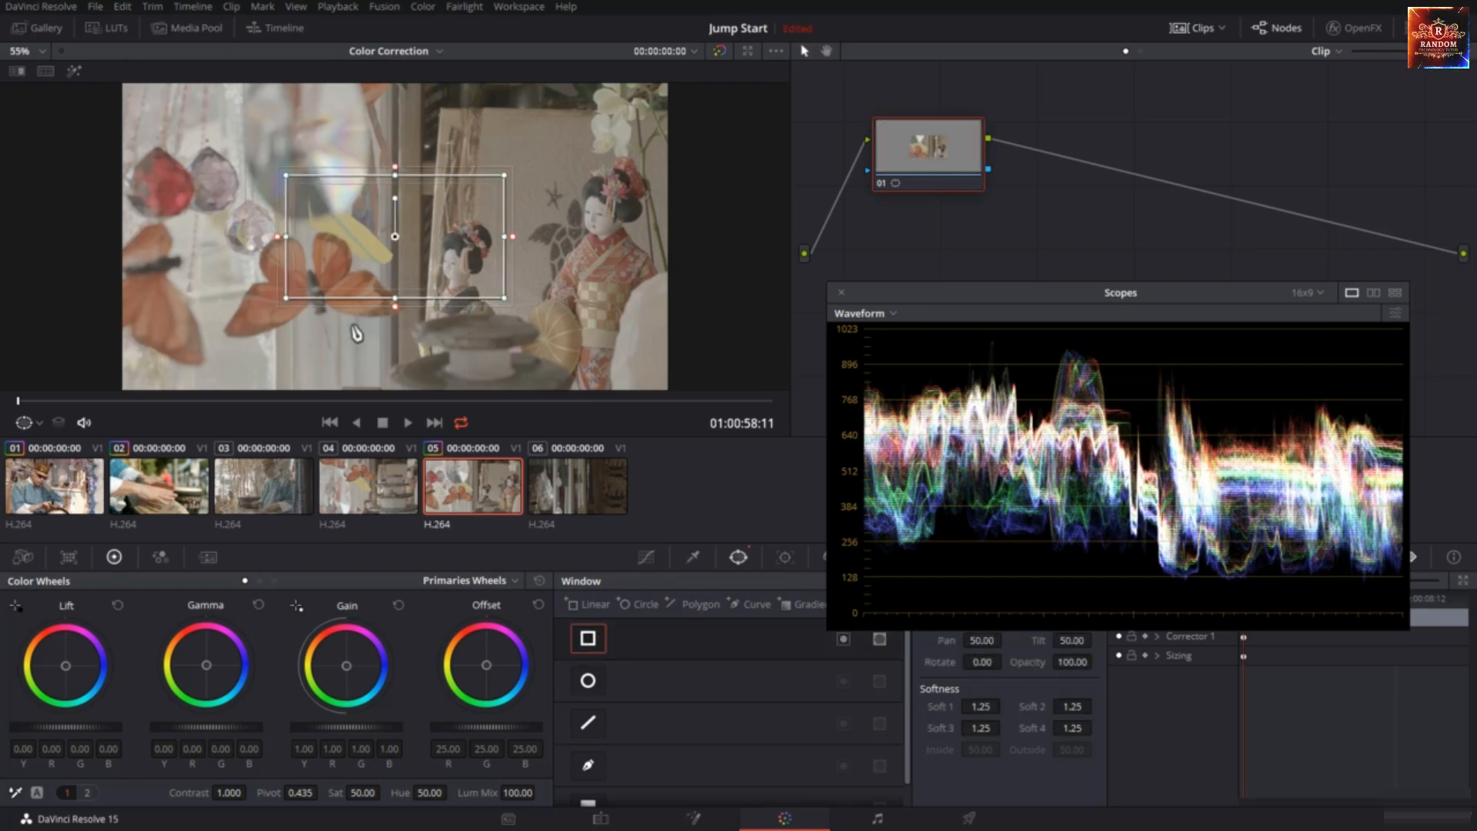
pyautogui.moveTo(423, 253); pyautogui.dragTo(225, 403)
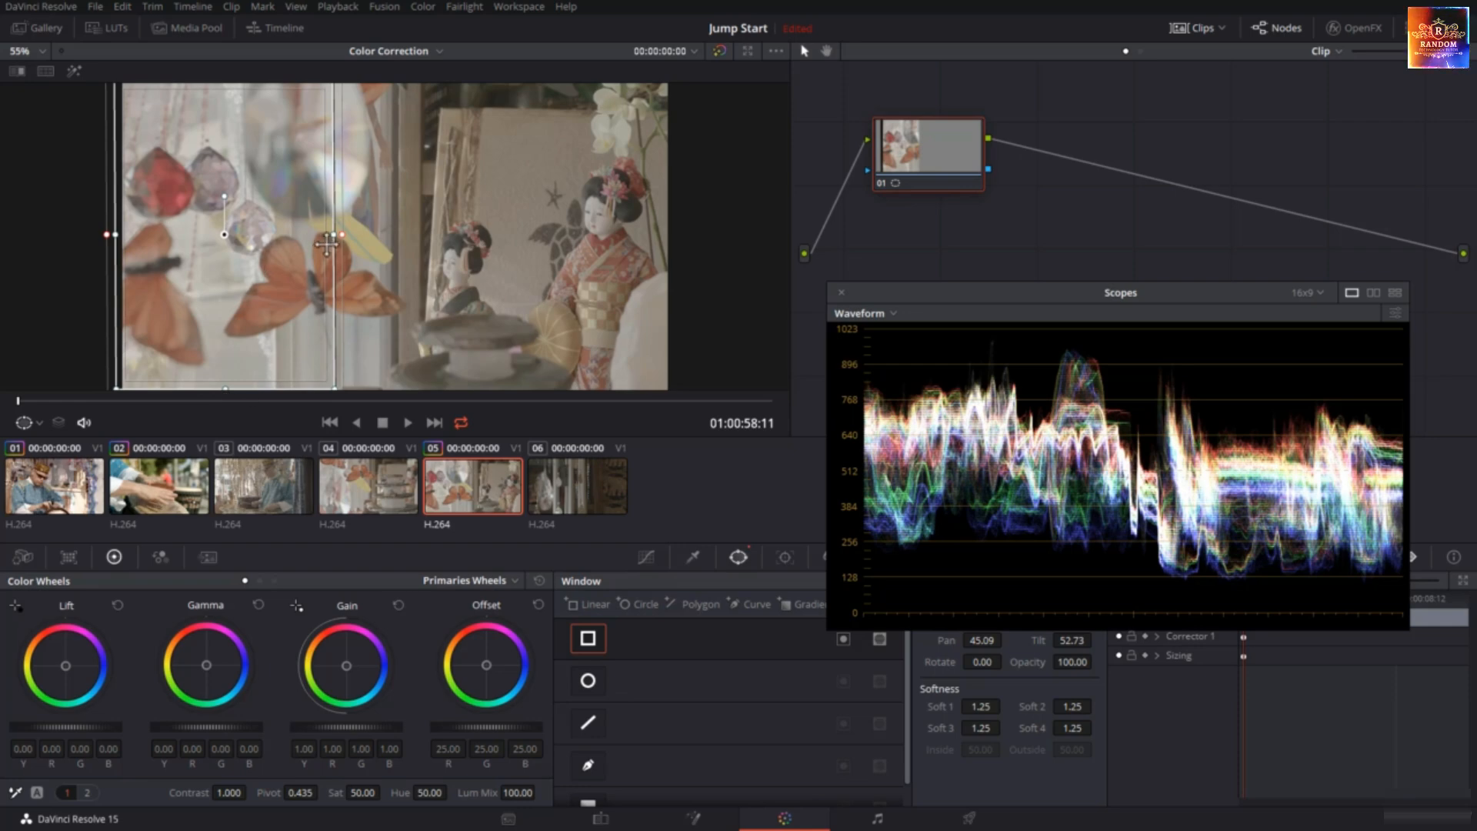
pyautogui.moveTo(332, 234); pyautogui.dragTo(422, 248)
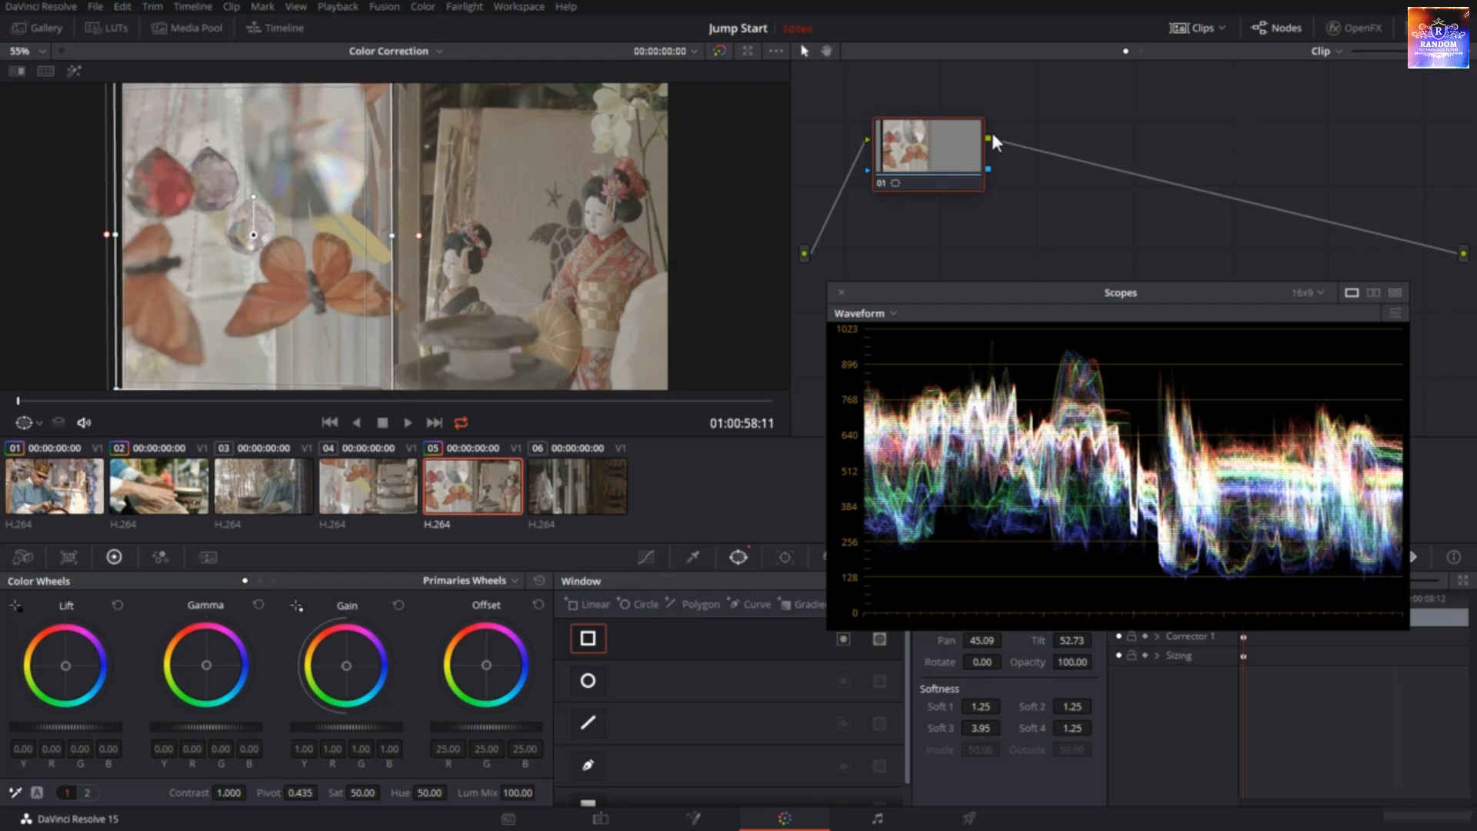
# Add an outside node to node 01 to isolate the area with the dolls
pyautogui.rightClick(905, 146)
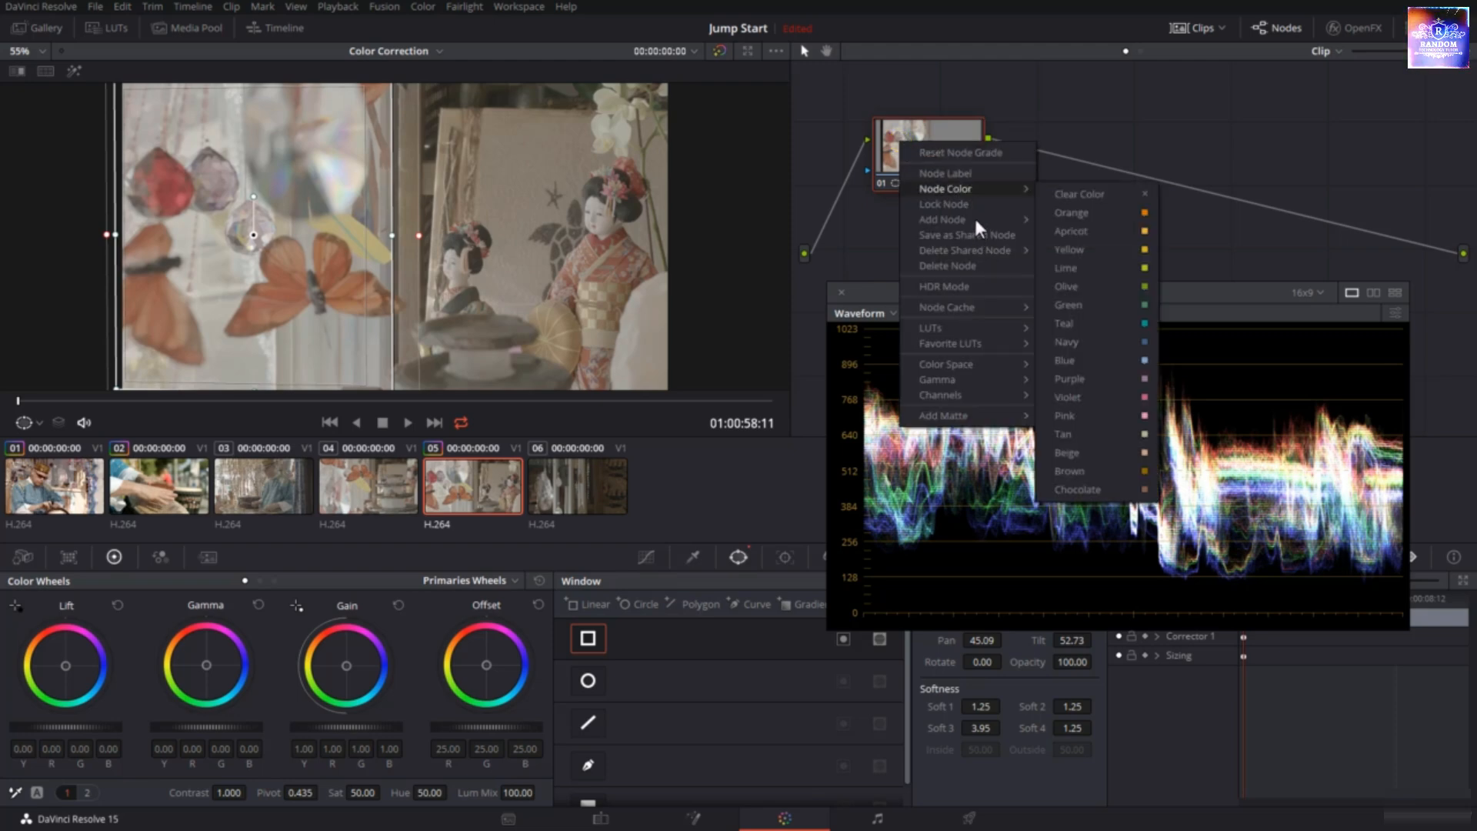
pyautogui.moveTo(953, 219)
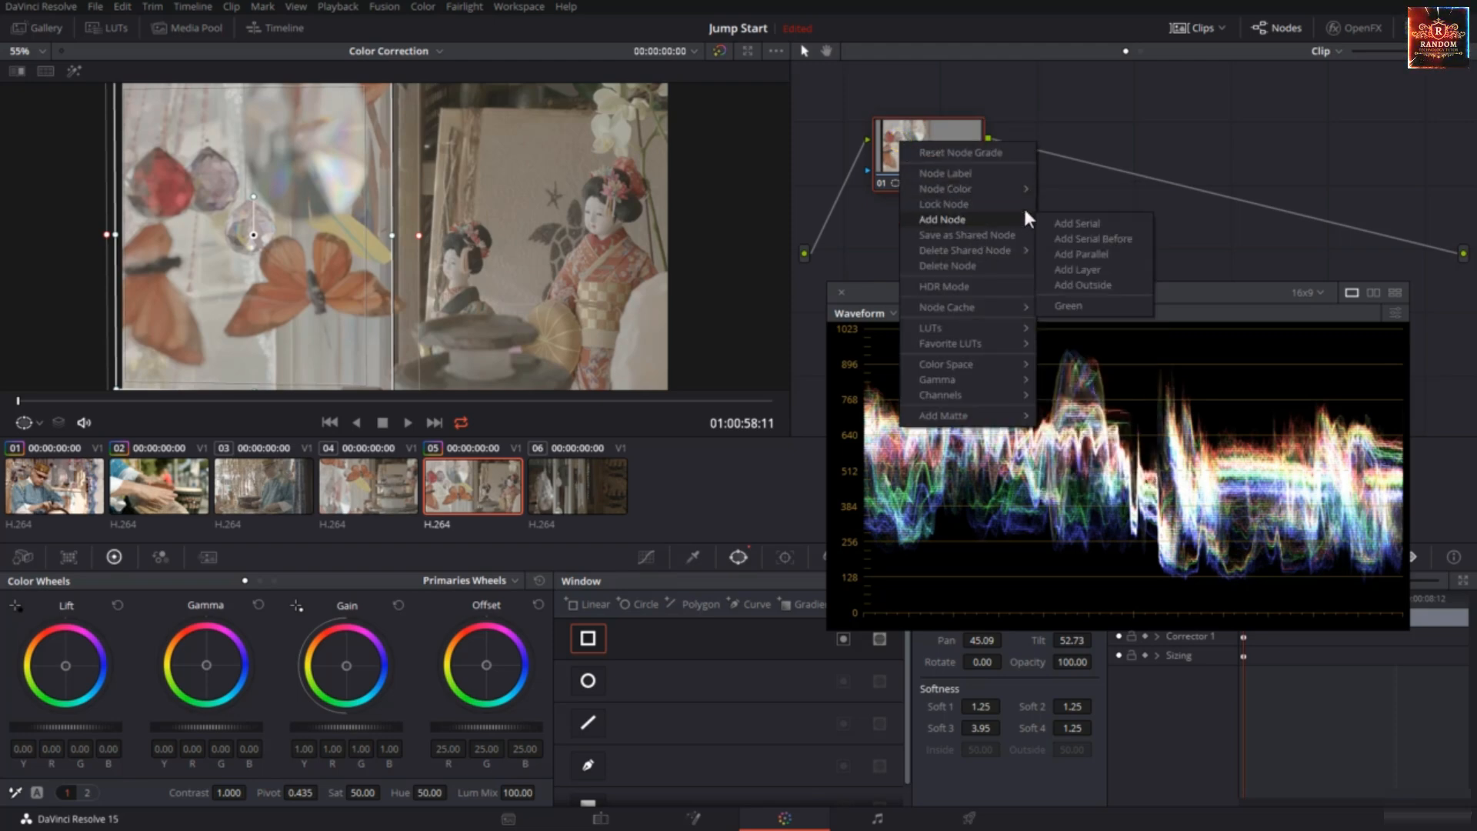
pyautogui.click(1086, 283)
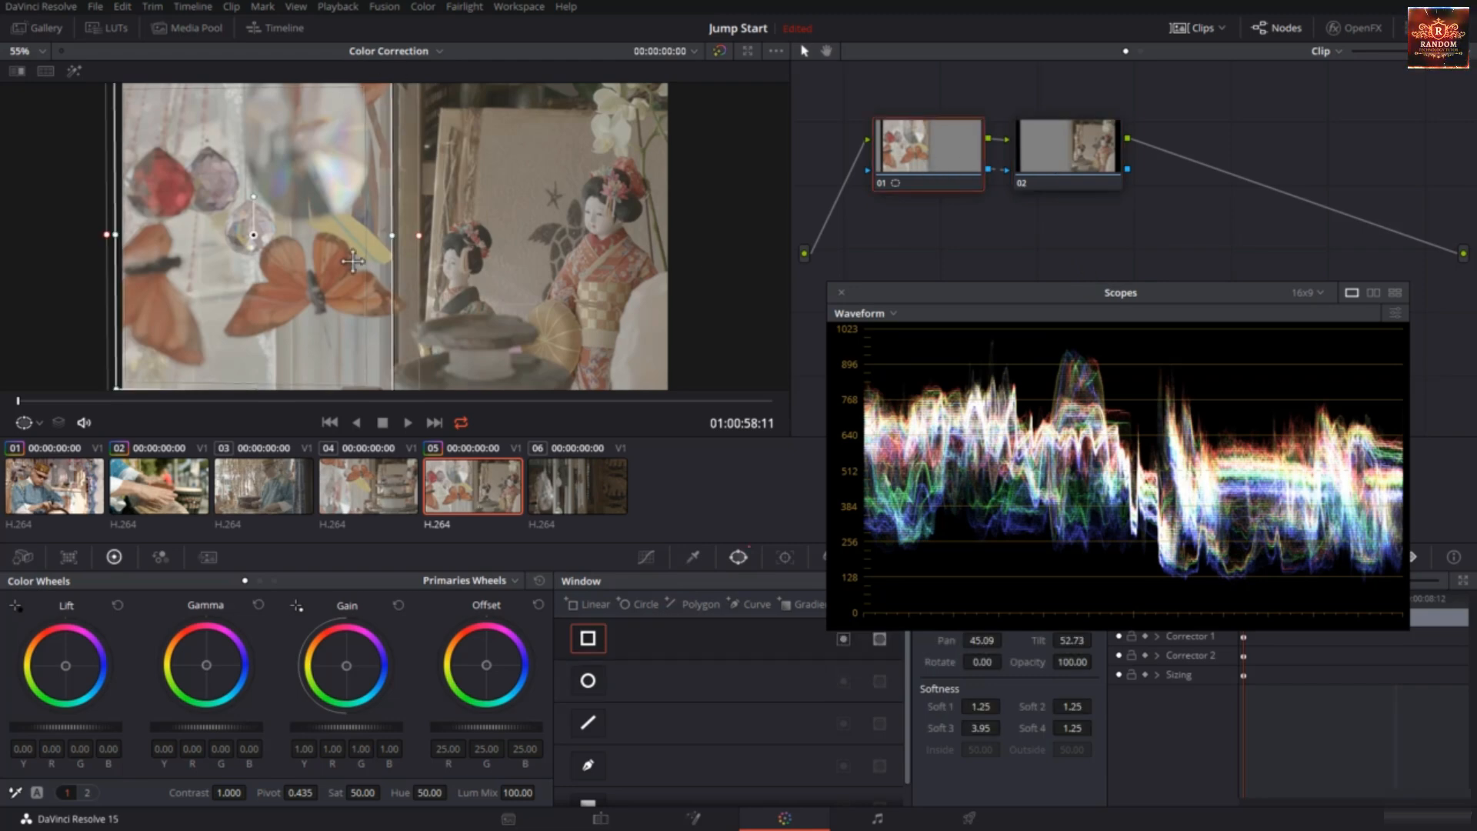
pyautogui.click(1060, 158)
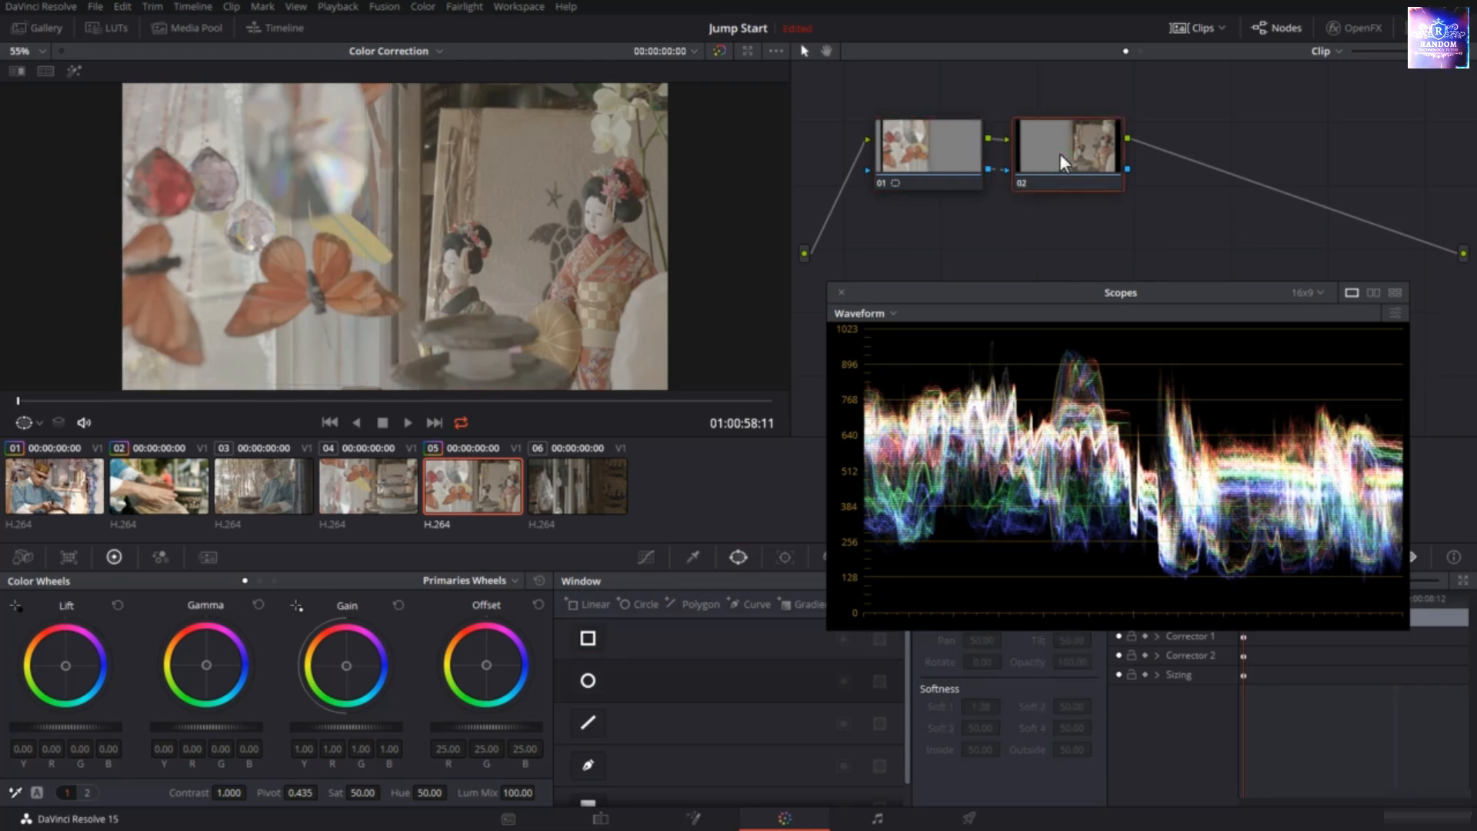
# Grade node 01 with Gain about 1.23 and Lift -0.16, moving the scopes window directly under the viewer image for comparison
pyautogui.click(923, 151)
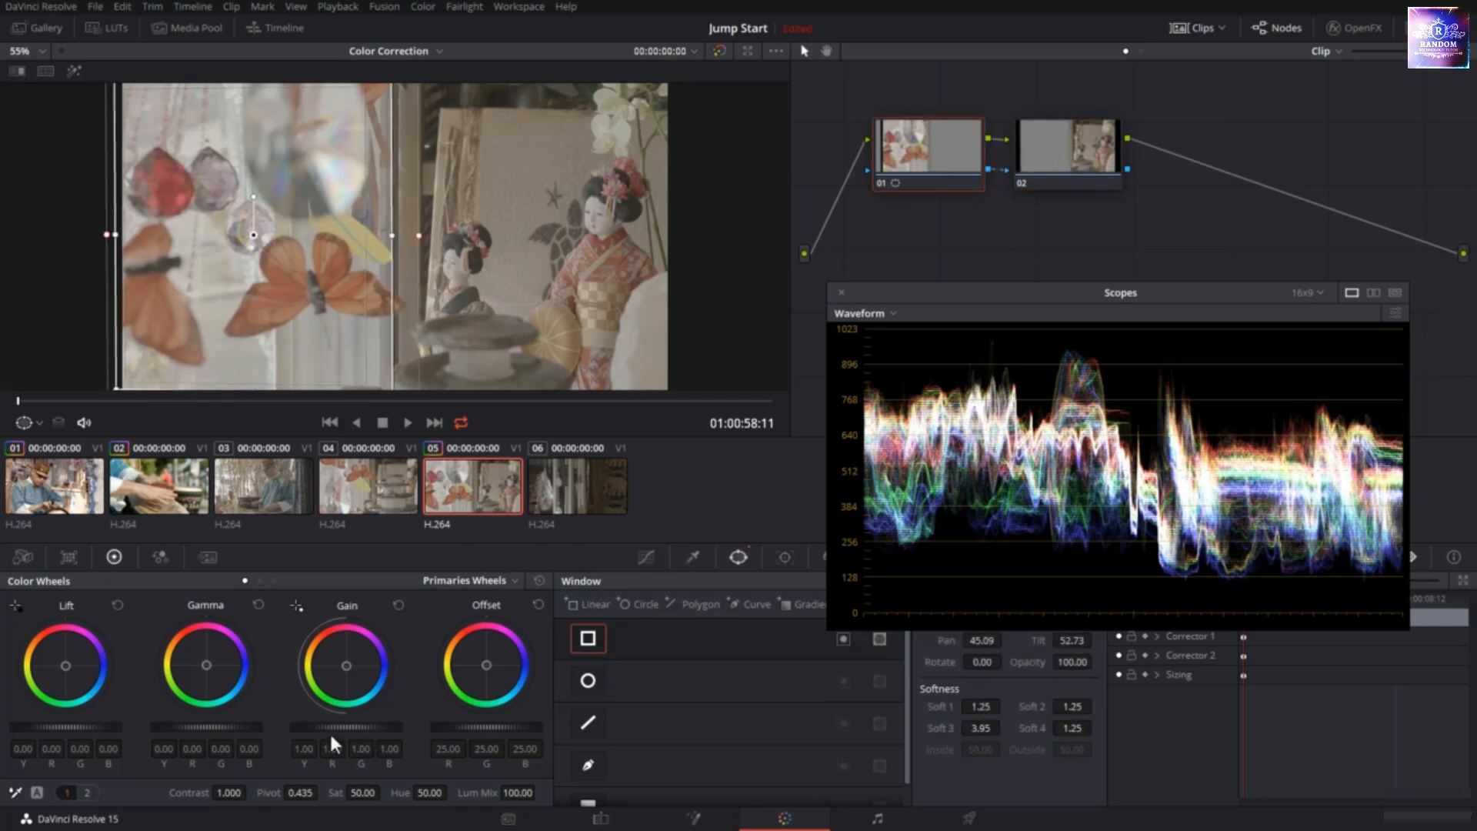
pyautogui.moveTo(1000, 285); pyautogui.dragTo(239, 344)
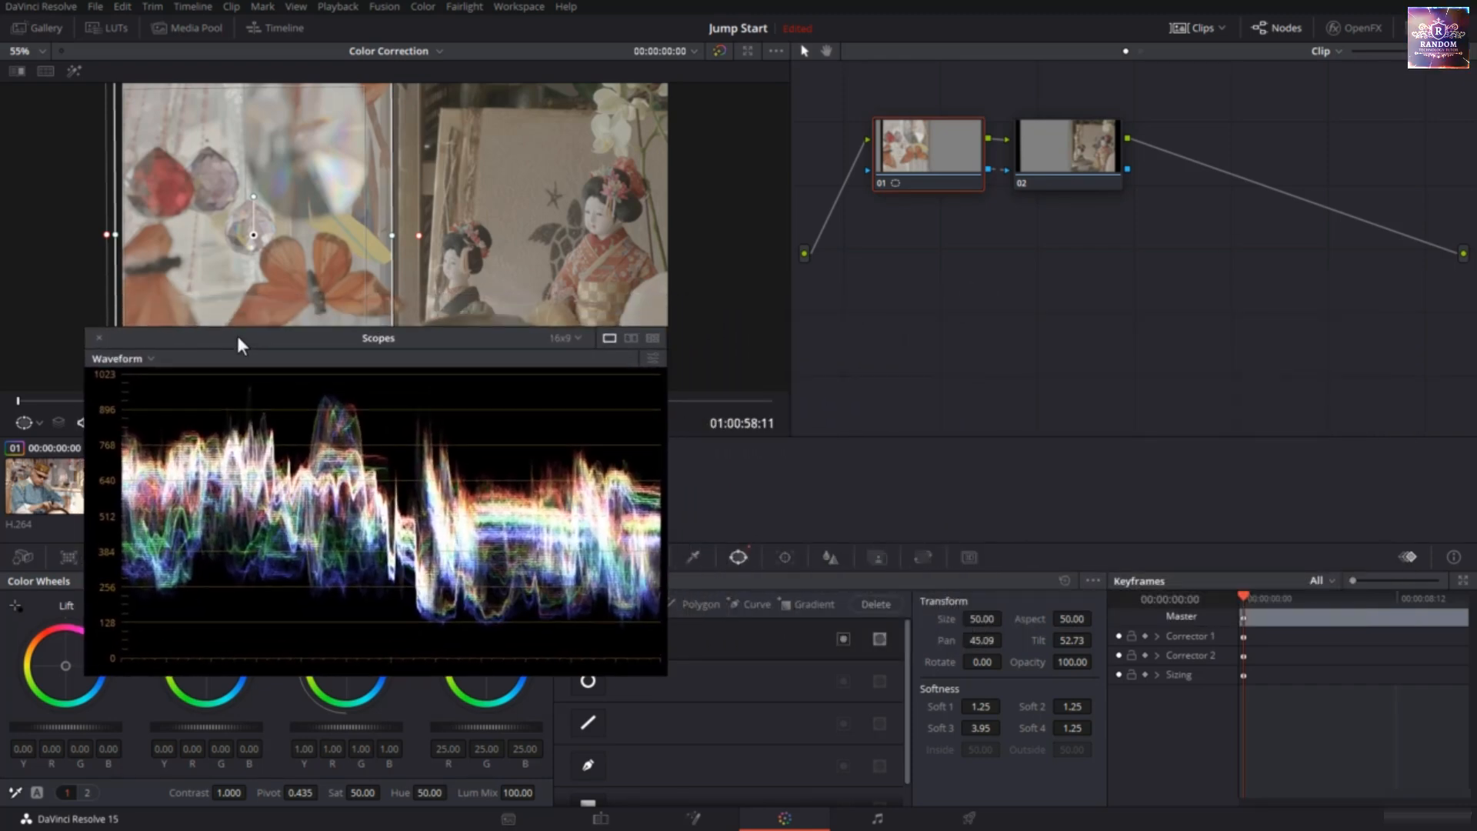
pyautogui.moveTo(354, 725); pyautogui.dragTo(390, 731)
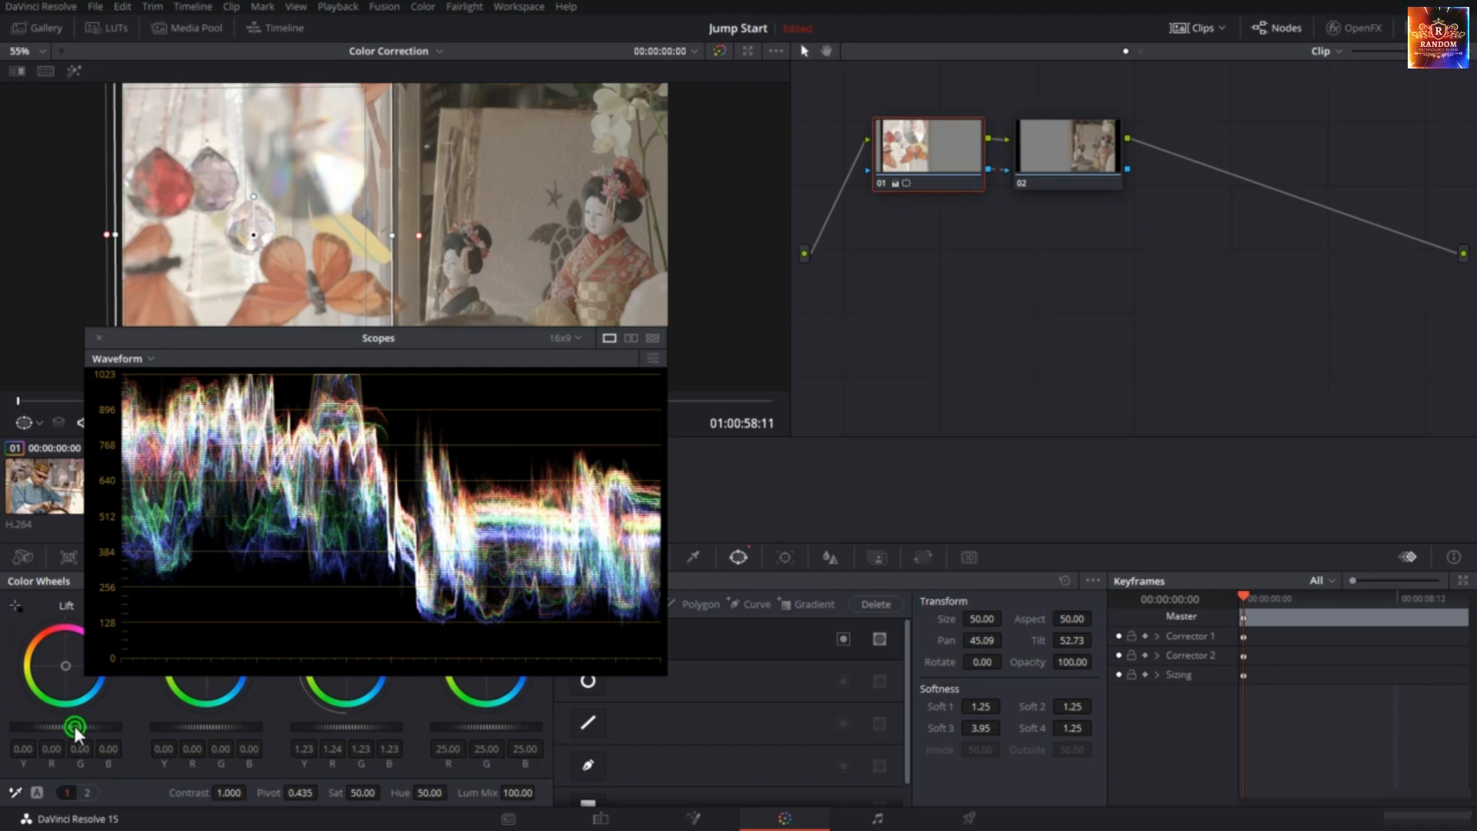
pyautogui.moveTo(73, 726); pyautogui.dragTo(53, 726)
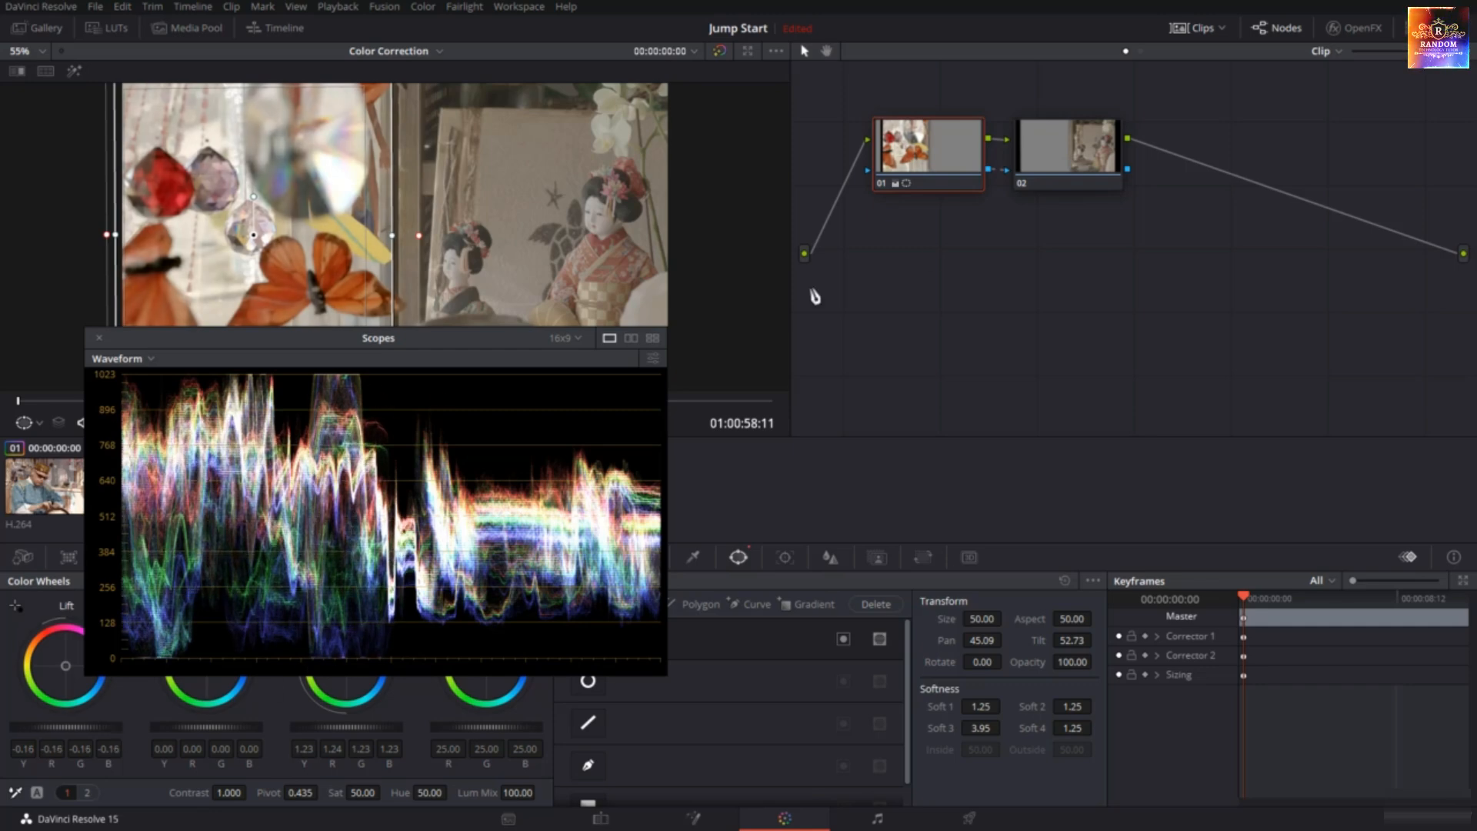
# Grade the outside node 02 with Gain 1.40 and Lift -0.09, moving the scopes window back over the node graph
pyautogui.click(1068, 158)
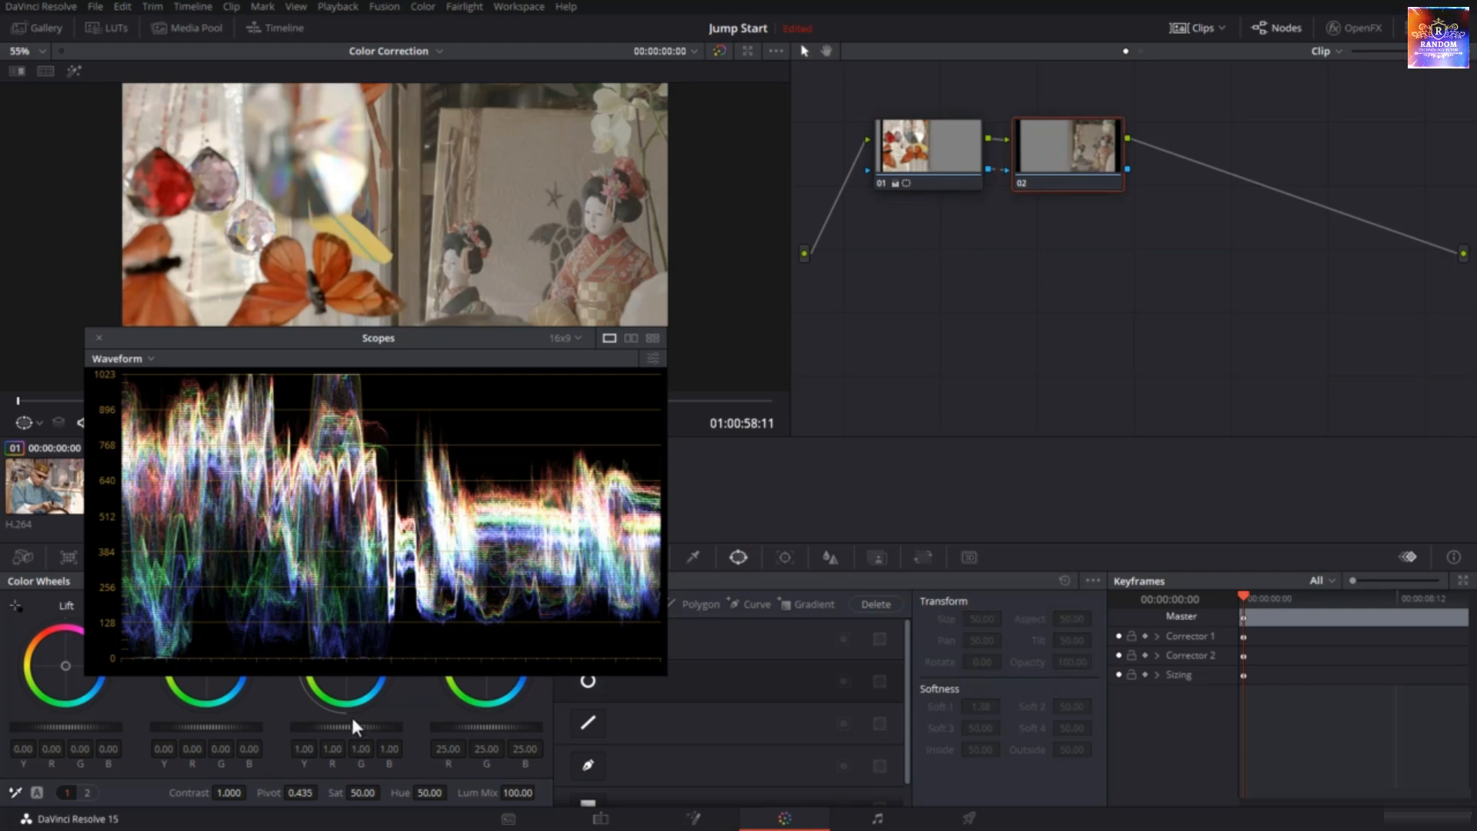
pyautogui.moveTo(344, 726); pyautogui.dragTo(663, 212)
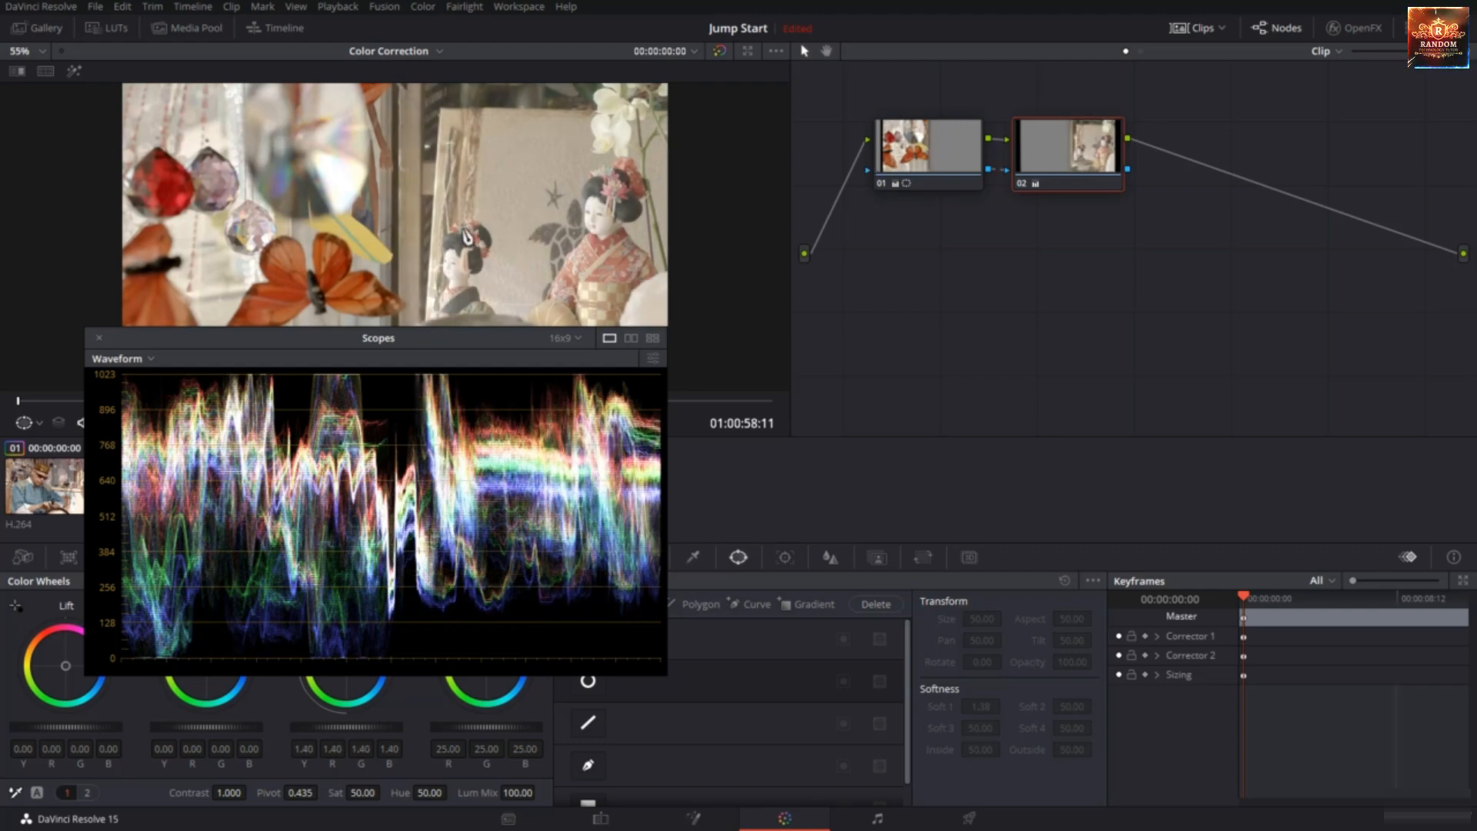
pyautogui.moveTo(329, 343); pyautogui.dragTo(1054, 260)
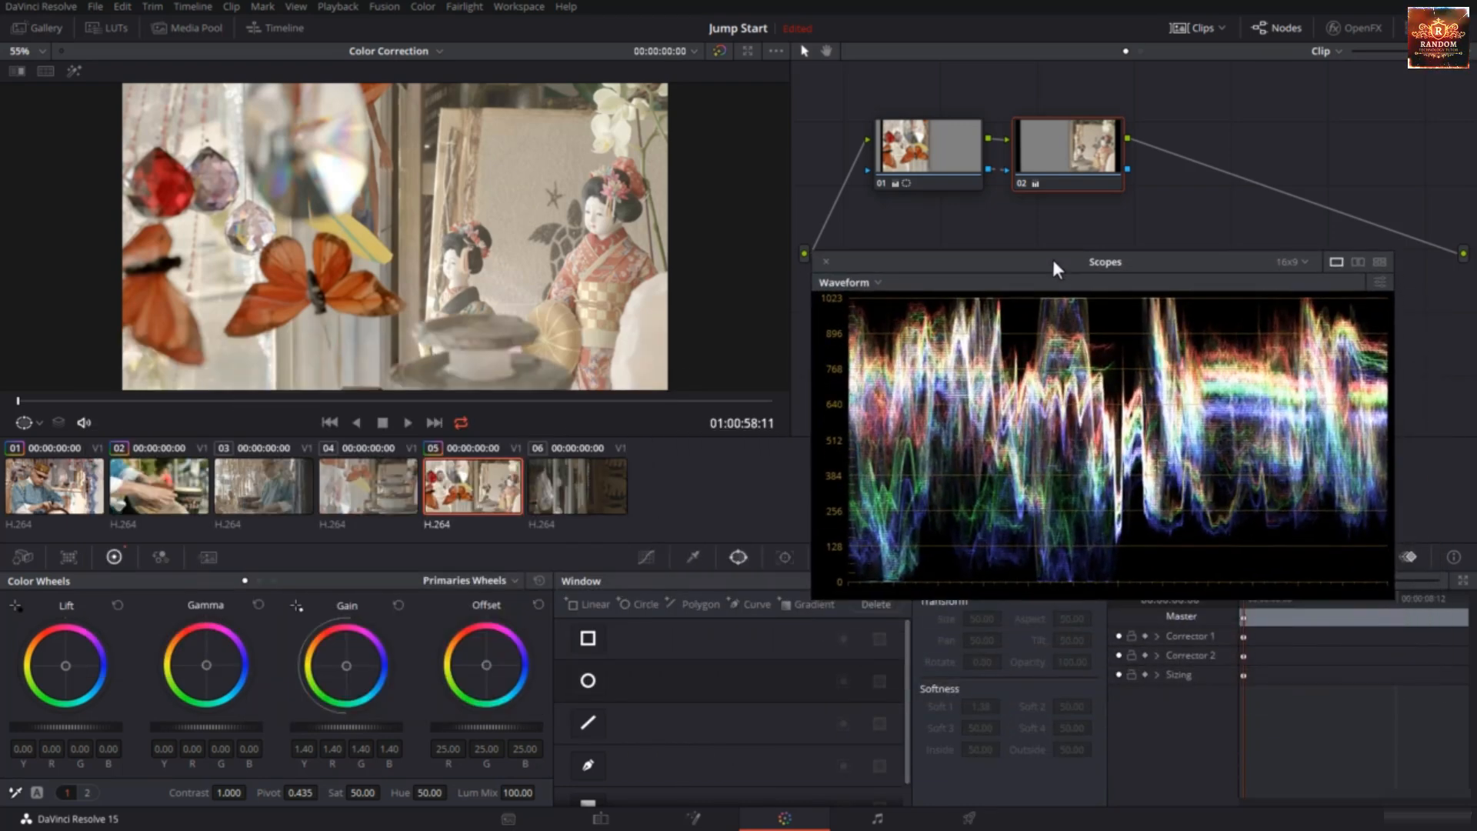
pyautogui.moveTo(96, 726); pyautogui.dragTo(63, 726)
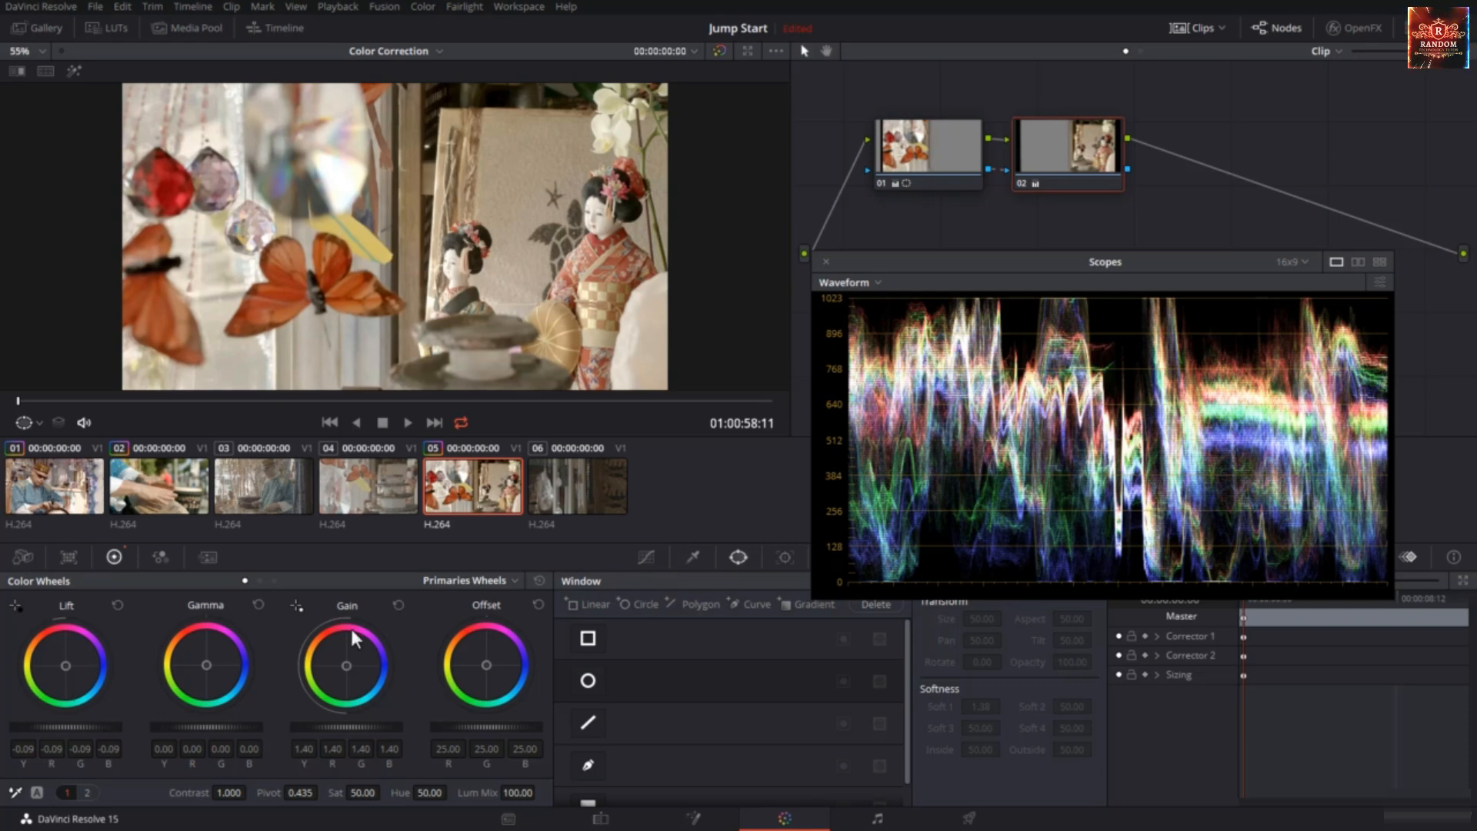
pyautogui.click(294, 606)
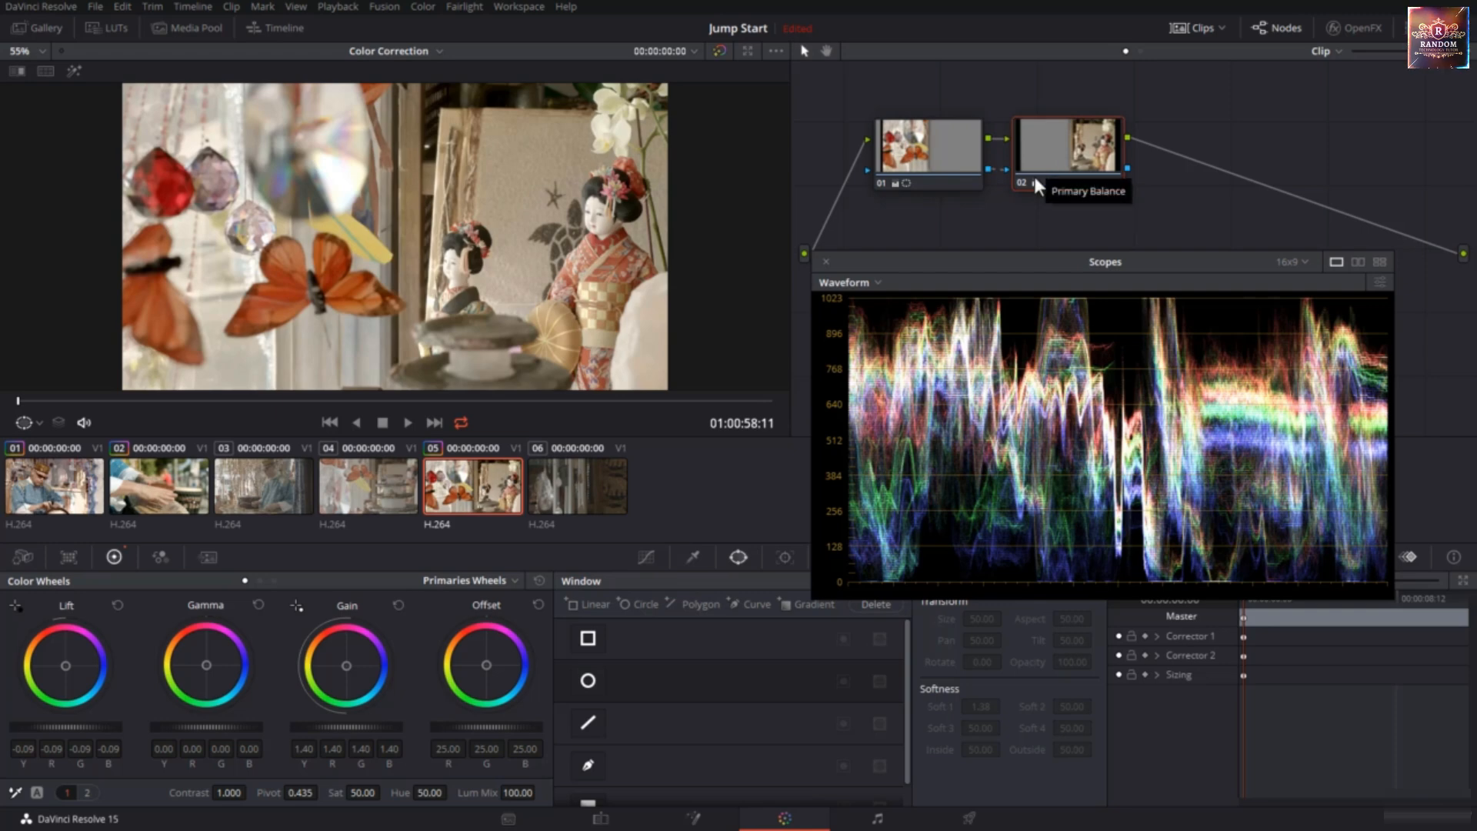
# Add a serial node after node 02 and set its contrast to 1.180 and saturation to 65.60
pyautogui.hotkey('alt', 's')
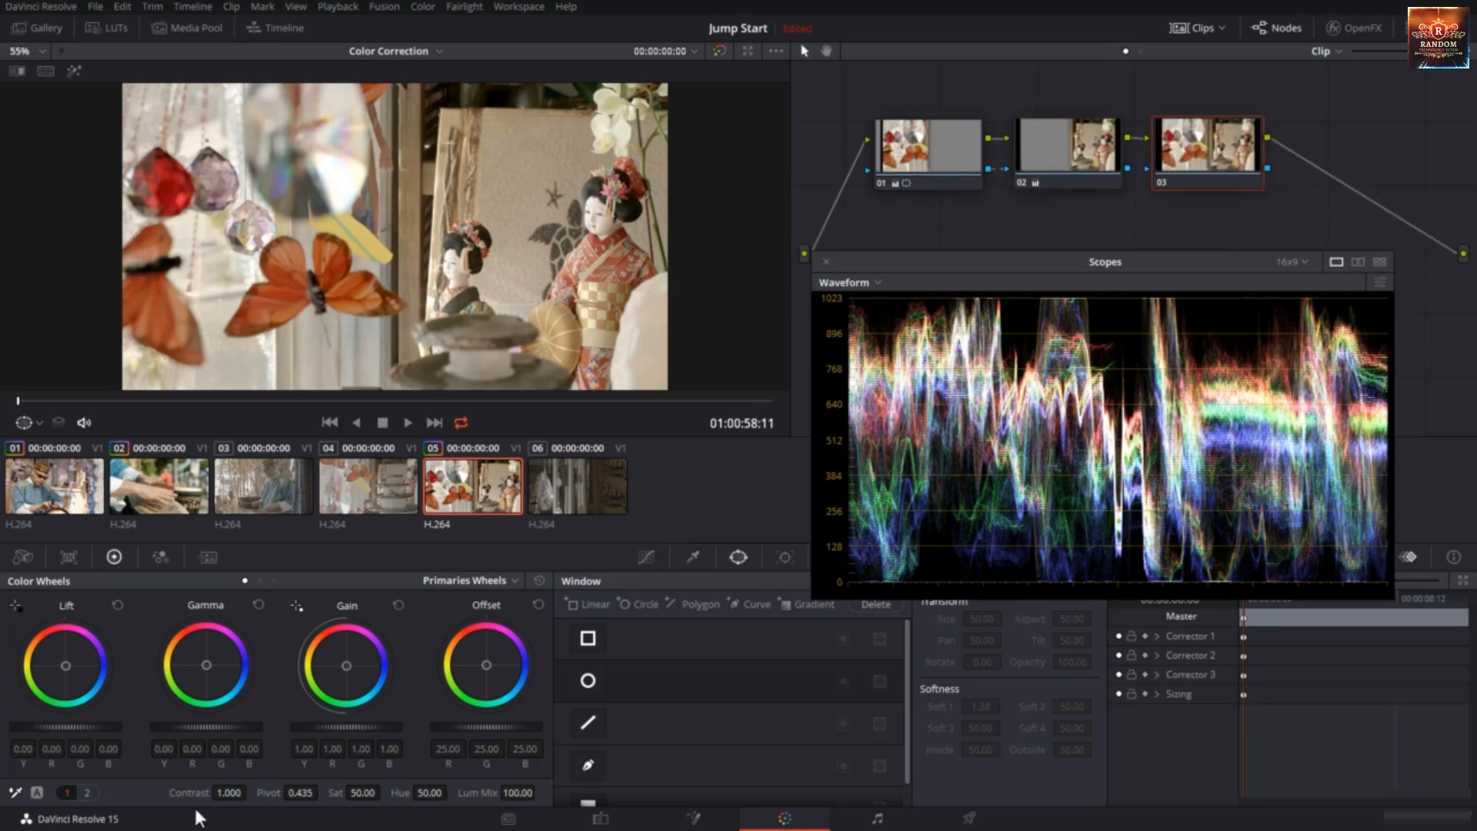
pyautogui.moveTo(229, 792); pyautogui.dragTo(265, 792)
pyautogui.moveTo(358, 792); pyautogui.dragTo(460, 792)
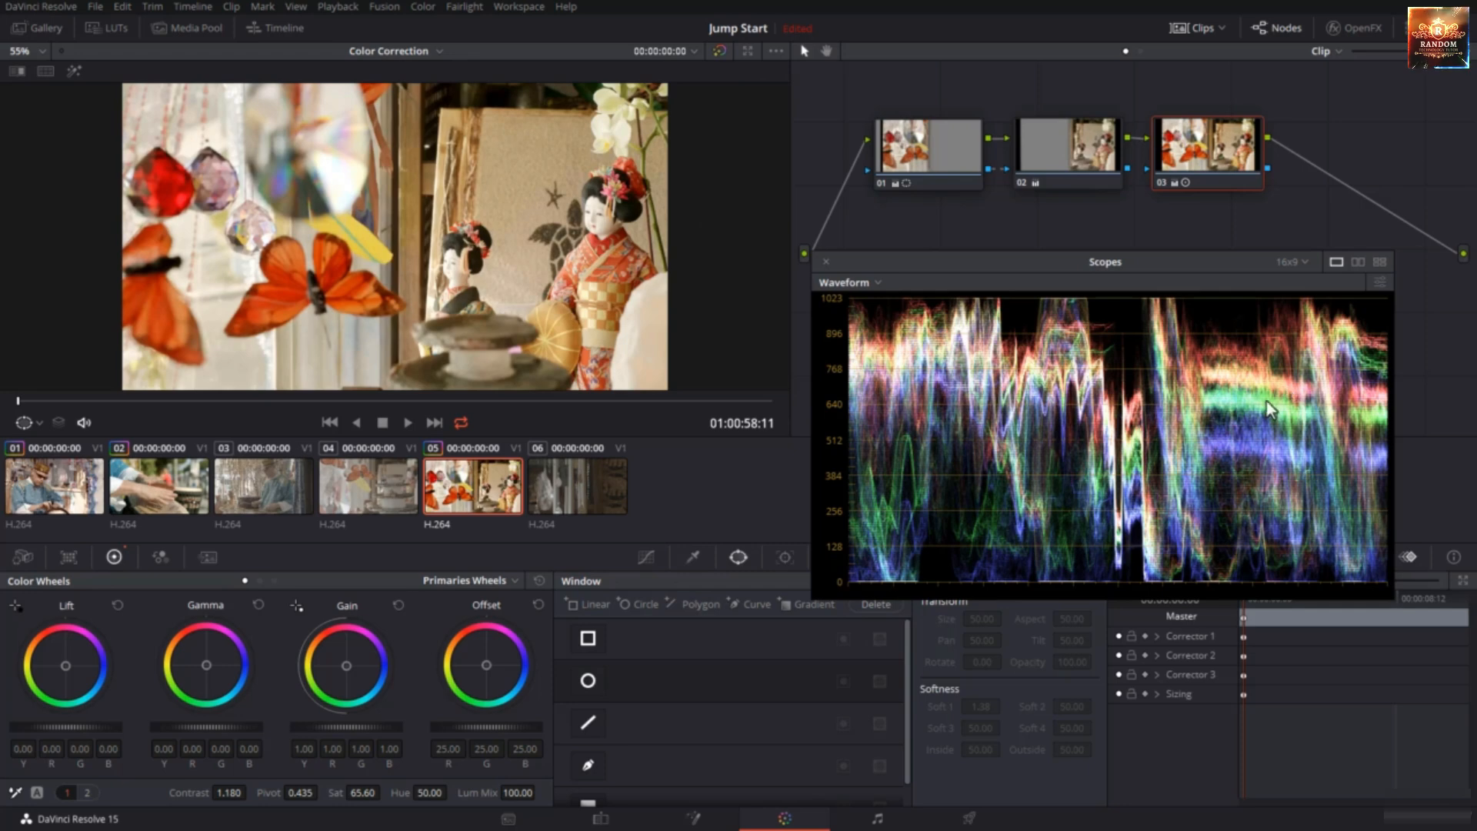
# Switch the scopes display to Parade
pyautogui.click(840, 283)
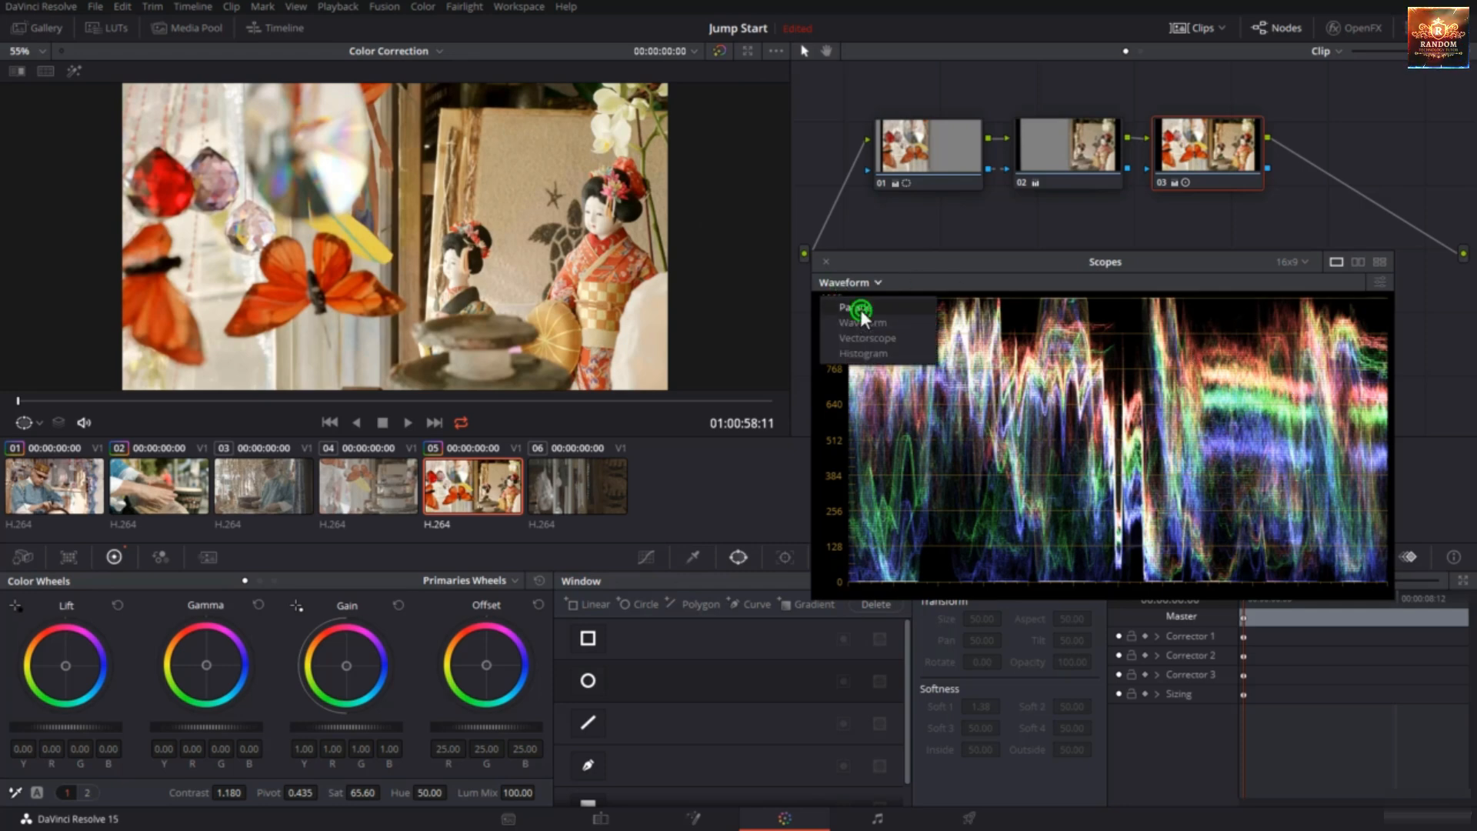
pyautogui.click(860, 309)
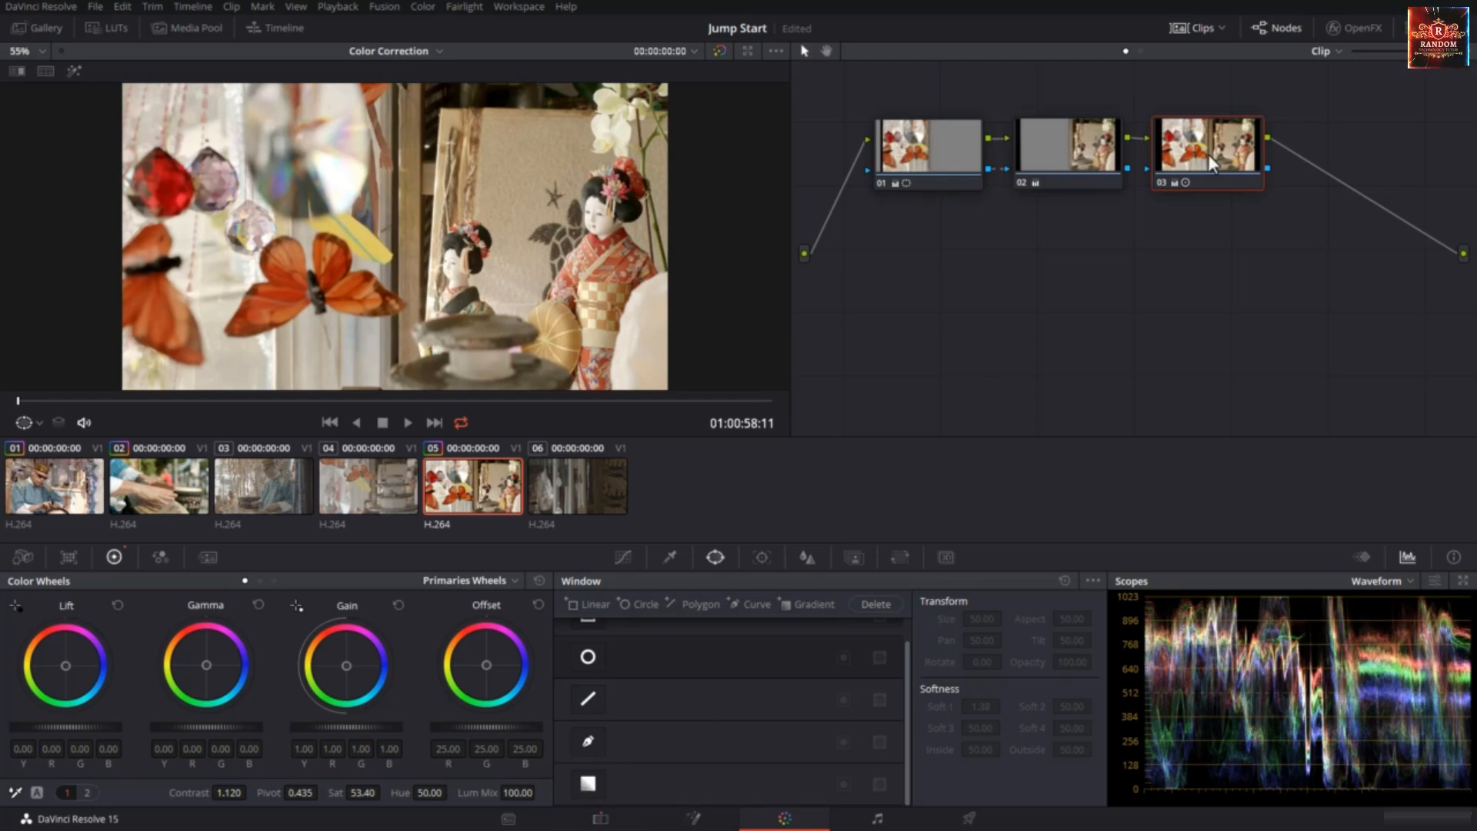
# Add a serial node after node 03 with a gradient window angled from the crystals toward the dolls, at about -68 rotation and 7.73 softness
pyautogui.hotkey('alt', 's')
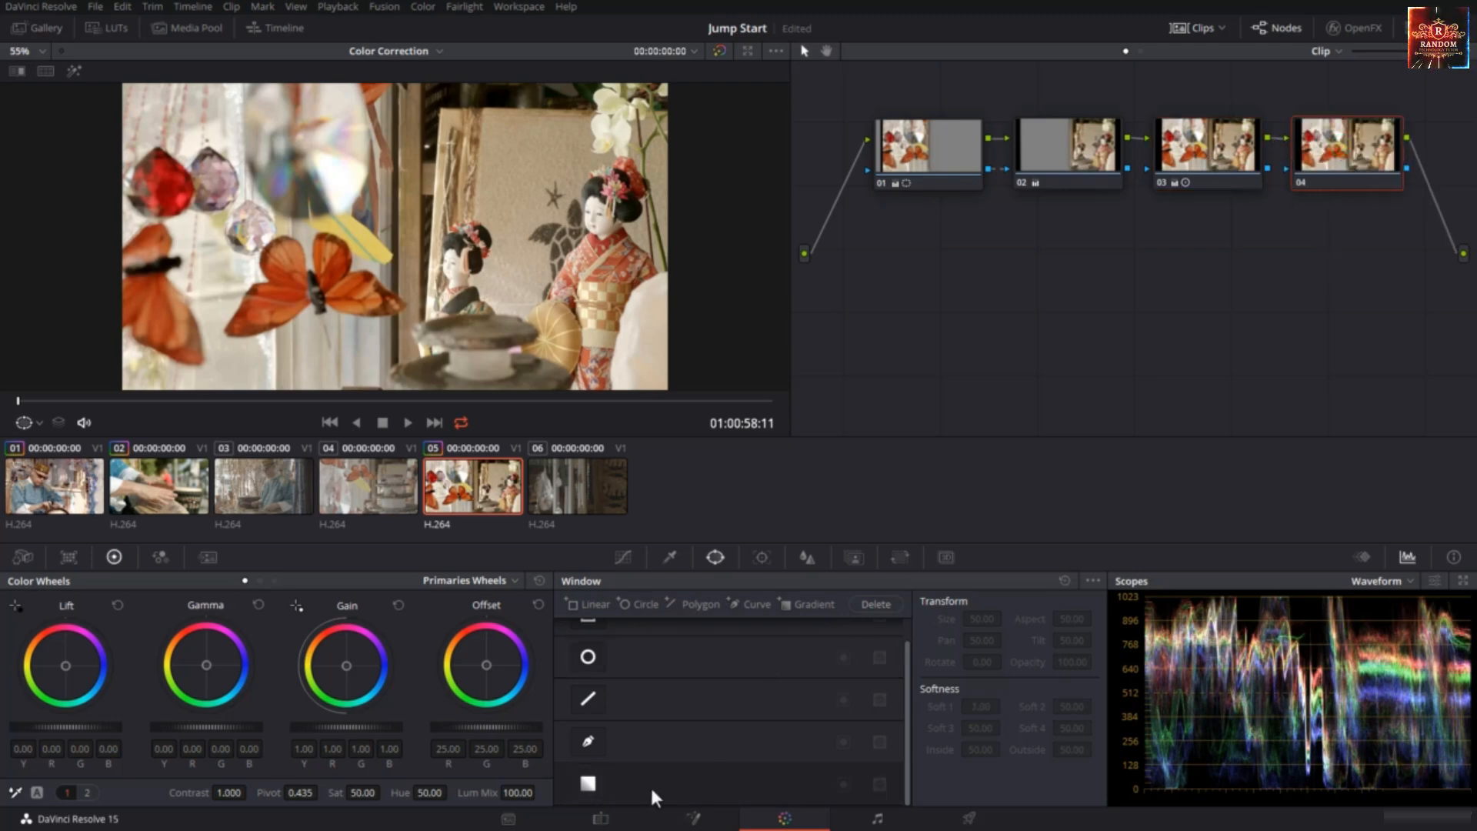
pyautogui.click(593, 780)
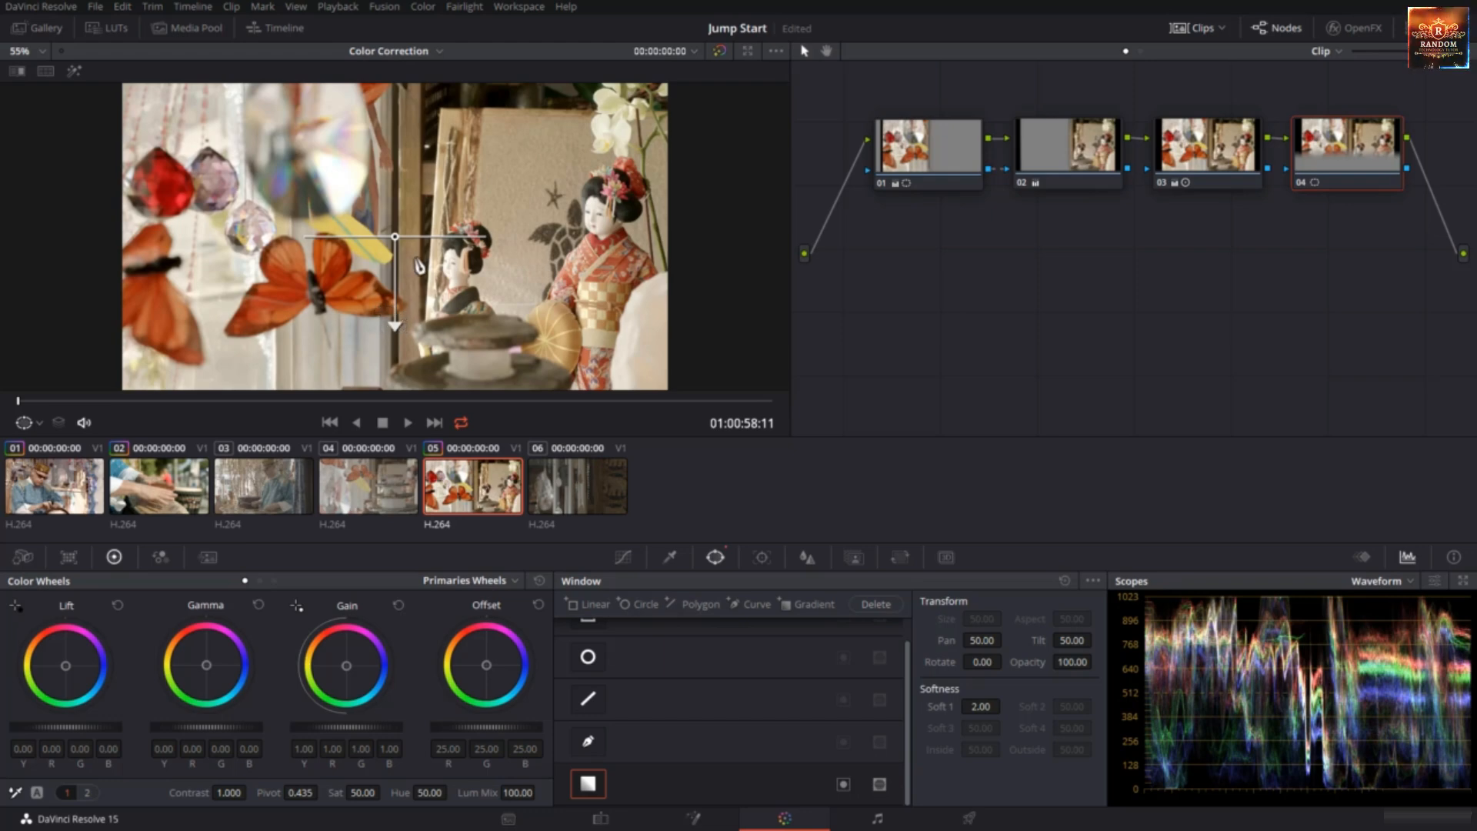
pyautogui.moveTo(395, 240); pyautogui.dragTo(219, 160)
pyautogui.moveTo(222, 248); pyautogui.dragTo(350, 207)
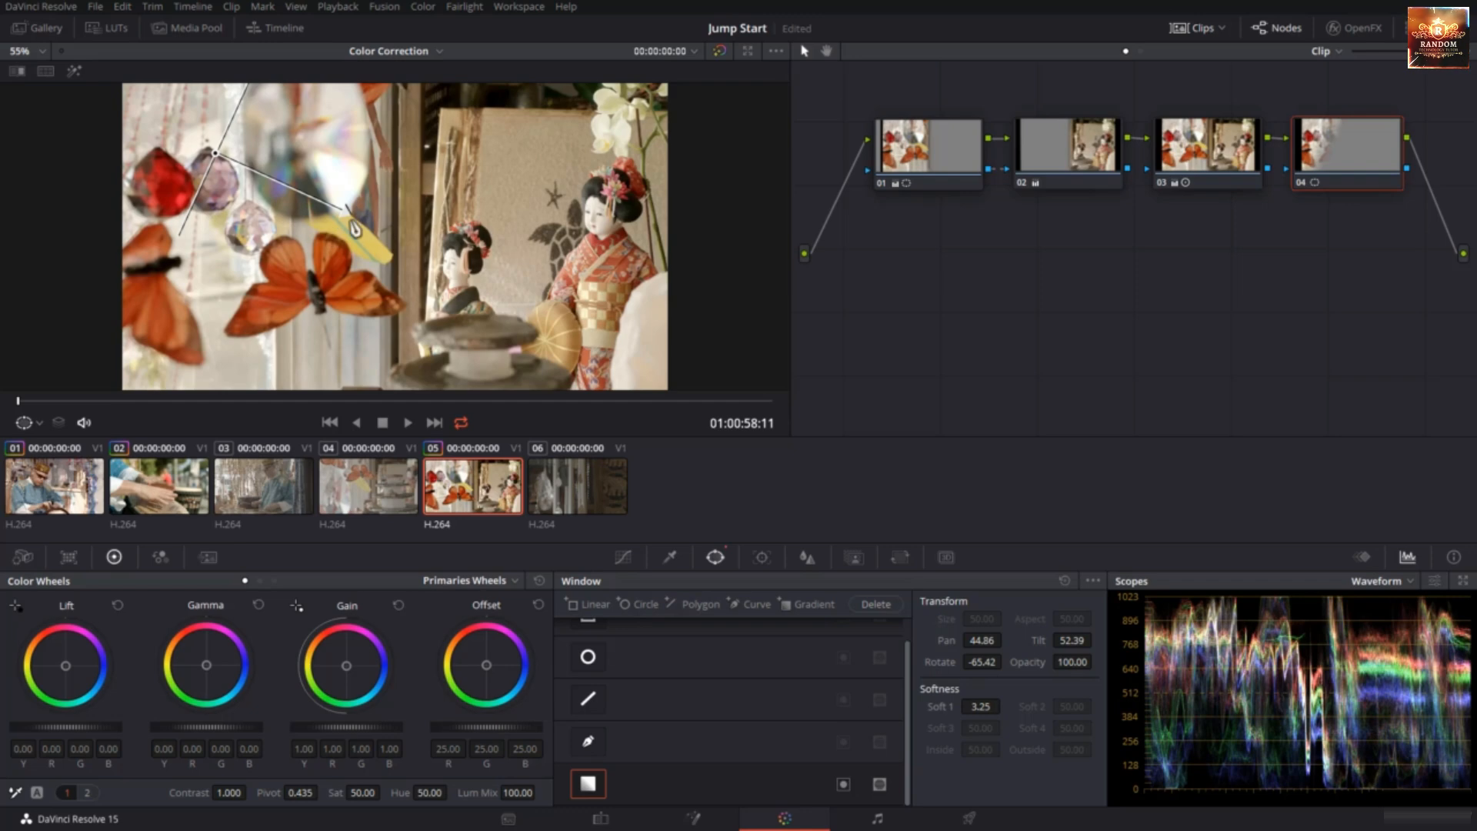
pyautogui.moveTo(343, 208); pyautogui.dragTo(498, 291)
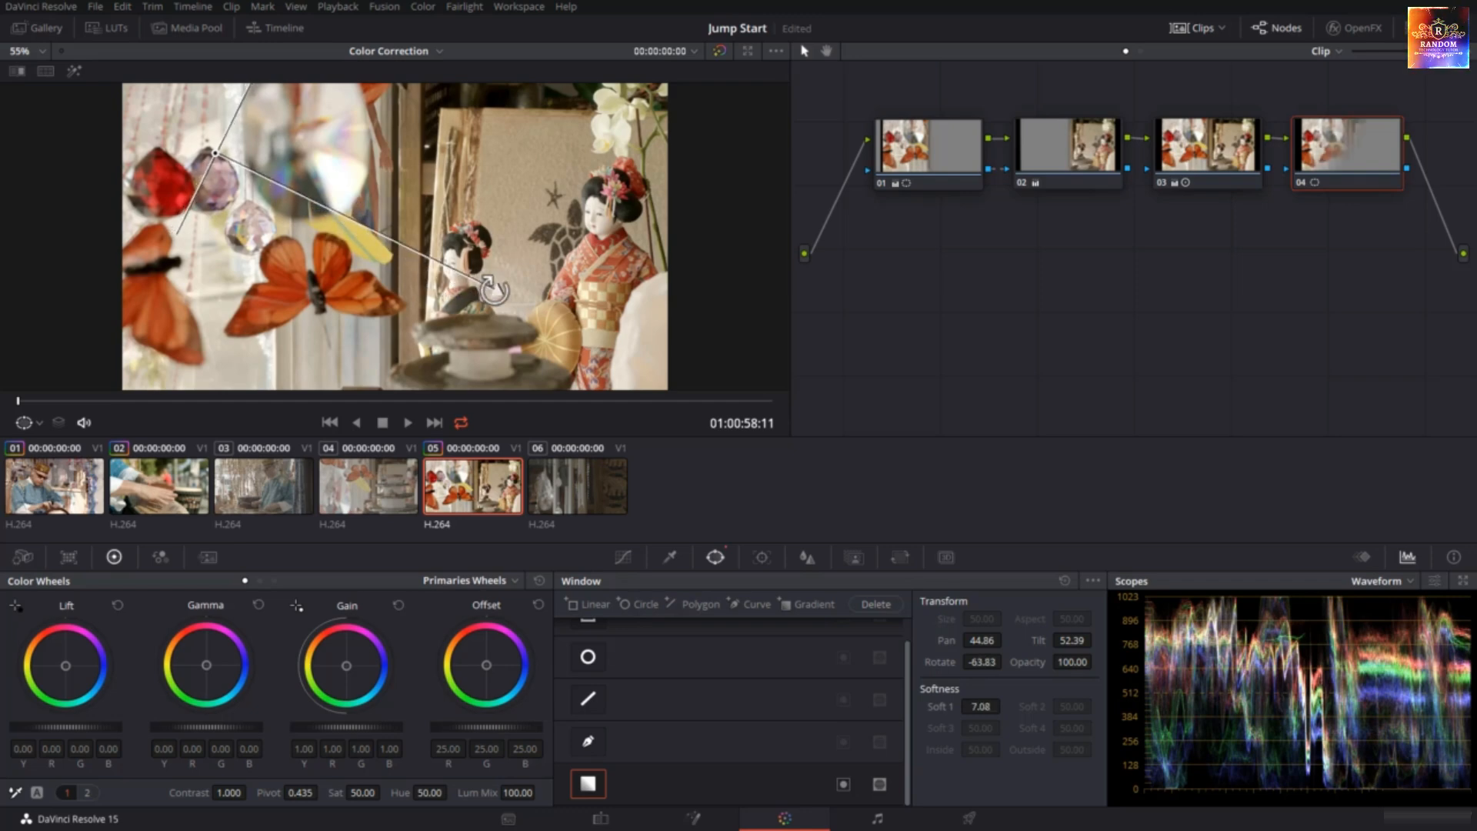
pyautogui.moveTo(216, 153); pyautogui.dragTo(207, 176)
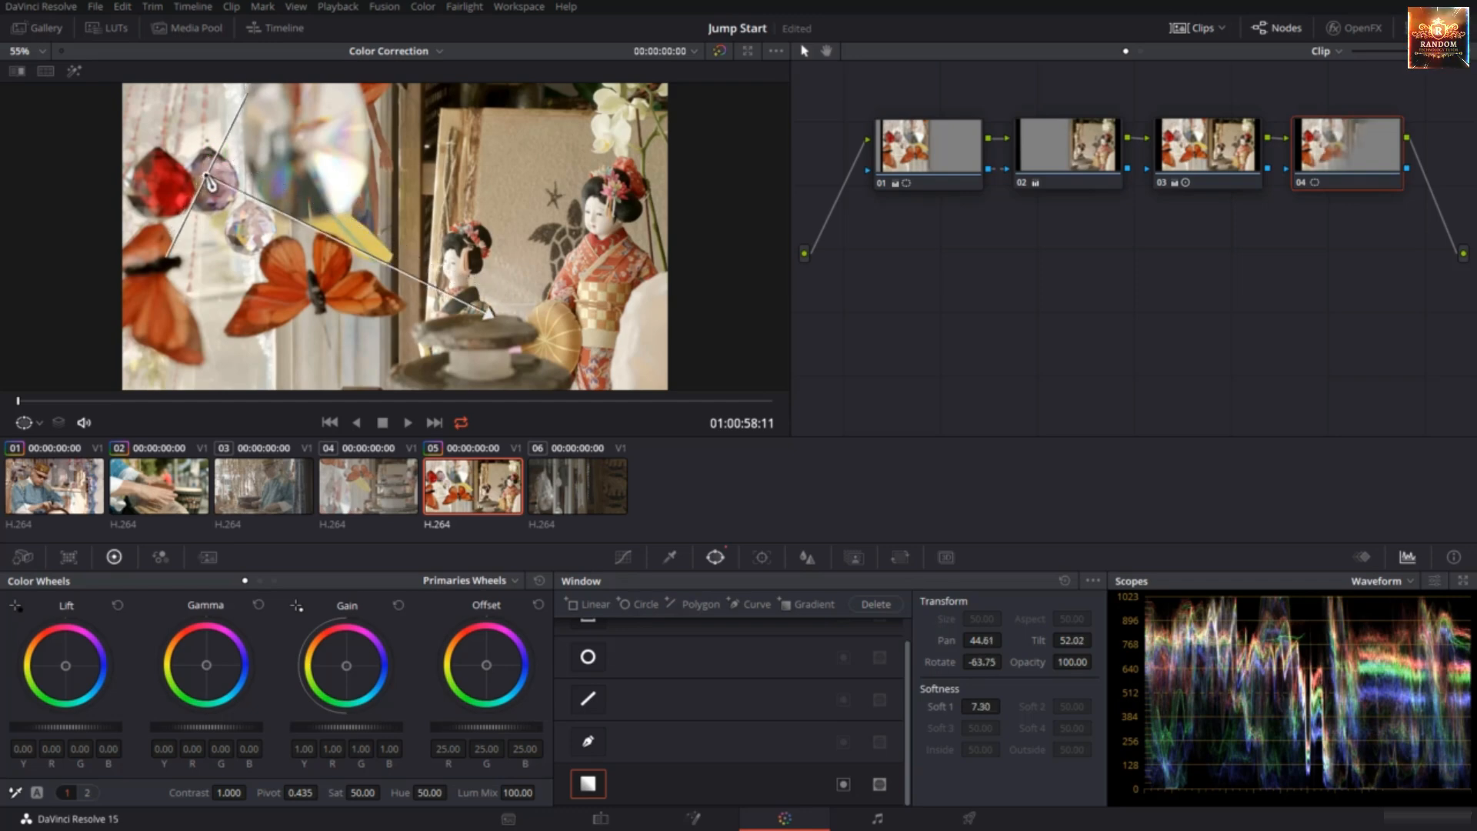
pyautogui.moveTo(489, 315); pyautogui.dragTo(514, 294)
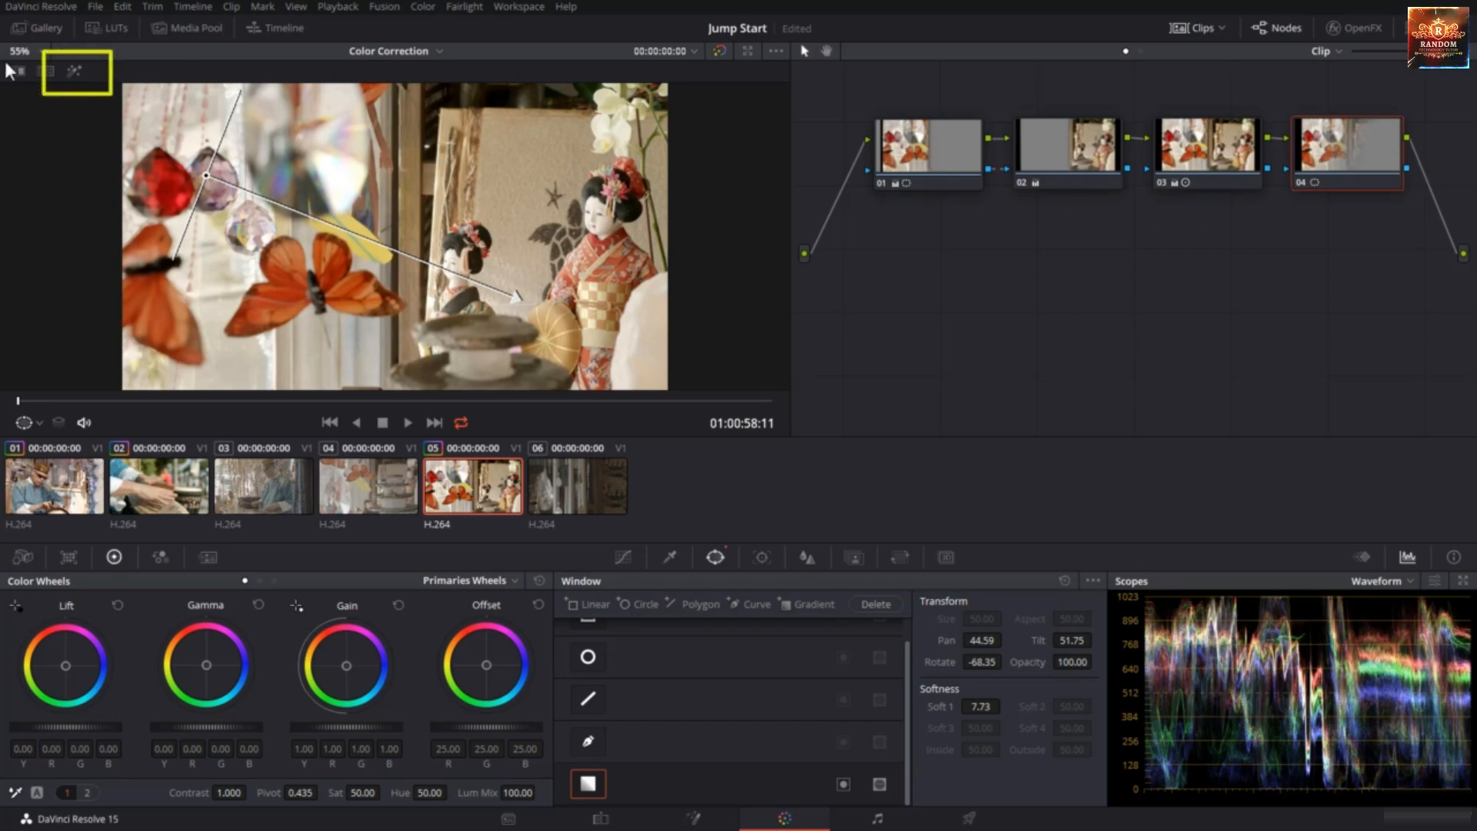
# Refine the gradient window to pan 44.24, rotation -66.12 and softness 7.58, using the highlight view and the power window overlay
pyautogui.click(74, 71)
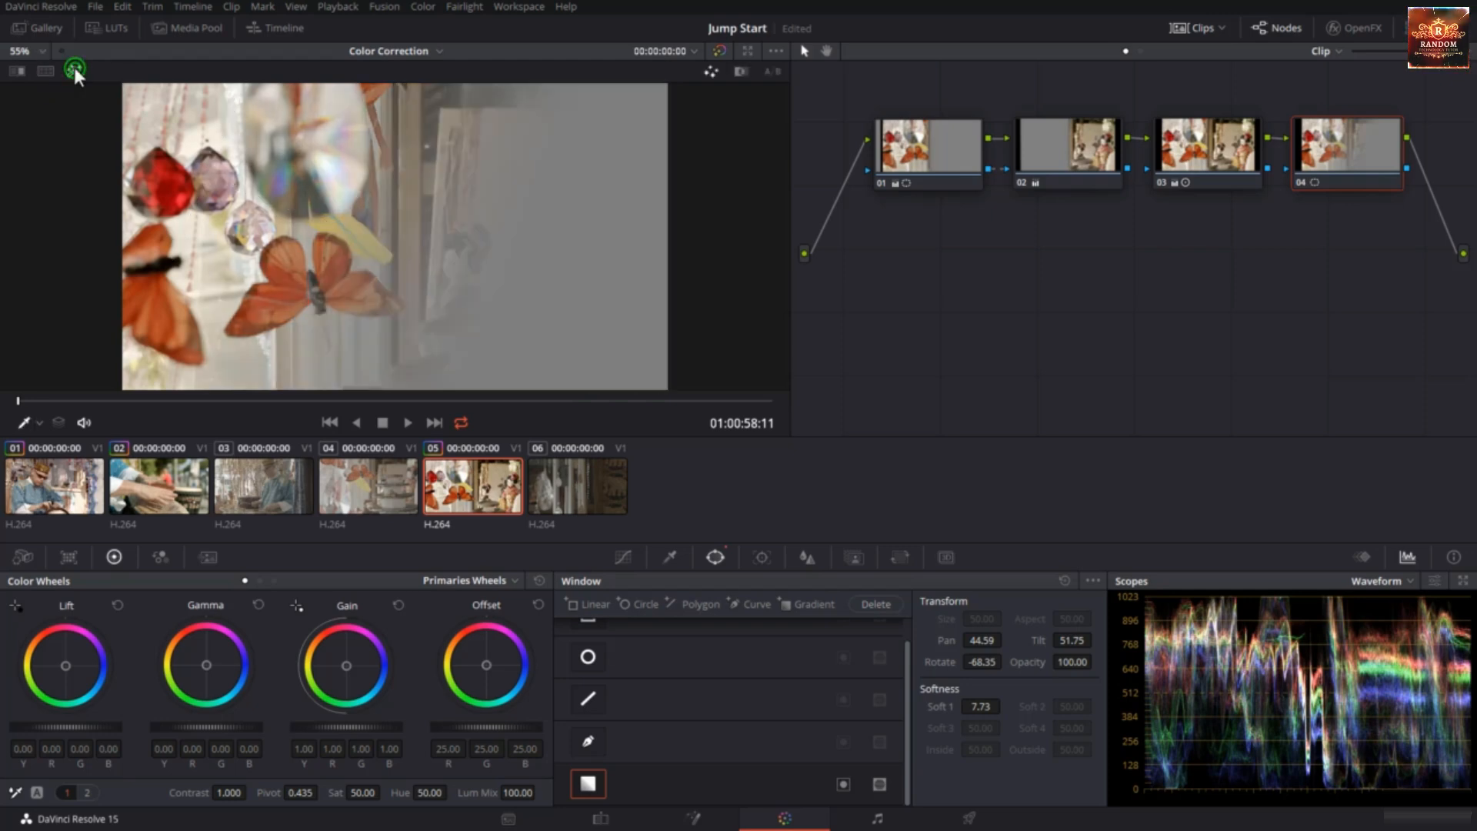
pyautogui.click(39, 422)
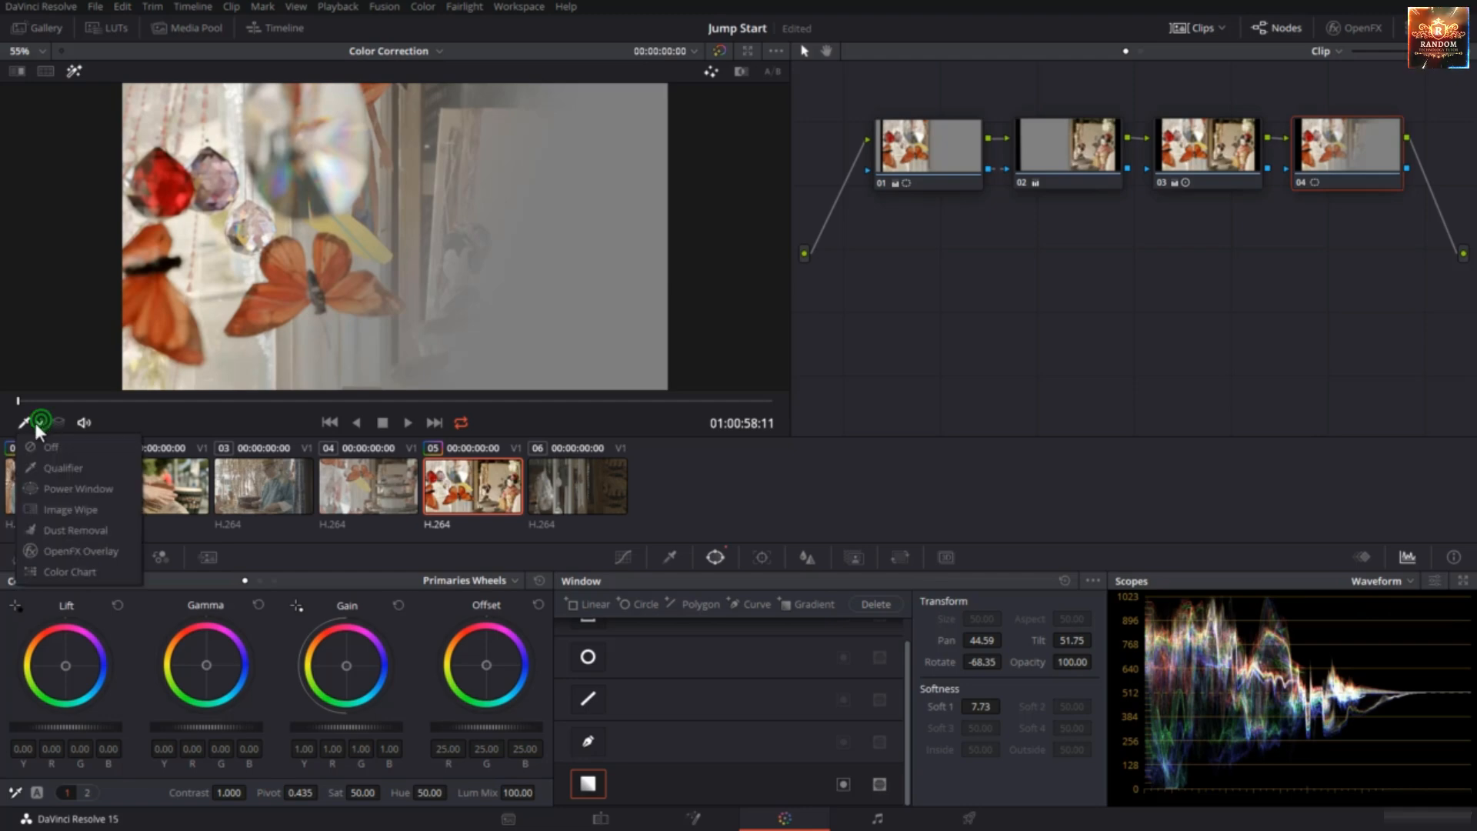
pyautogui.click(45, 489)
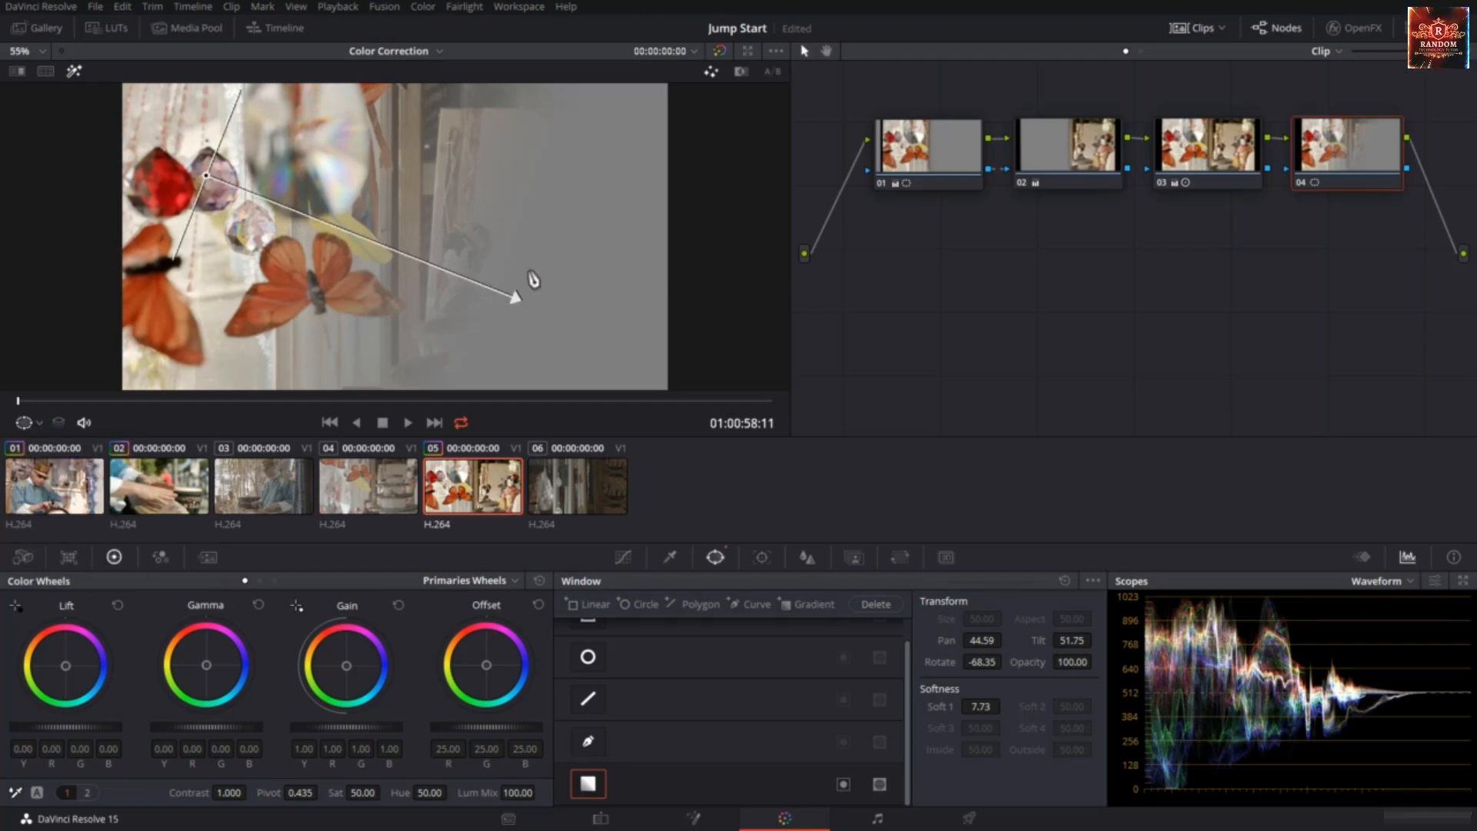
pyautogui.moveTo(514, 297)
pyautogui.mouseDown()
pyautogui.moveTo(604, 361)
pyautogui.moveTo(318, 234)
pyautogui.moveTo(411, 306)
pyautogui.moveTo(496, 314)
pyautogui.moveTo(488, 284)
pyautogui.moveTo(505, 303)
pyautogui.mouseUp()
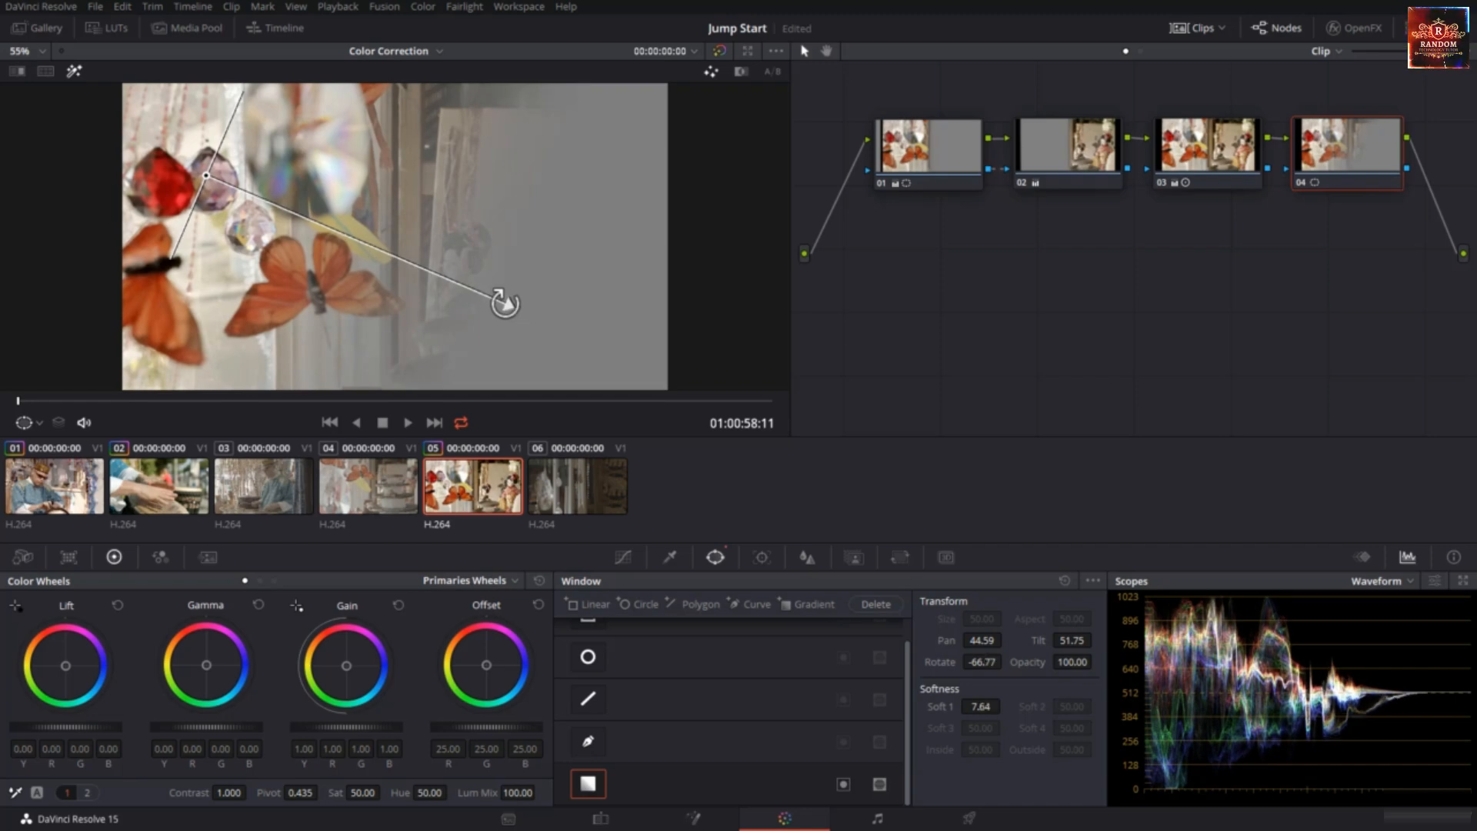
pyautogui.moveTo(205, 177); pyautogui.dragTo(194, 176)
pyautogui.moveTo(488, 303); pyautogui.dragTo(492, 306)
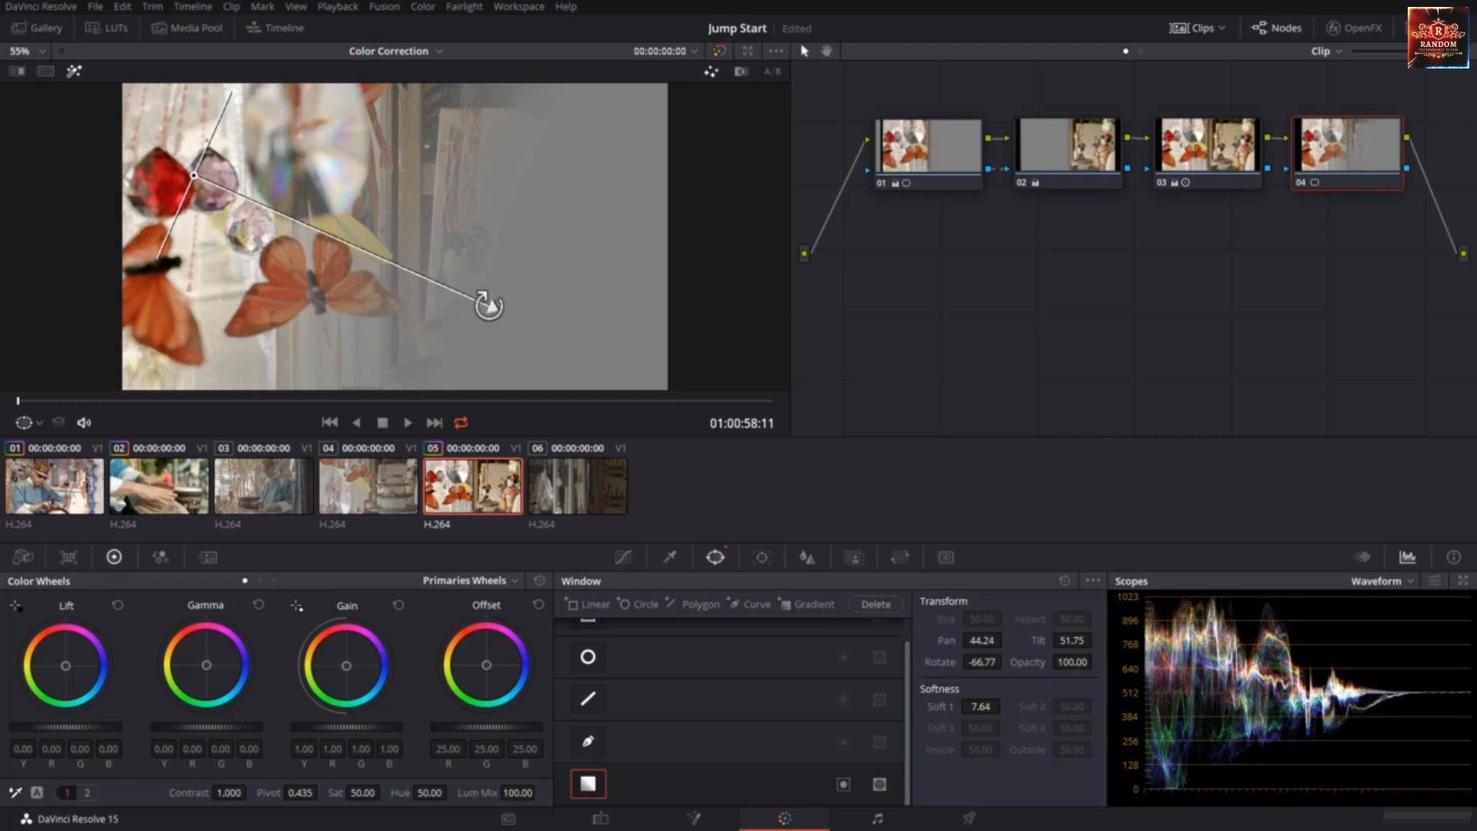
pyautogui.click(74, 70)
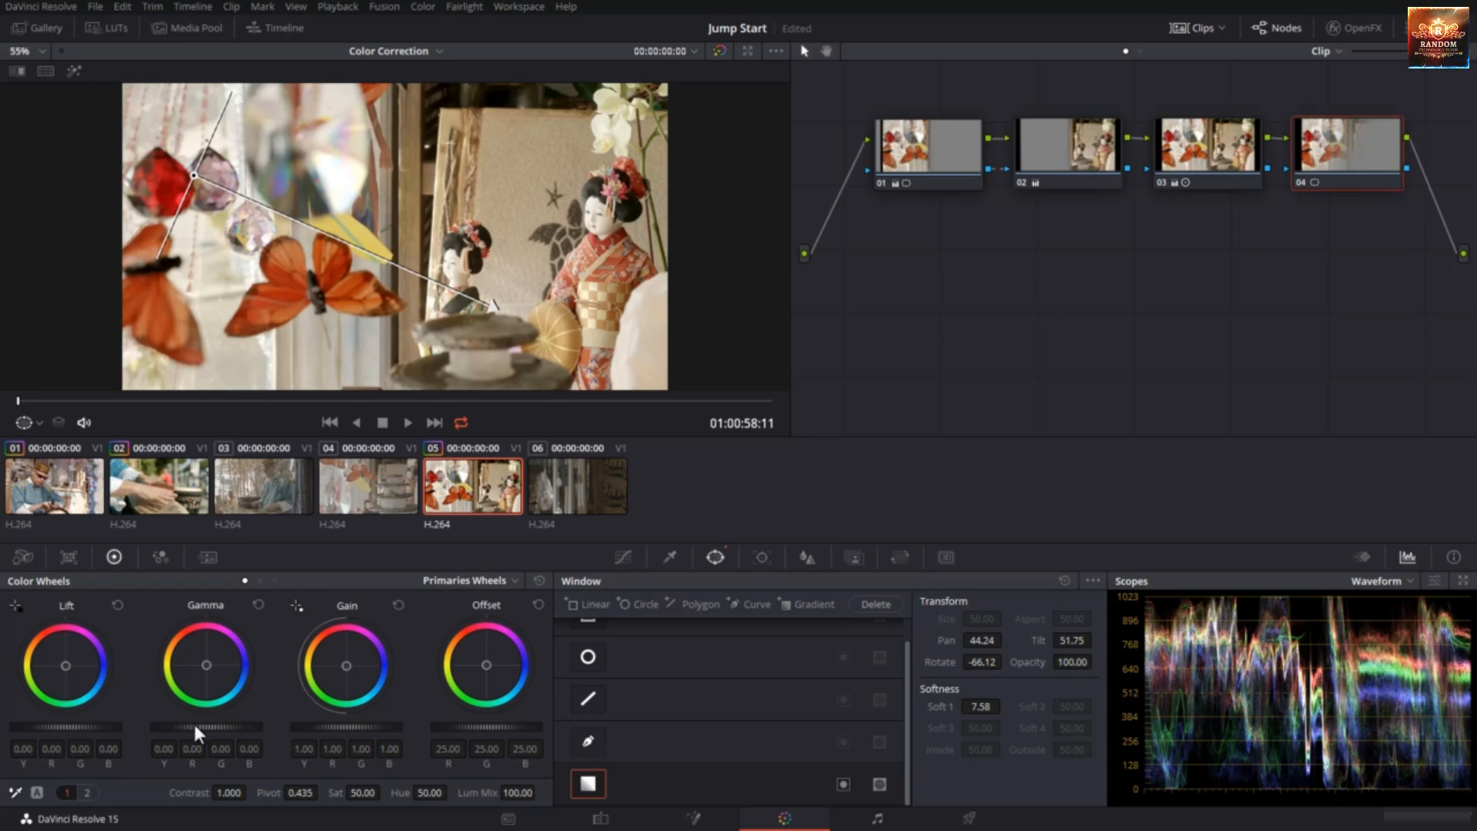
# Darken the gradient area in node 04 with gamma -0.11 and lift -0.09, and compare the image with the node disabled and enabled
pyautogui.moveTo(216, 726); pyautogui.dragTo(177, 726)
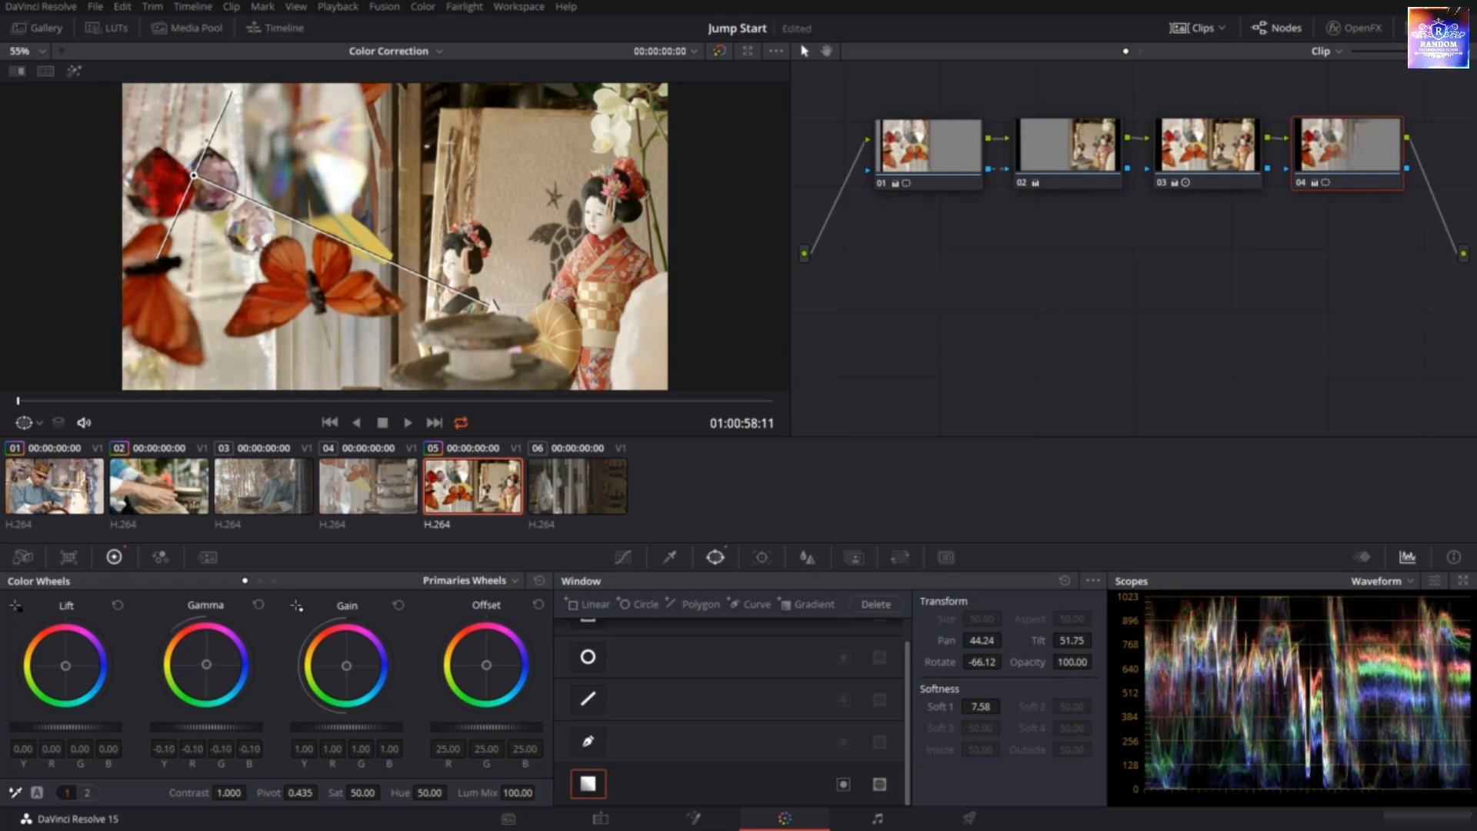
pyautogui.moveTo(94, 726); pyautogui.dragTo(70, 726)
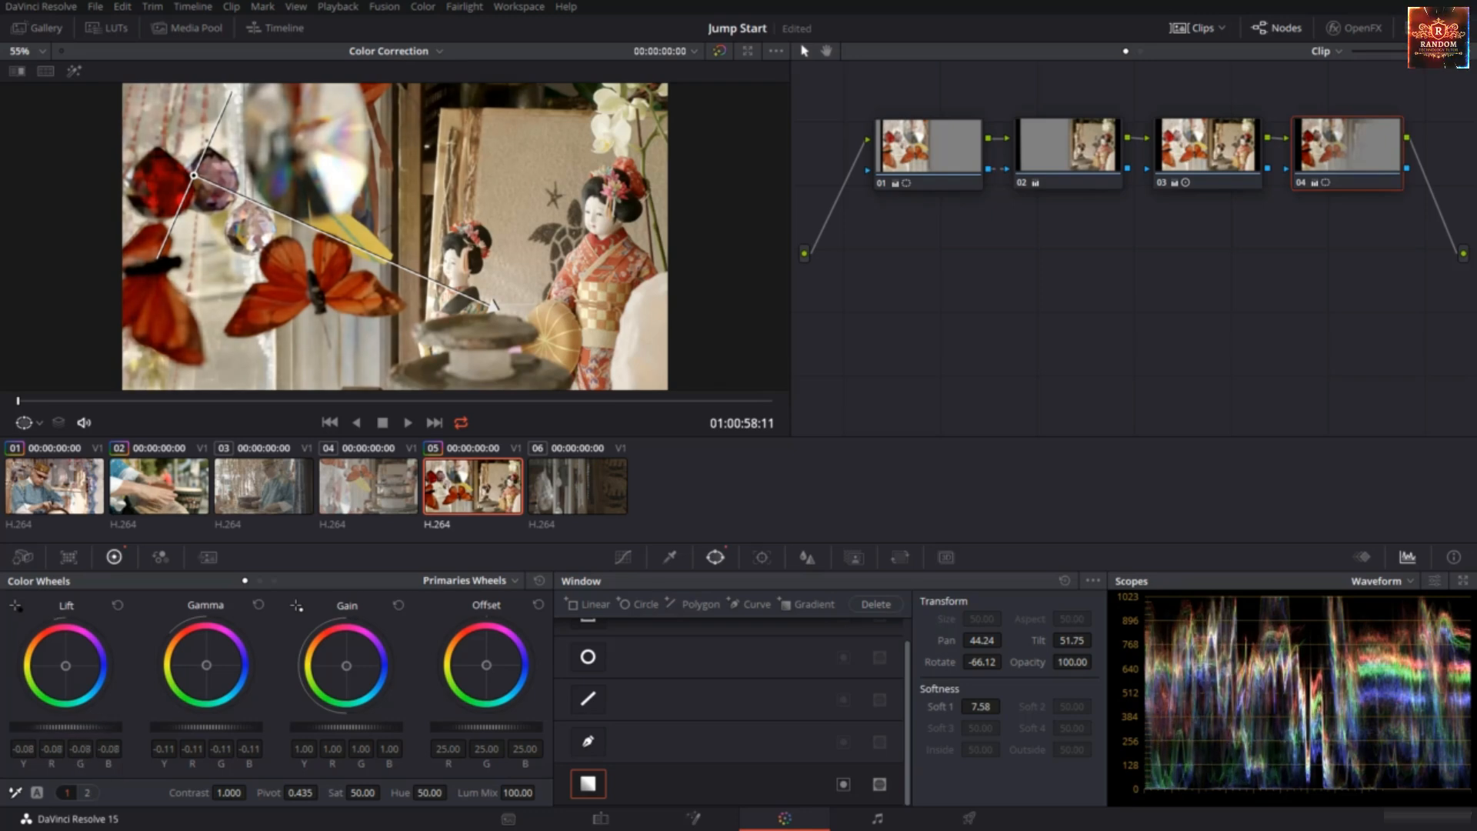
pyautogui.click(73, 71)
pyautogui.click(72, 71)
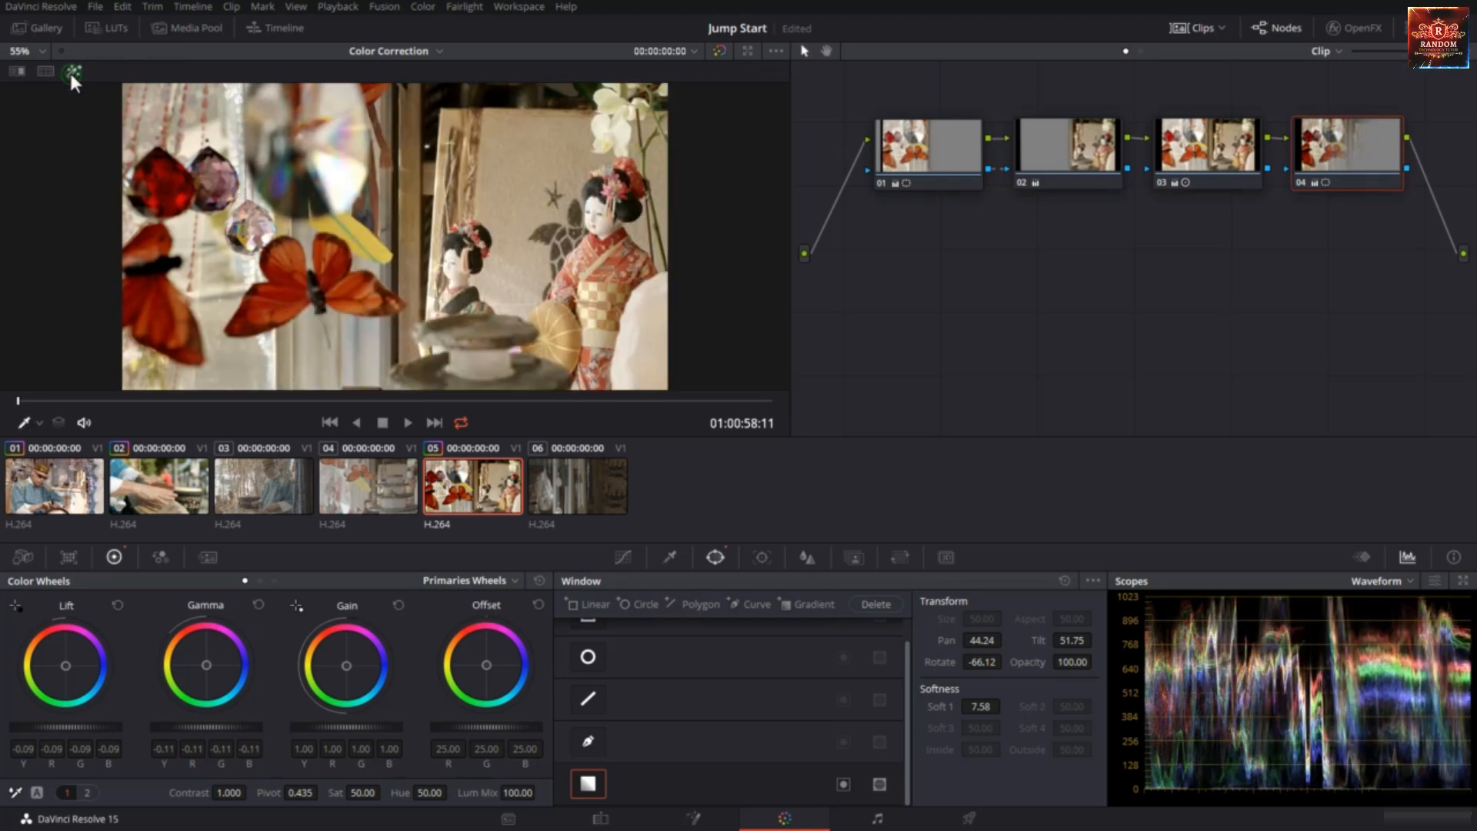
pyautogui.click(1298, 182)
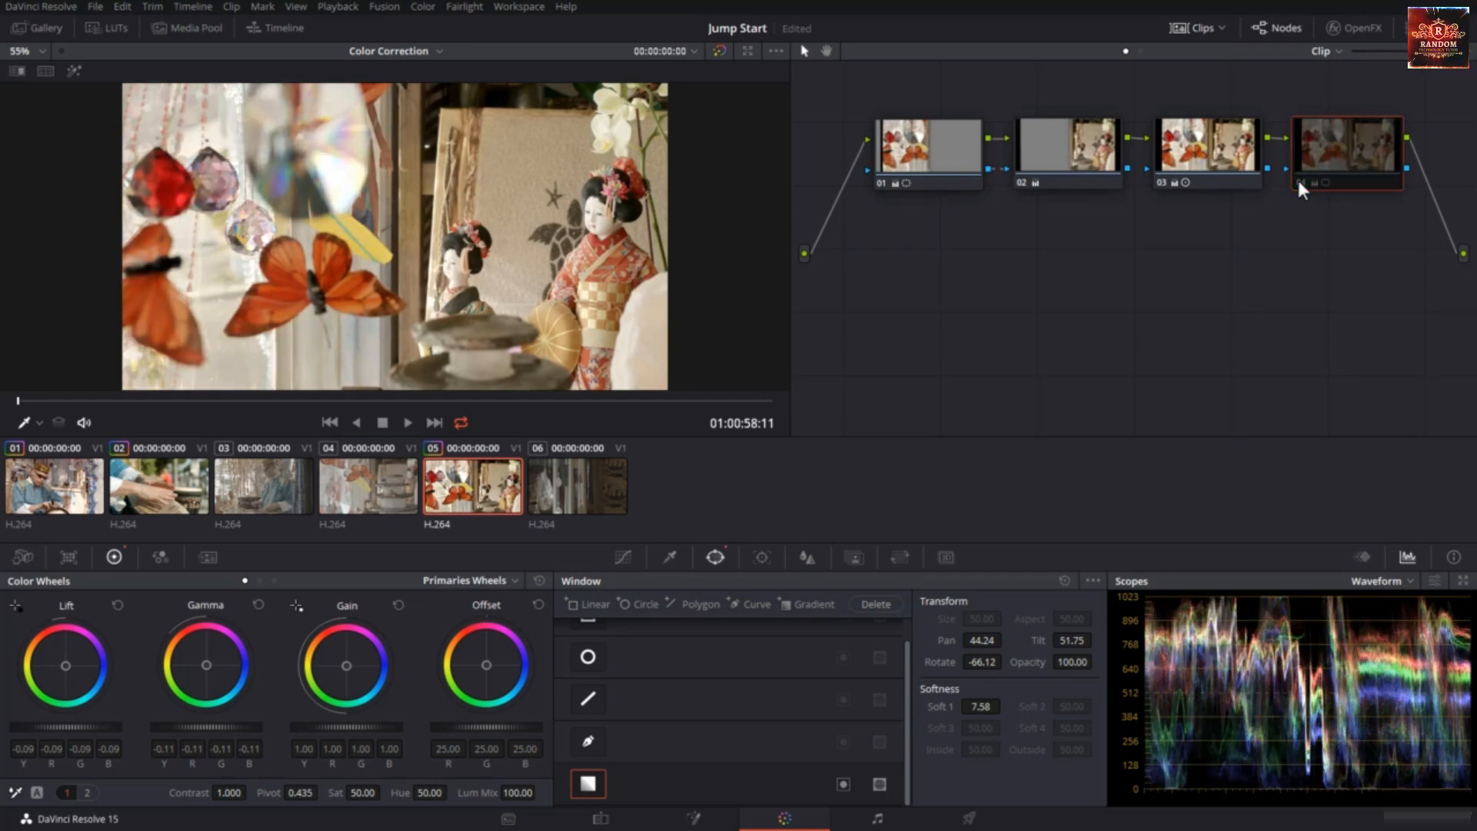
pyautogui.click(1298, 182)
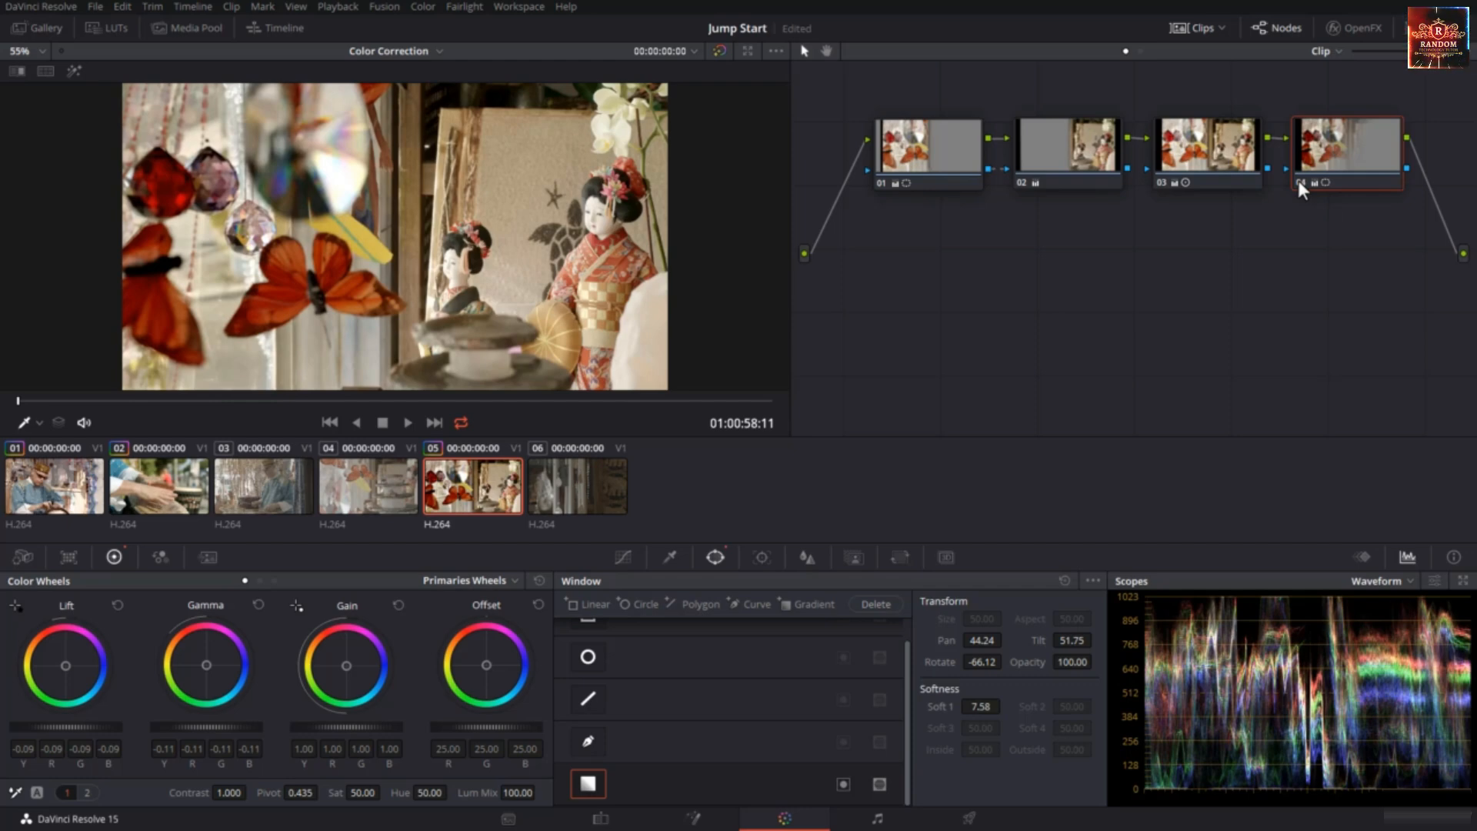
# Show the power window overlay and extend the gradient across the dolls, with pan 43.91, tilt 52.13, rotation -68.48 and softness 11.66
pyautogui.click(26, 422)
pyautogui.click(54, 488)
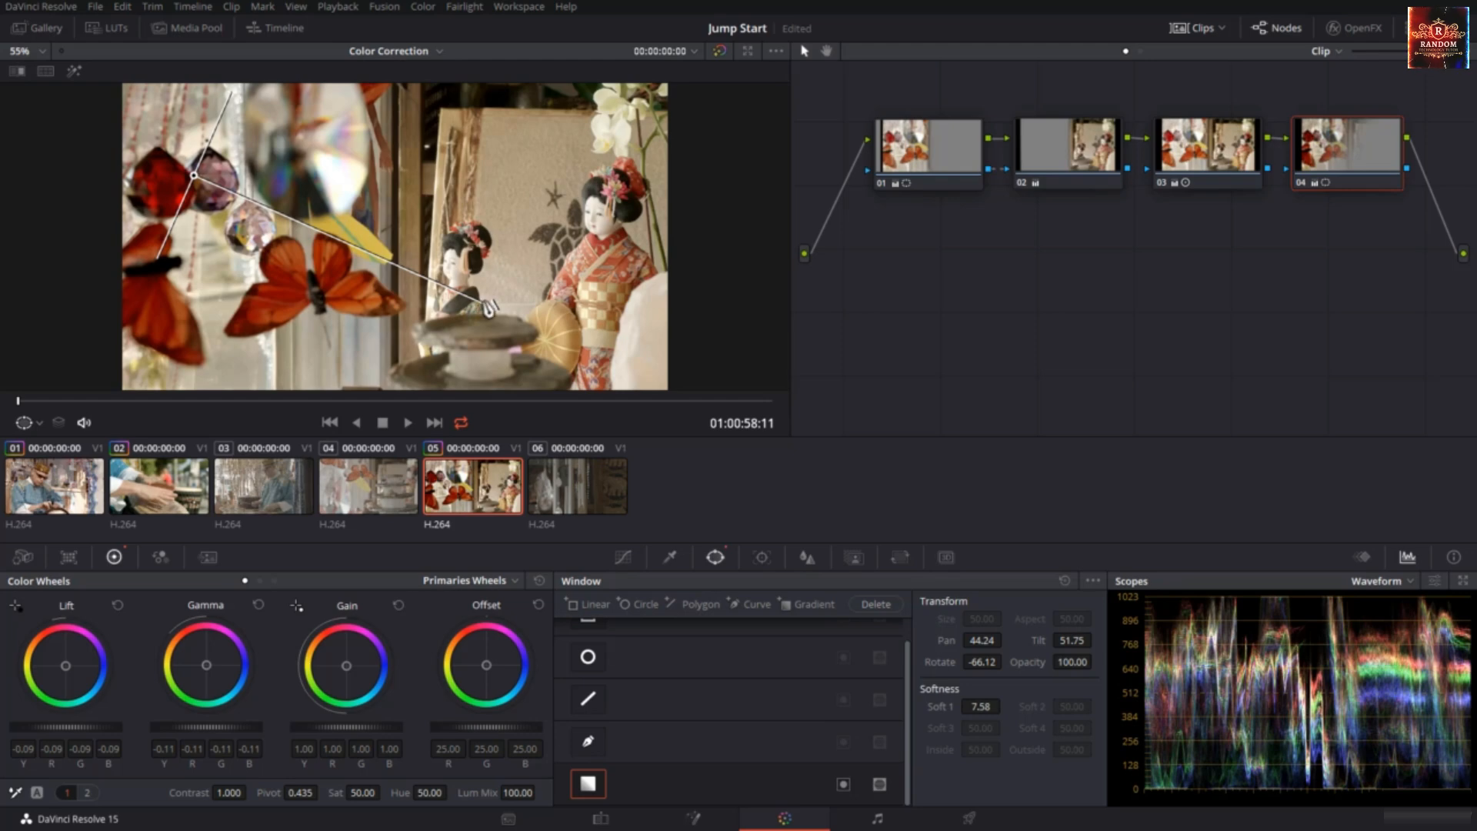
pyautogui.moveTo(484, 310); pyautogui.dragTo(639, 370)
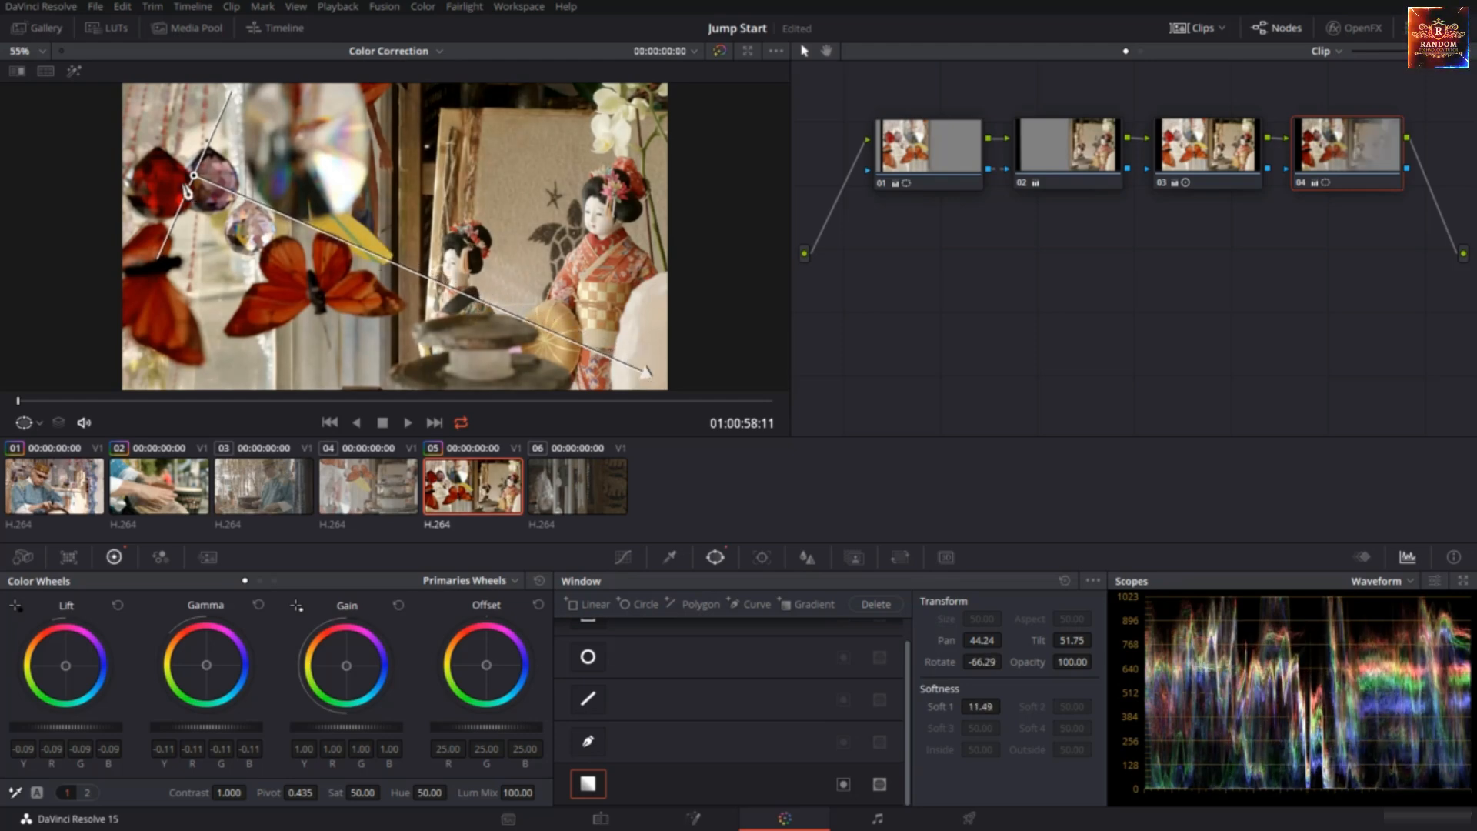
pyautogui.moveTo(195, 183)
pyautogui.mouseDown()
pyautogui.moveTo(301, 243)
pyautogui.moveTo(458, 280)
pyautogui.moveTo(179, 165)
pyautogui.moveTo(317, 233)
pyautogui.moveTo(331, 233)
pyautogui.moveTo(182, 163)
pyautogui.mouseUp()
pyautogui.moveTo(646, 349); pyautogui.dragTo(643, 342)
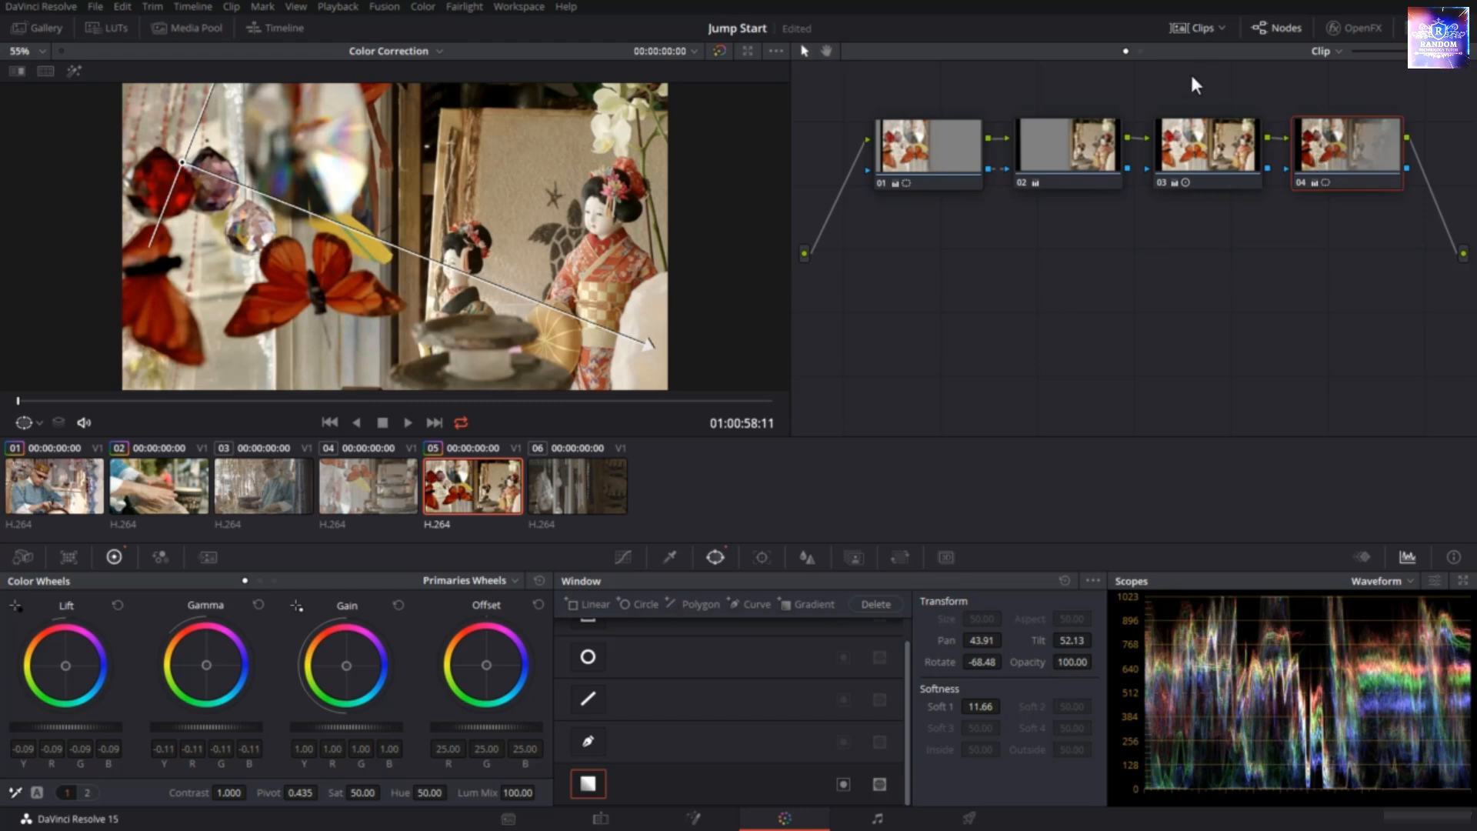
# Compare the image with node 04 disabled and enabled, and with the whole grade bypassed and restored
pyautogui.click(1204, 142)
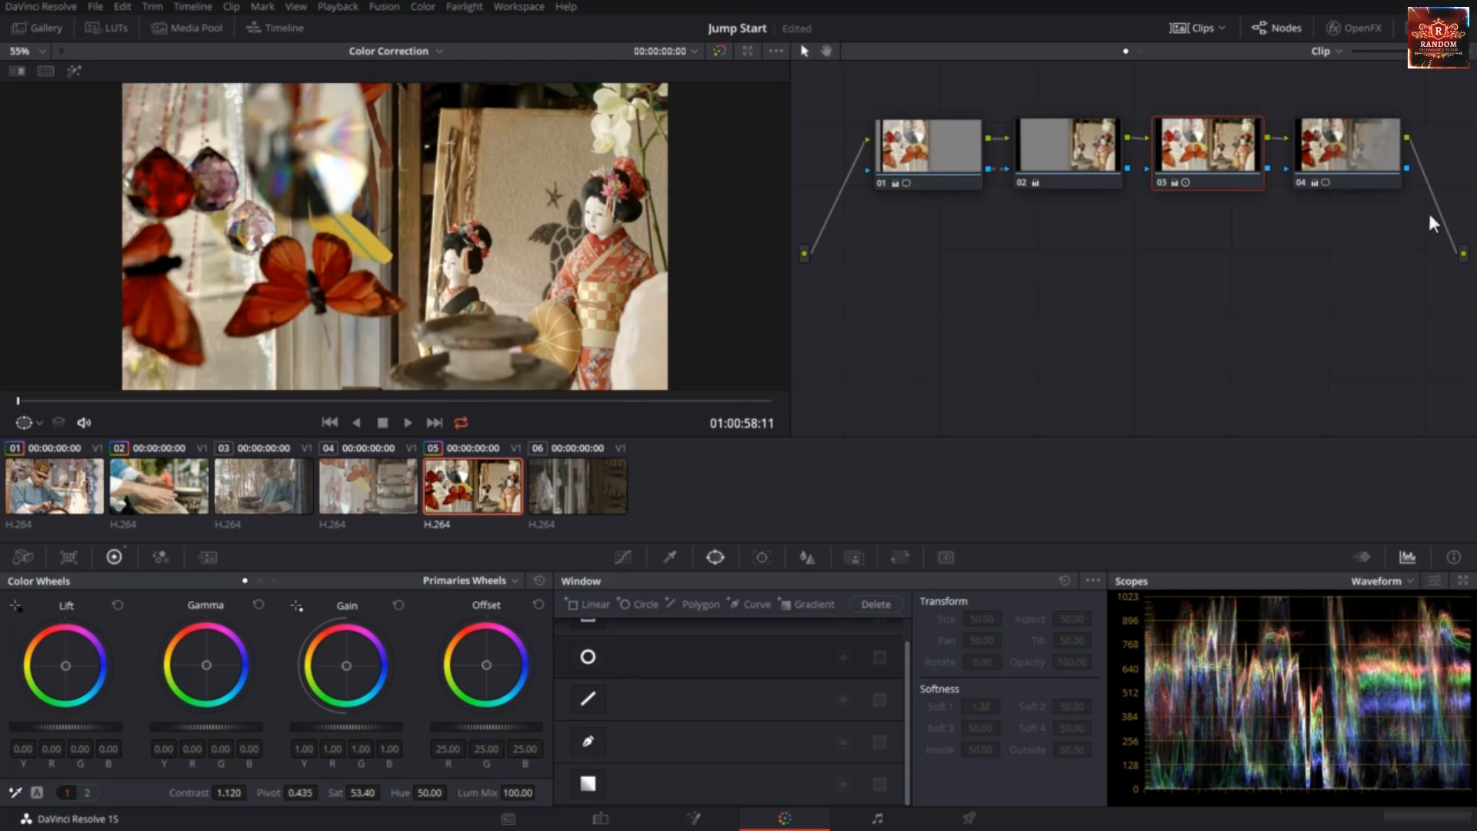
pyautogui.click(1355, 138)
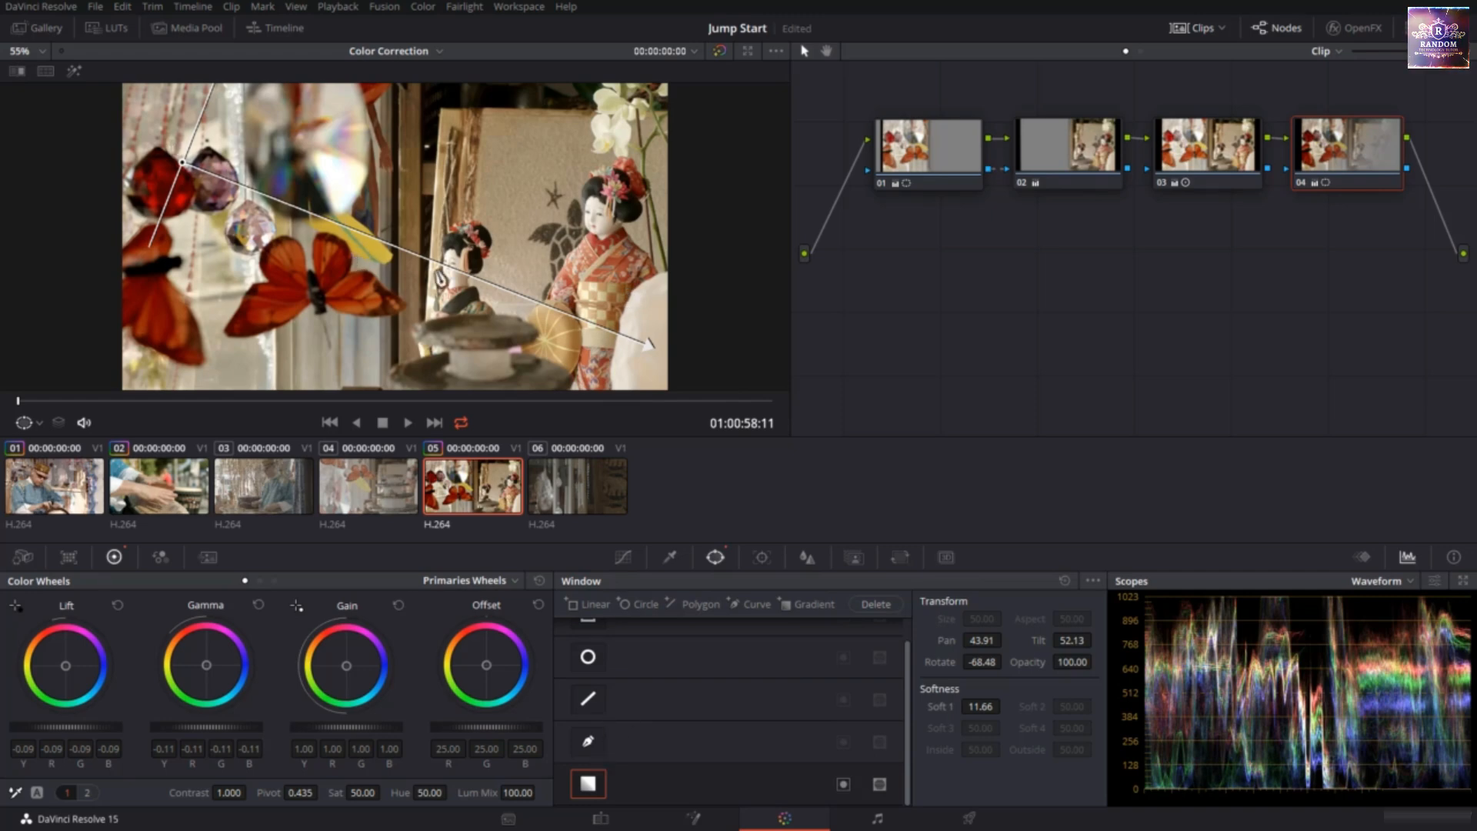
pyautogui.click(1299, 183)
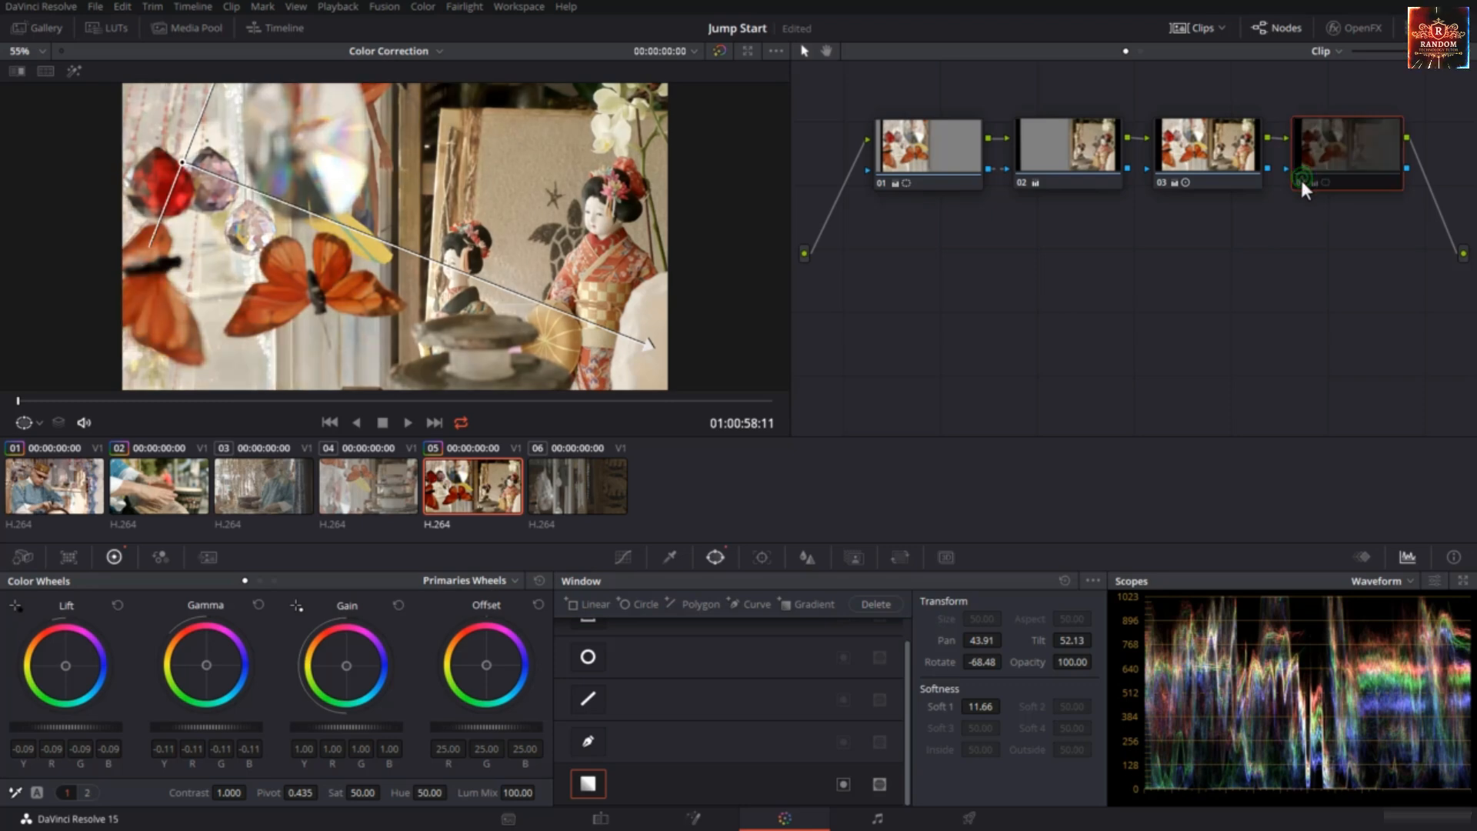
pyautogui.click(1300, 180)
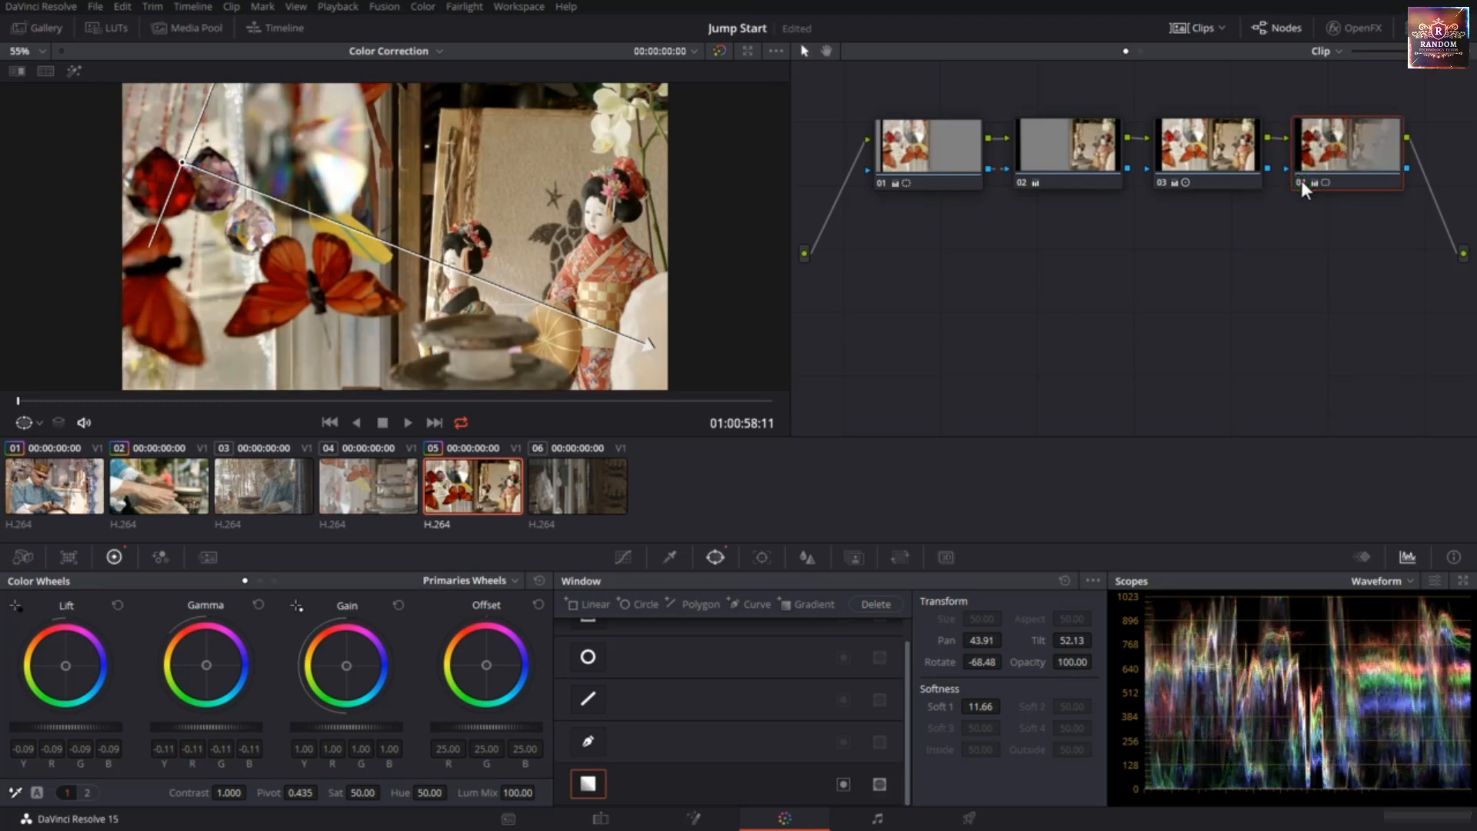
pyautogui.click(718, 50)
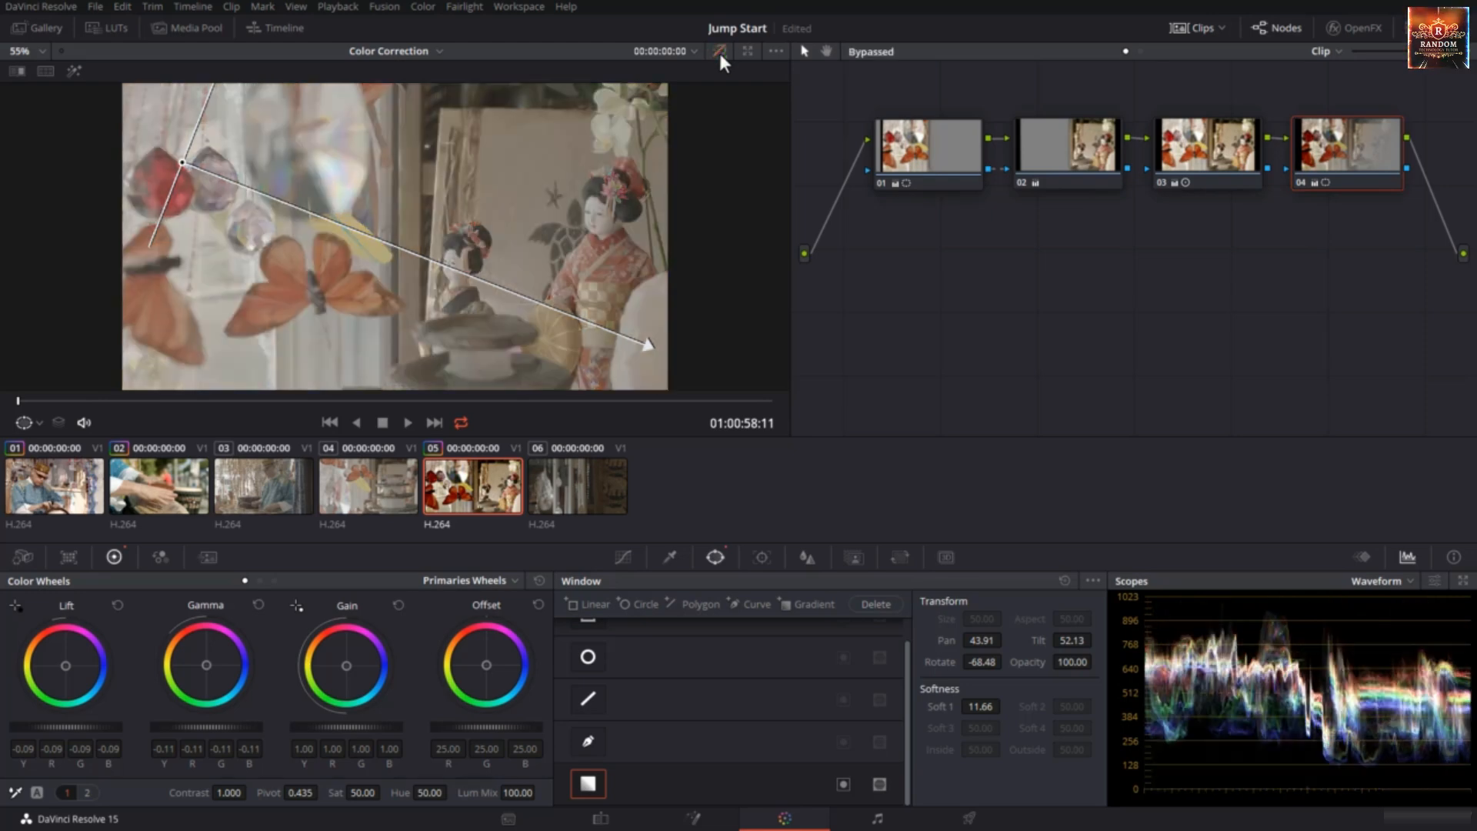
pyautogui.click(718, 51)
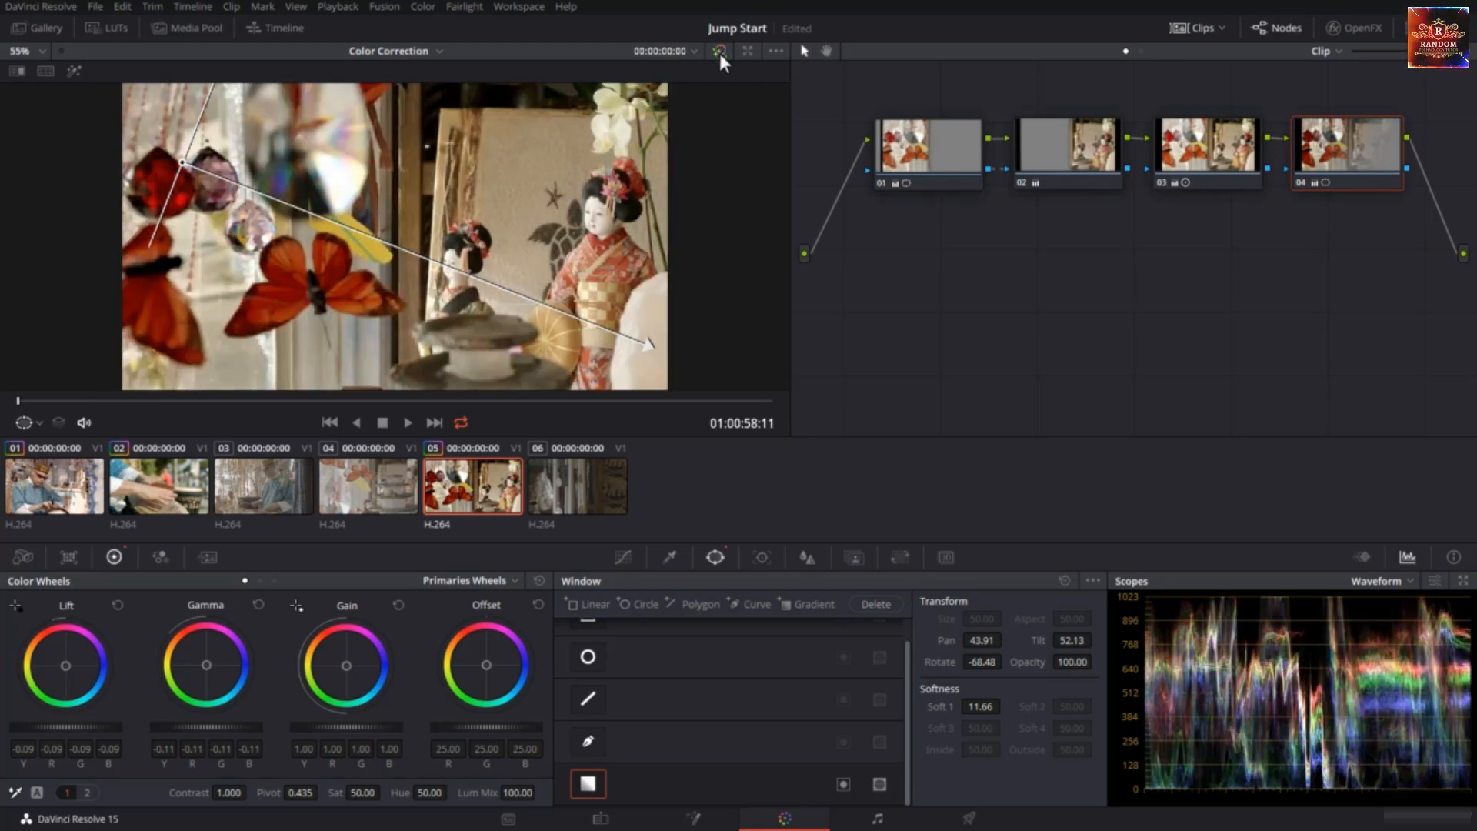
# Inspect the areas affected by nodes 04, 01, 02 and 03 in the highlight view
pyautogui.click(74, 71)
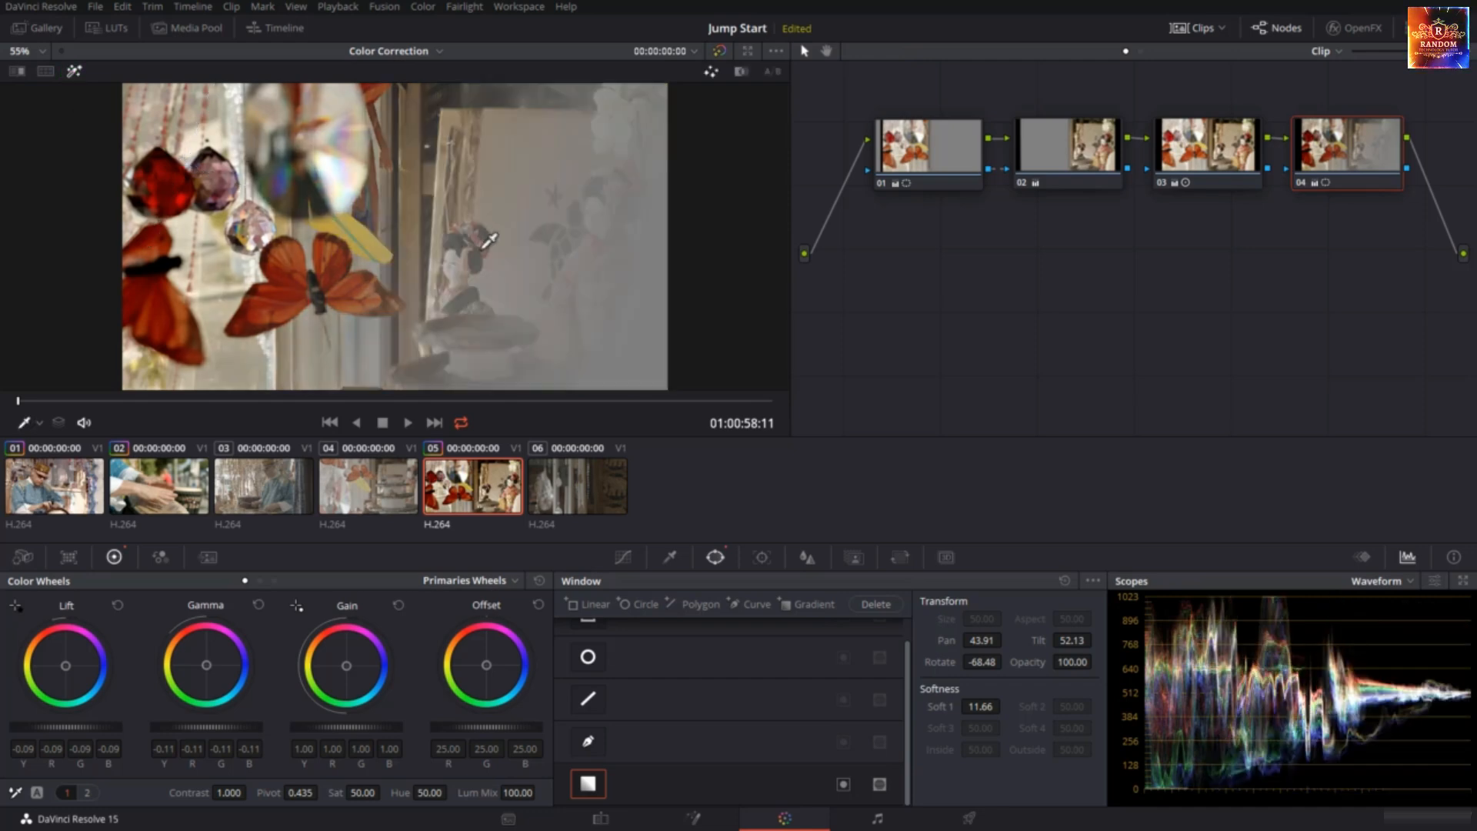
pyautogui.click(926, 159)
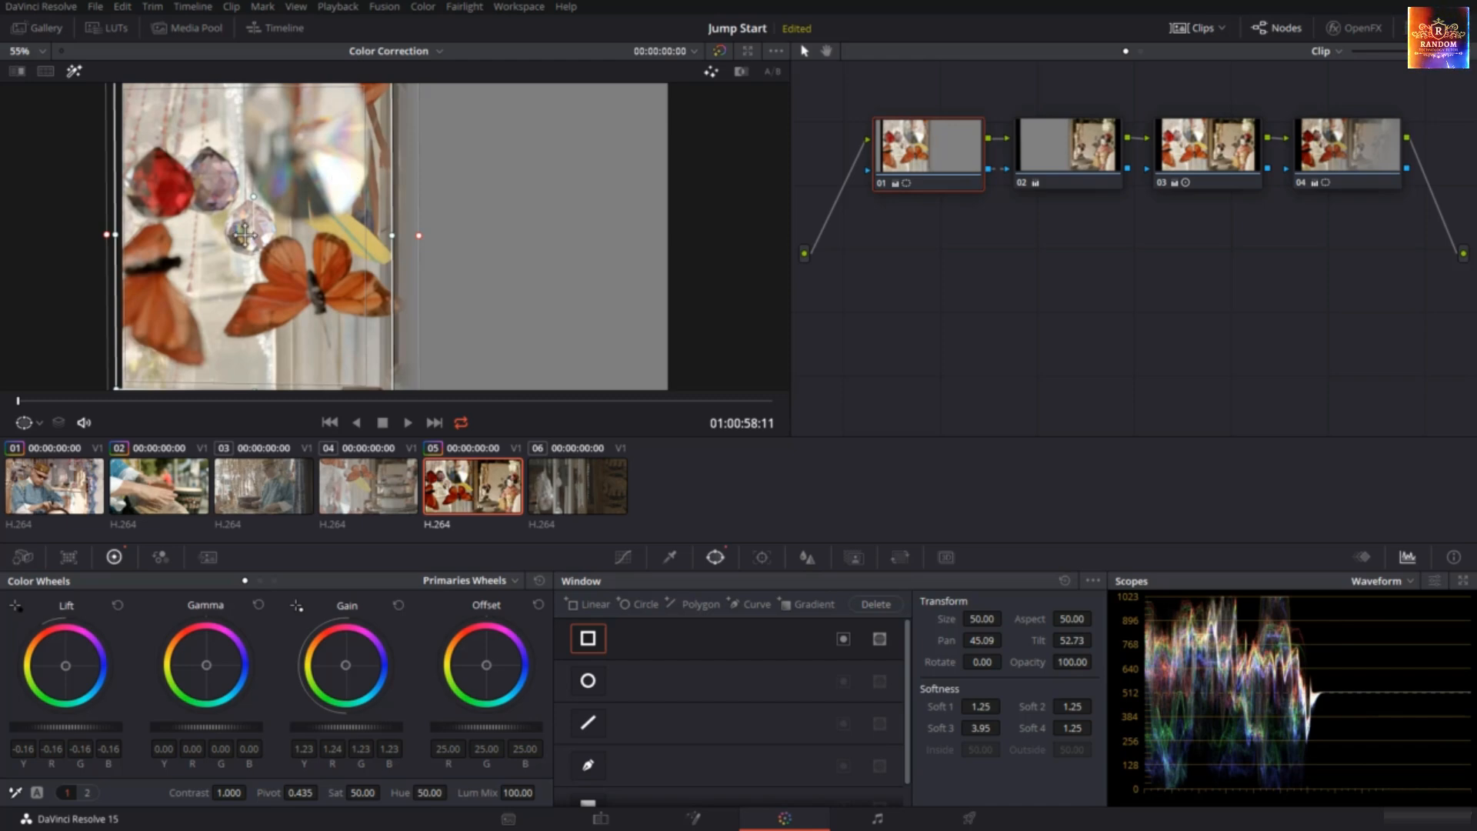
pyautogui.click(1084, 146)
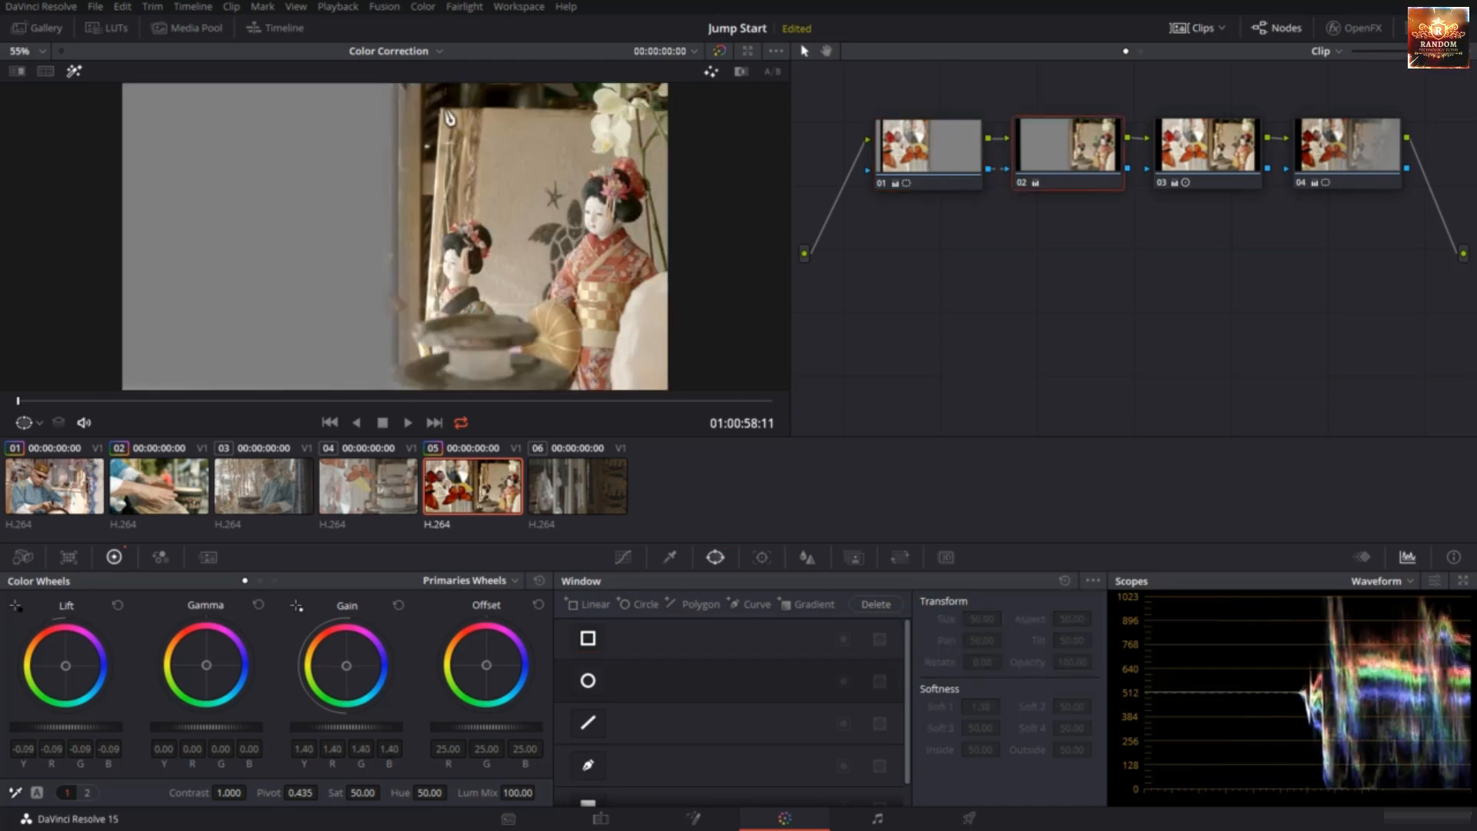
pyautogui.click(1216, 157)
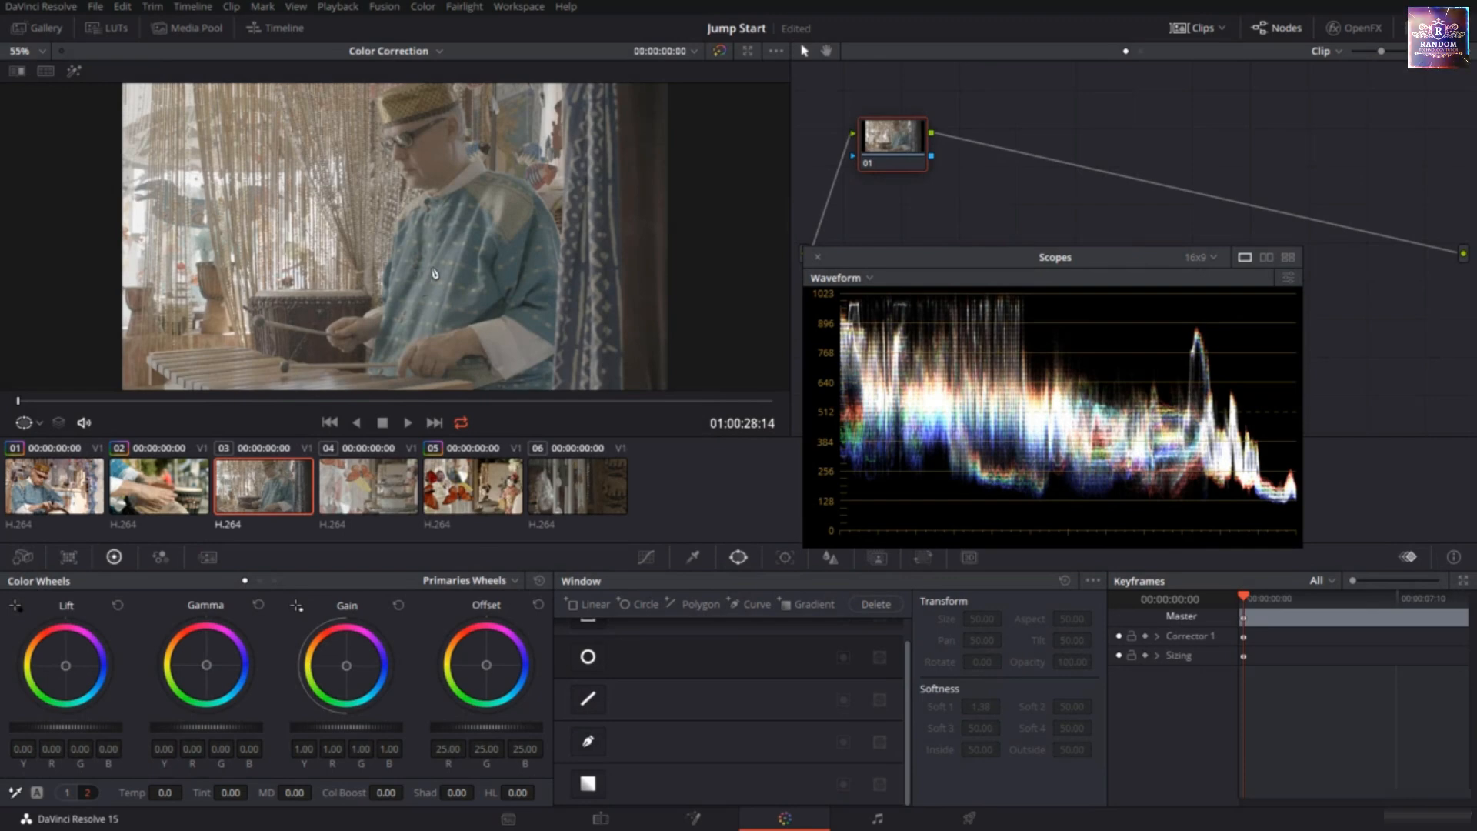
# Enlarge the floating waveform scope and place it over the empty part of the node graph of clip 03
pyautogui.moveTo(1006, 267); pyautogui.dragTo(305, 409)
pyautogui.moveTo(589, 693); pyautogui.dragTo(663, 723)
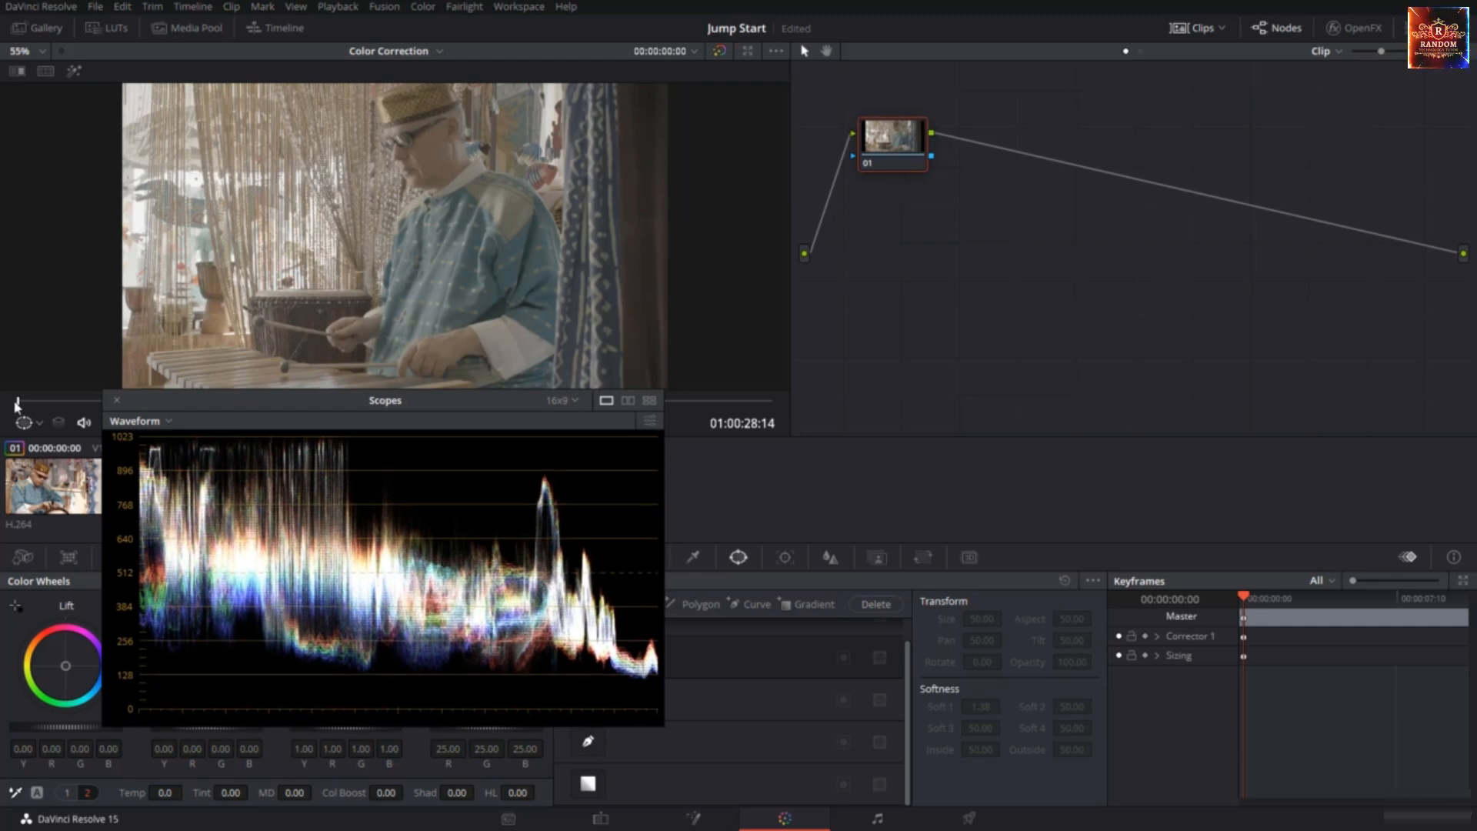
pyautogui.press('space')
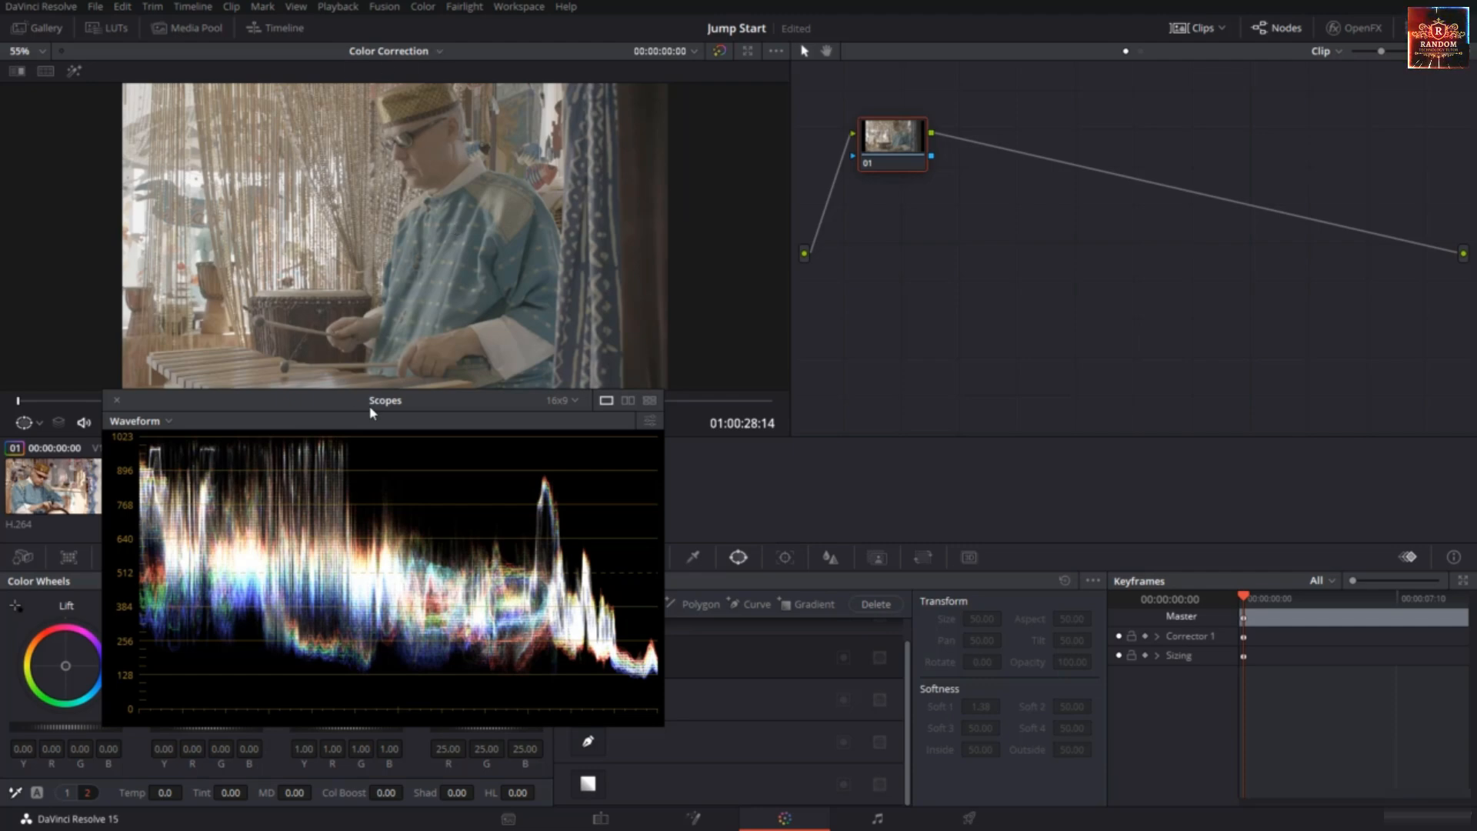
pyautogui.moveTo(356, 403); pyautogui.dragTo(1109, 255)
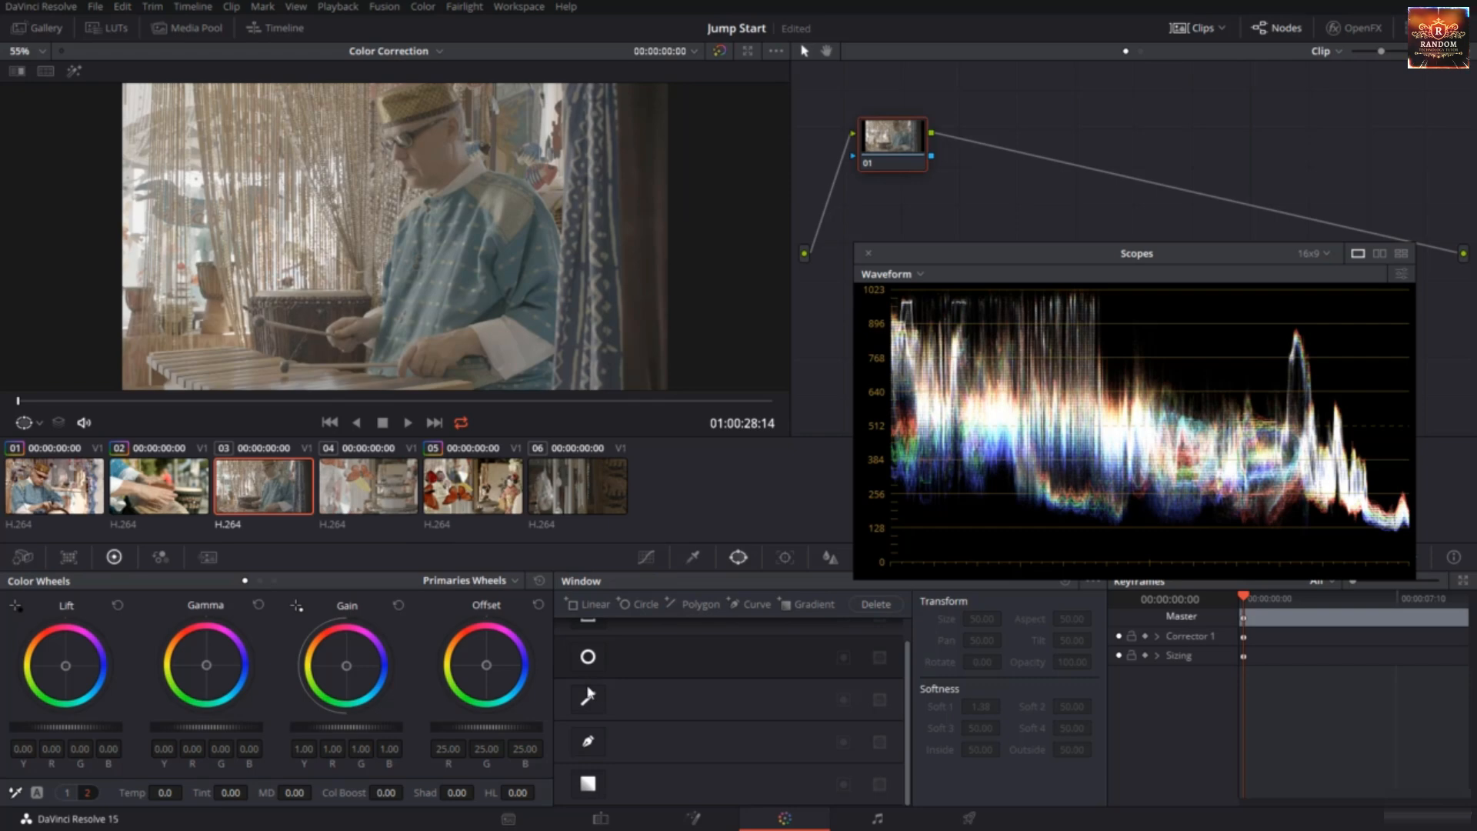
# Try covering the bright beaded curtain beside the musician with a linear power window ending just above the drum in node 01
pyautogui.scroll(1, 588, 695)
pyautogui.click(587, 649)
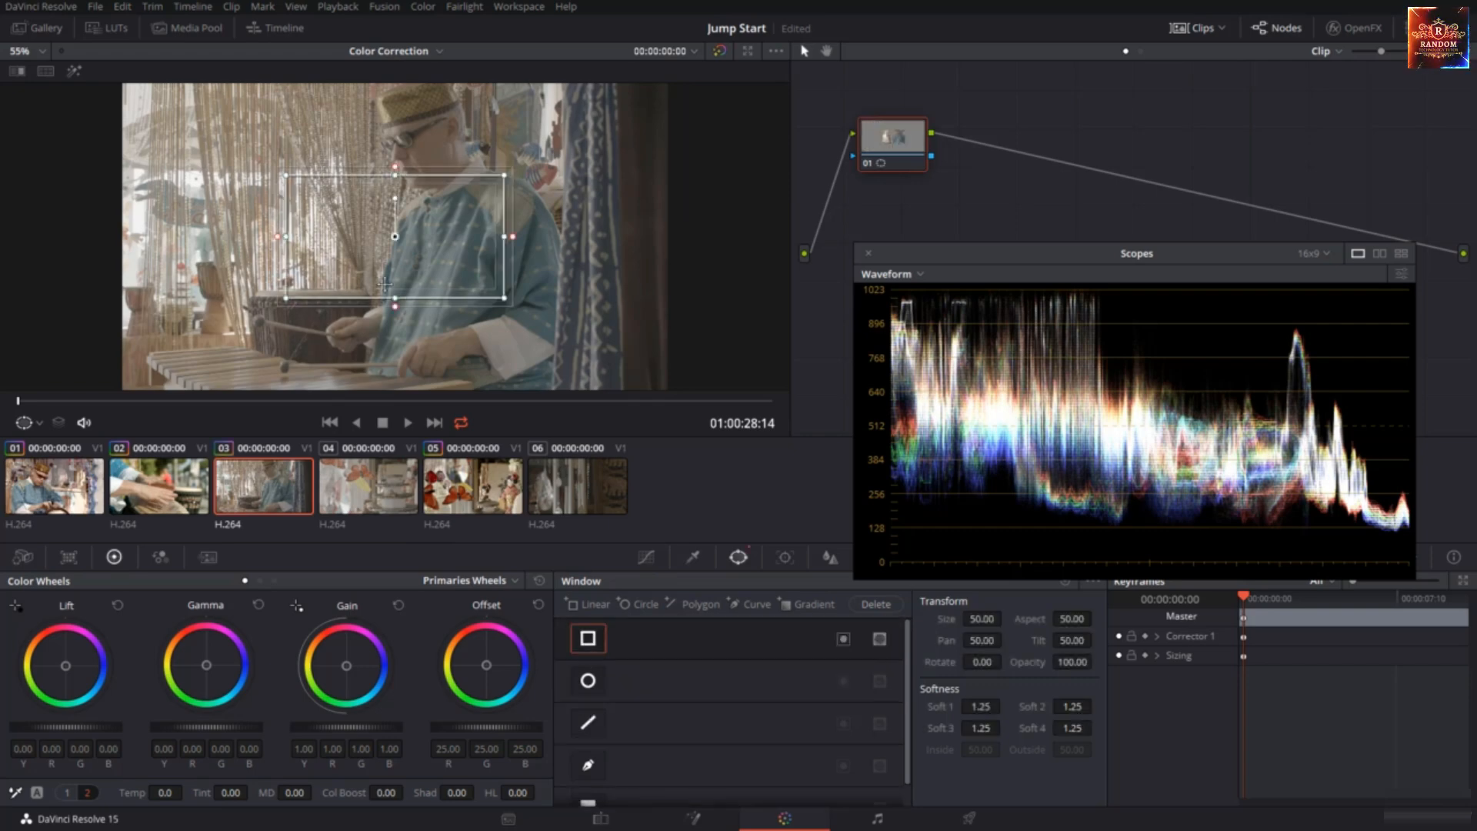
pyautogui.moveTo(406, 269); pyautogui.dragTo(226, 388)
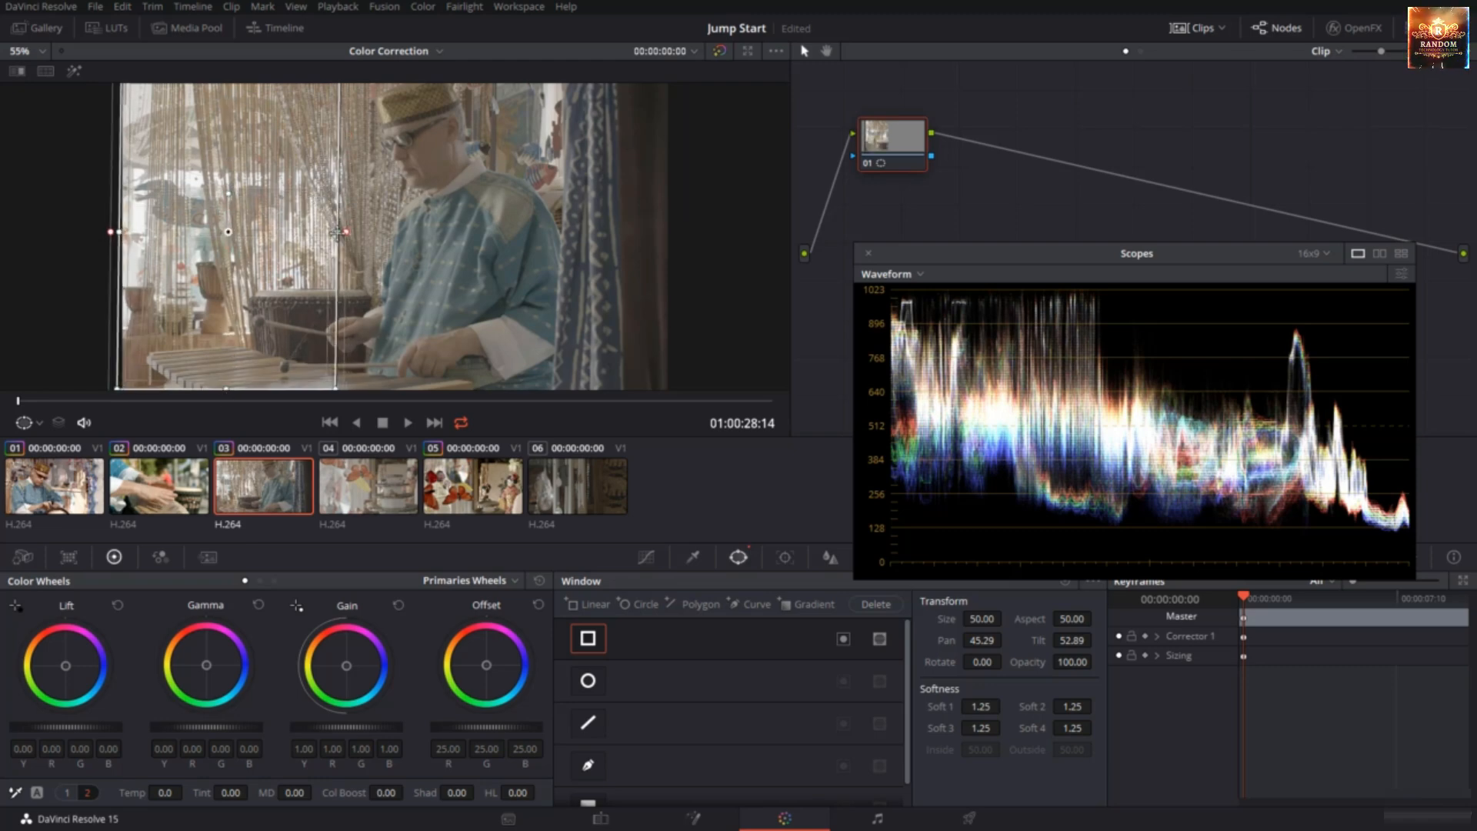
pyautogui.moveTo(337, 232); pyautogui.dragTo(369, 237)
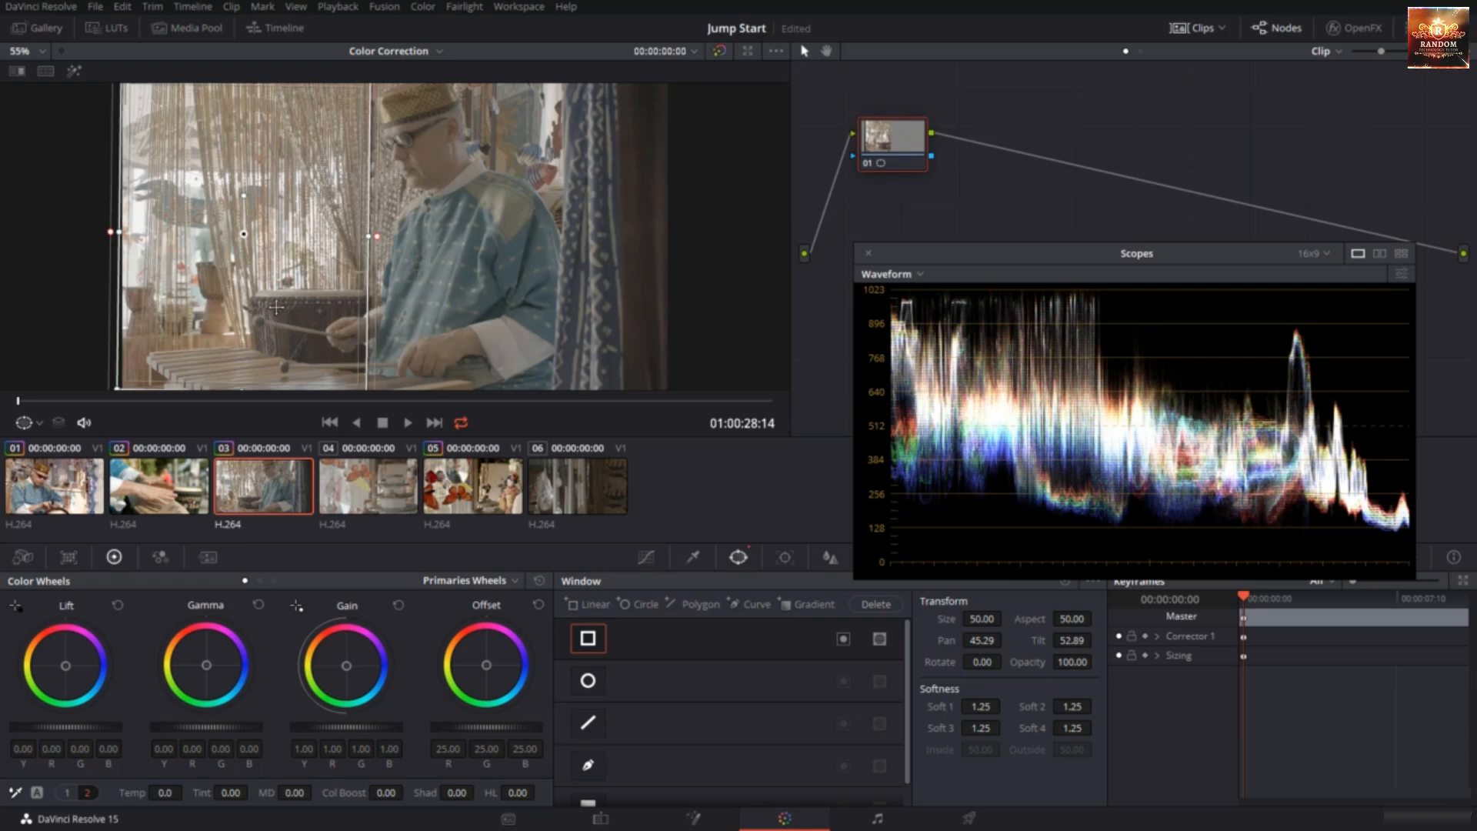
pyautogui.moveTo(246, 391); pyautogui.dragTo(254, 308)
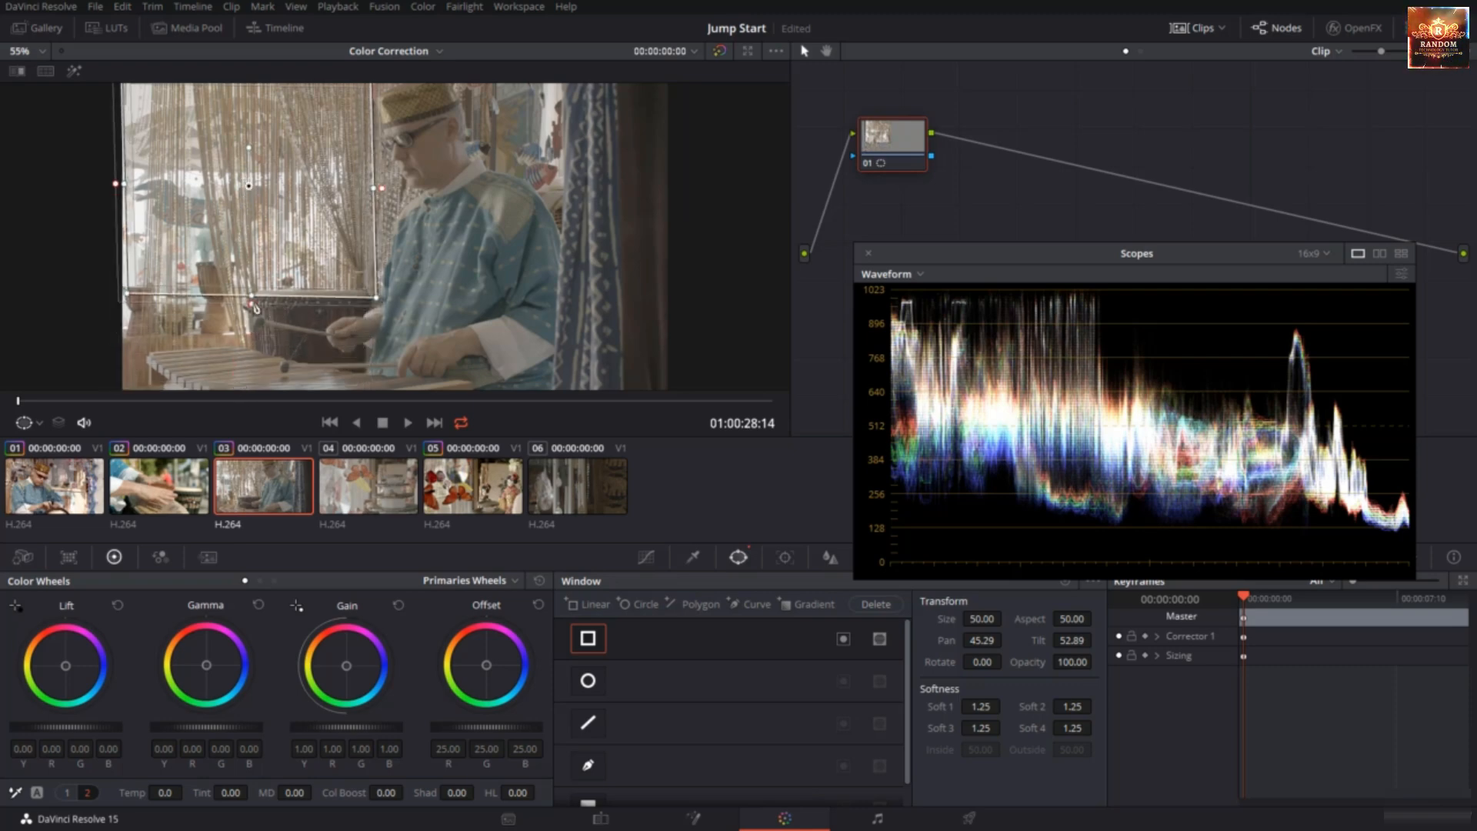
pyautogui.moveTo(251, 295); pyautogui.dragTo(252, 289)
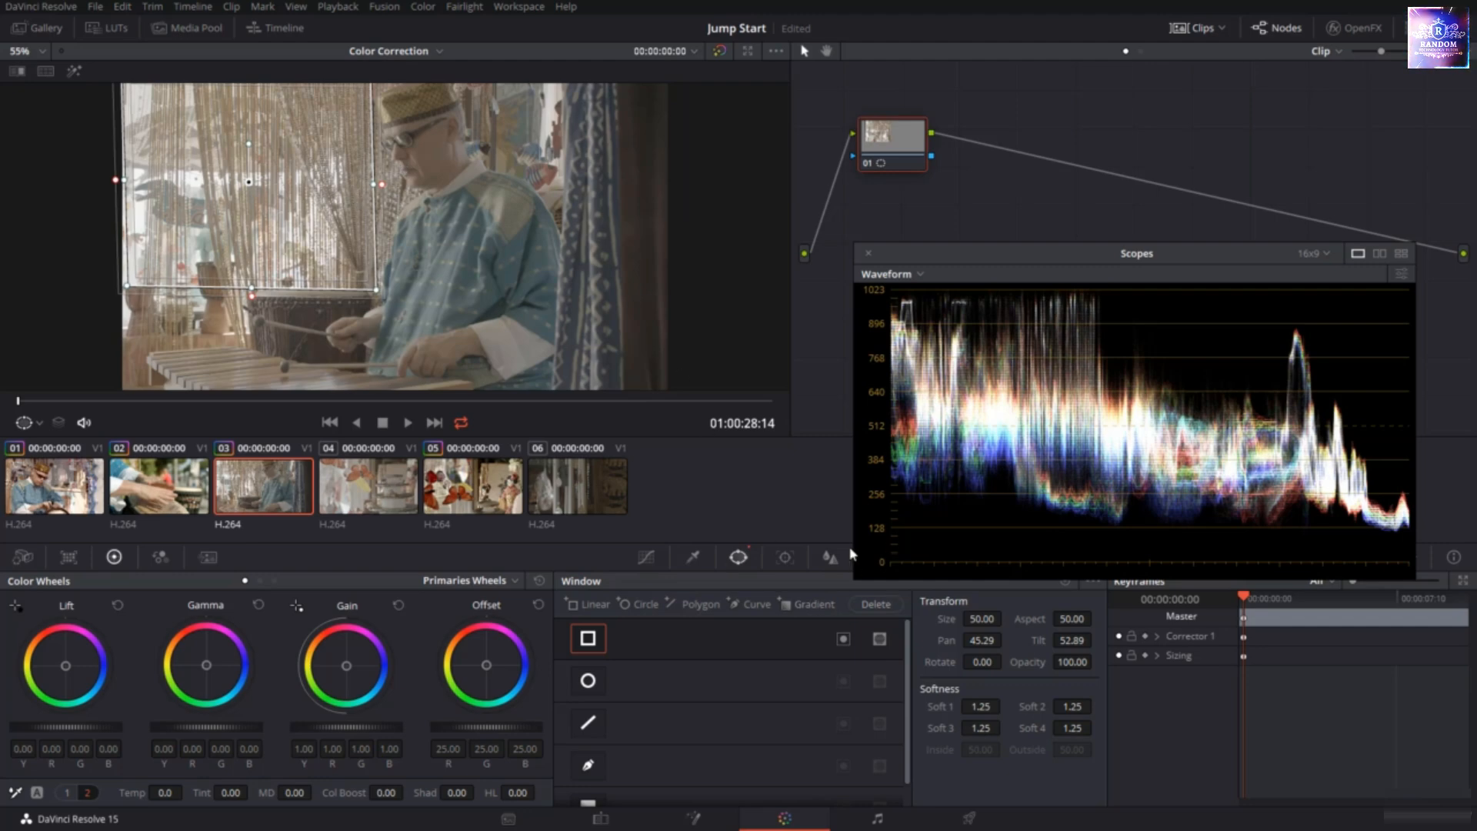
# Try tracing a curve window around the bright curtain background, following the musician's outline and the drum, and reset the windows
pyautogui.moveTo(1000, 261); pyautogui.dragTo(997, 183)
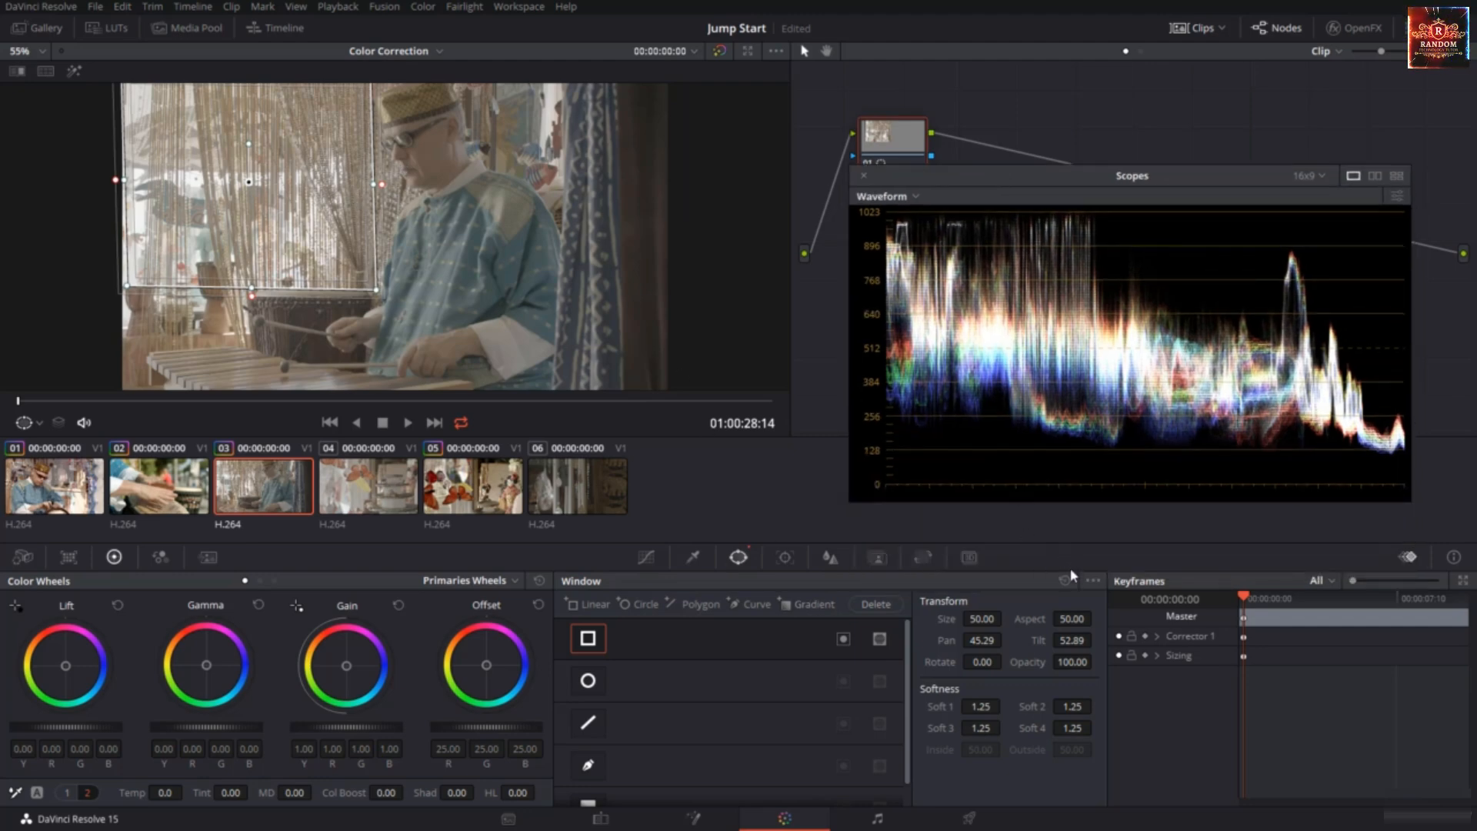
pyautogui.click(819, 692)
pyautogui.click(629, 759)
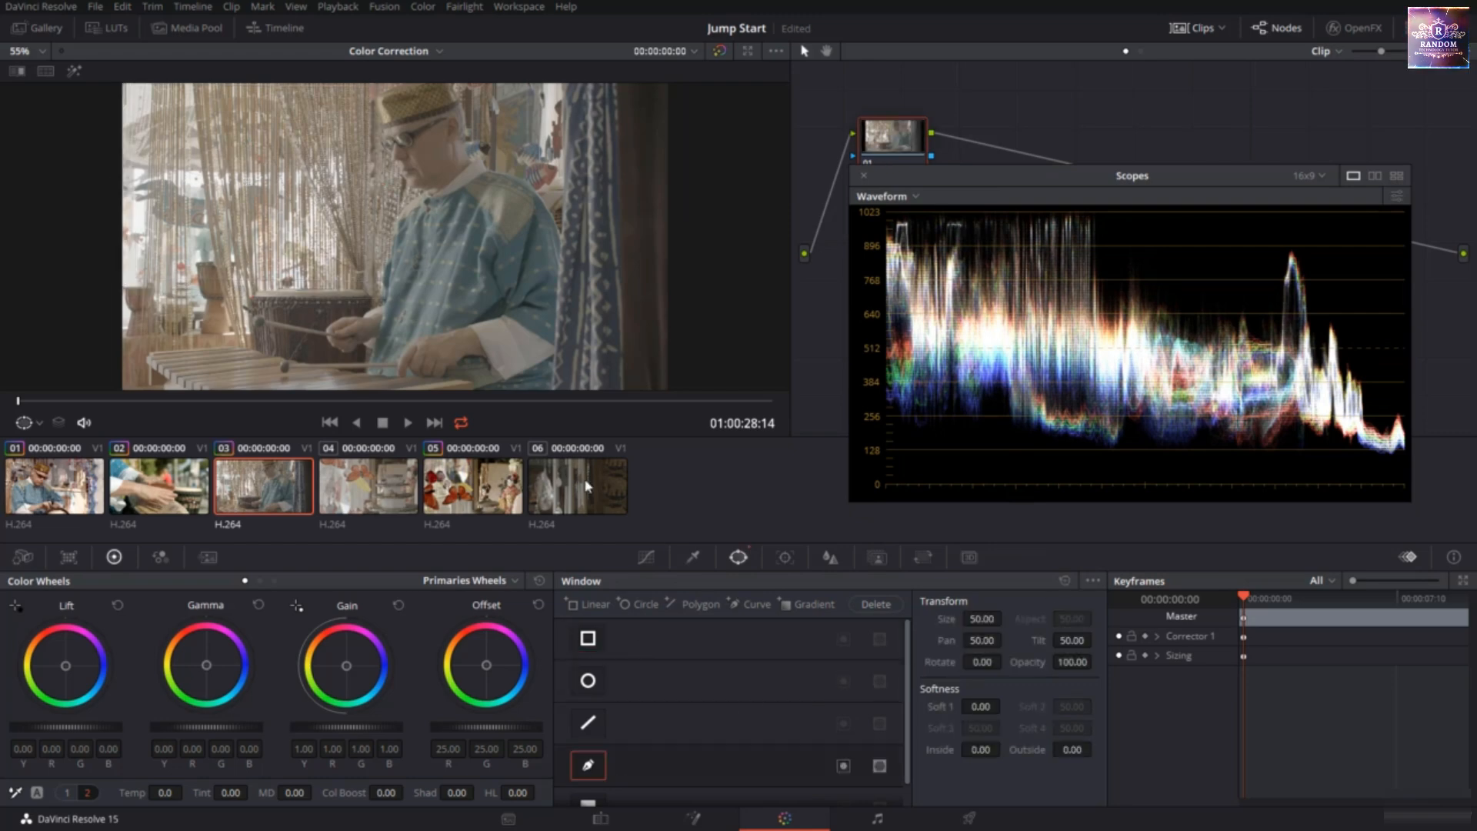
pyautogui.click(365, 85)
pyautogui.click(384, 177)
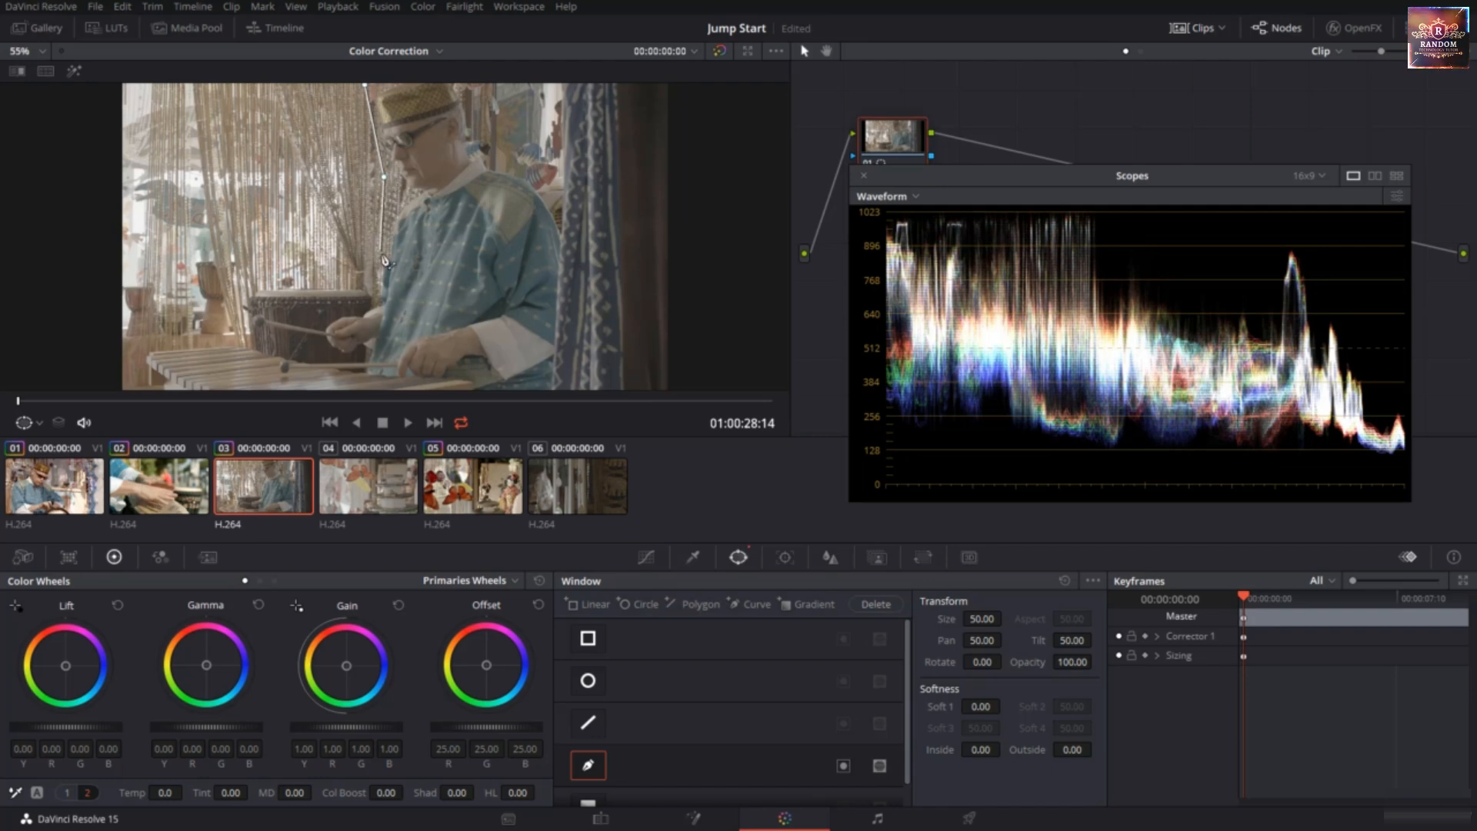
pyautogui.click(380, 257)
pyautogui.click(362, 282)
pyautogui.click(246, 286)
pyautogui.click(242, 327)
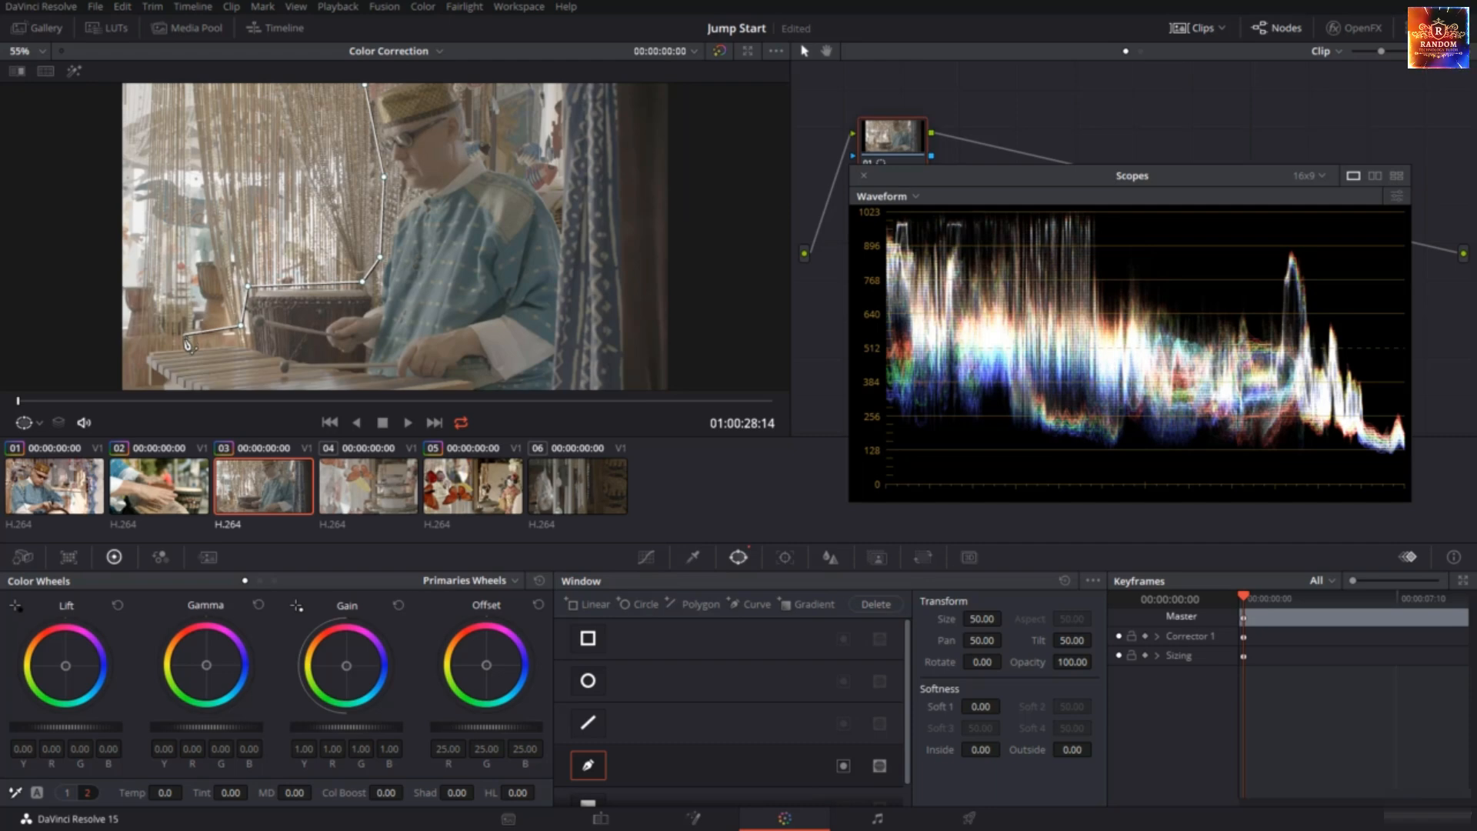
pyautogui.click(185, 339)
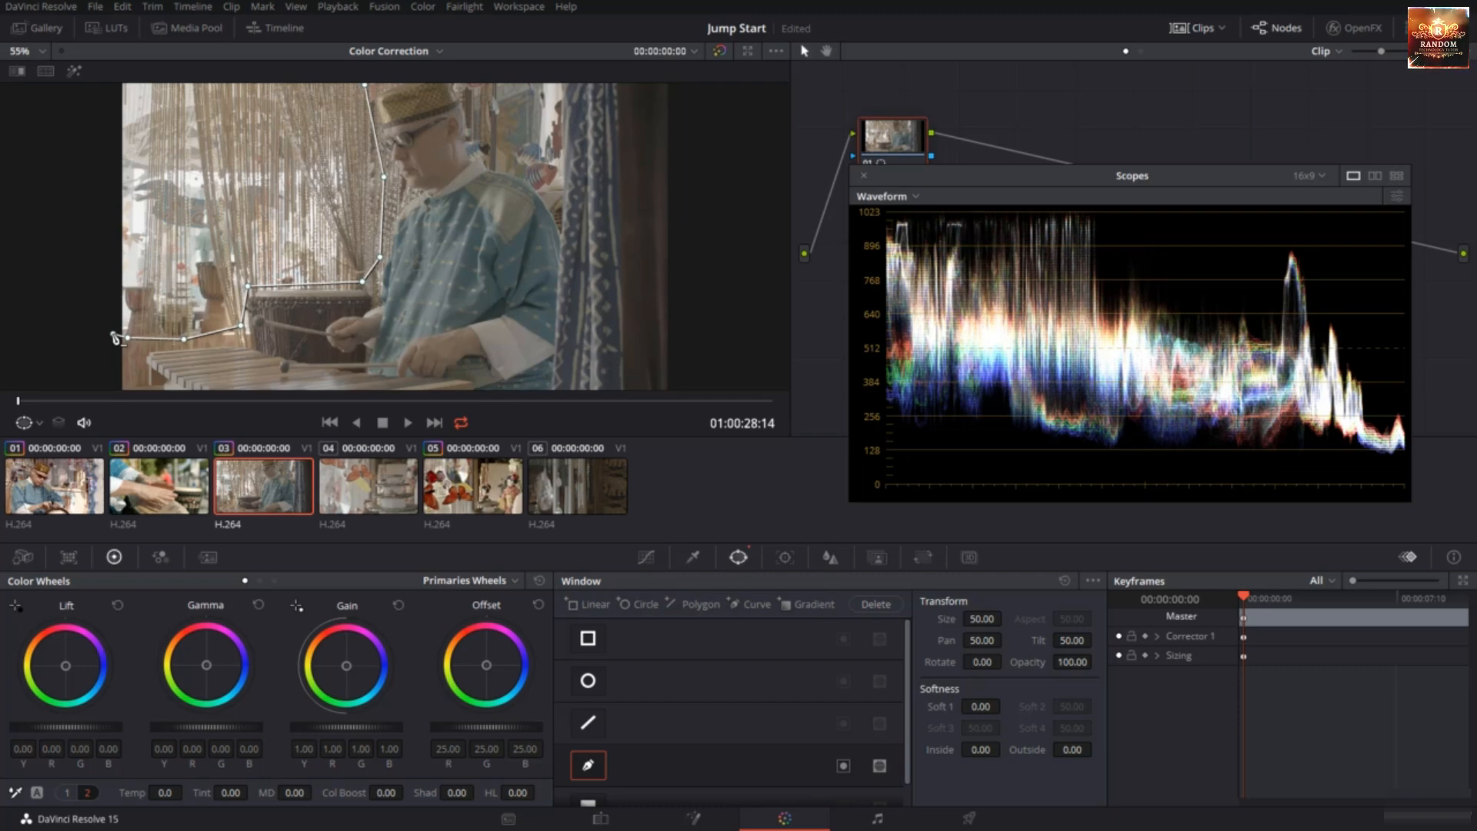
pyautogui.click(113, 335)
pyautogui.click(101, 100)
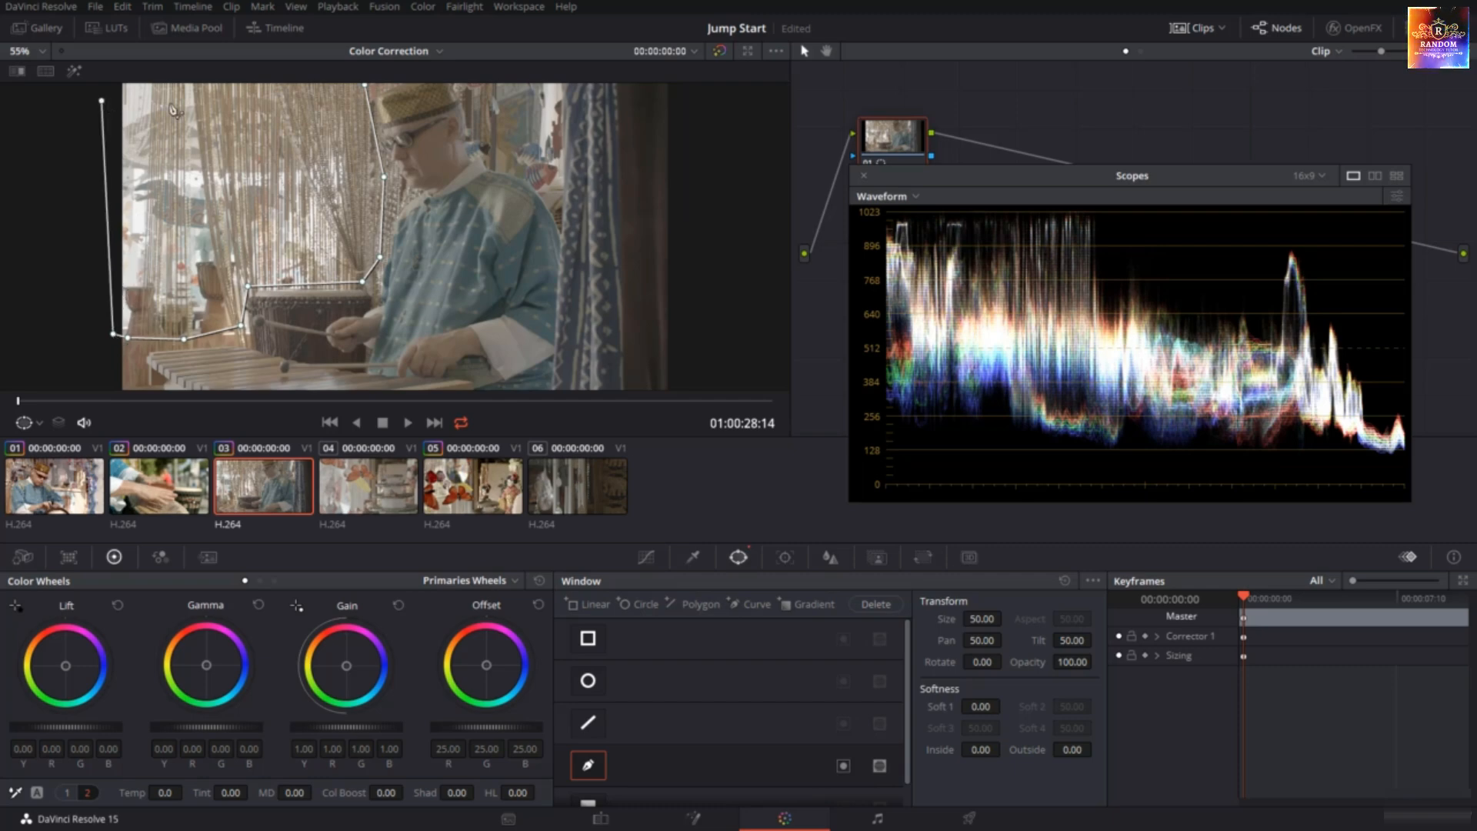
pyautogui.click(366, 89)
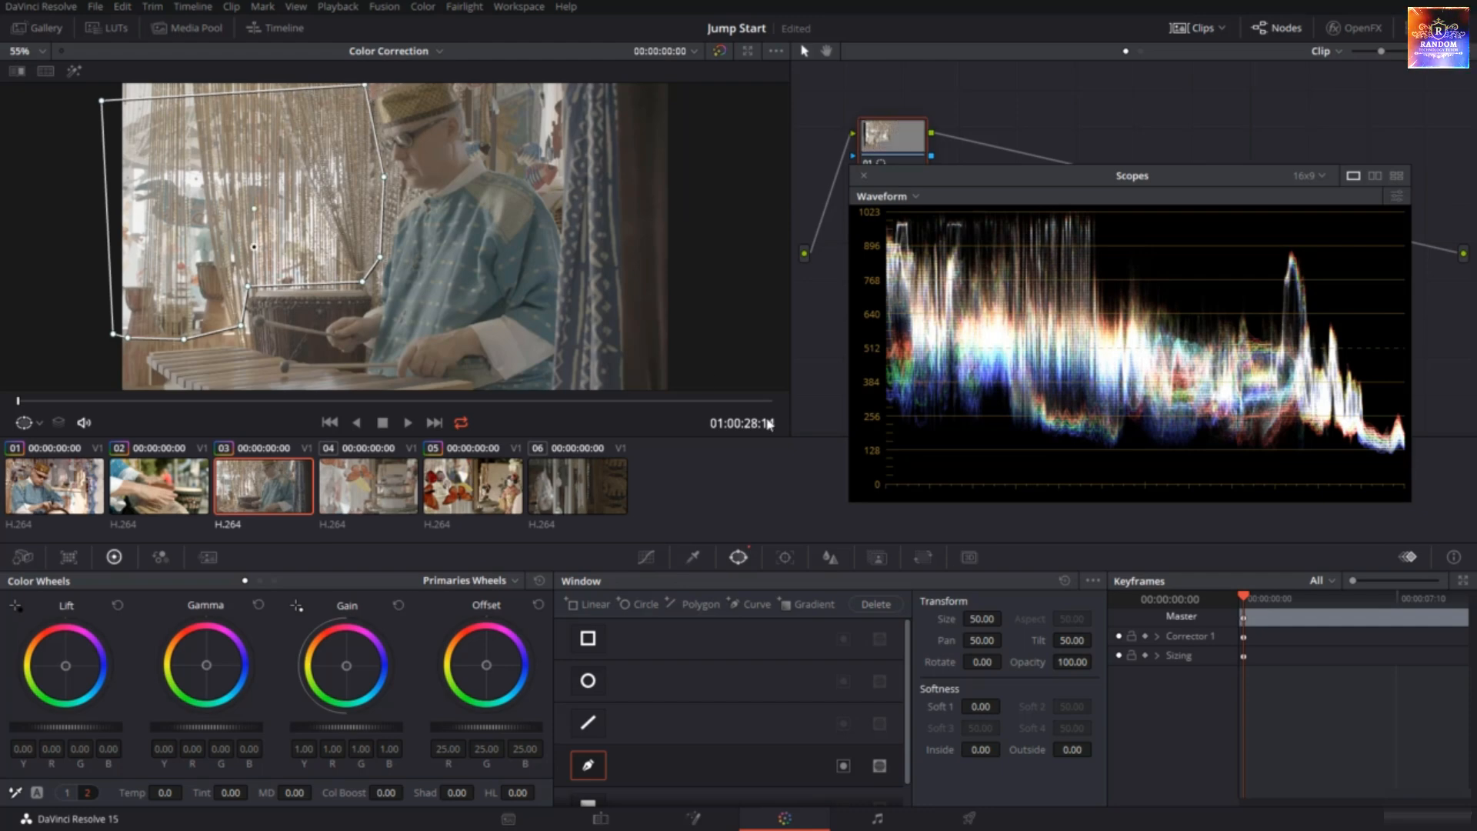
pyautogui.click(1064, 580)
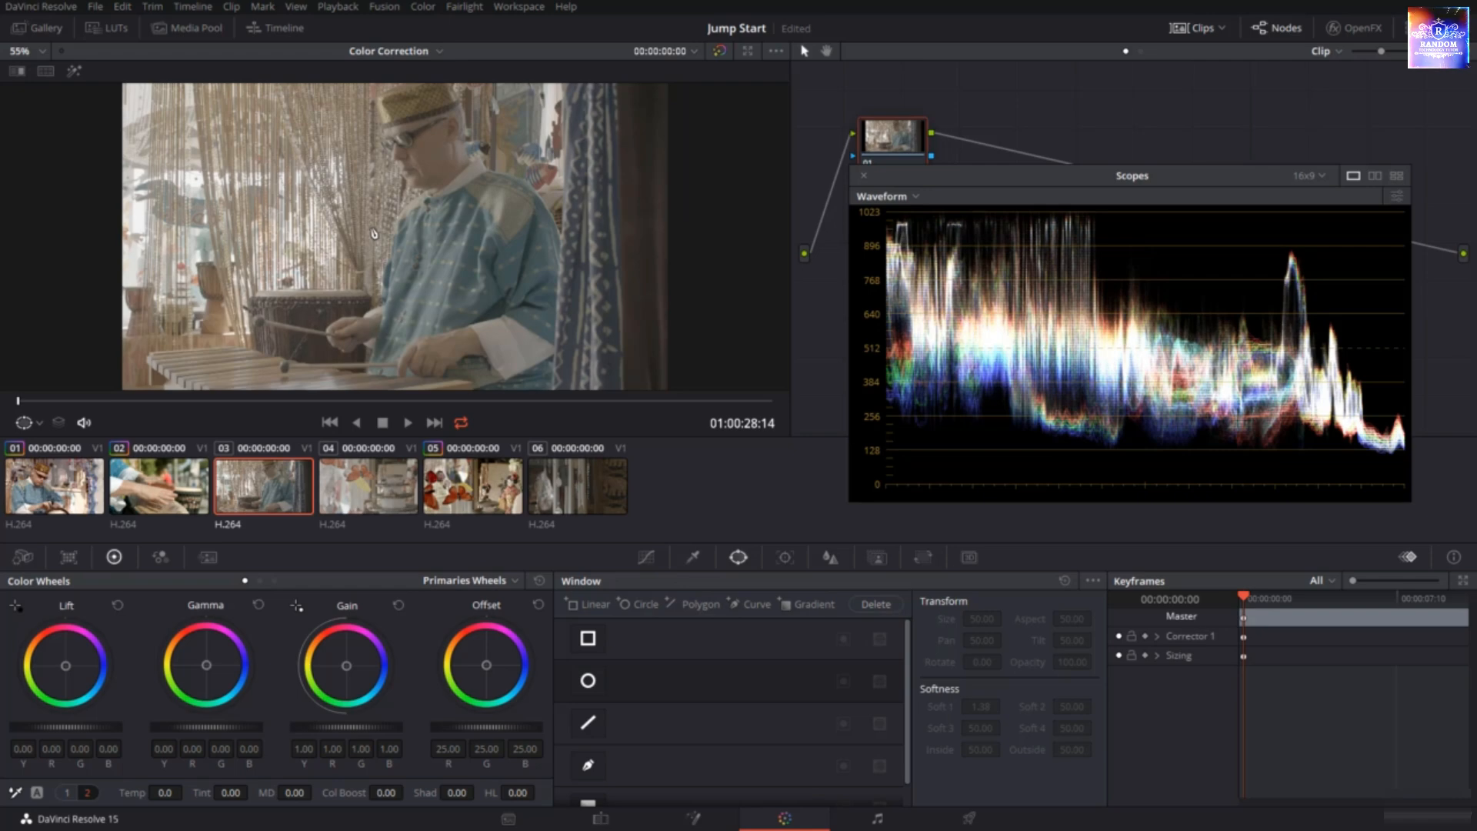
pyautogui.scroll(-1, 693, 680)
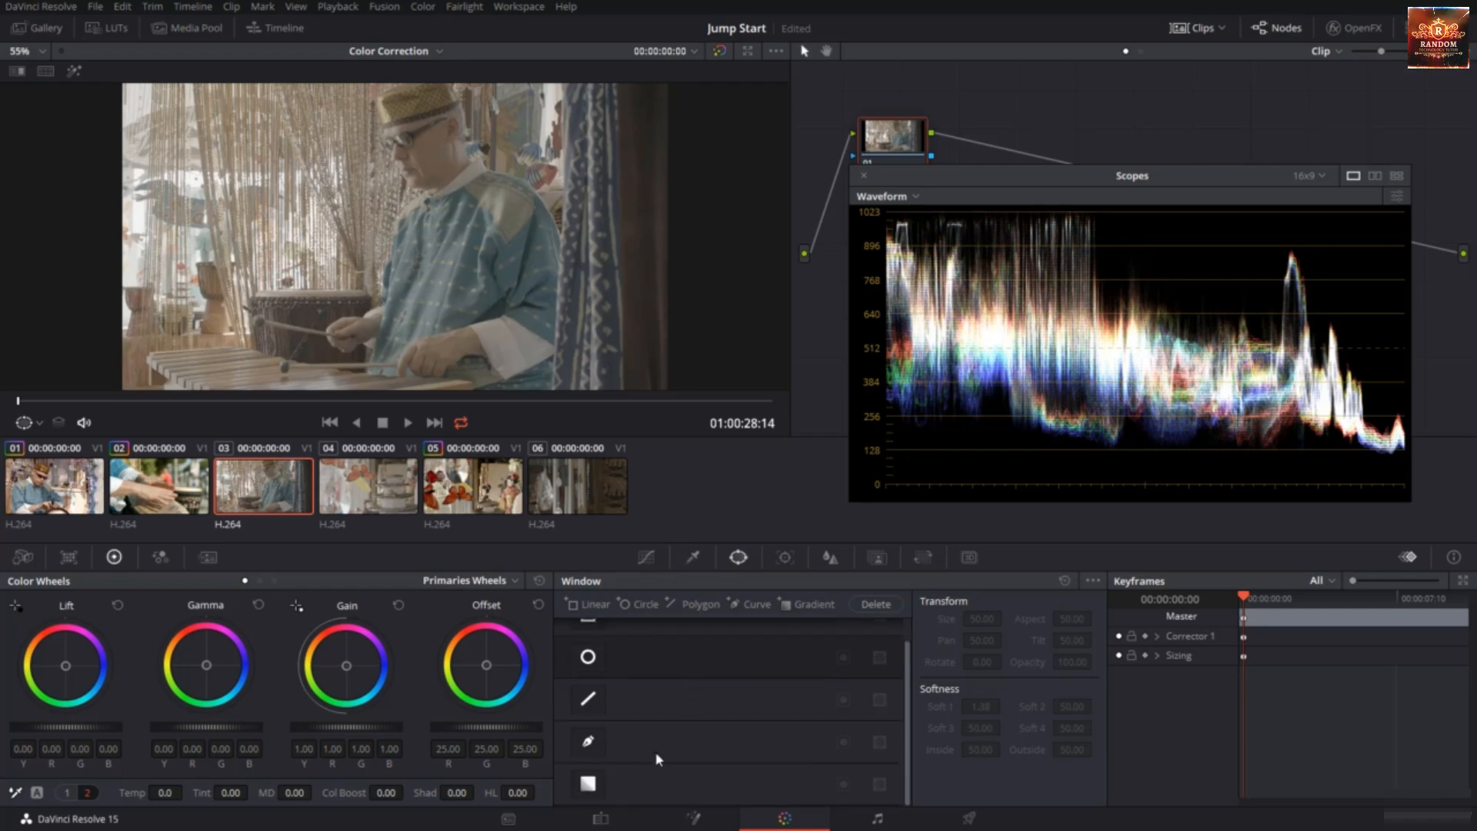
# Add a gradient window to node 01 covering the bright curtain side, angled toward the musician's chest with softness about 6.6
pyautogui.click(587, 783)
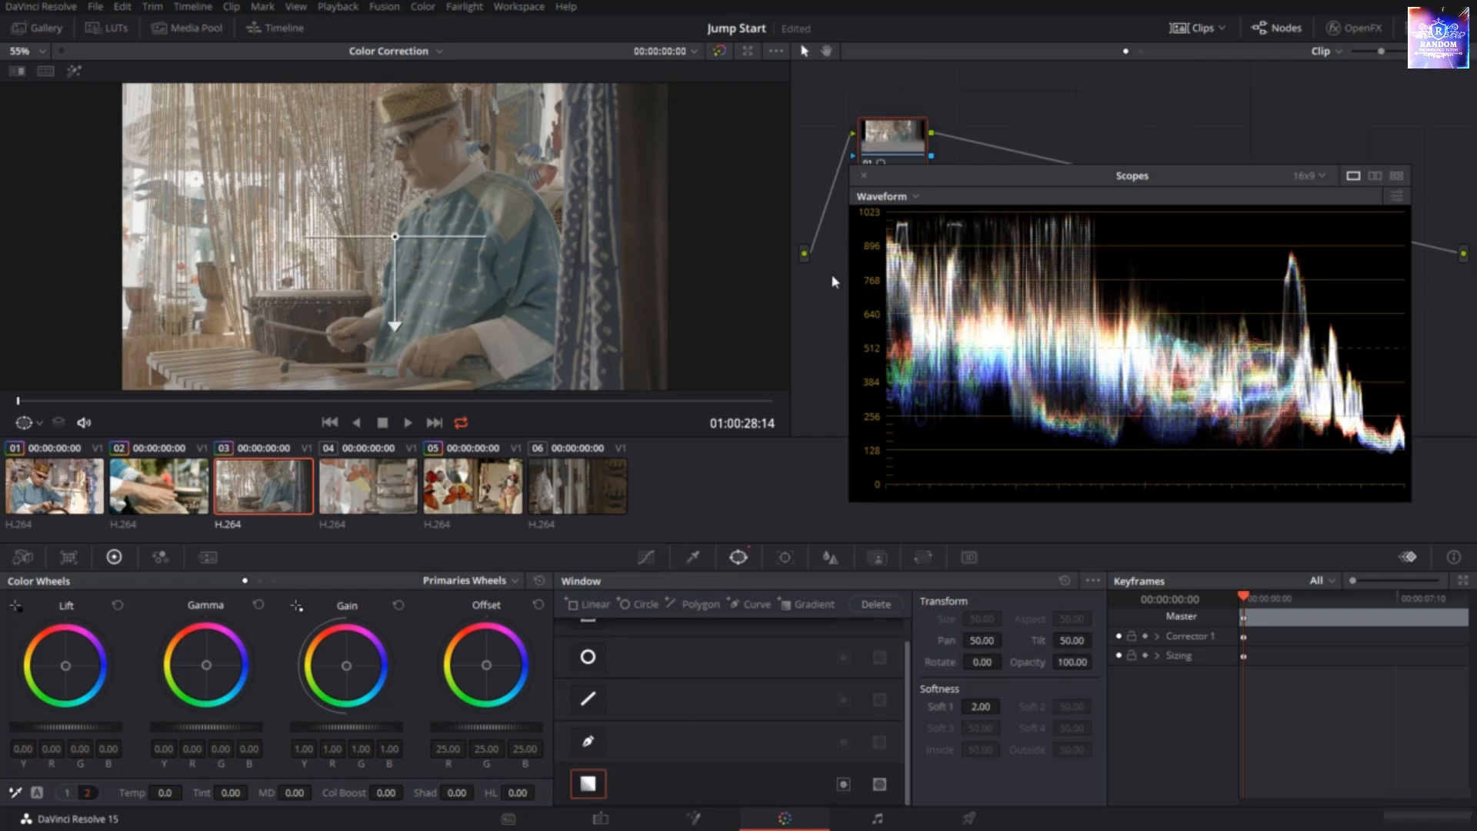
pyautogui.moveTo(935, 181); pyautogui.dragTo(923, 247)
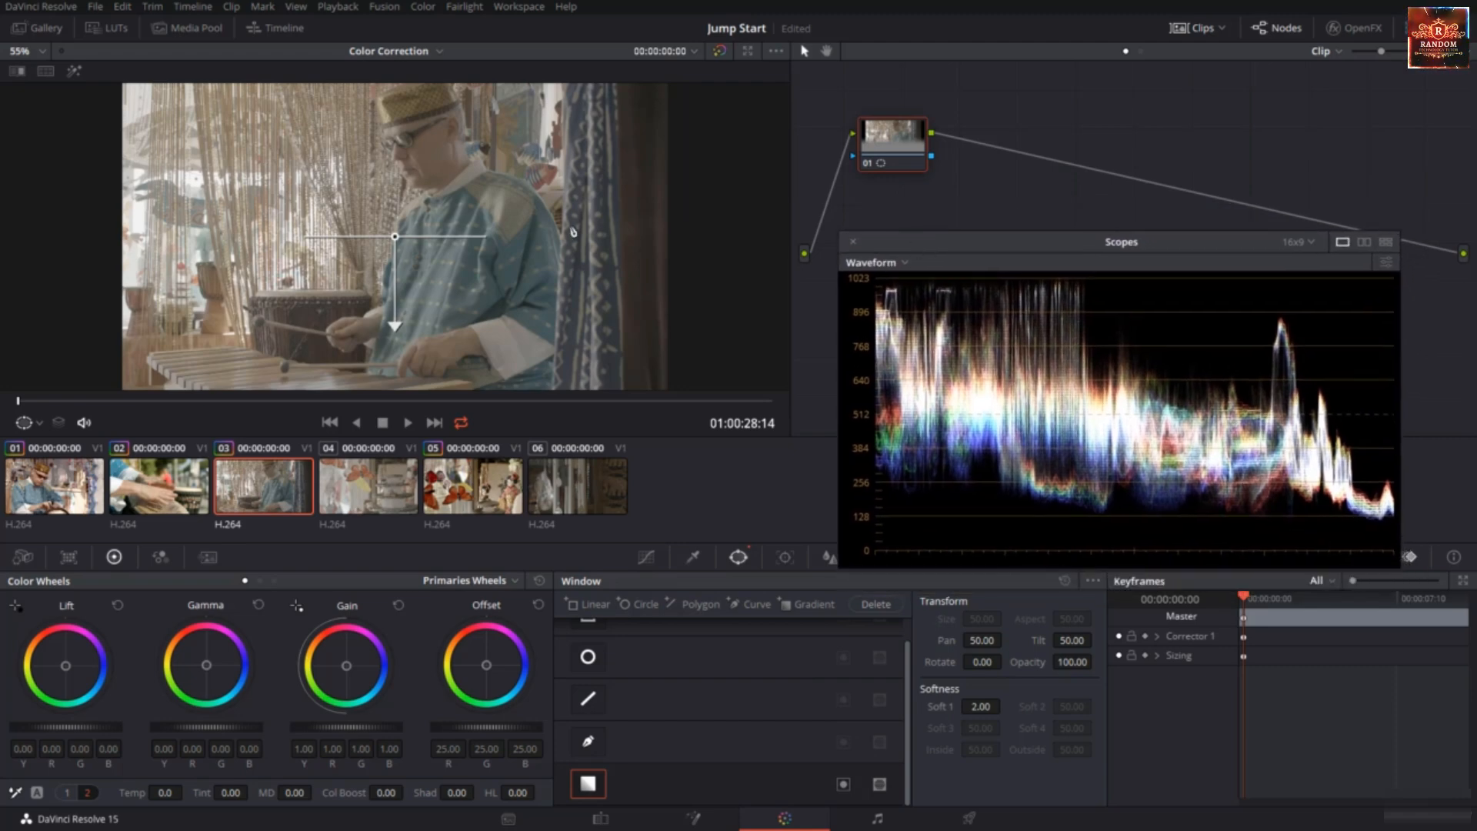
pyautogui.moveTo(396, 241); pyautogui.dragTo(186, 117)
pyautogui.moveTo(182, 208); pyautogui.dragTo(465, 337)
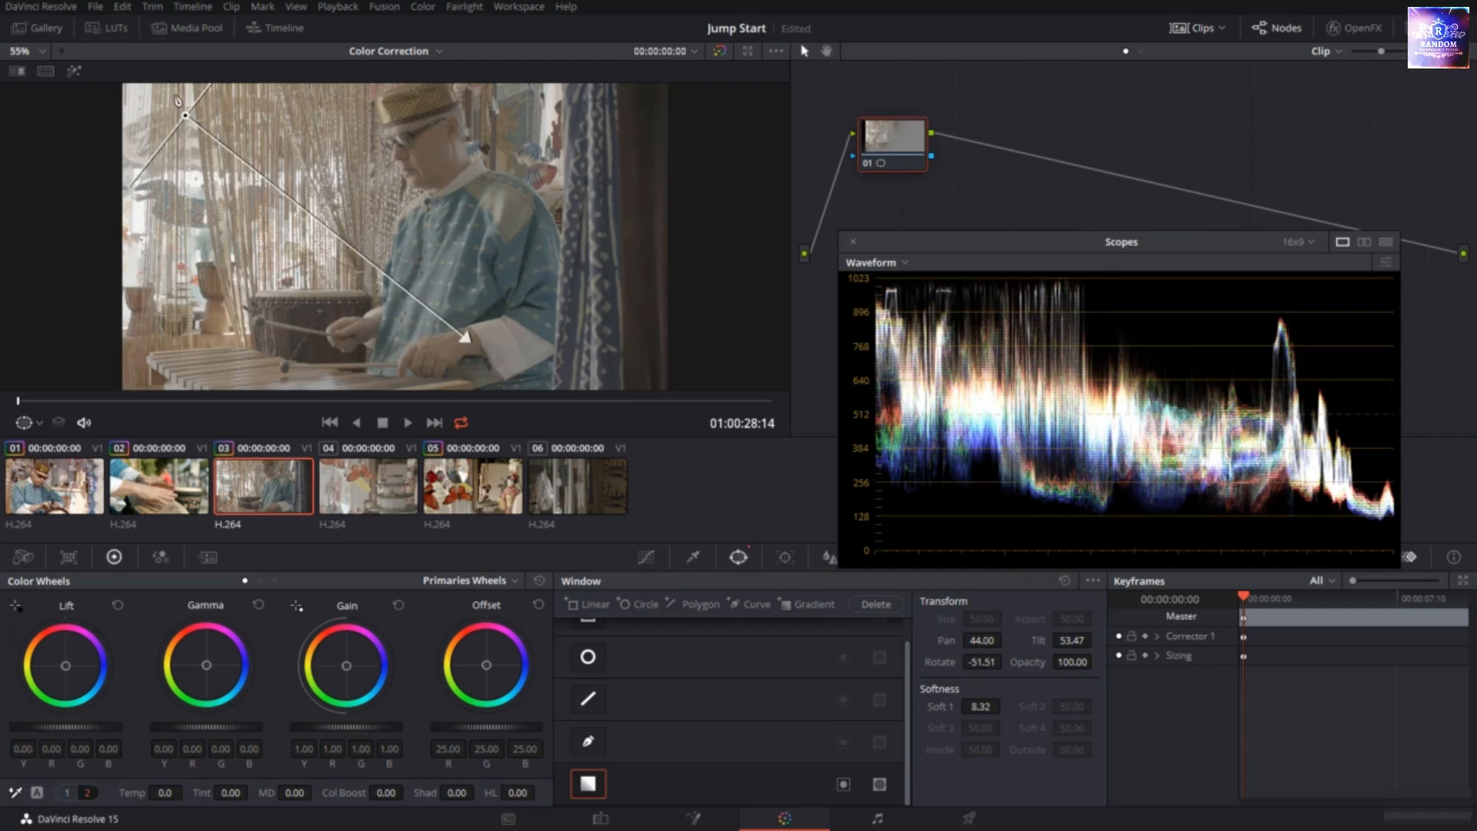
pyautogui.moveTo(188, 119); pyautogui.dragTo(193, 171)
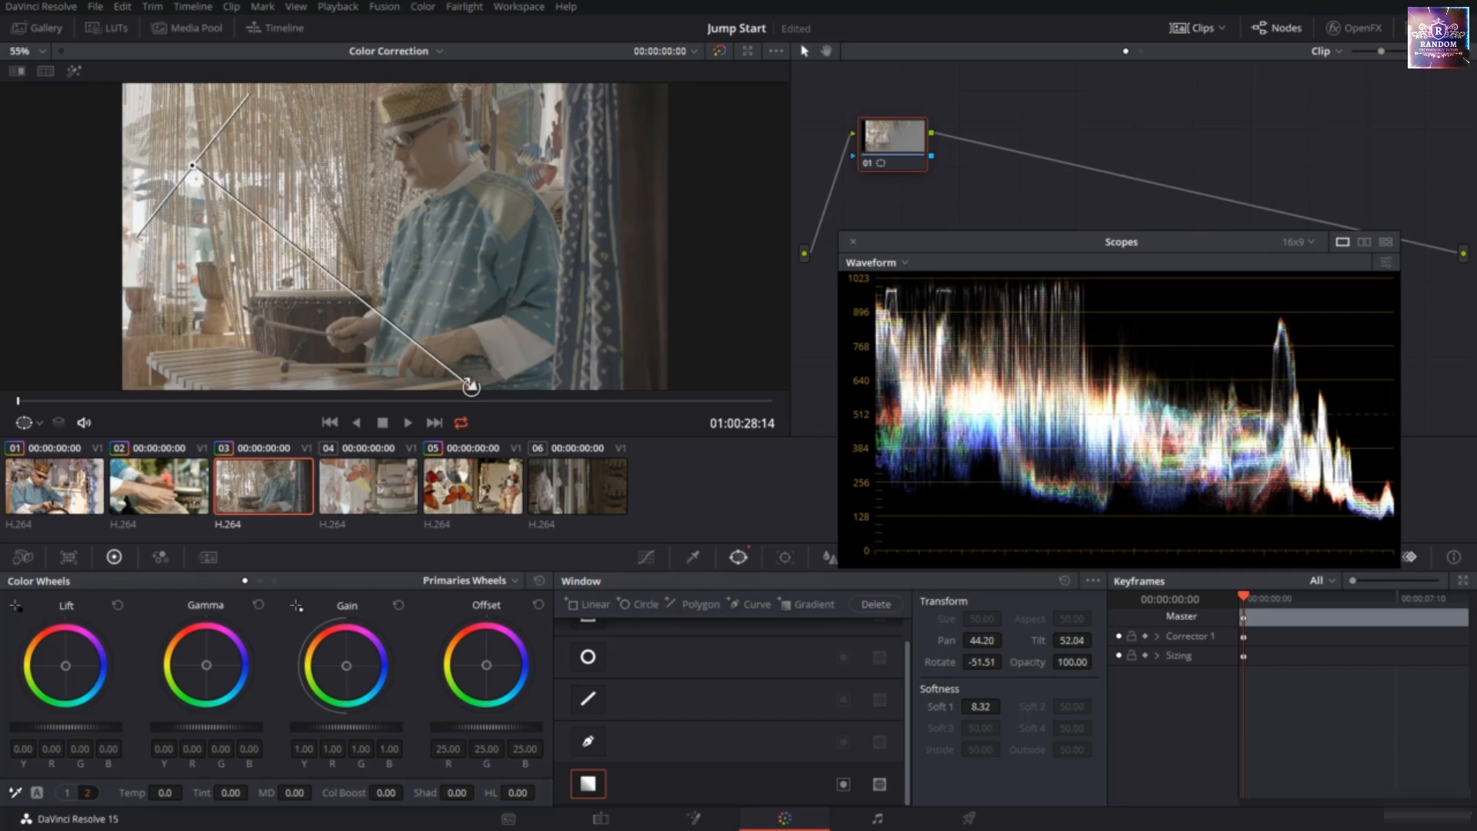
pyautogui.moveTo(473, 383); pyautogui.dragTo(447, 289)
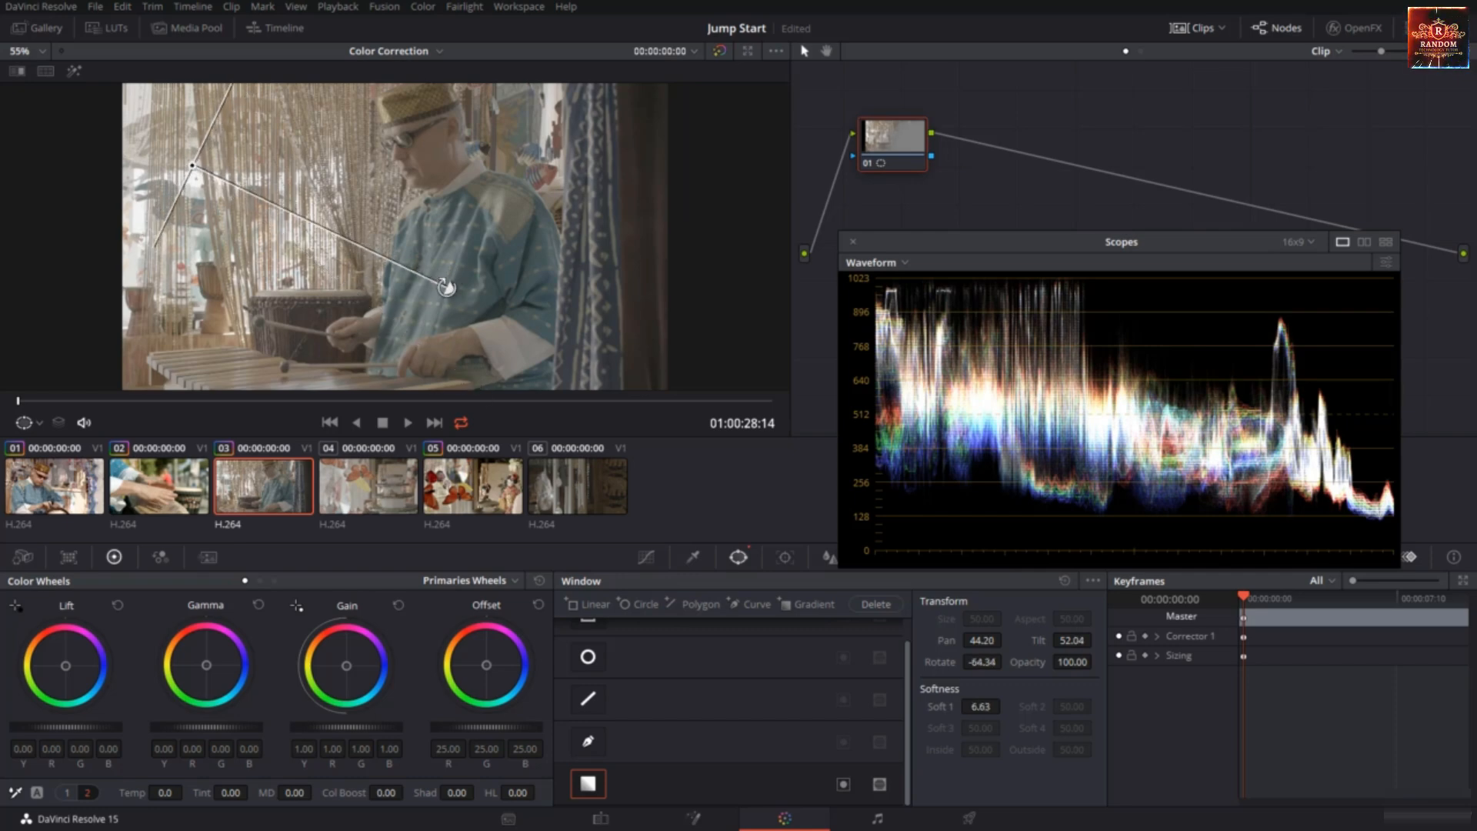
# Show node 01's highlight view with the power window overlay, and set gain to 1.16 and lift to -0.24
pyautogui.click(75, 70)
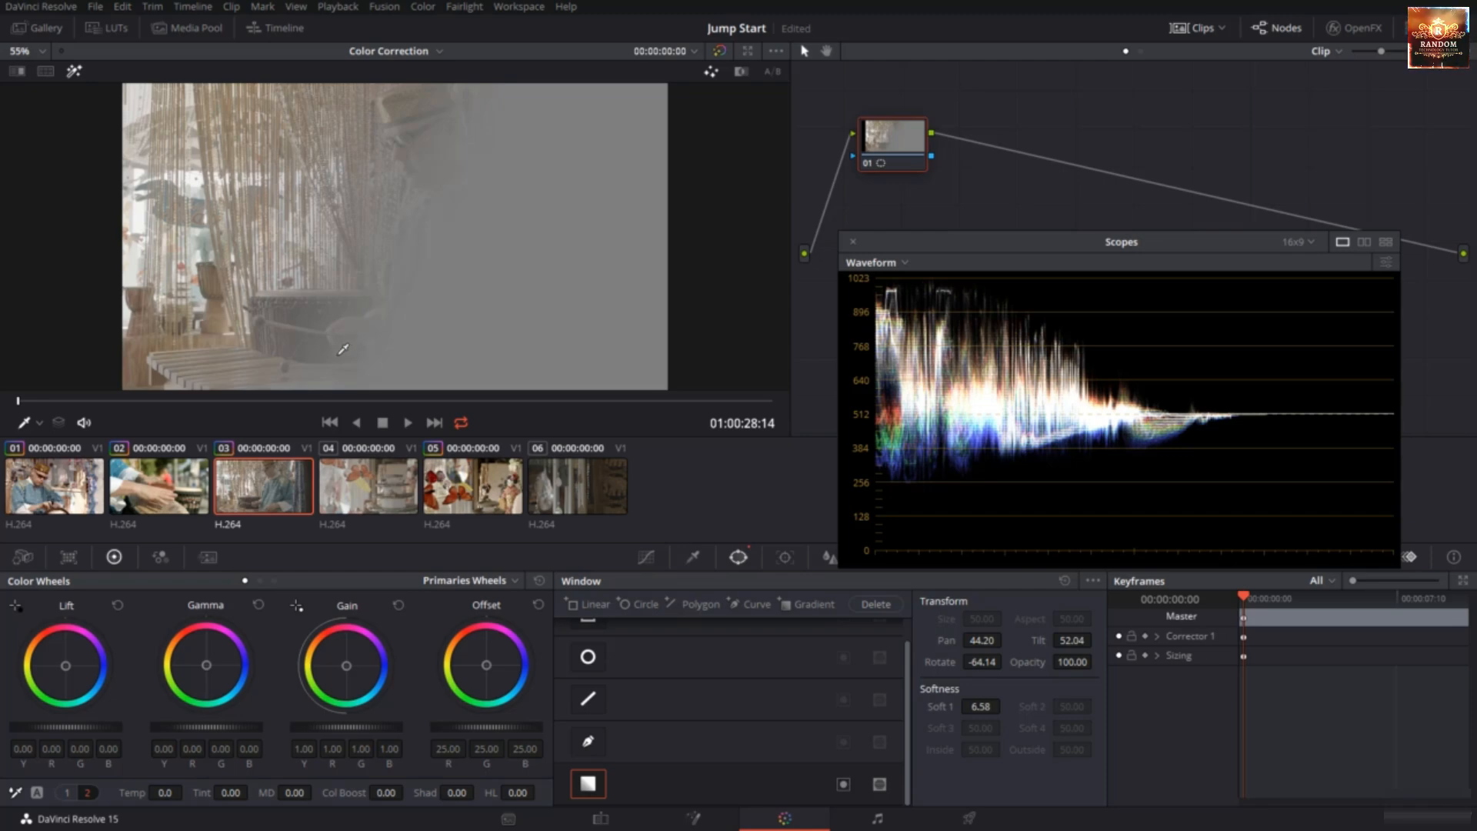
pyautogui.click(39, 422)
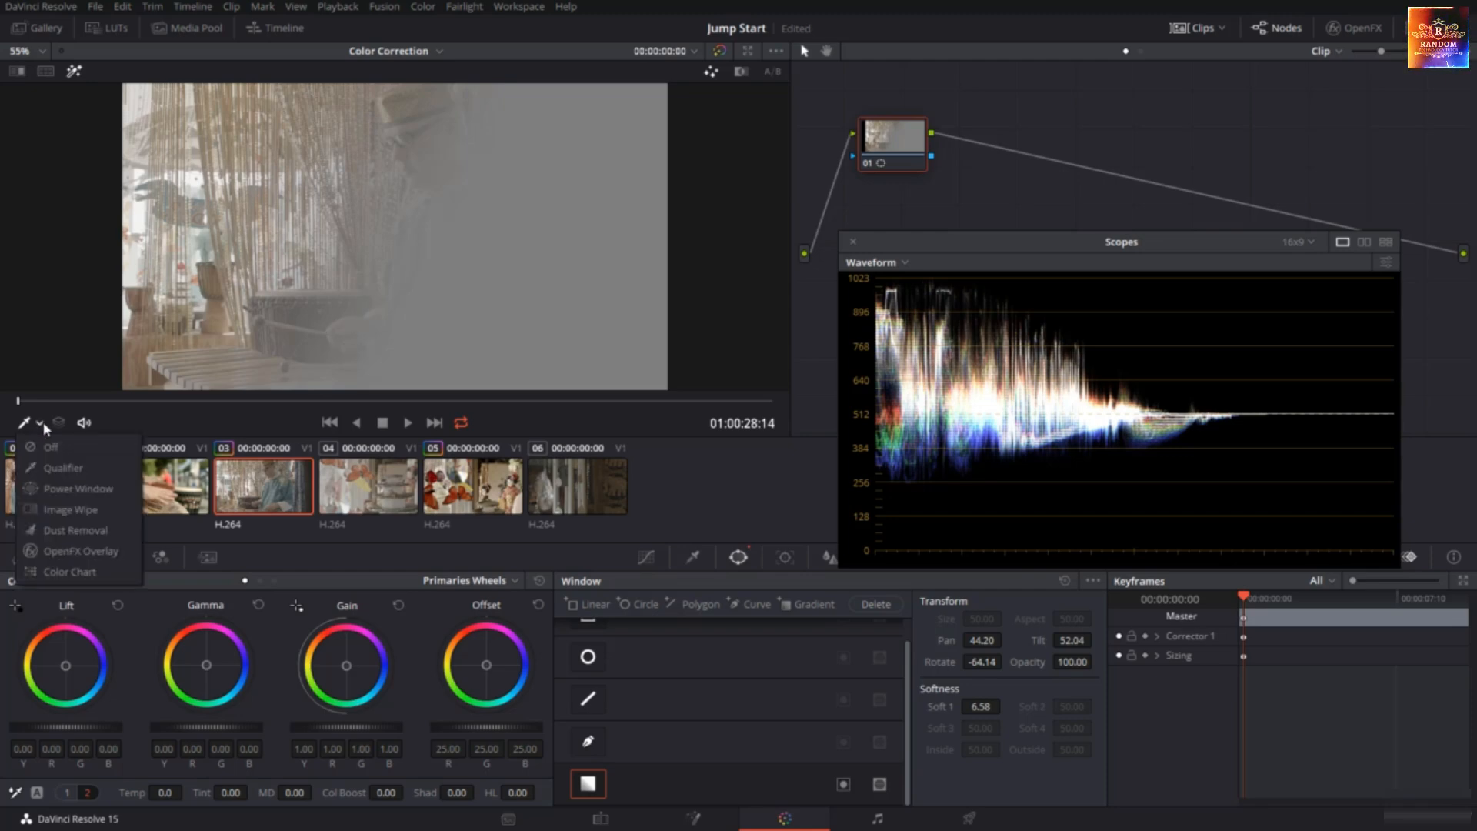
pyautogui.click(62, 492)
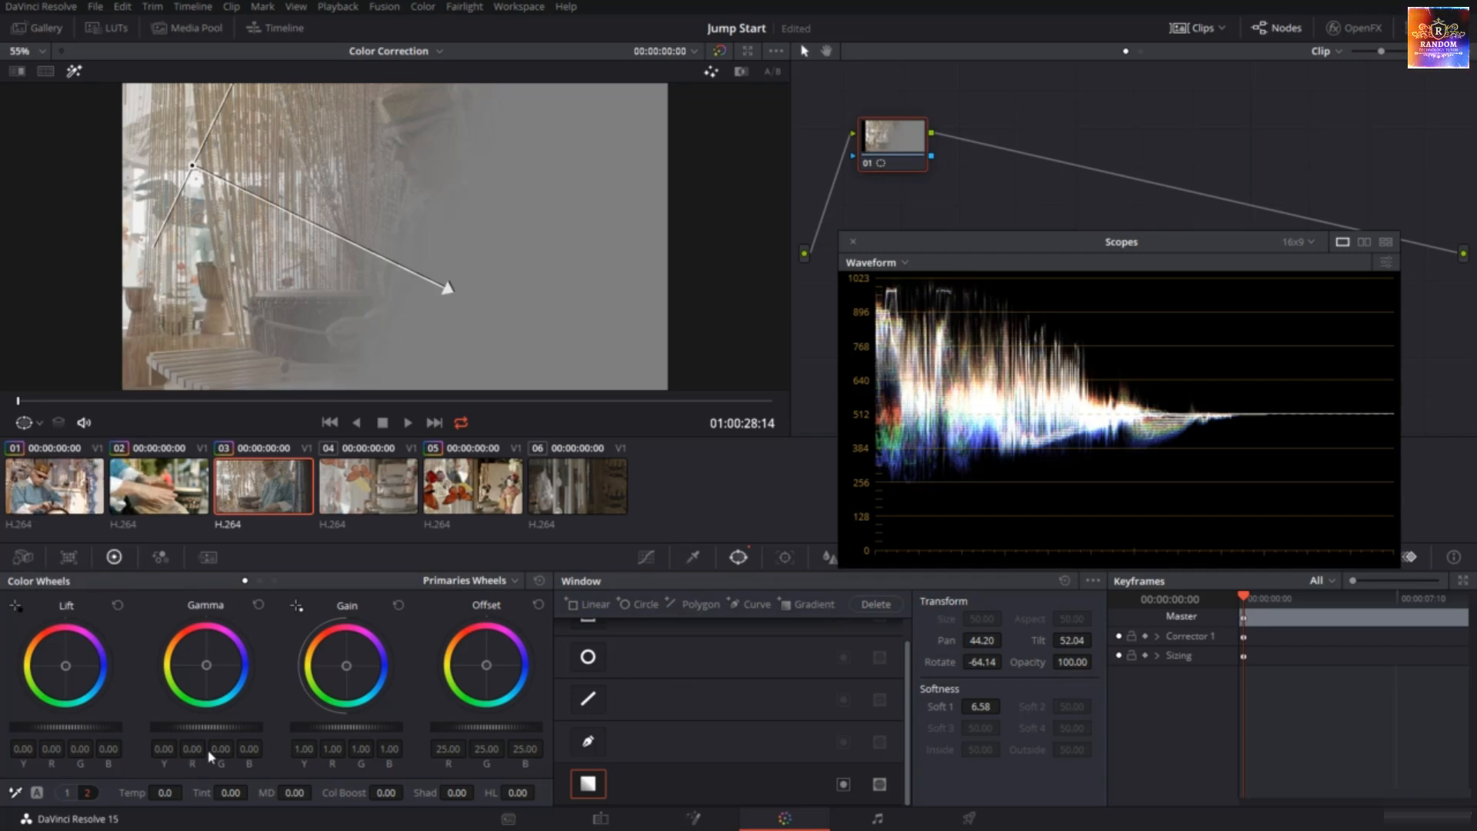
pyautogui.moveTo(340, 732); pyautogui.dragTo(346, 726)
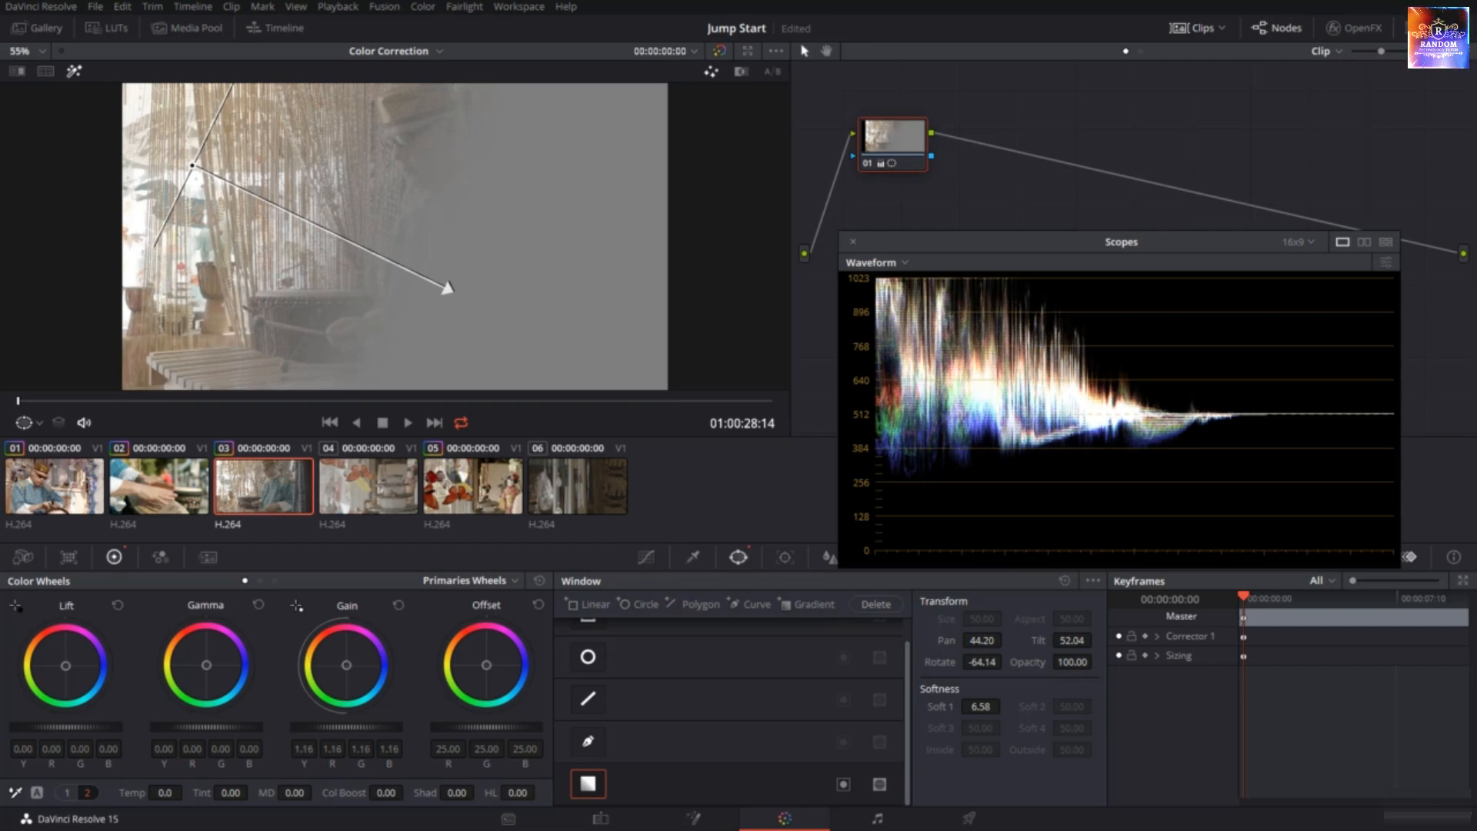
pyautogui.moveTo(66, 727); pyautogui.dragTo(46, 727)
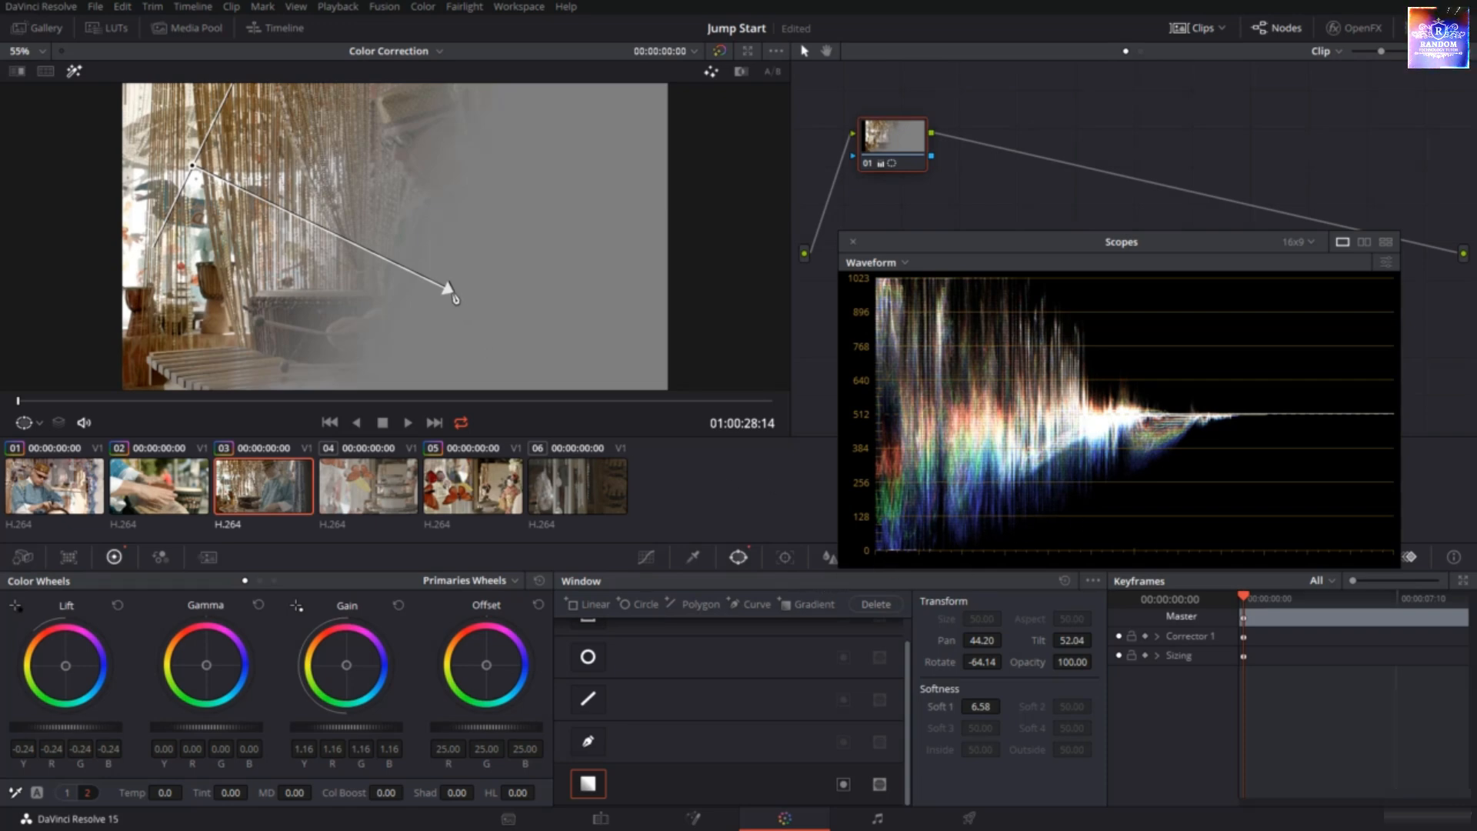
# Adjust node 01's gradient window to rotation about -57 and softness about 7.55, shifting its origin up and left, and turn off the highlight view
pyautogui.moveTo(451, 290); pyautogui.dragTo(461, 331)
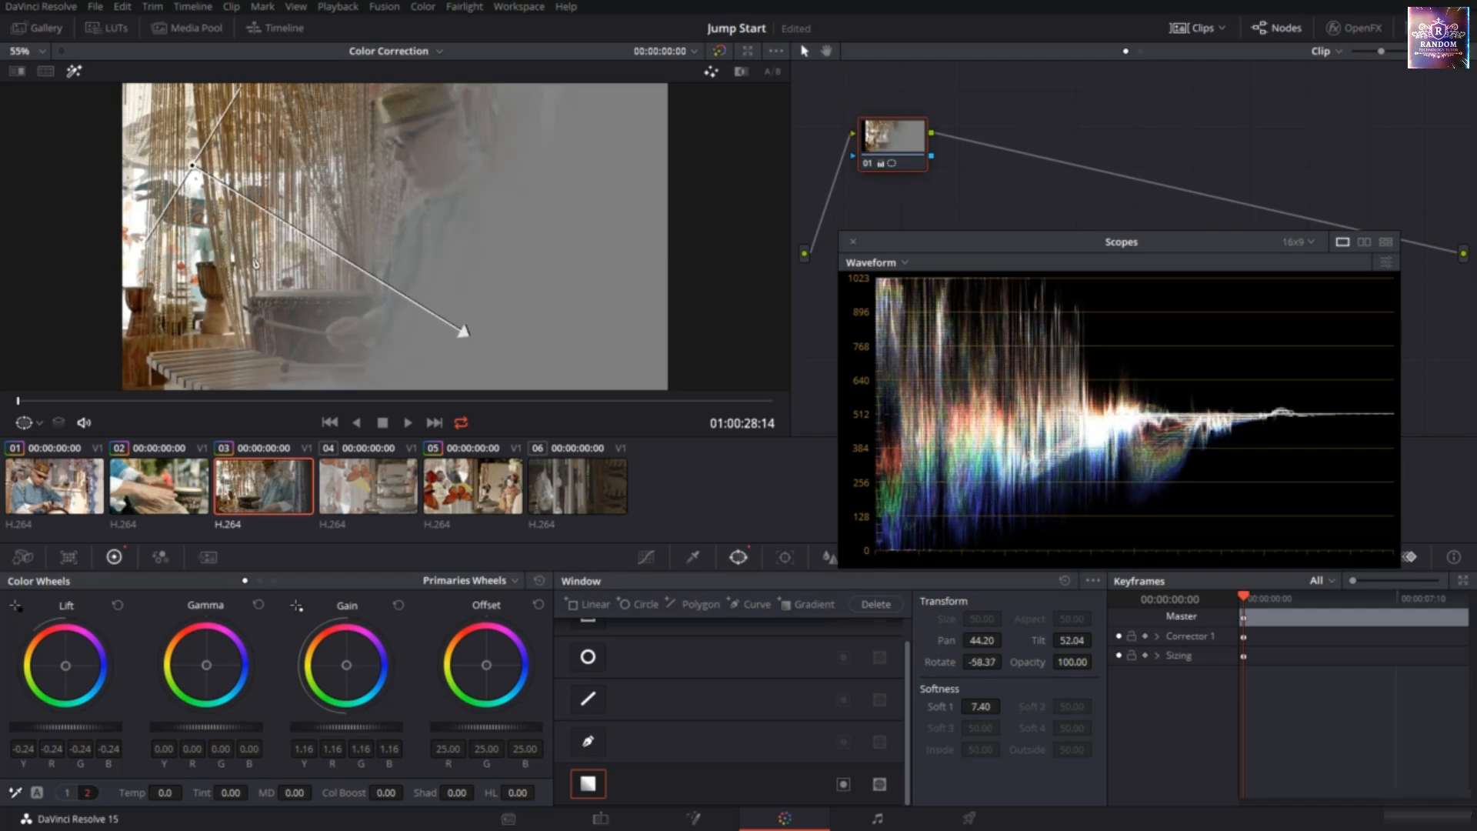
pyautogui.click(74, 71)
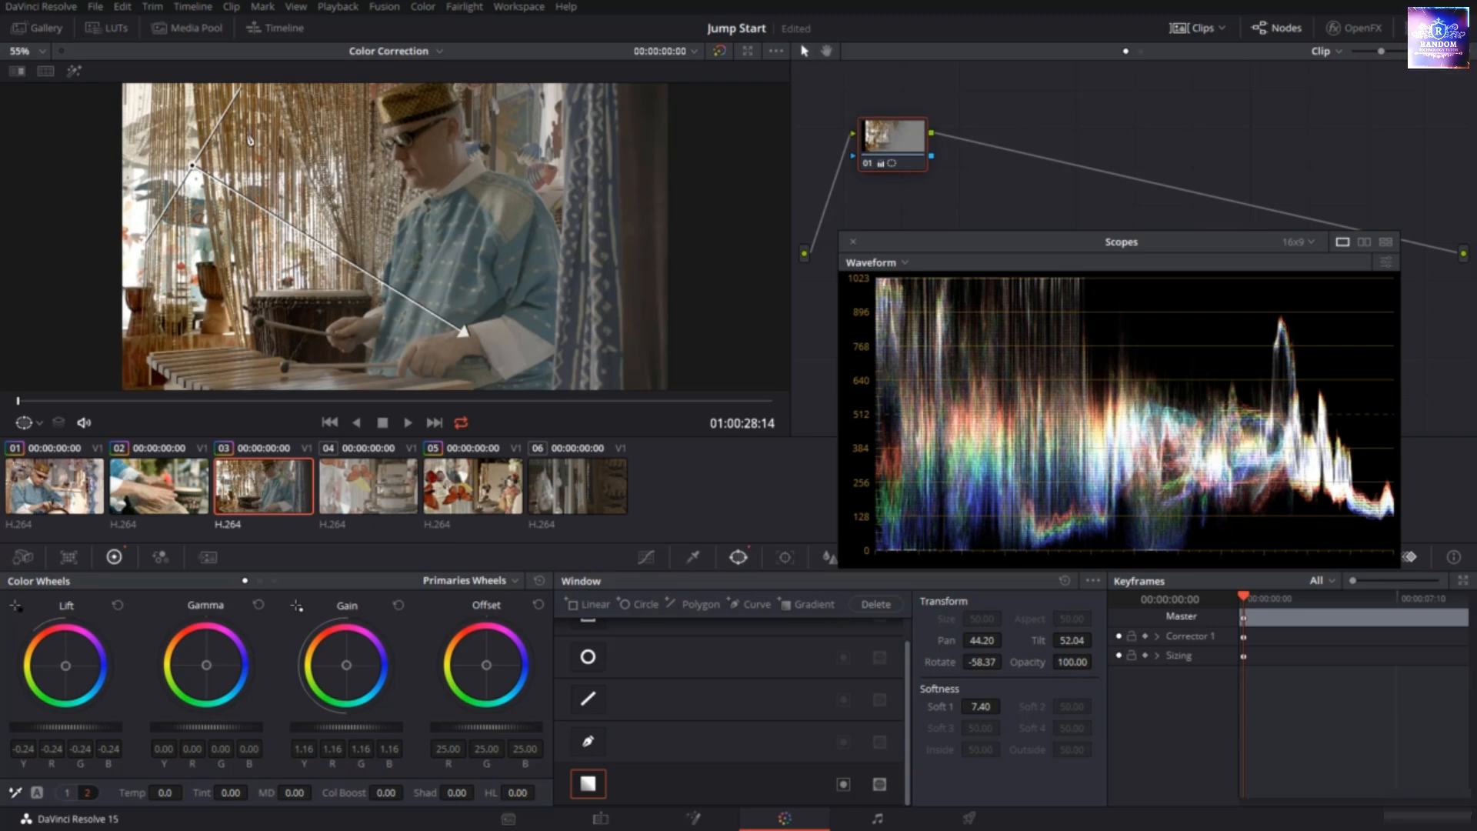
pyautogui.moveTo(193, 171); pyautogui.dragTo(168, 150)
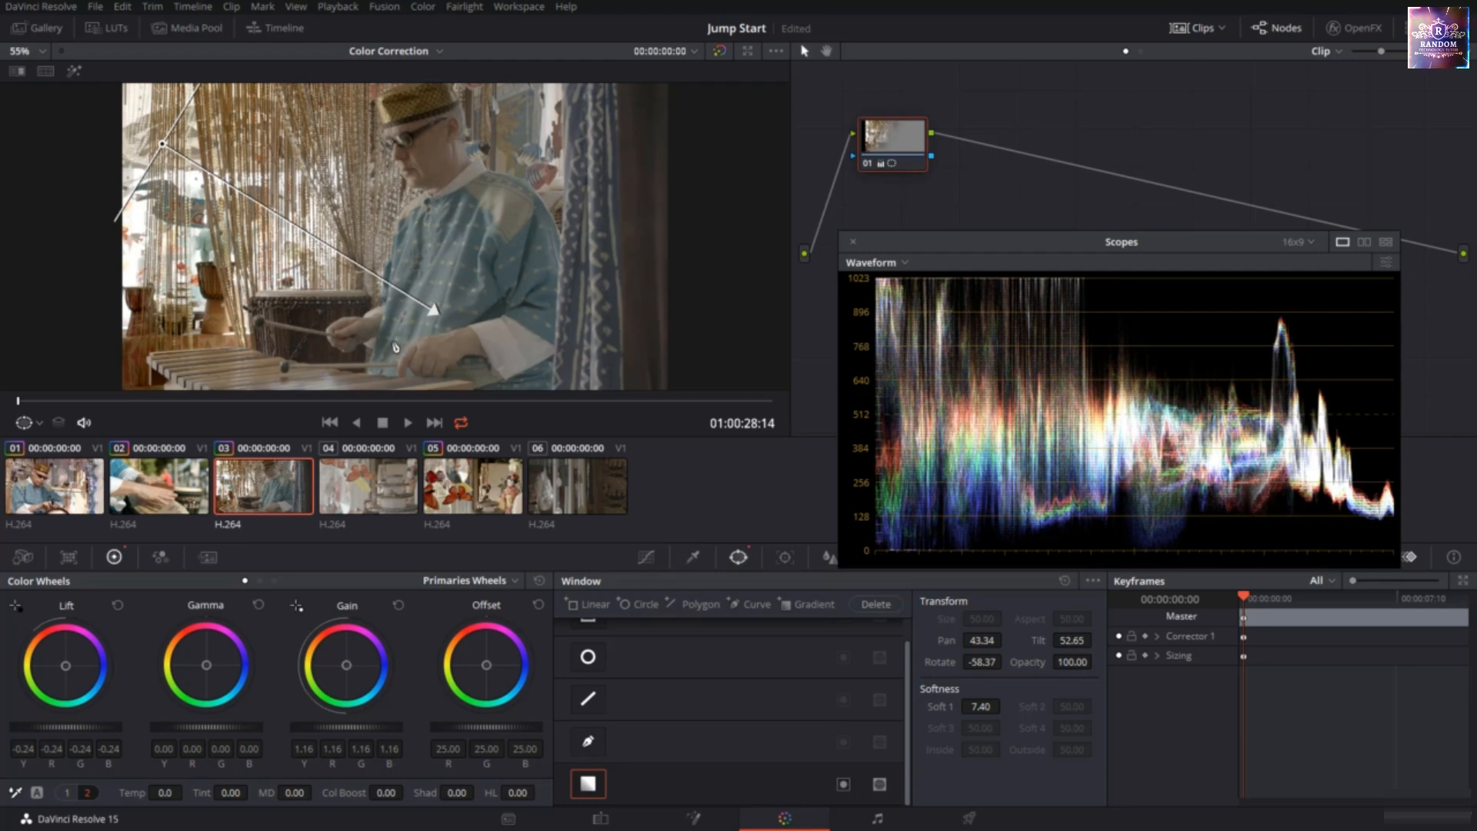
pyautogui.moveTo(432, 313); pyautogui.dragTo(432, 318)
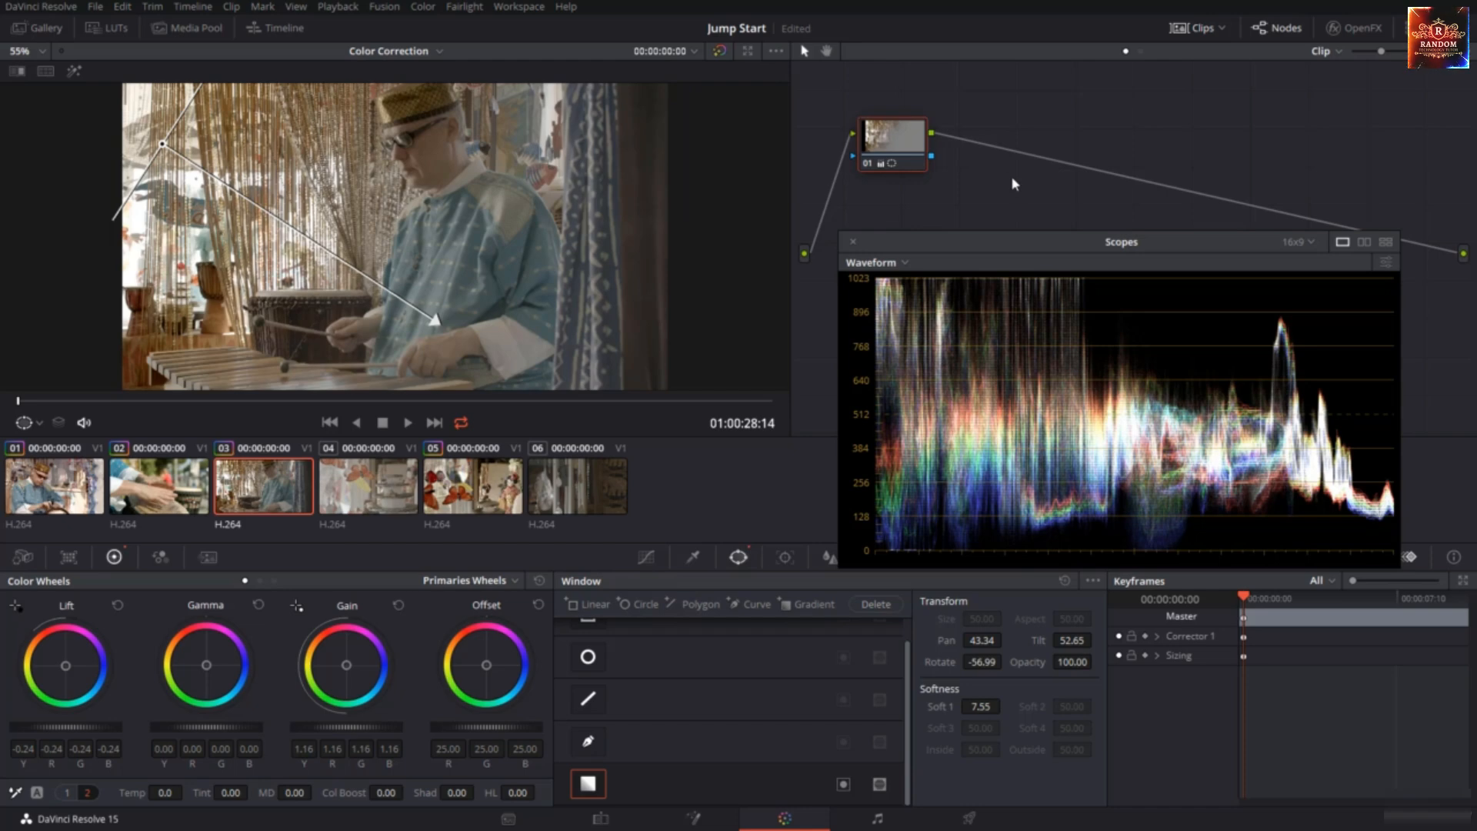
# Try balancing the musician's side with an outside node at gain 1.46, inspect its highlighted area, and delete the node
pyautogui.rightClick(908, 146)
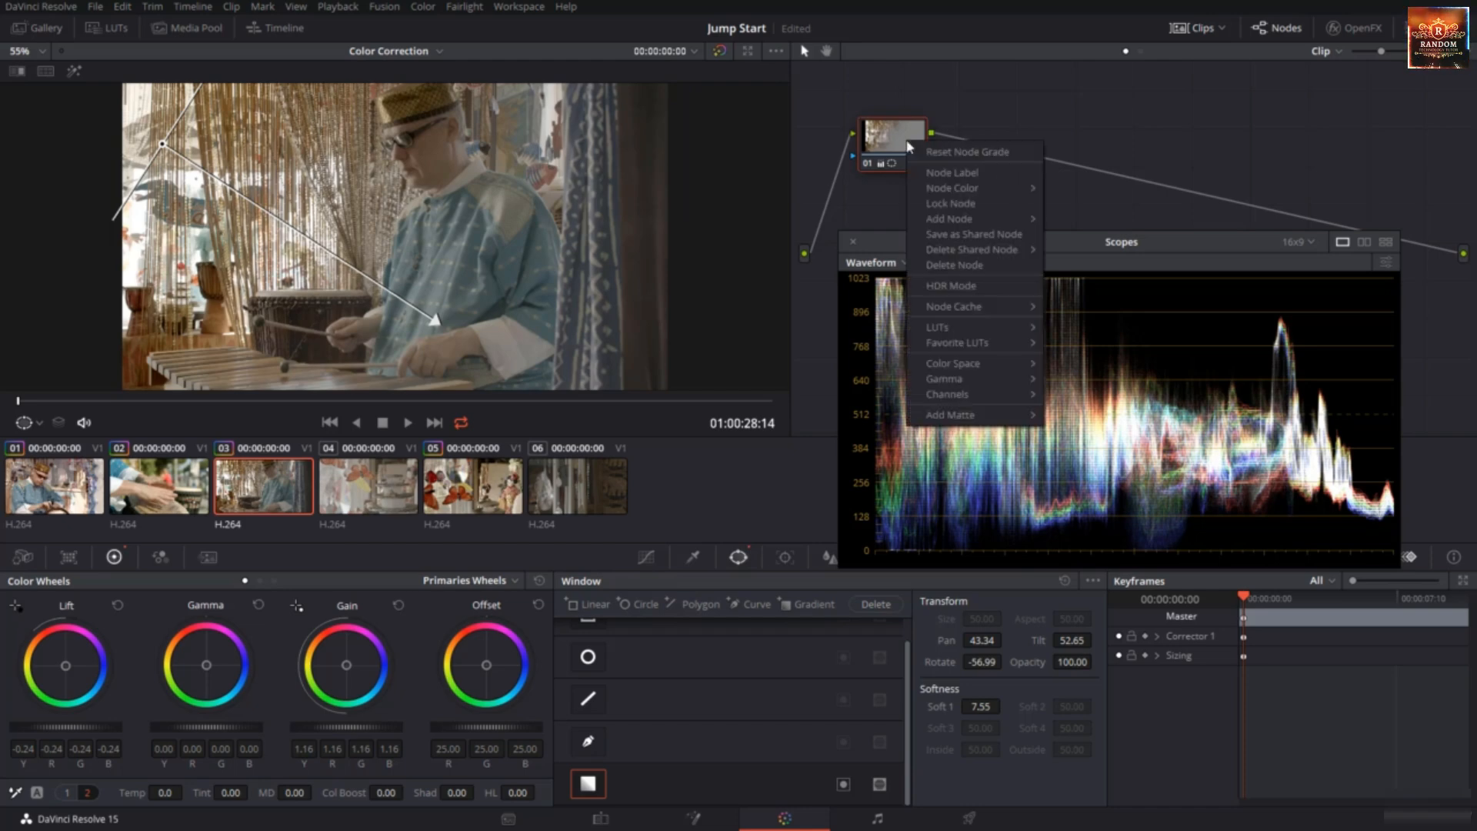
pyautogui.moveTo(957, 224)
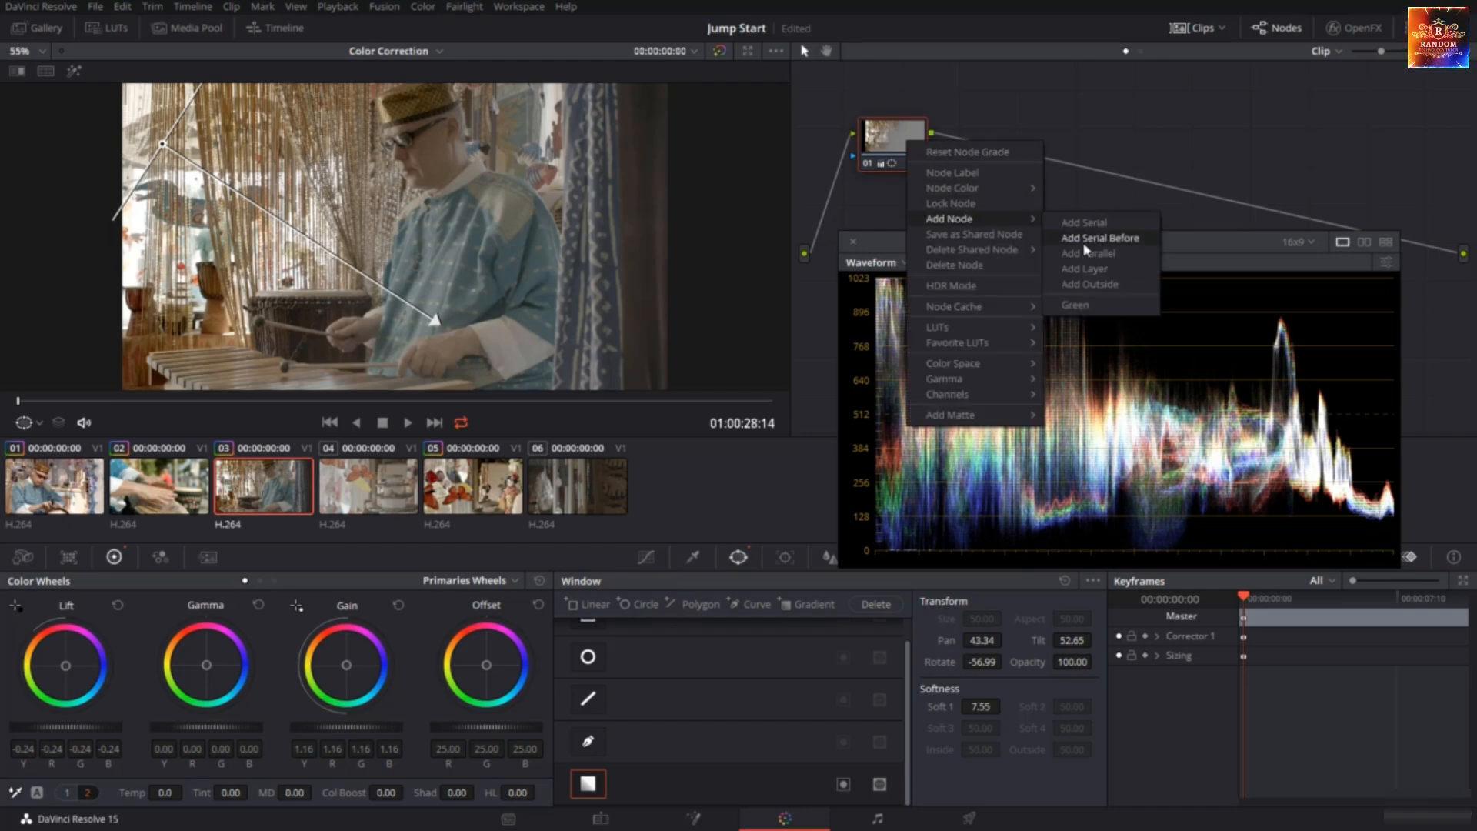
pyautogui.click(1089, 284)
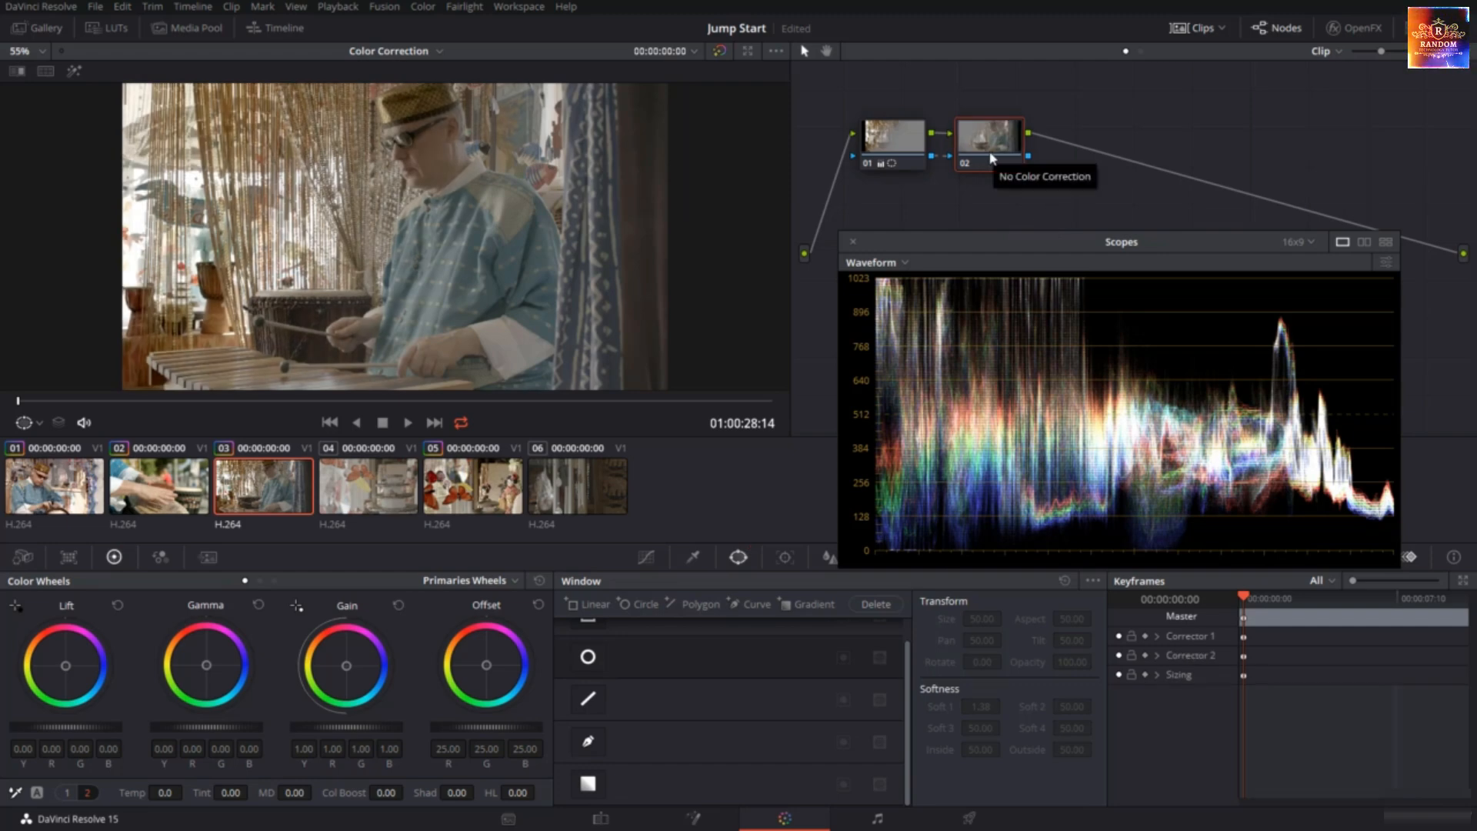
pyautogui.moveTo(313, 744); pyautogui.dragTo(390, 727)
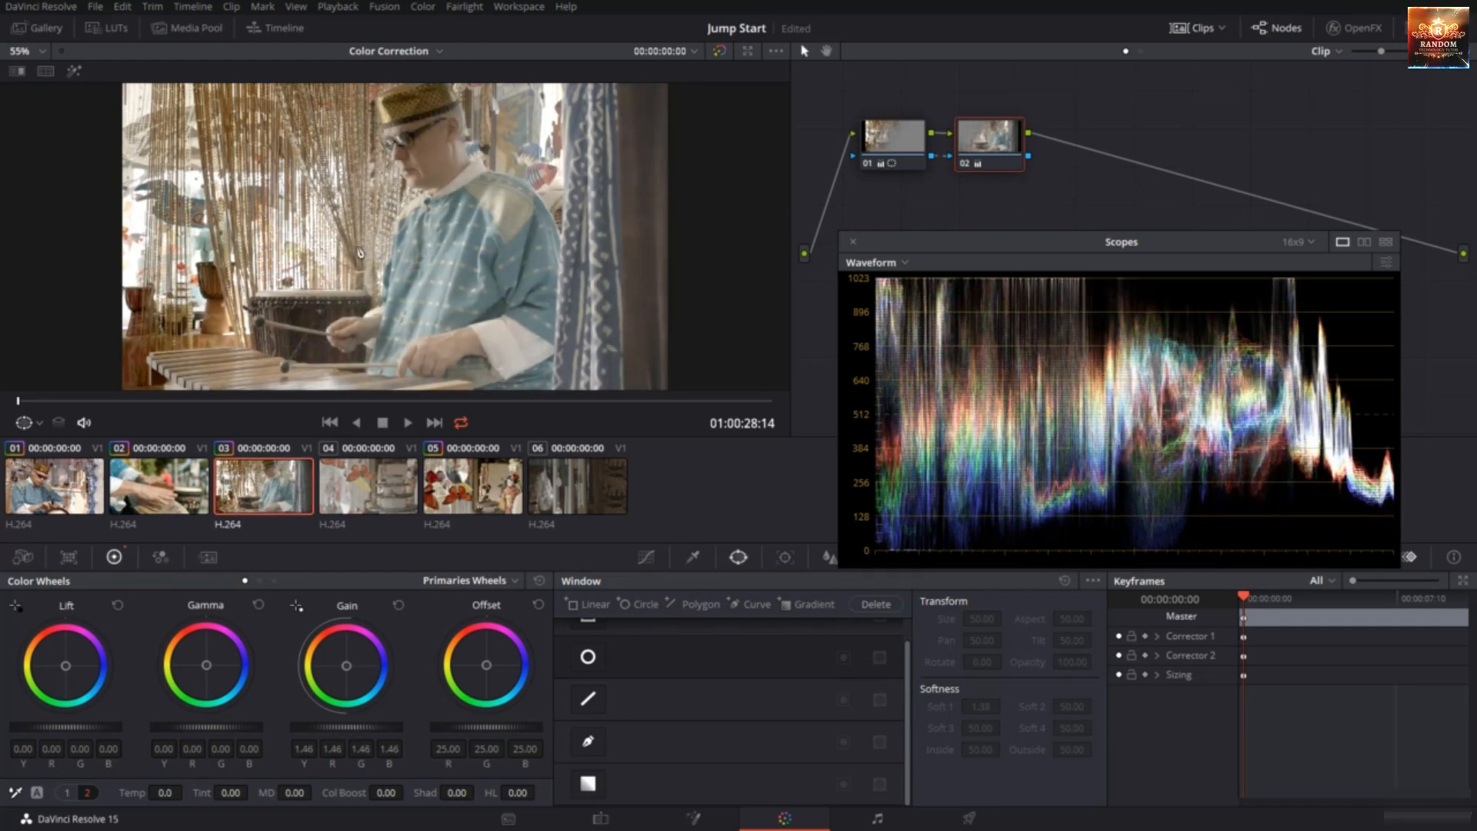
pyautogui.click(74, 72)
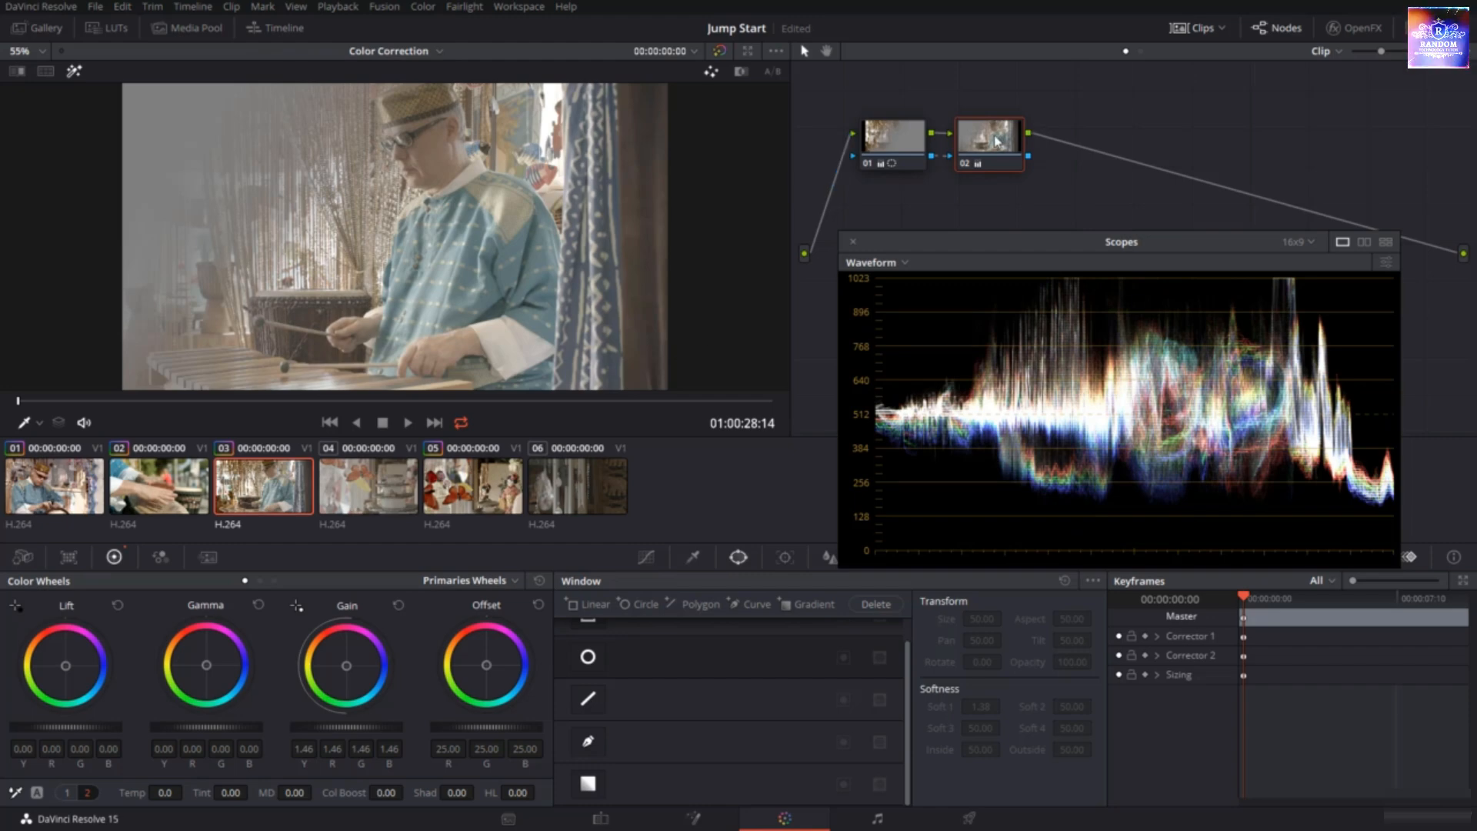
pyautogui.press('Delete')
# Add a serial node after node 01 and turn off the highlight view
pyautogui.click(900, 151)
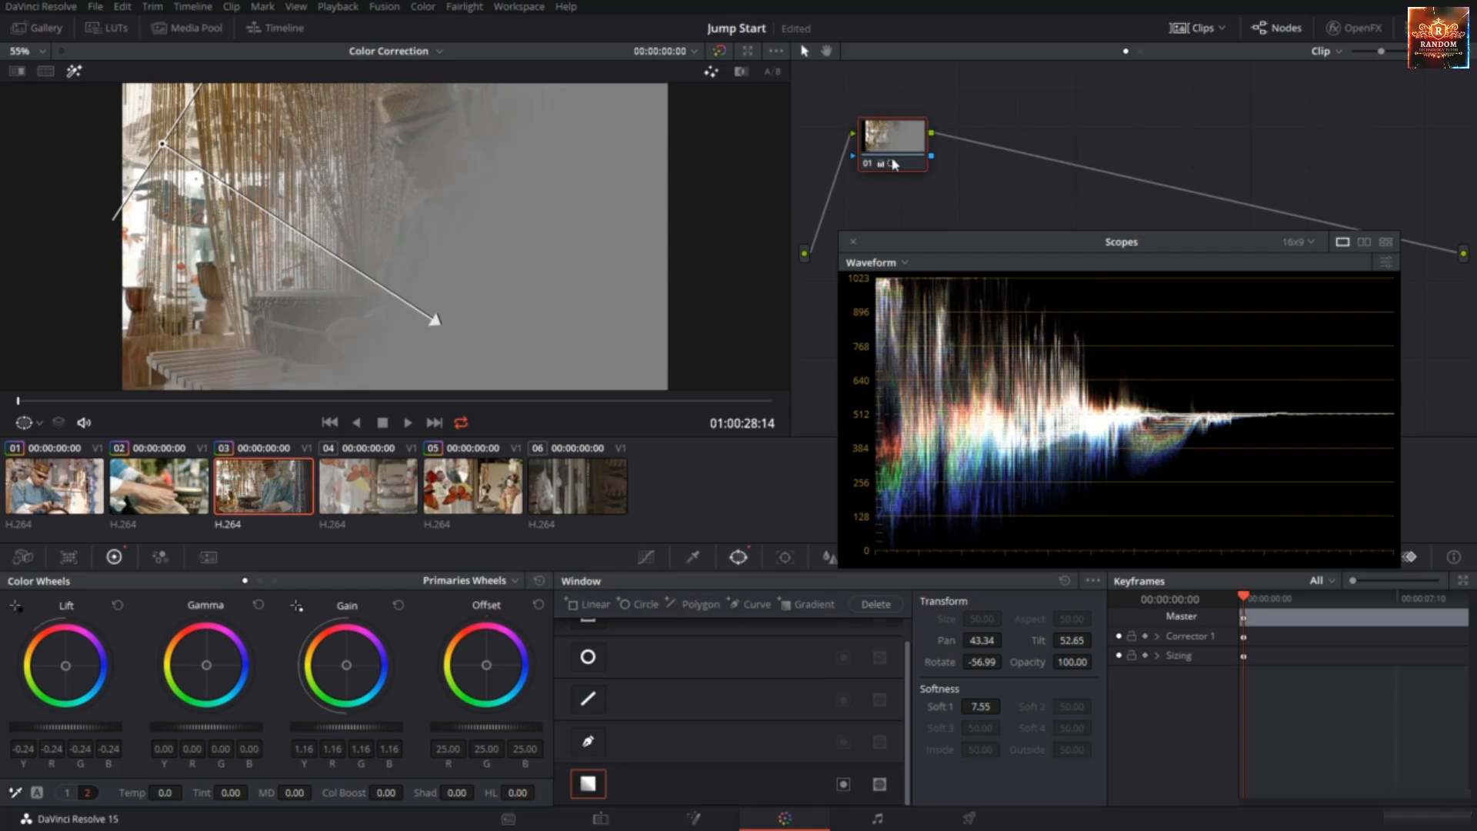
pyautogui.hotkey('alt', 's')
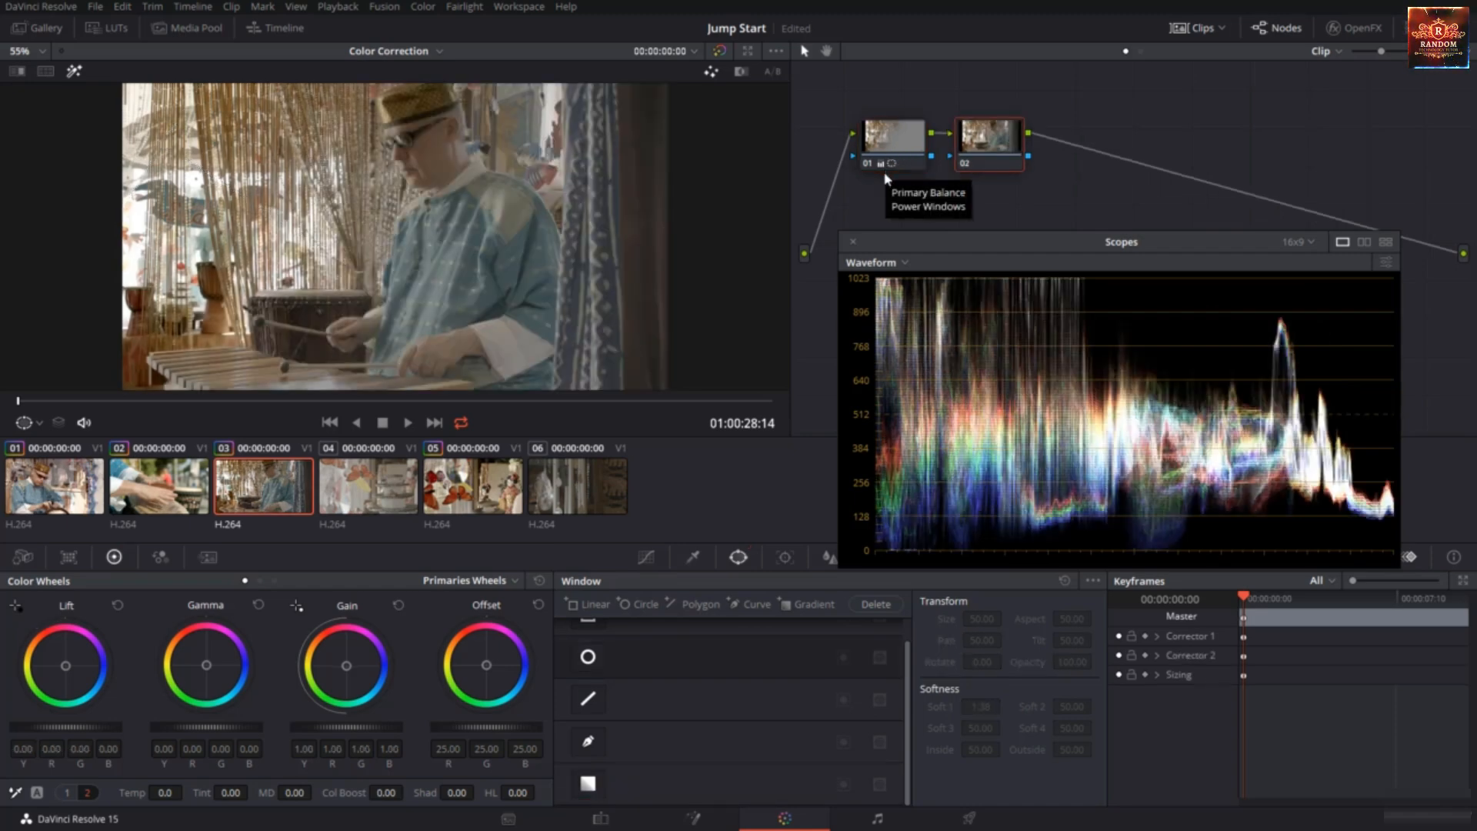
pyautogui.hotkey('shift', 'h')
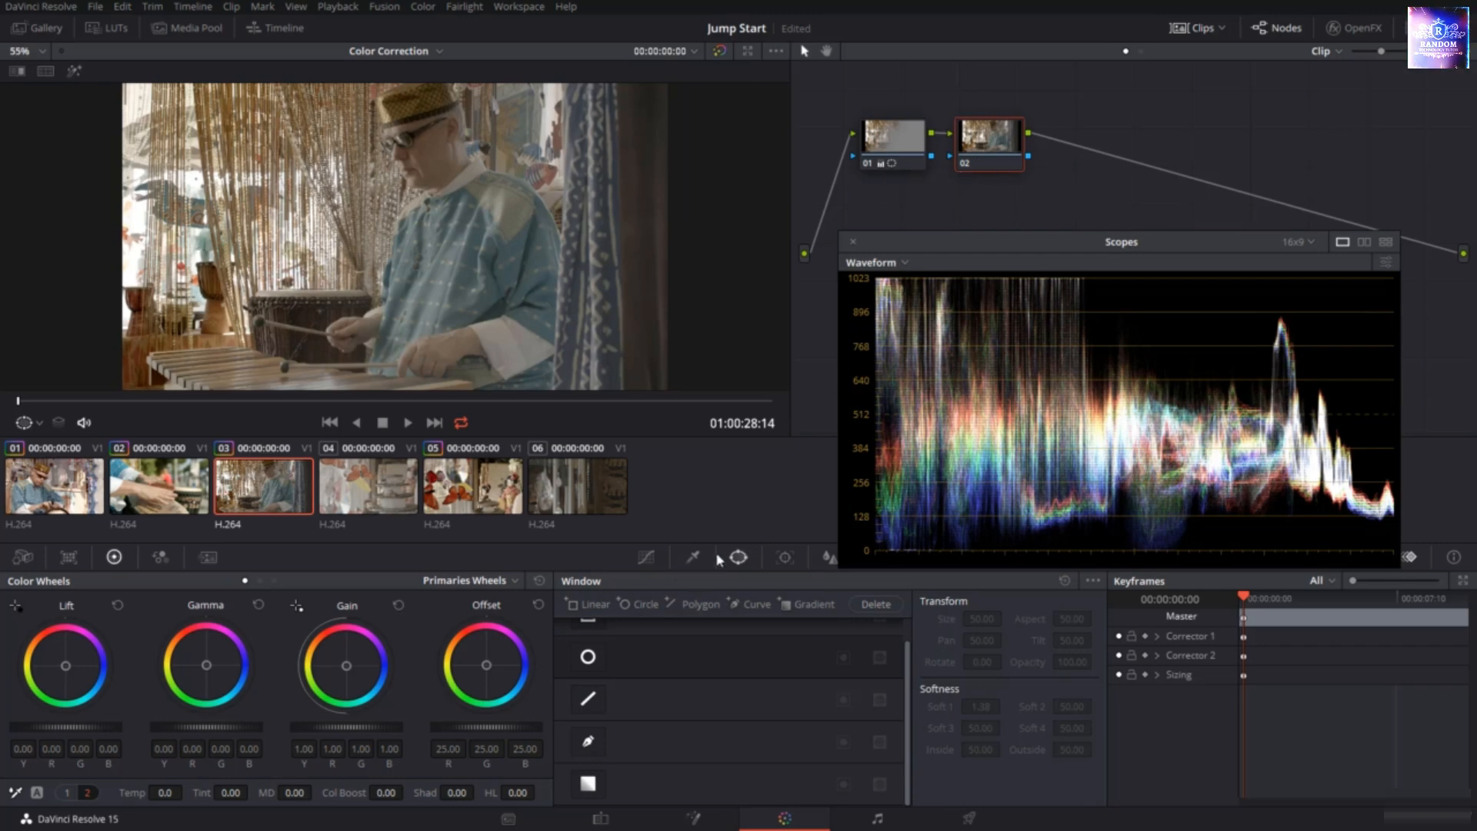
# Add a gradient window to node 02 from the image's lower-right corner toward the beaded curtain, rotated about 114 with softness about 7.75
pyautogui.click(587, 783)
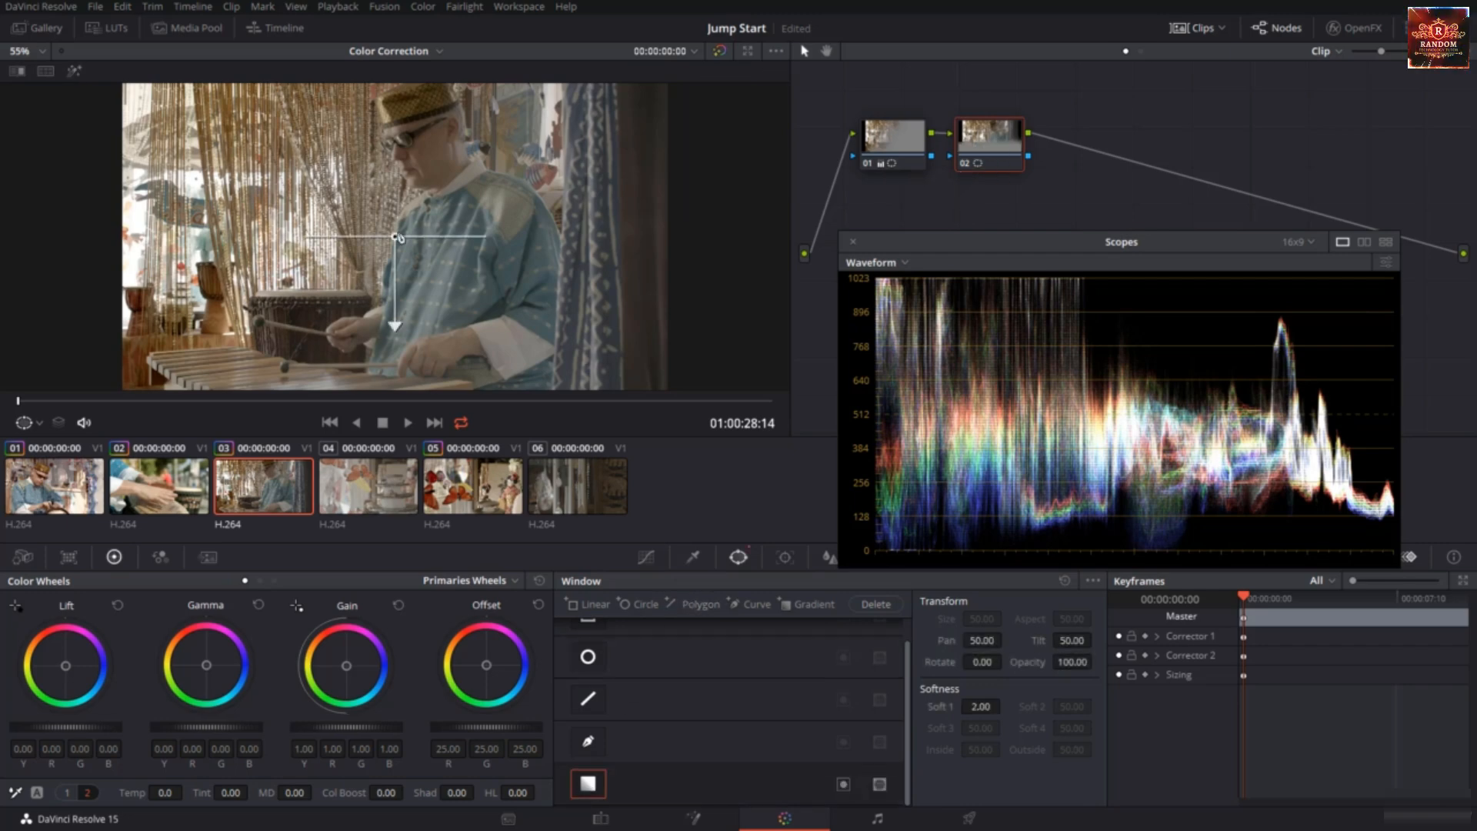
pyautogui.moveTo(400, 242); pyautogui.dragTo(575, 288)
pyautogui.moveTo(573, 379); pyautogui.dragTo(383, 194)
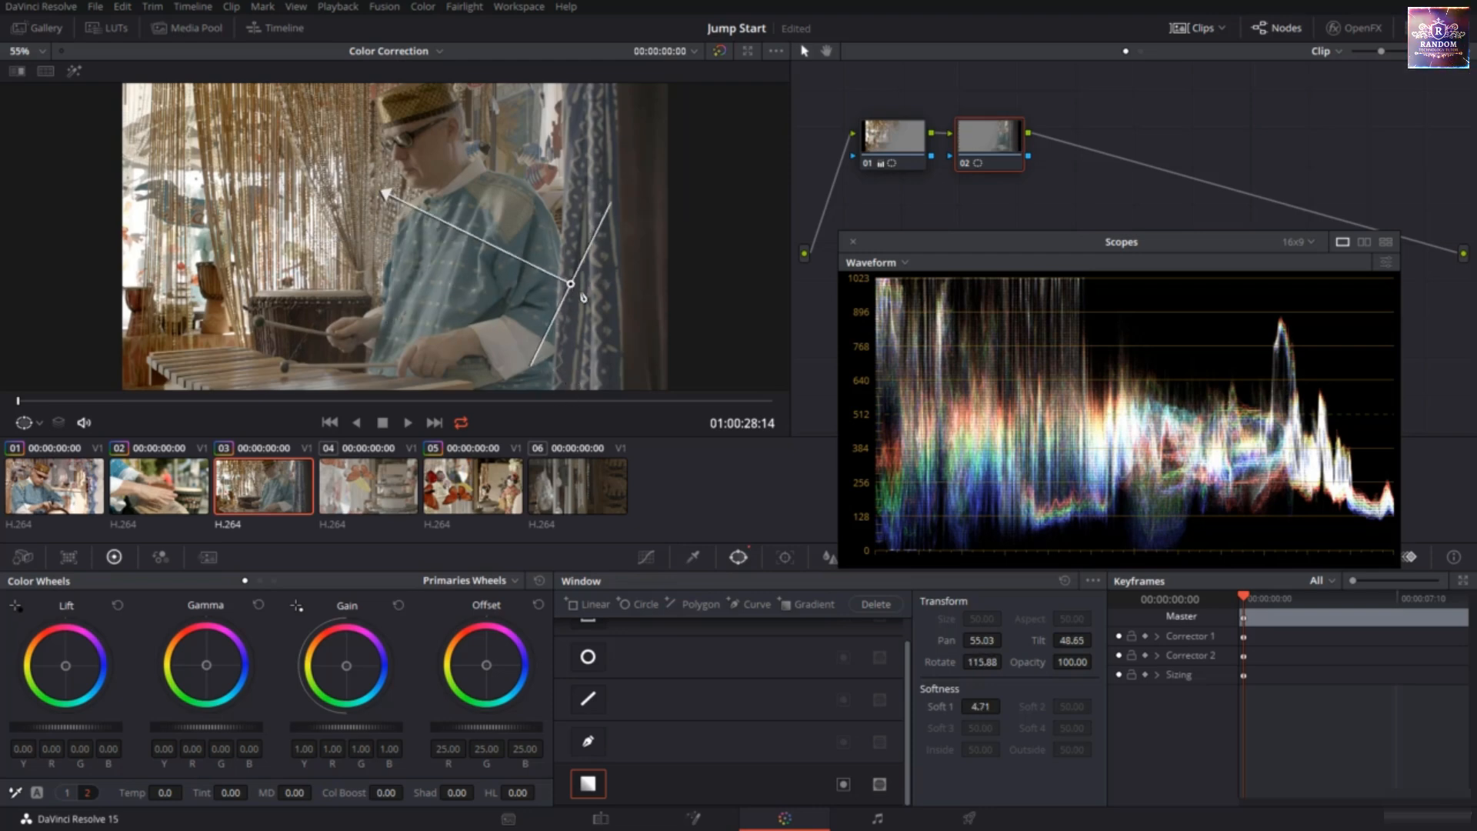
pyautogui.moveTo(572, 288); pyautogui.dragTo(664, 366)
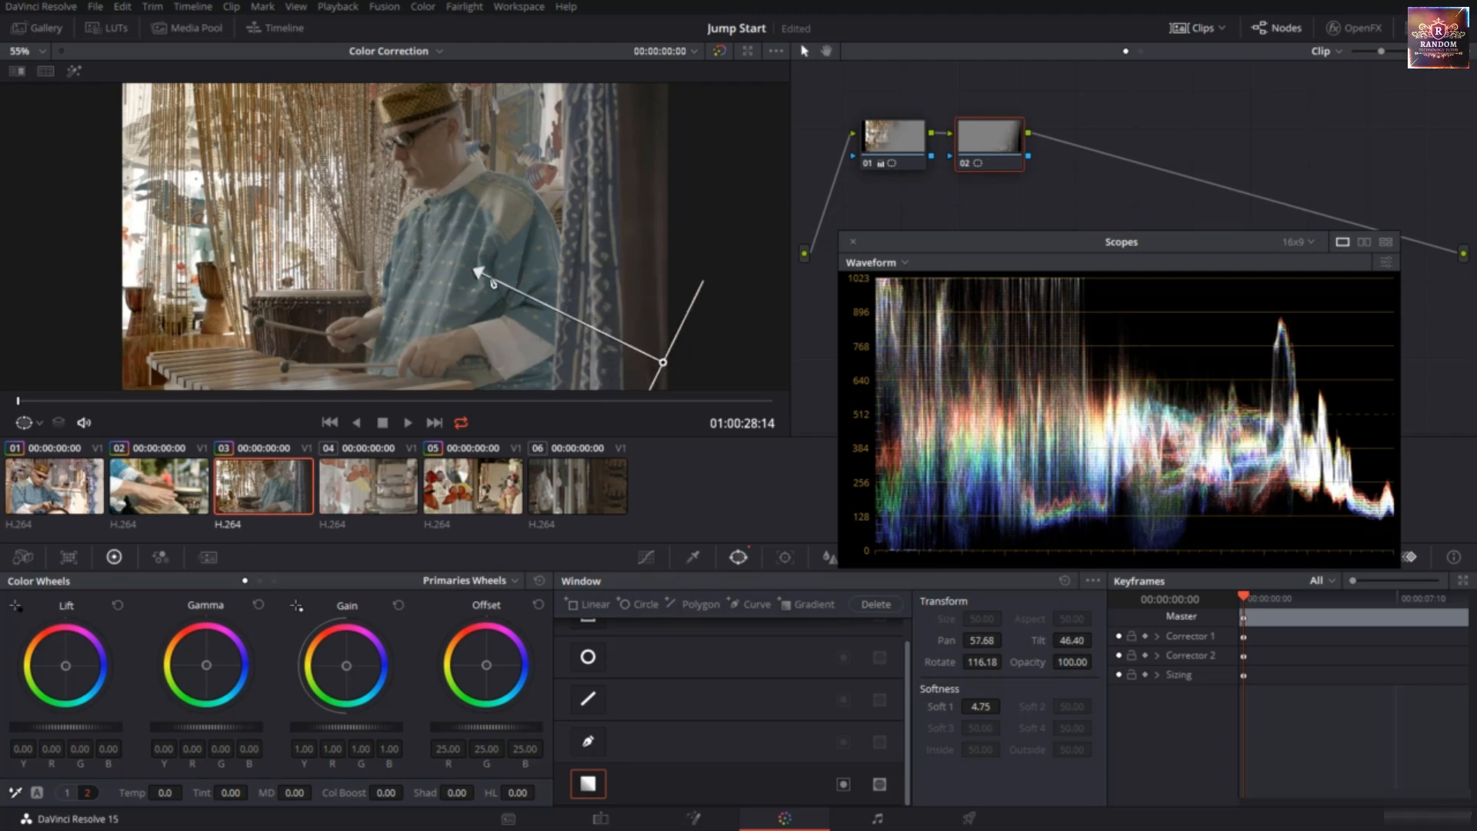
pyautogui.moveTo(478, 270); pyautogui.dragTo(360, 229)
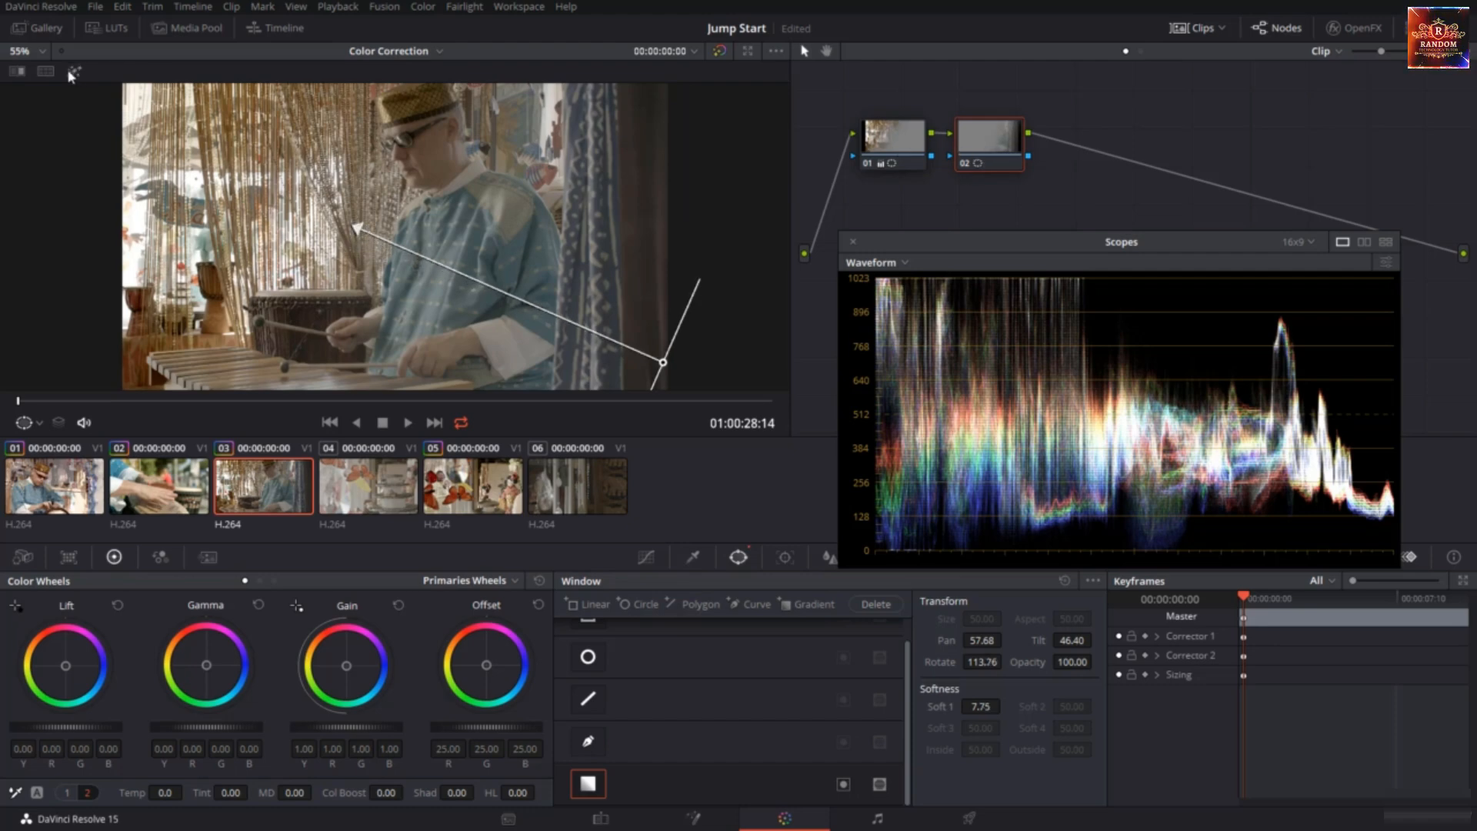
# Compare the areas covered by the gradient windows of nodes 01 and 02 in the highlight view
pyautogui.hotkey('shift', 'h')
pyautogui.click(897, 138)
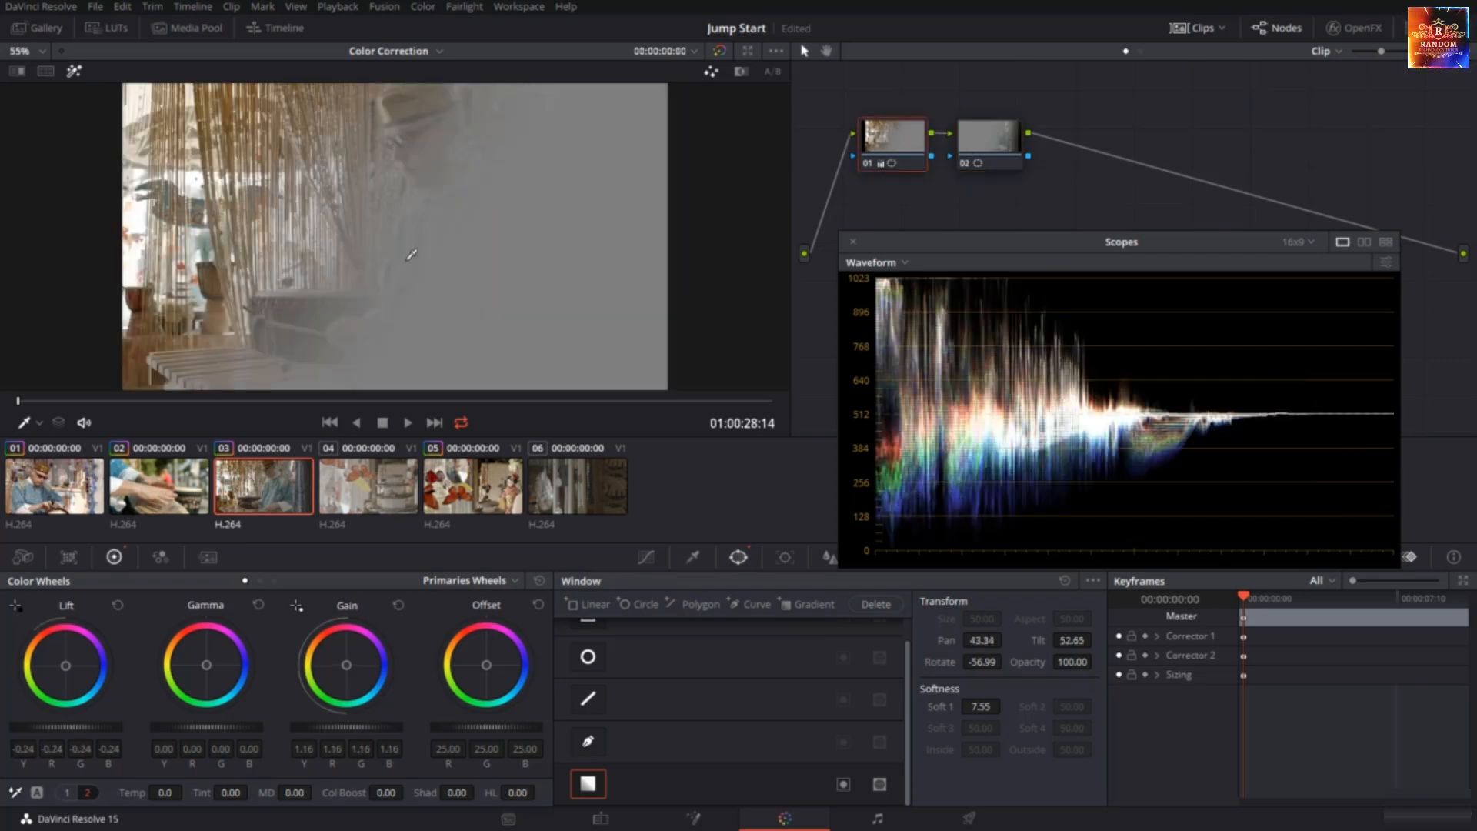
pyautogui.click(996, 147)
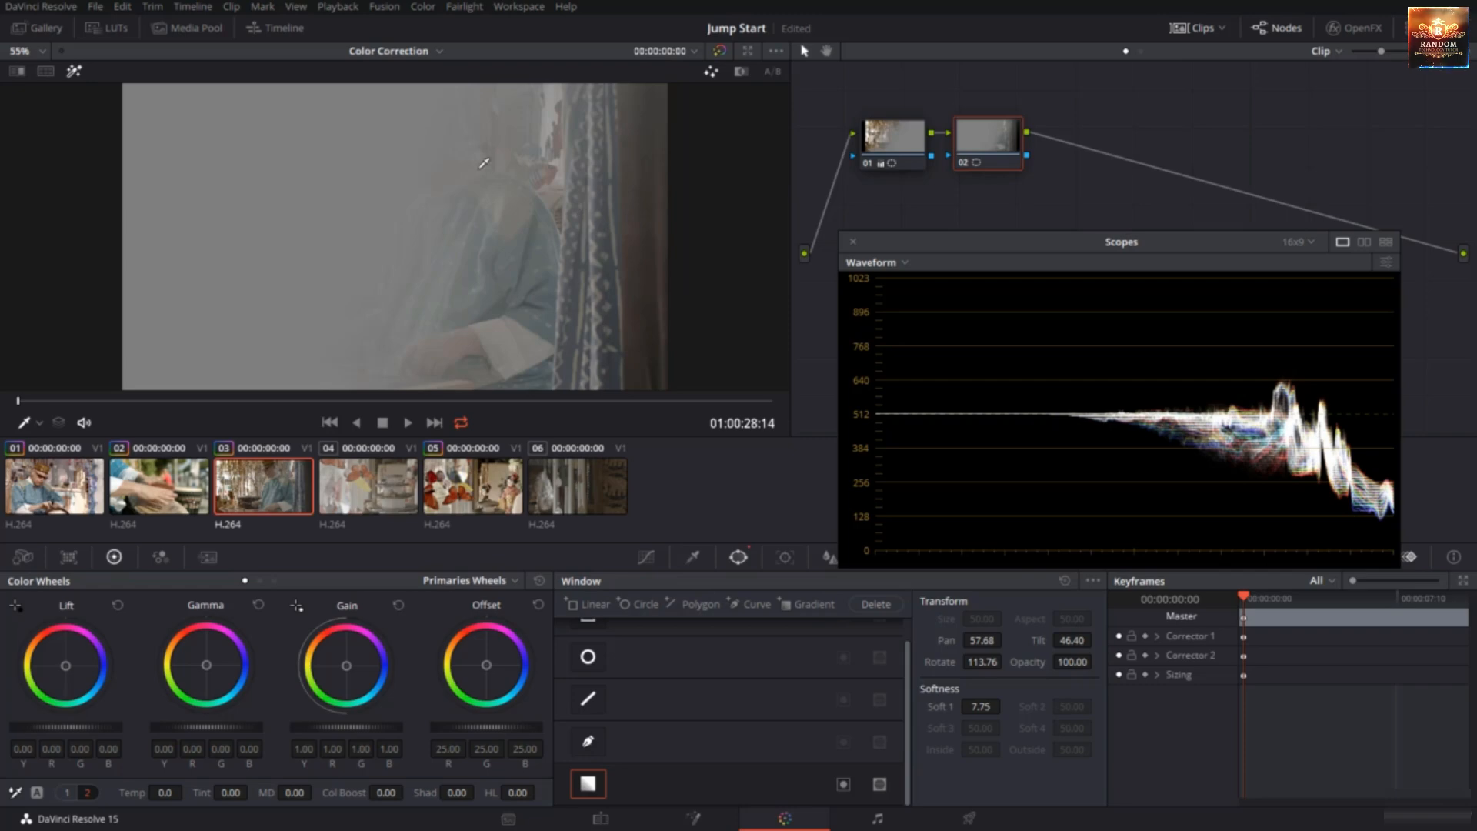
pyautogui.click(74, 71)
# Extend node 02's gradient window to softness about 8.45 and rotation about 115, and set the node's gain to 1.65 and lift to -0.10
pyautogui.click(27, 423)
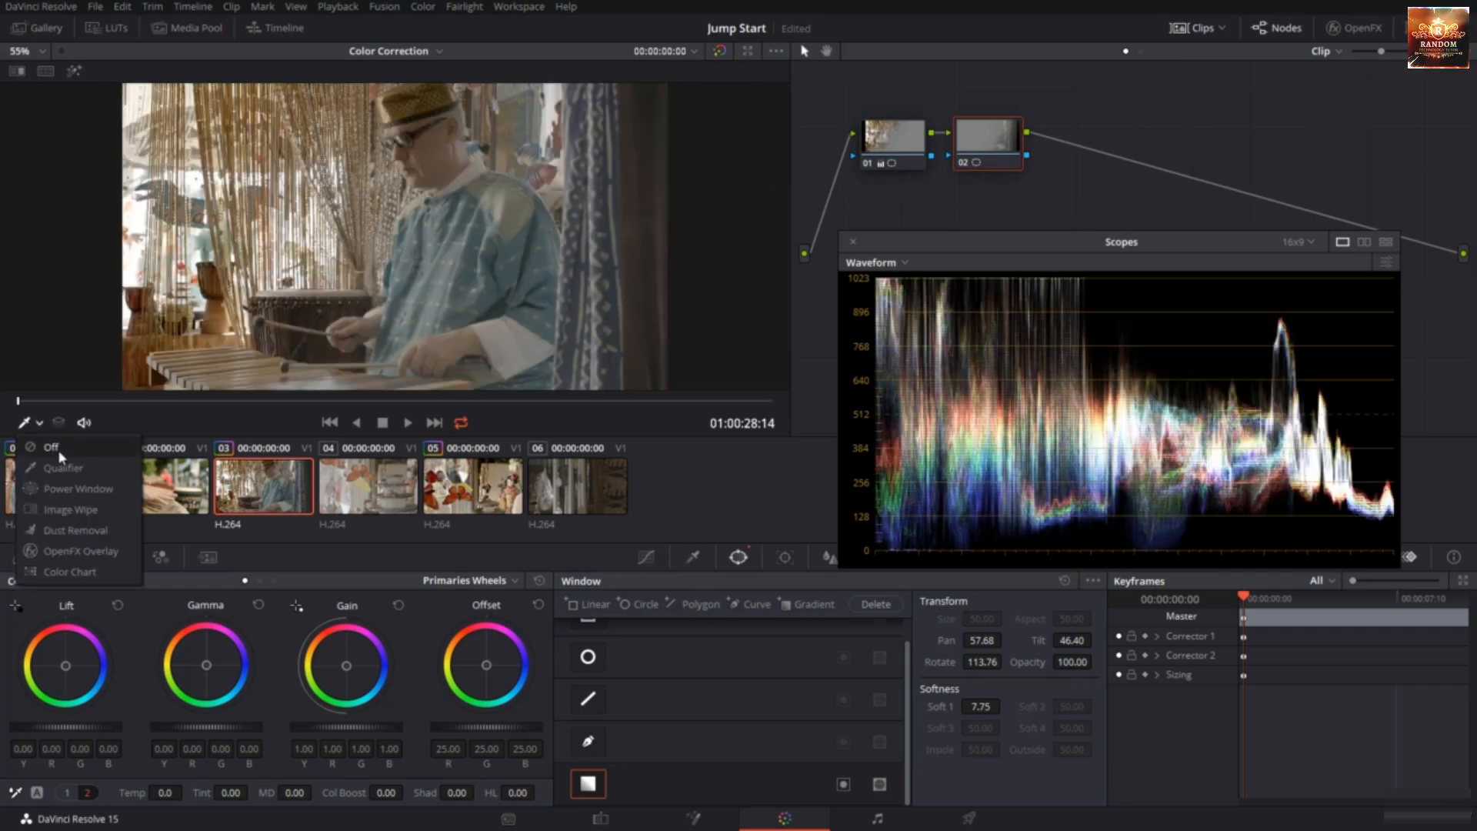
pyautogui.click(69, 489)
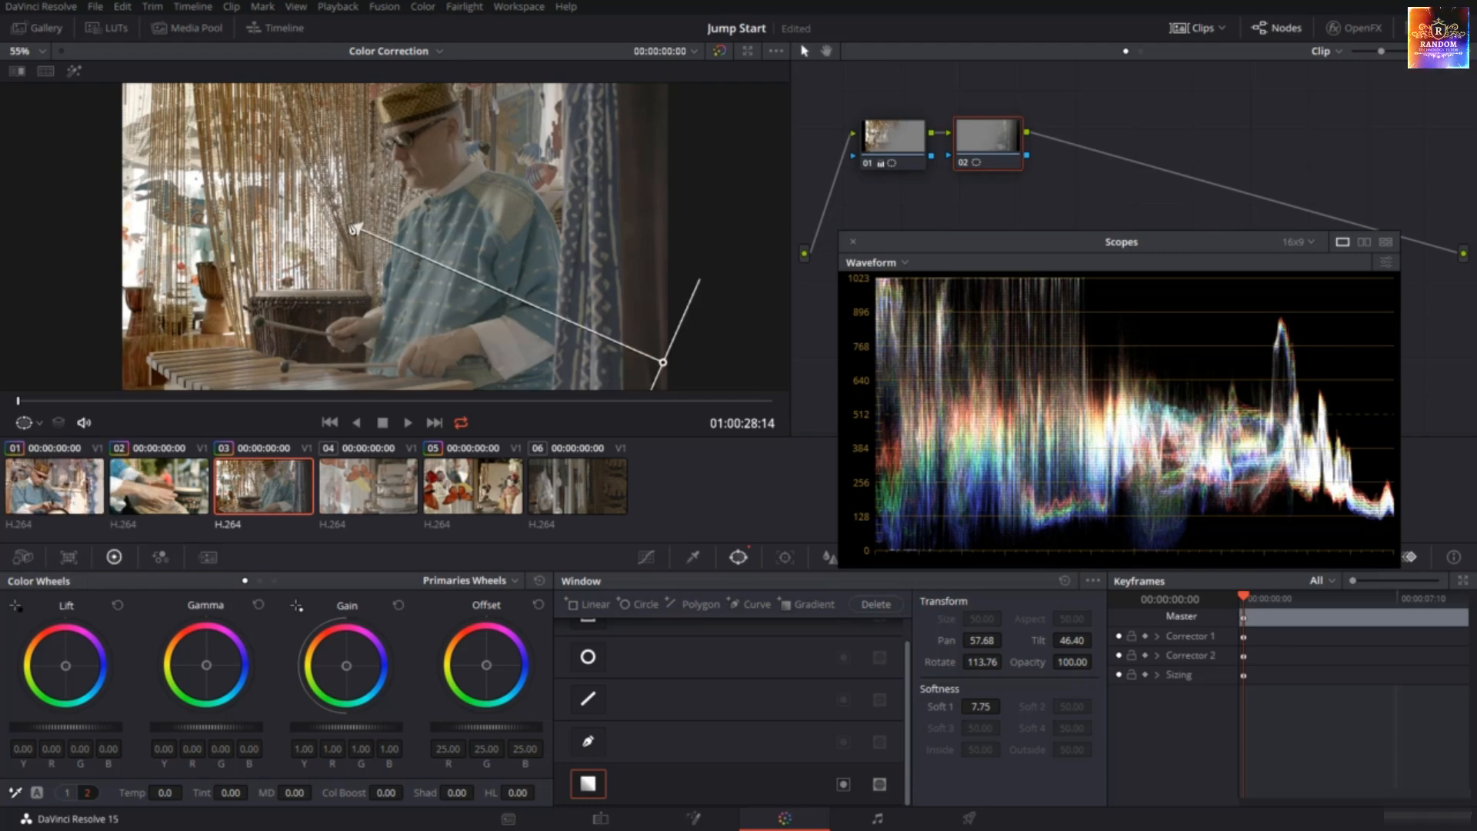
pyautogui.moveTo(355, 229); pyautogui.dragTo(334, 208)
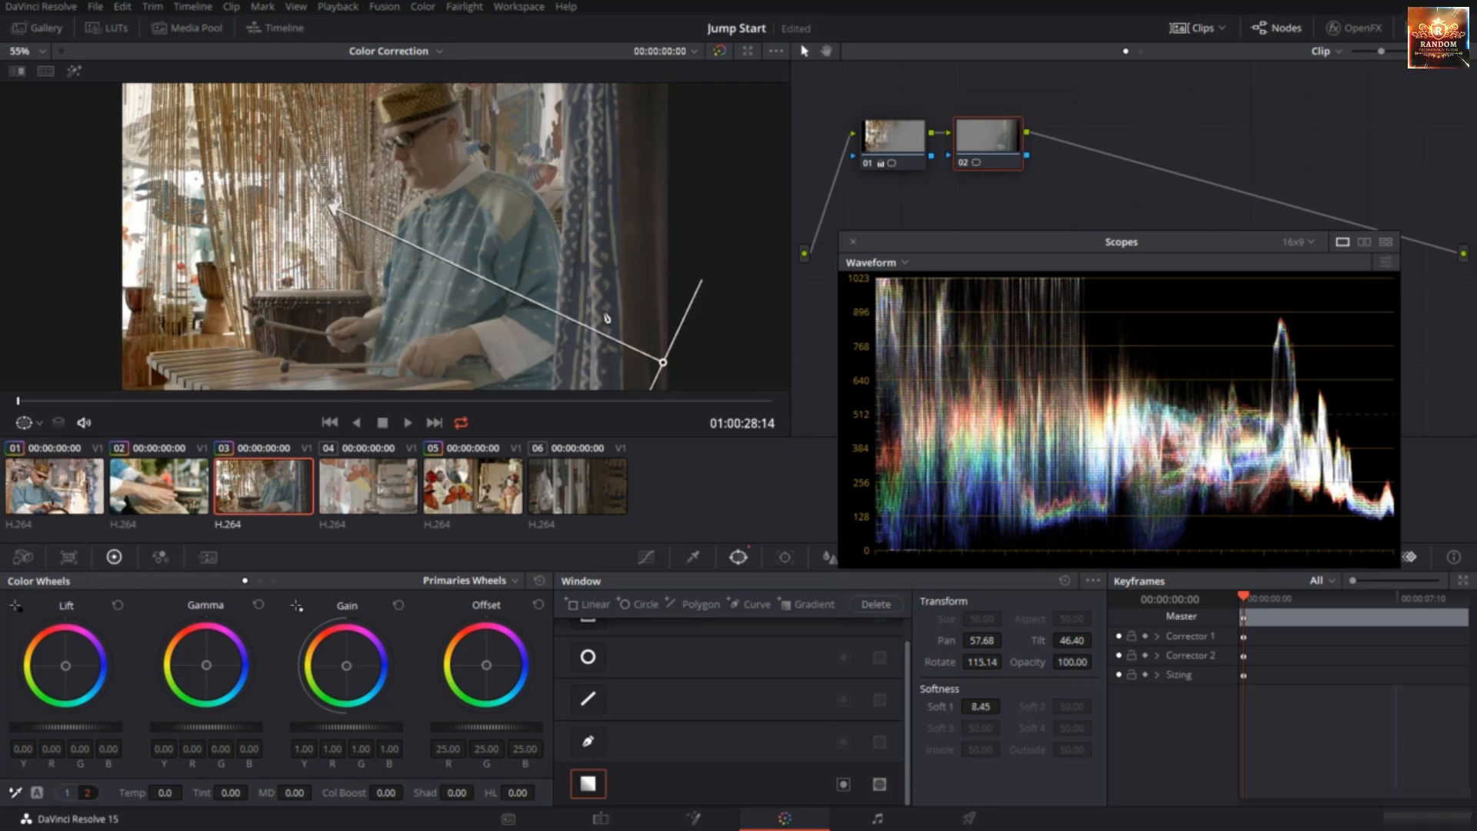
pyautogui.moveTo(663, 361); pyautogui.dragTo(652, 360)
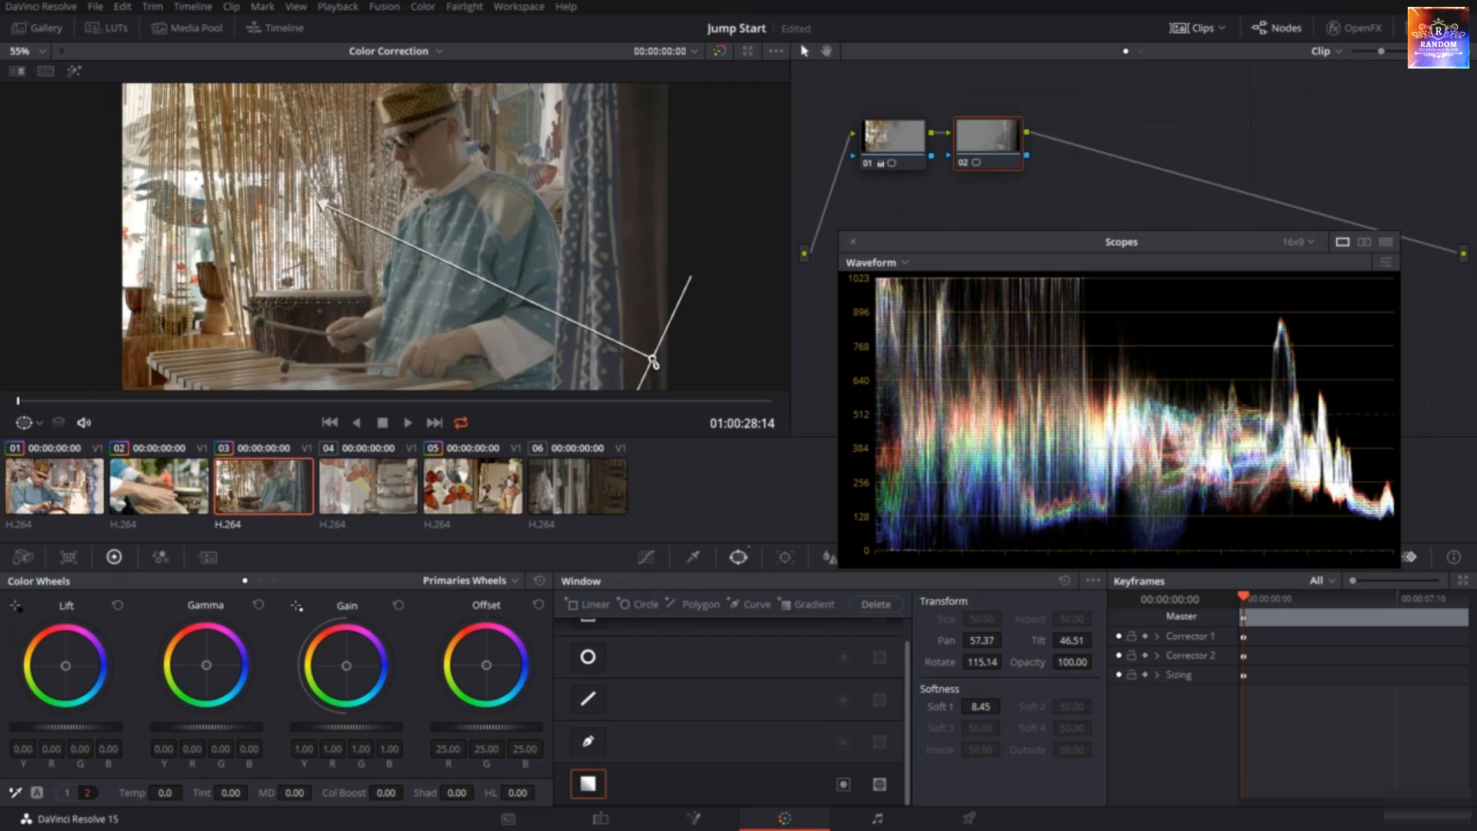
pyautogui.moveTo(338, 726); pyautogui.dragTo(368, 726)
pyautogui.moveTo(66, 726); pyautogui.dragTo(50, 726)
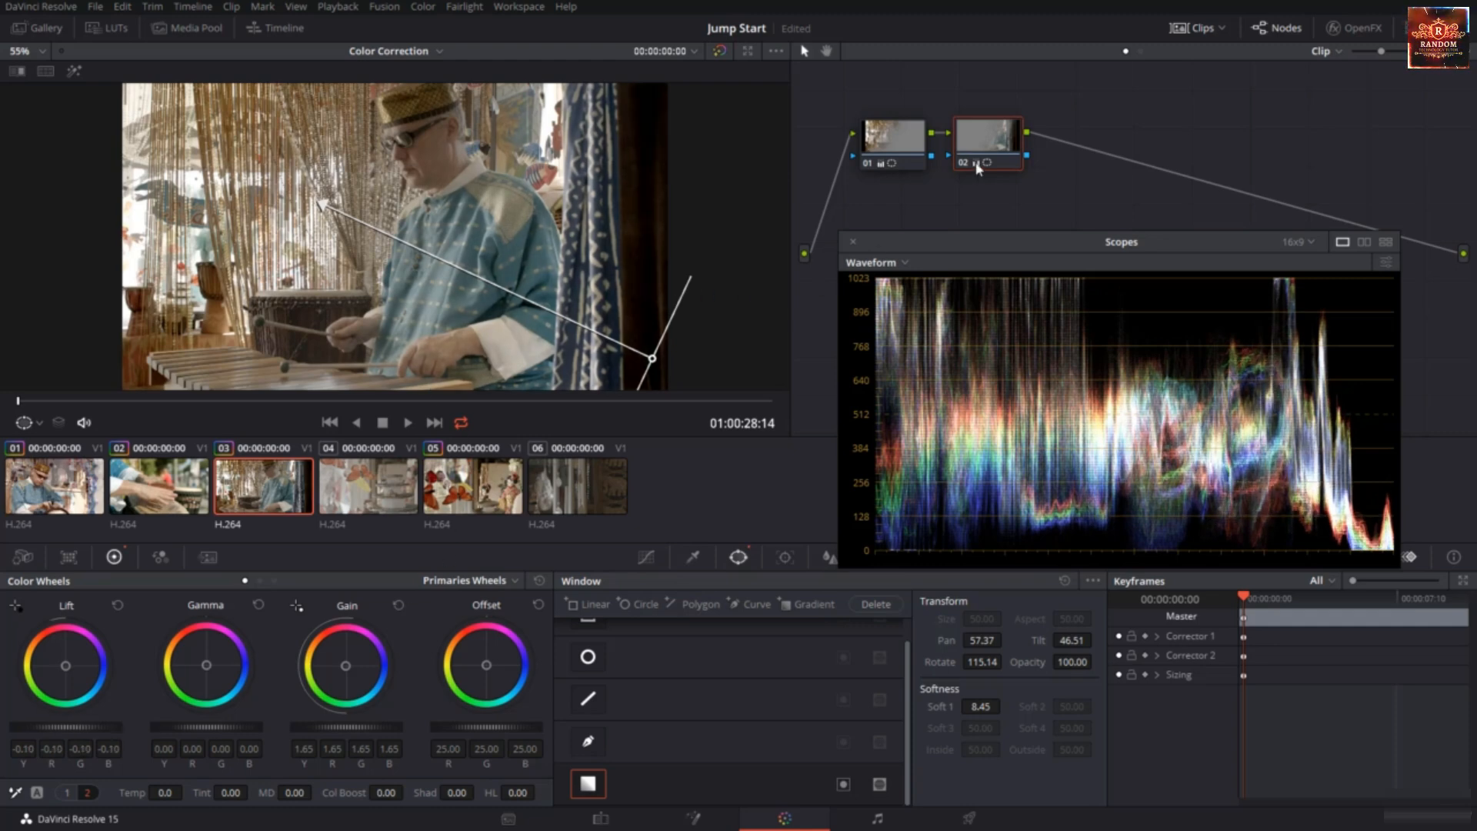
# Add a serial node after node 02, set its contrast to 1.176 and raise its saturation slightly
pyautogui.hotkey('alt', 's')
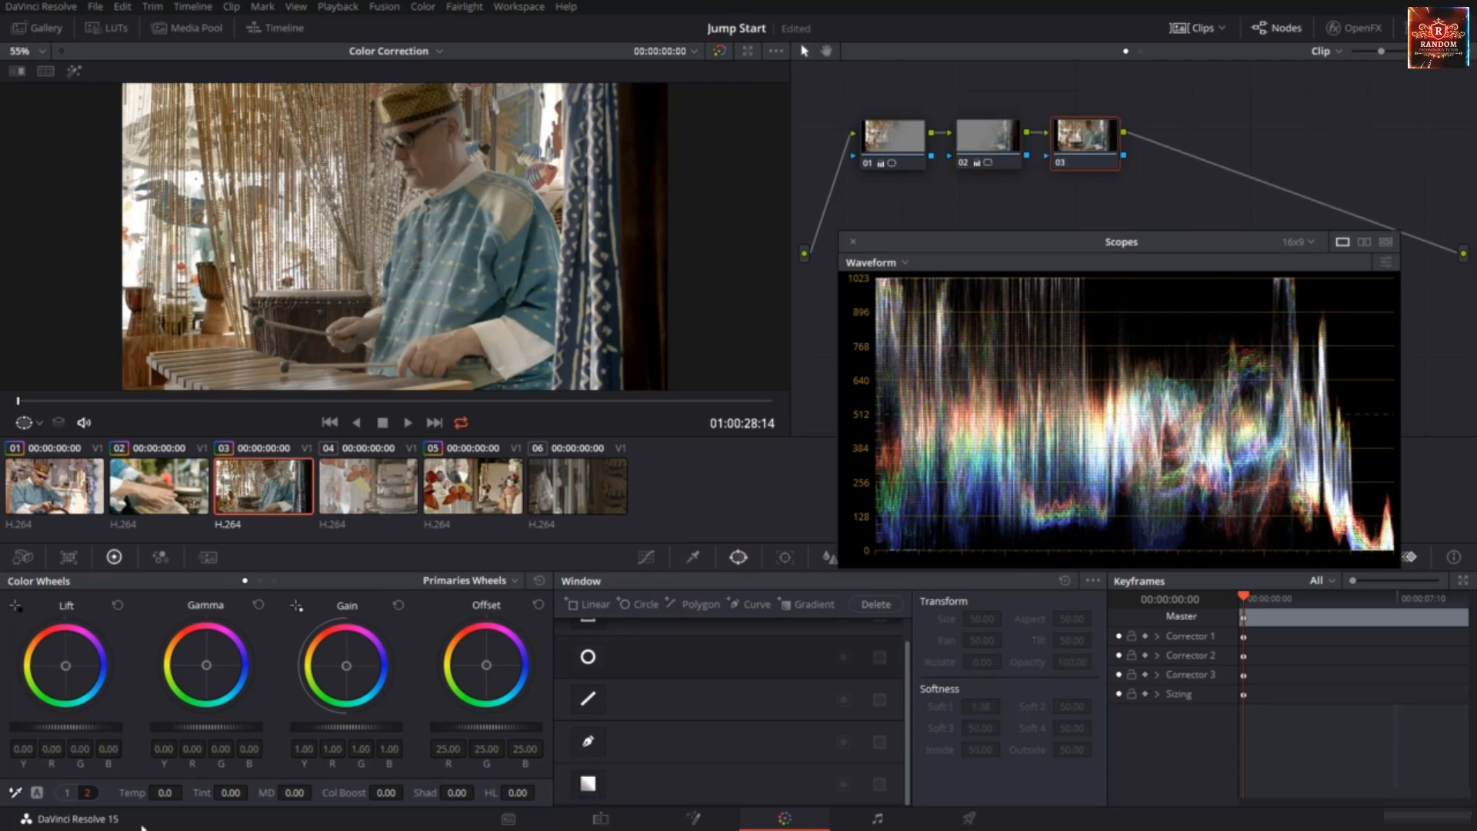
pyautogui.click(68, 794)
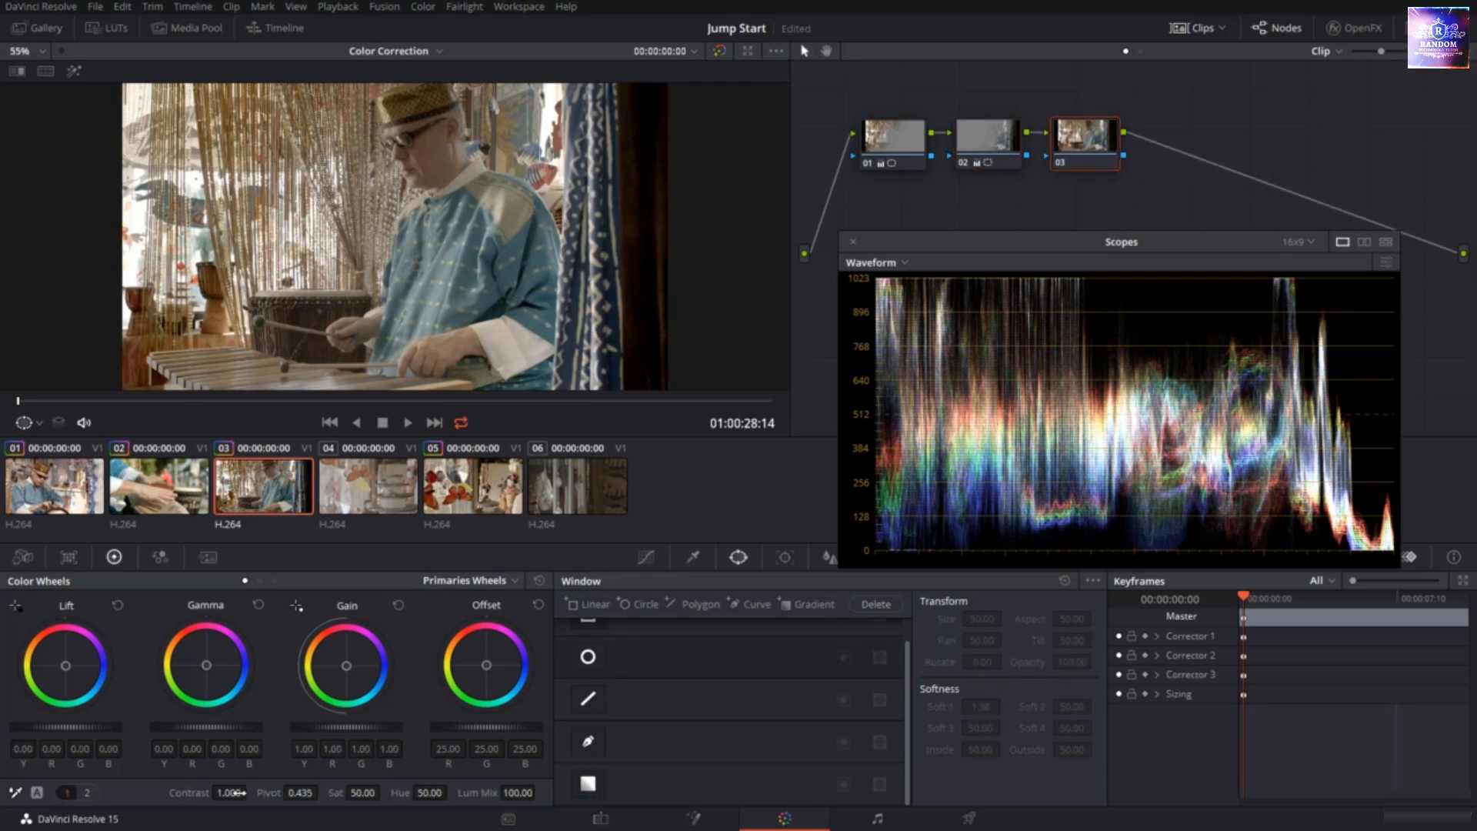
pyautogui.moveTo(229, 792); pyautogui.dragTo(275, 792)
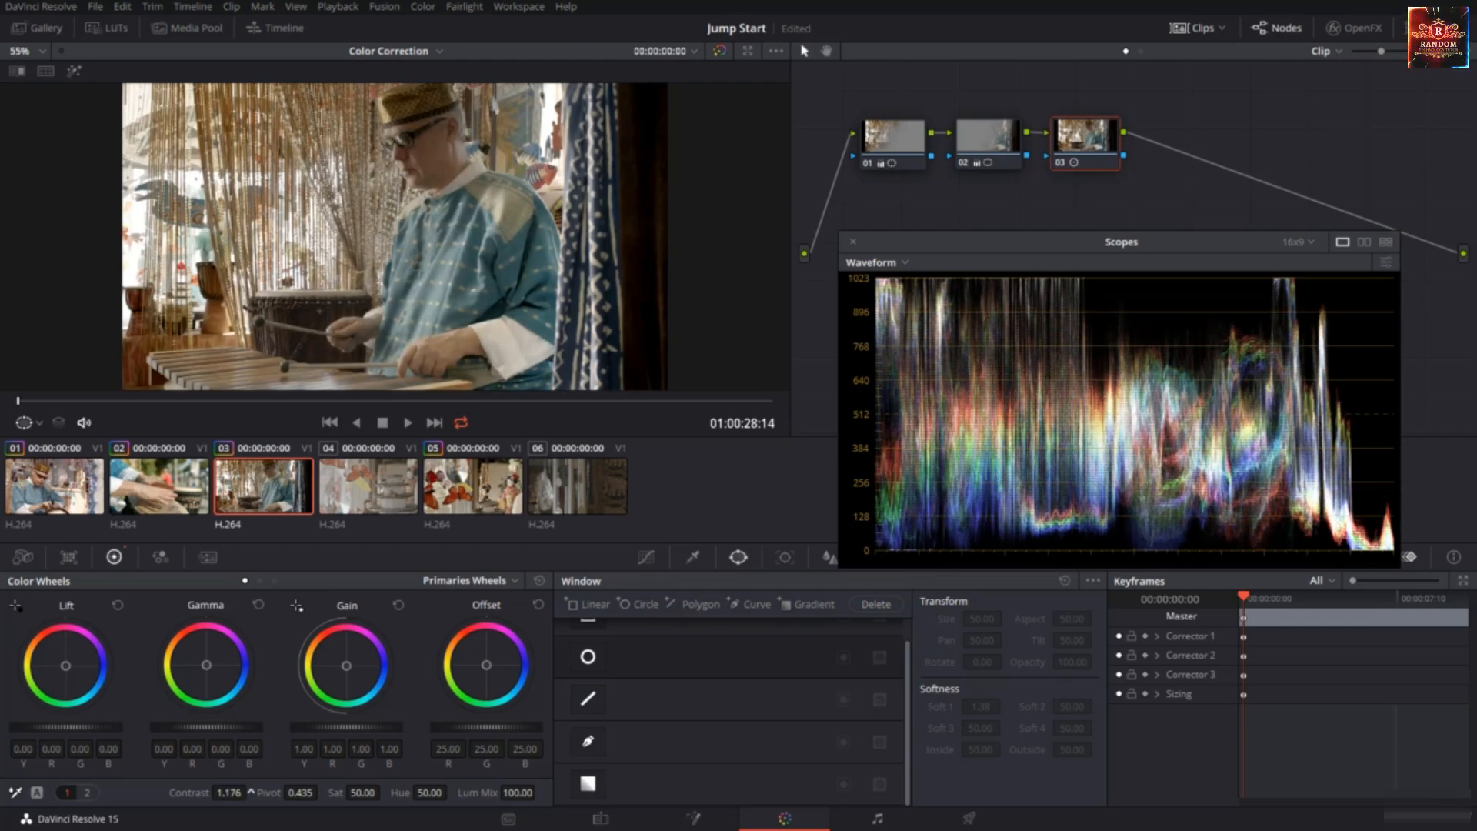
pyautogui.moveTo(363, 793); pyautogui.dragTo(385, 792)
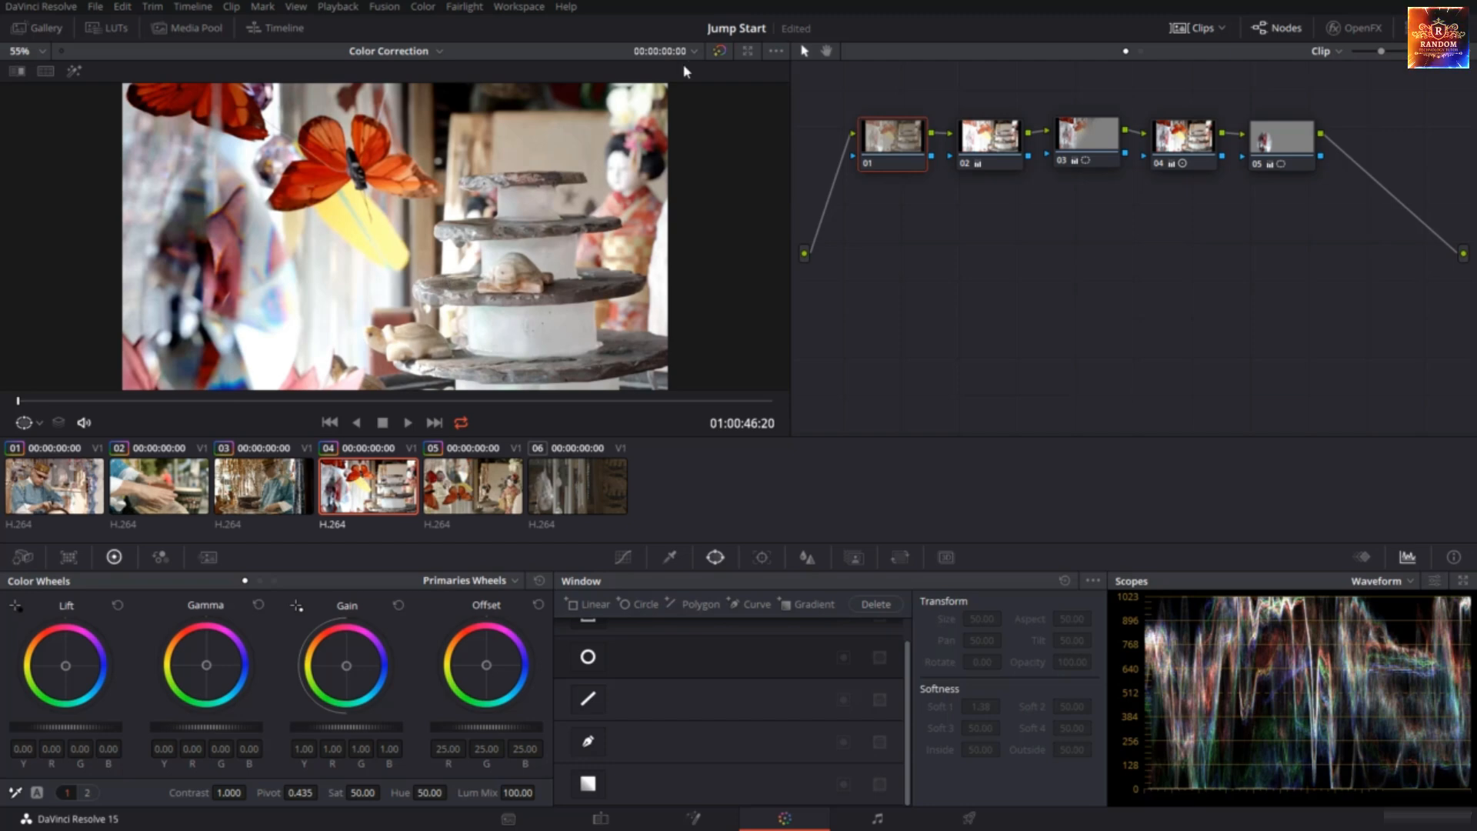
# Compare clip 04 with its grade bypassed and restored, and review each correction by disabling all nodes and re-enabling them in order from 01 to 05
pyautogui.click(721, 53)
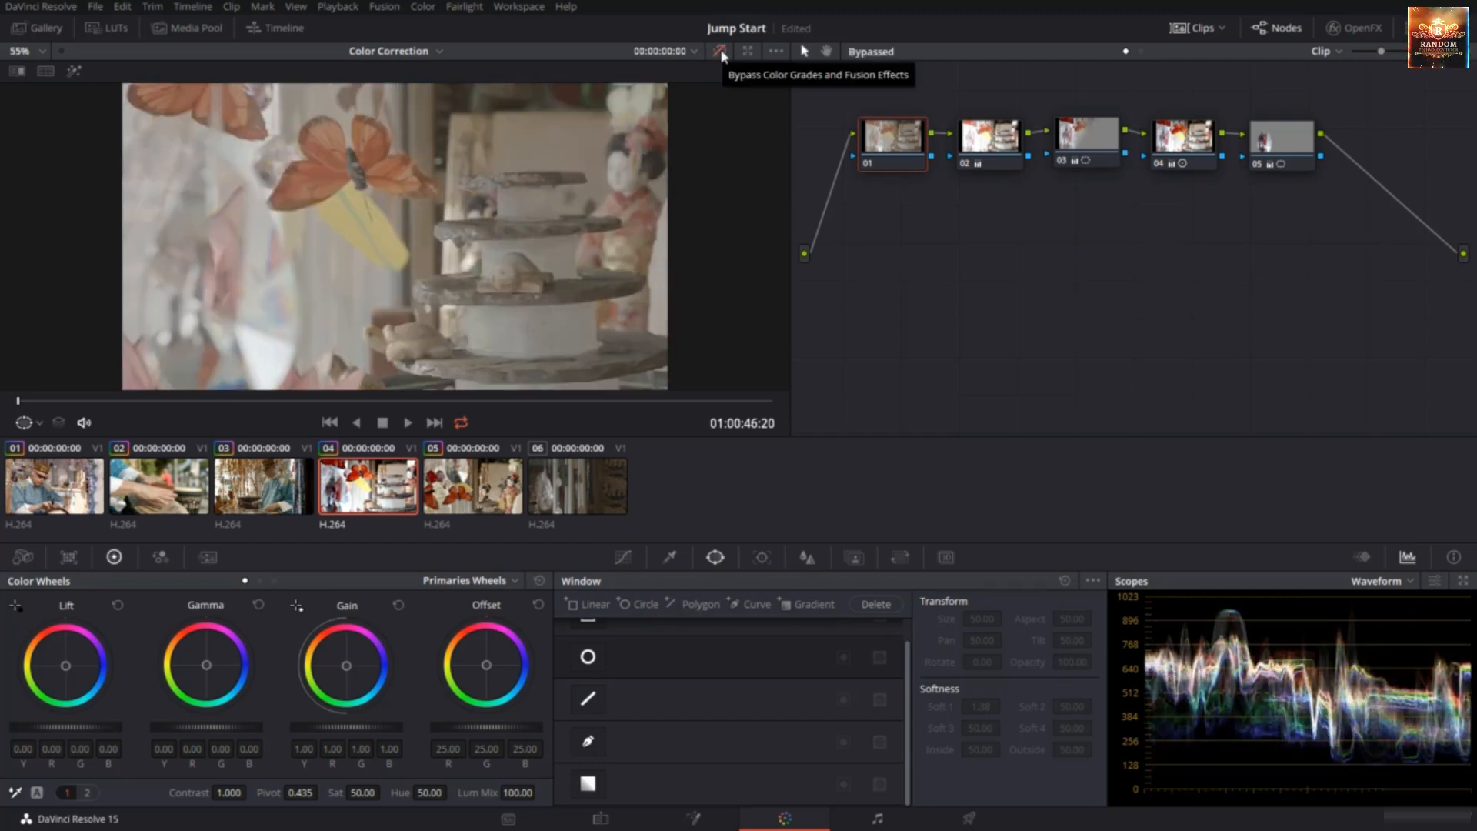
pyautogui.click(720, 51)
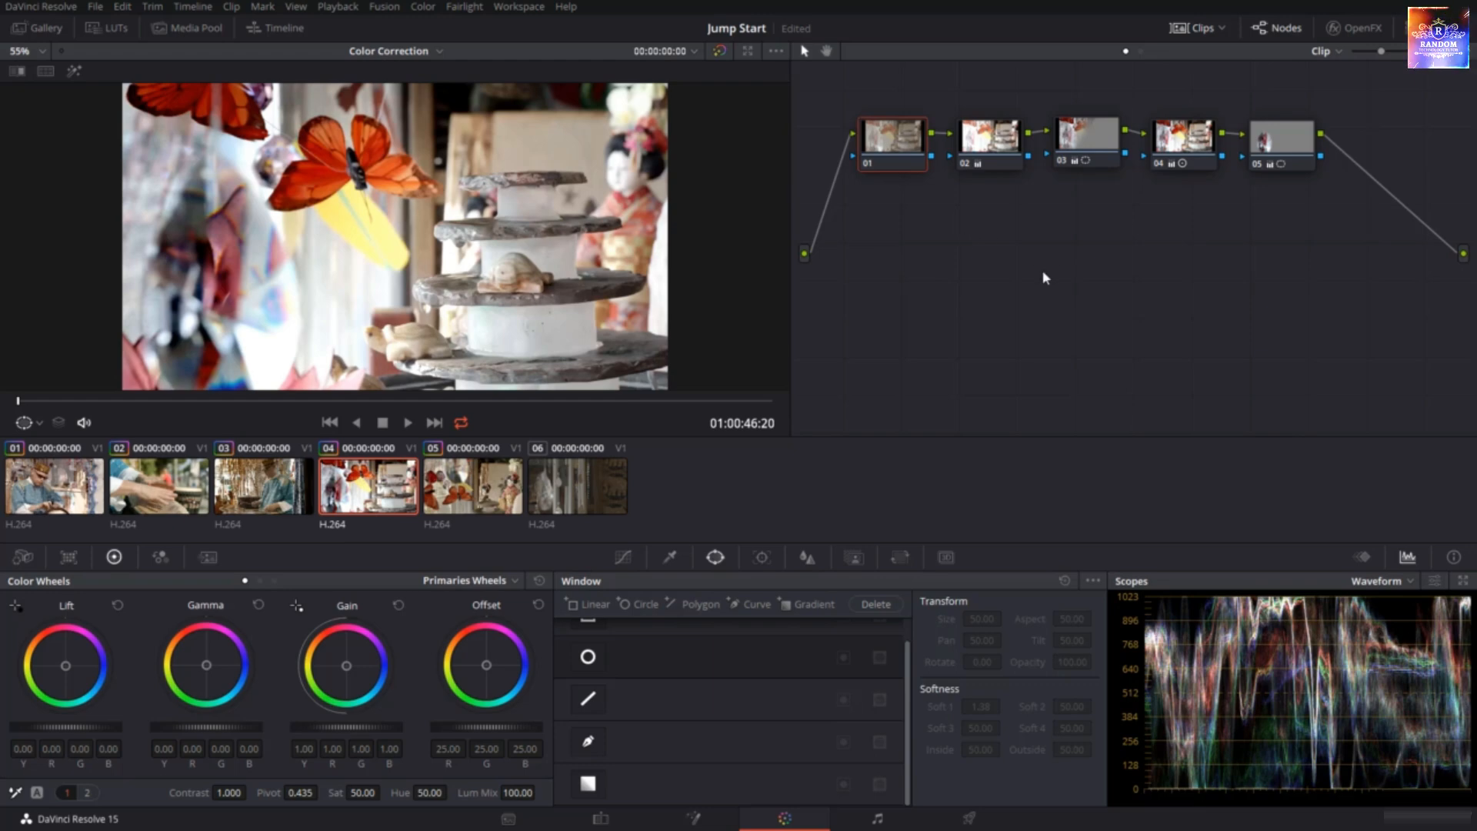
pyautogui.hotkey('alt', 'd')
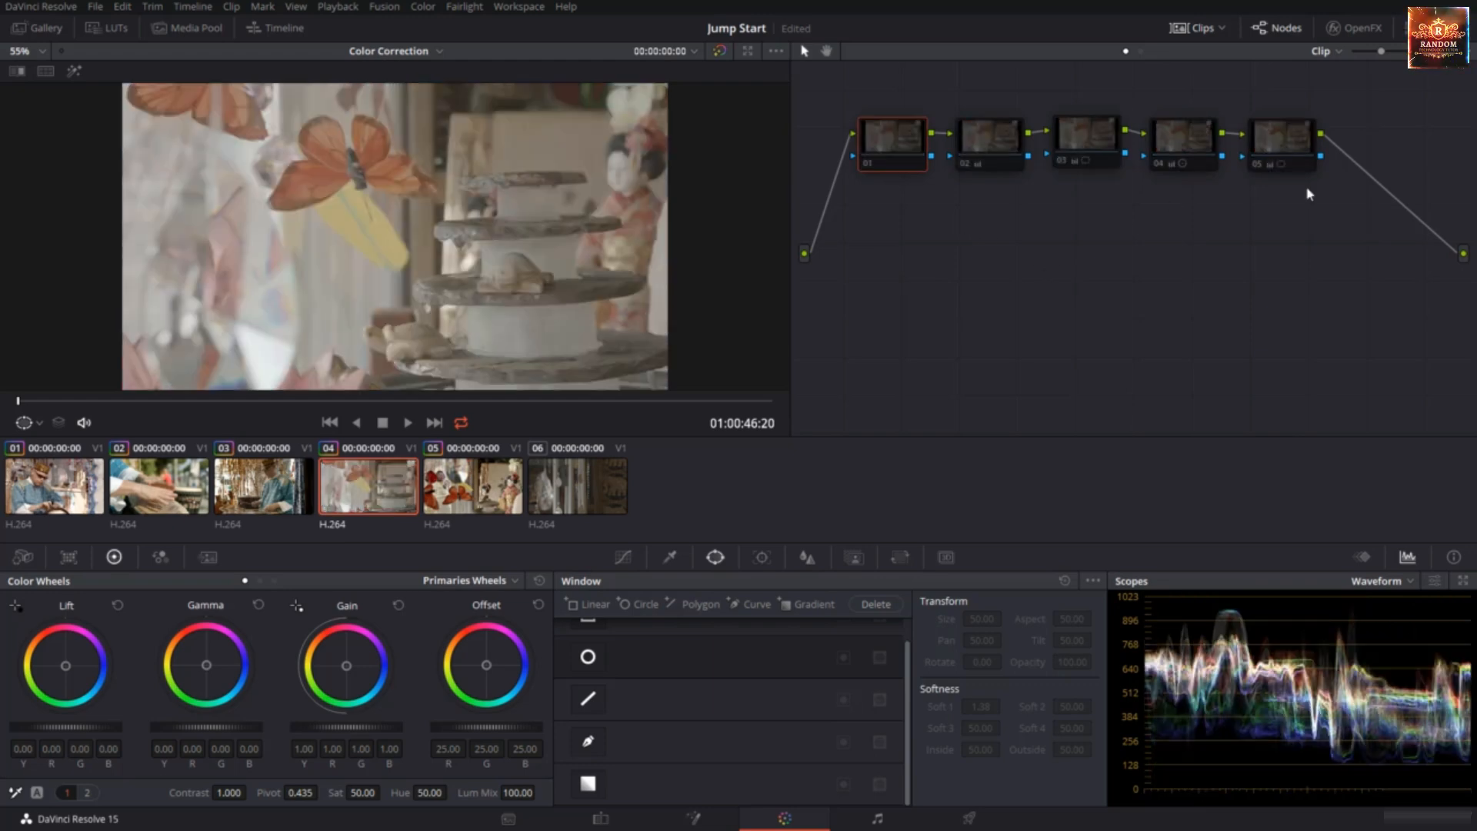
pyautogui.click(868, 165)
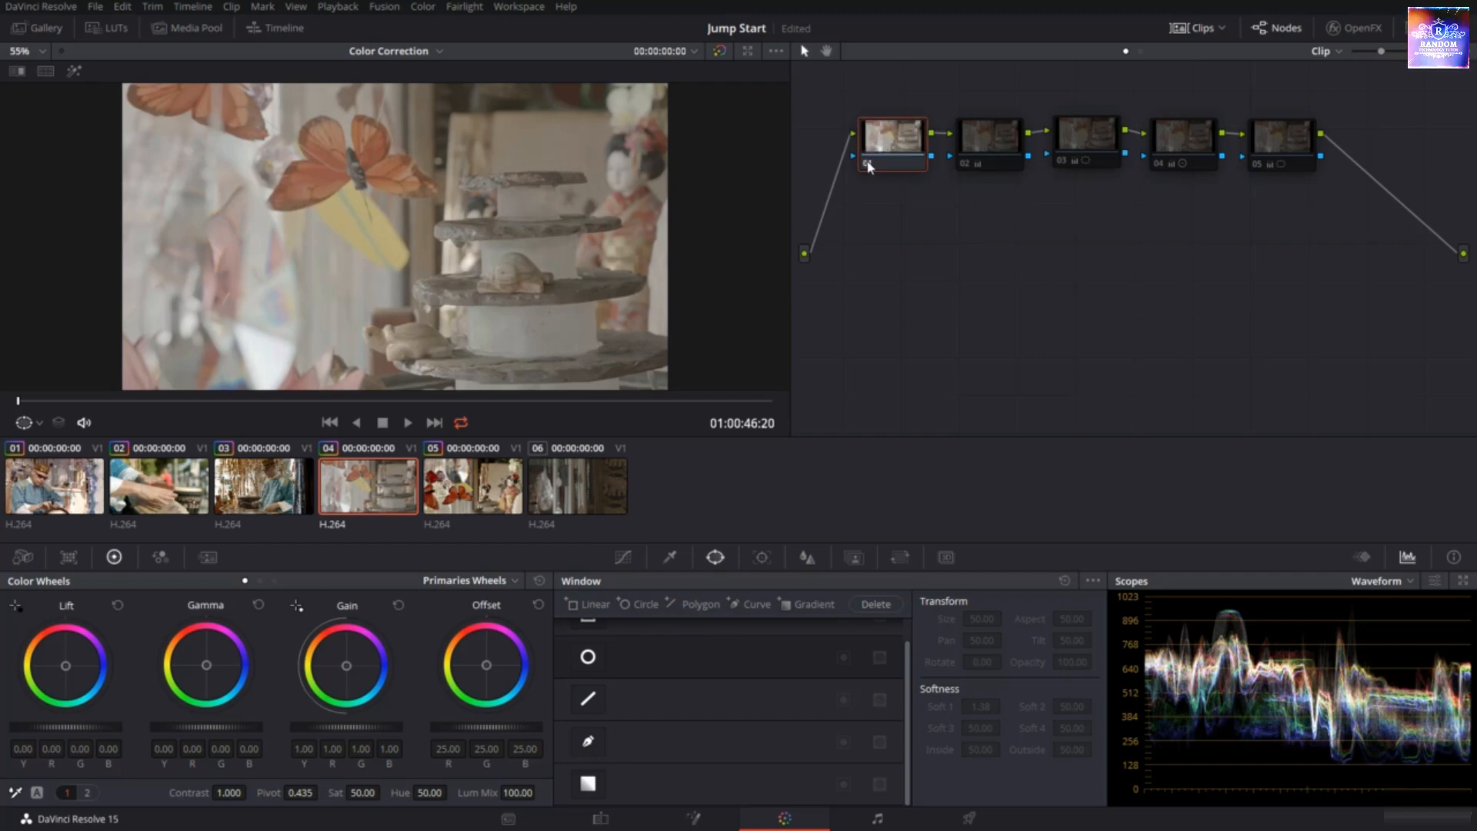
pyautogui.click(971, 160)
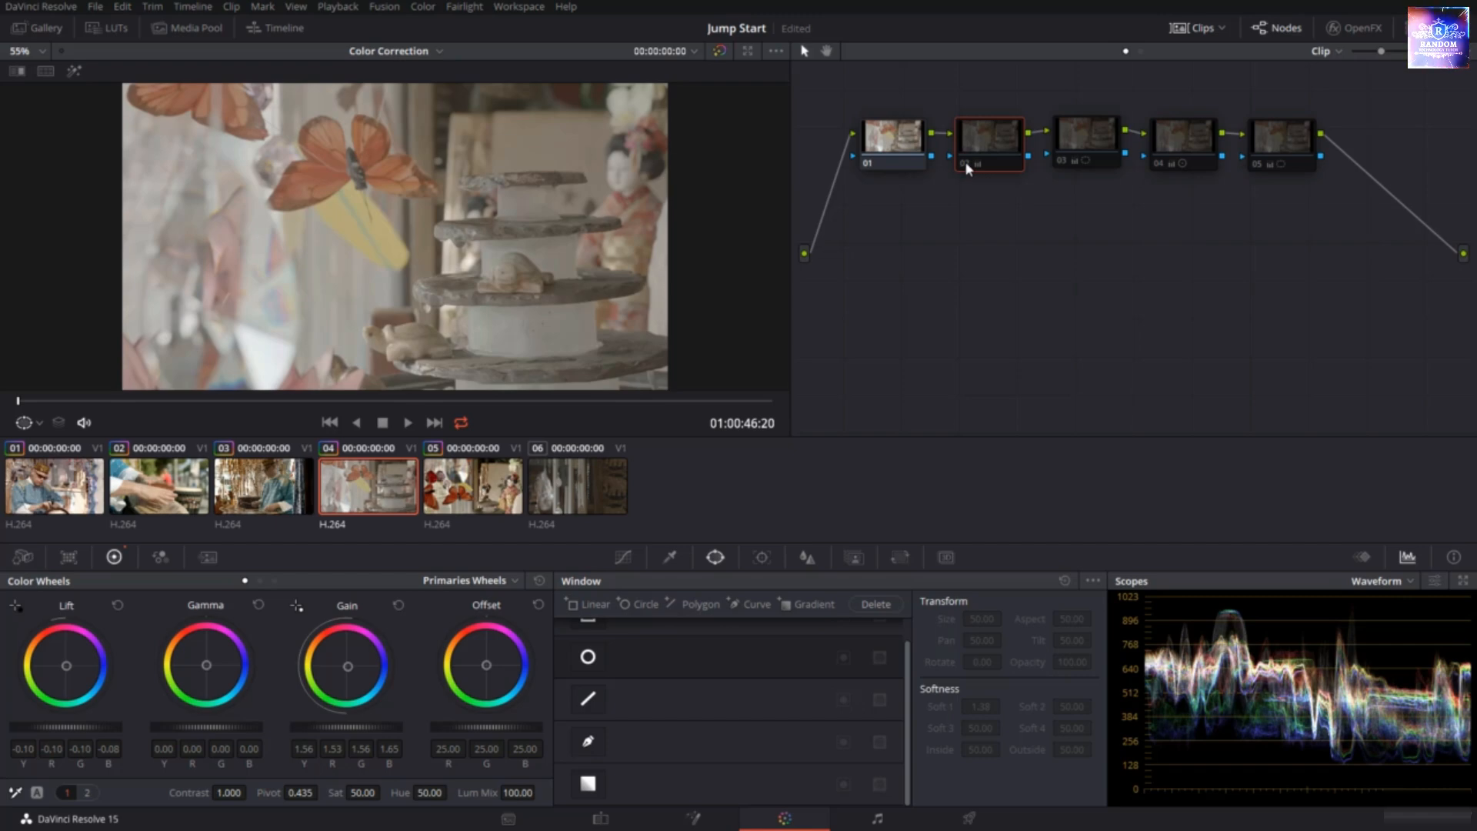
pyautogui.click(967, 165)
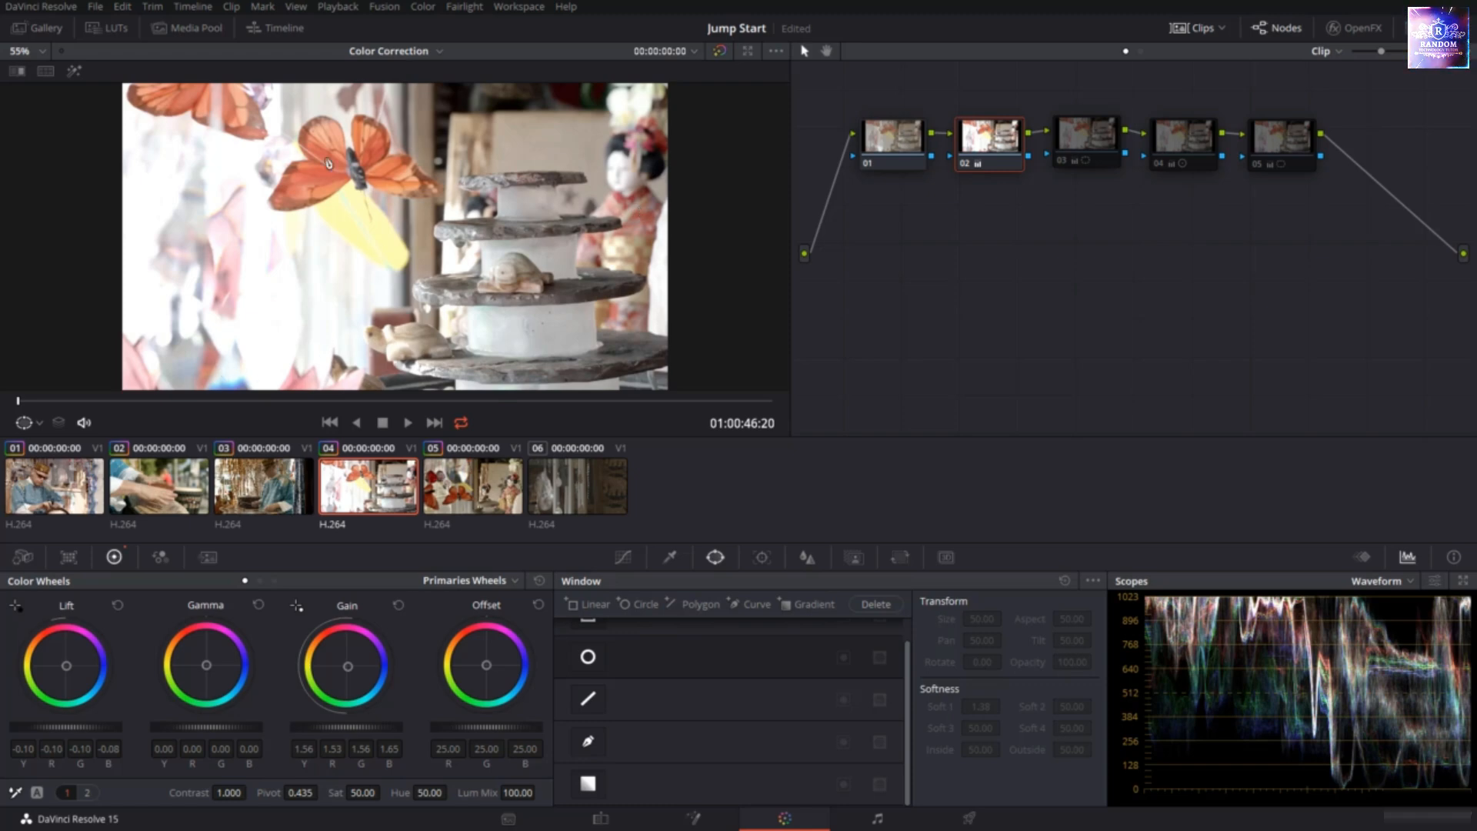
pyautogui.click(1064, 162)
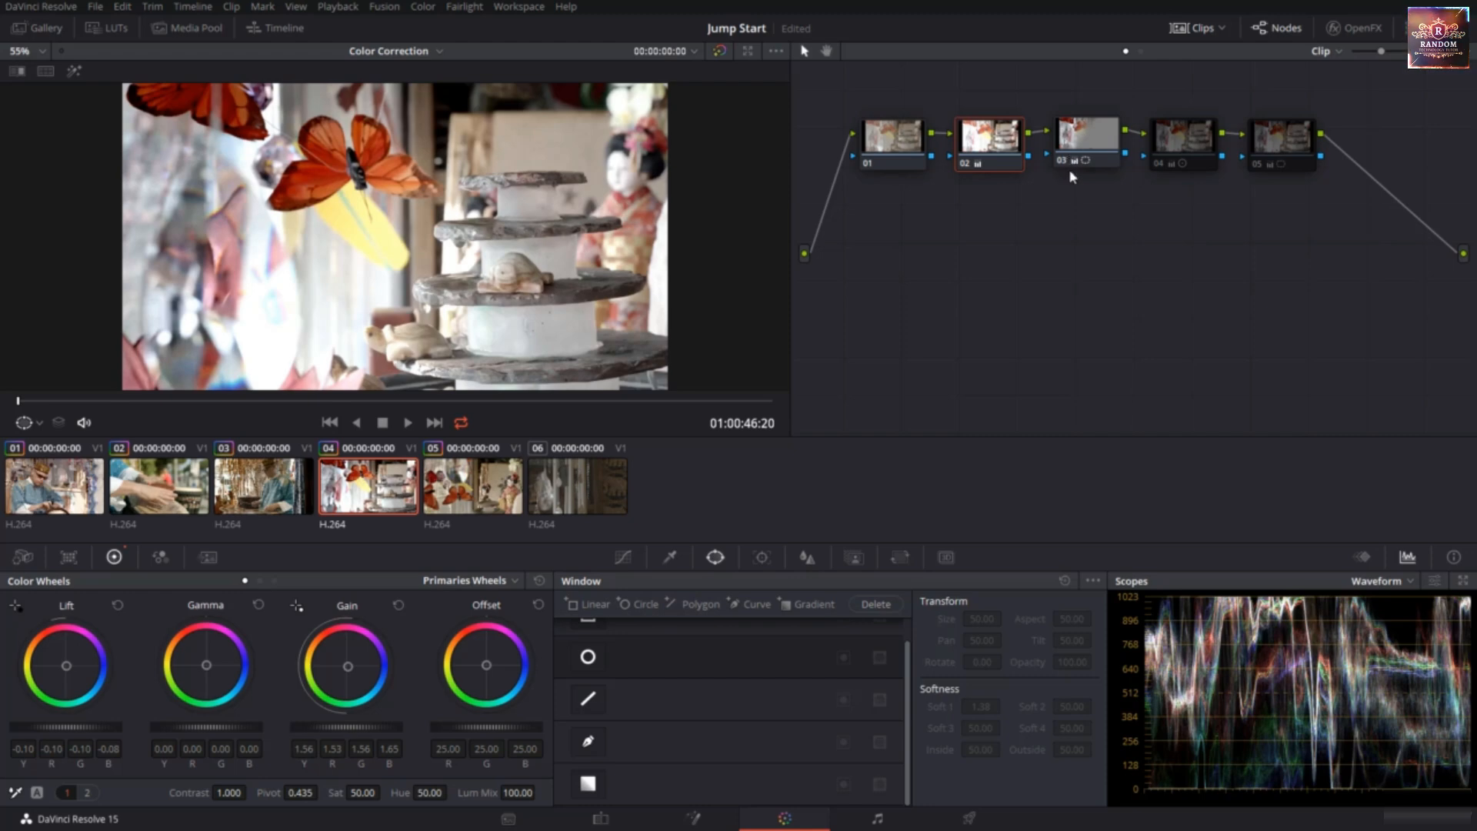
pyautogui.click(1158, 169)
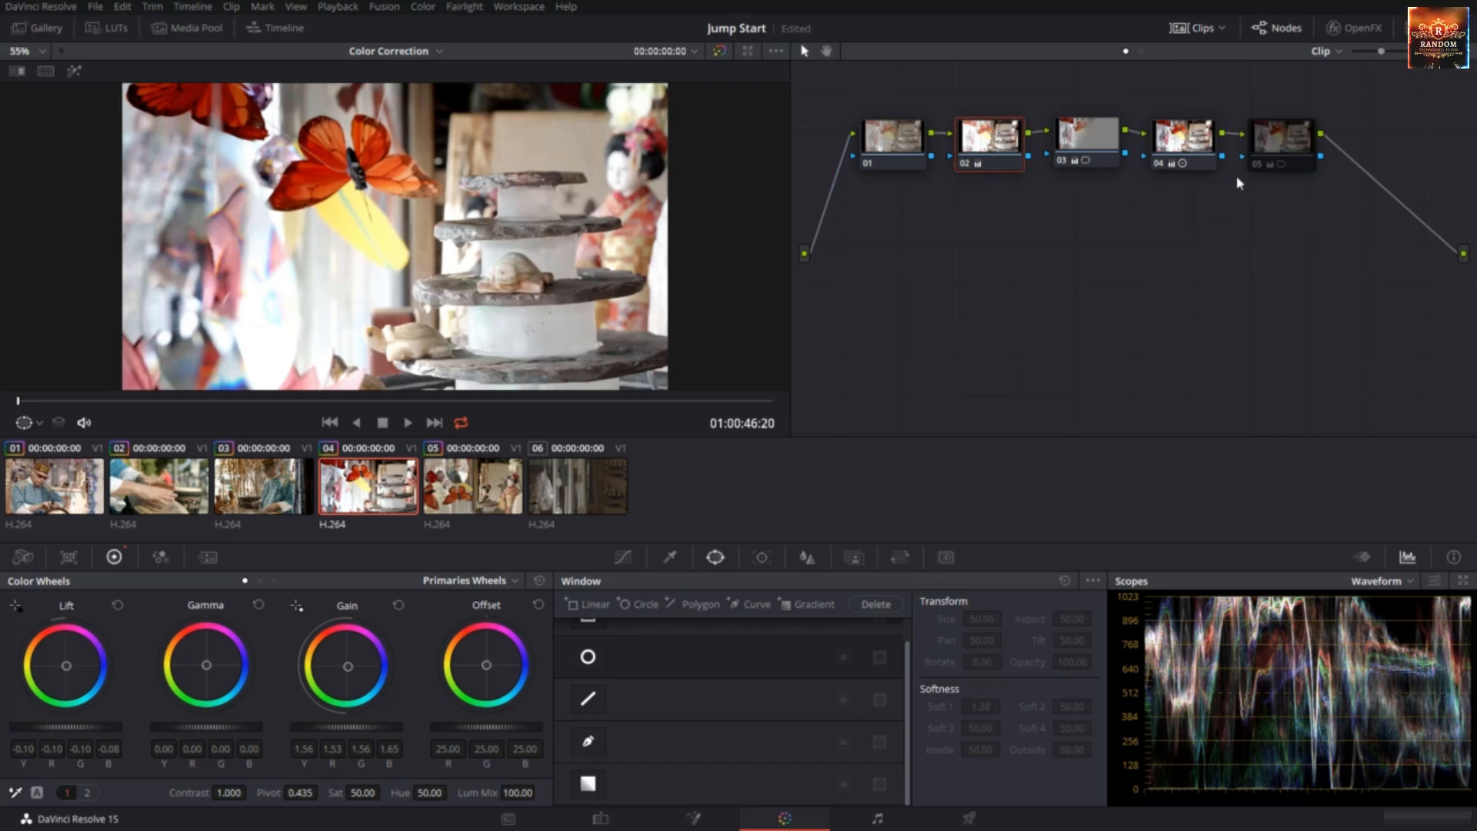
pyautogui.click(1259, 165)
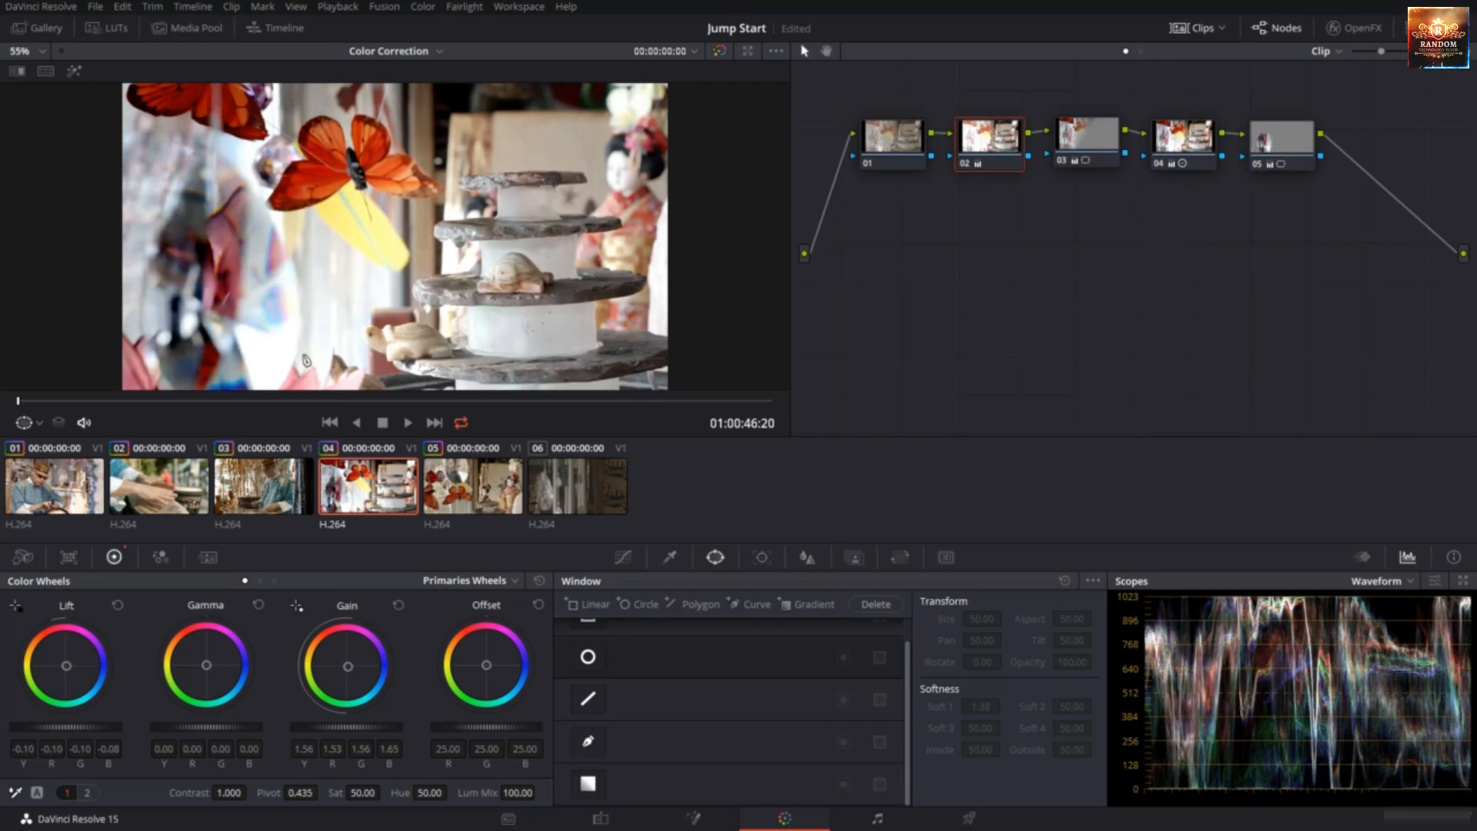
# Play clip 04 with all five nodes enabled and stop the playback about 10 seconds into the clip
pyautogui.click(408, 423)
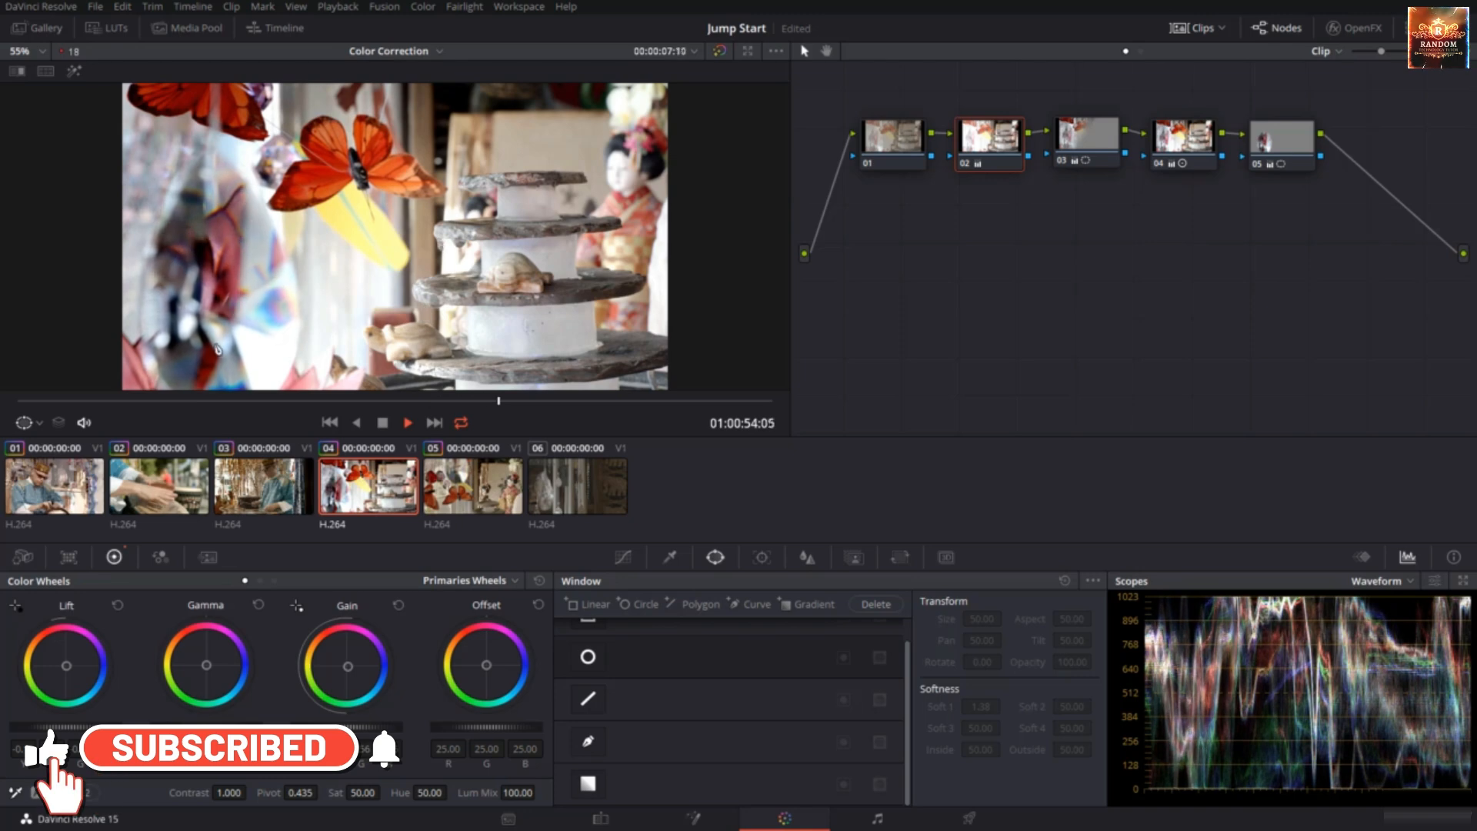
pyautogui.press('space')
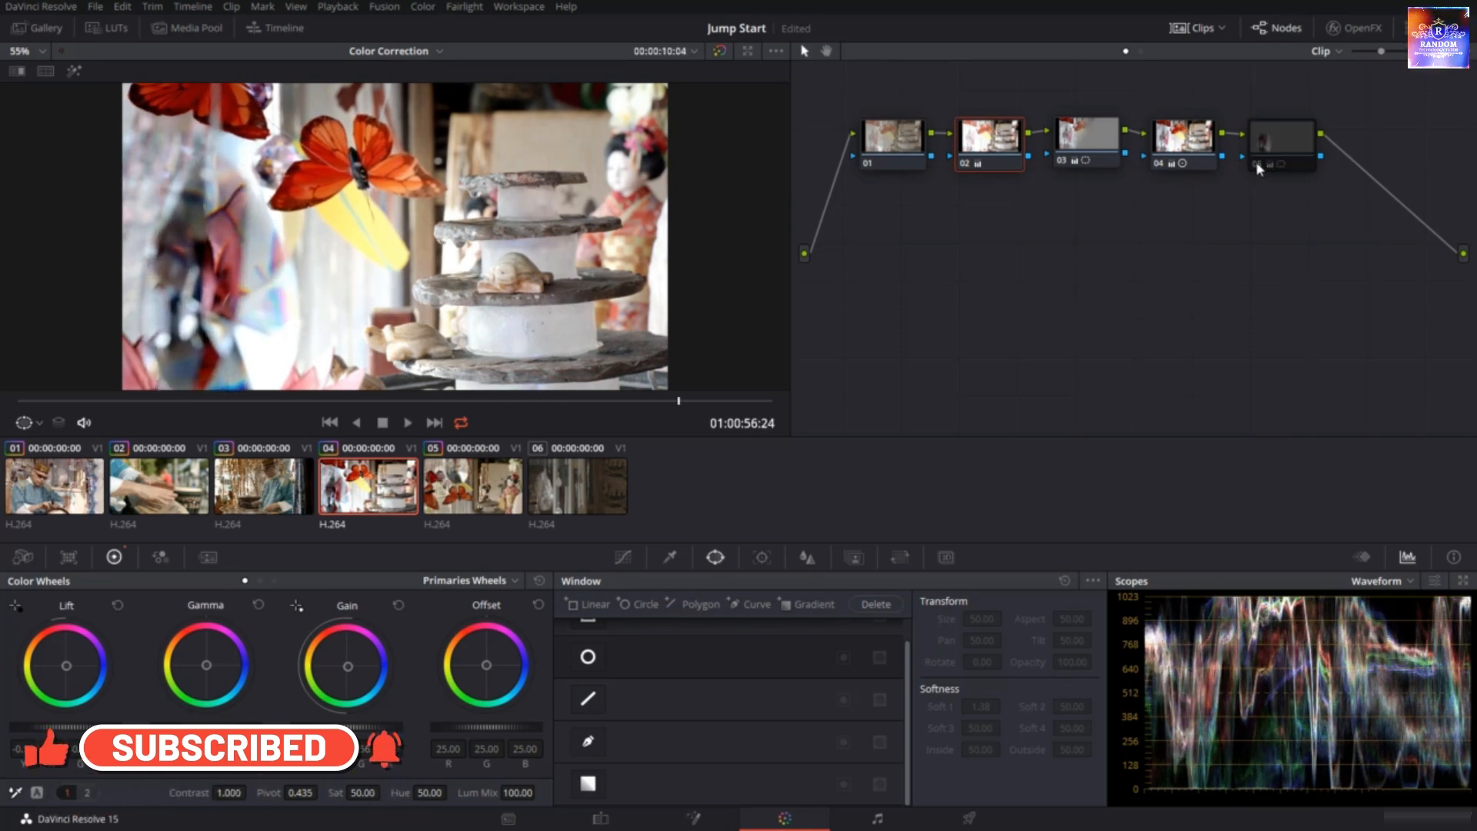